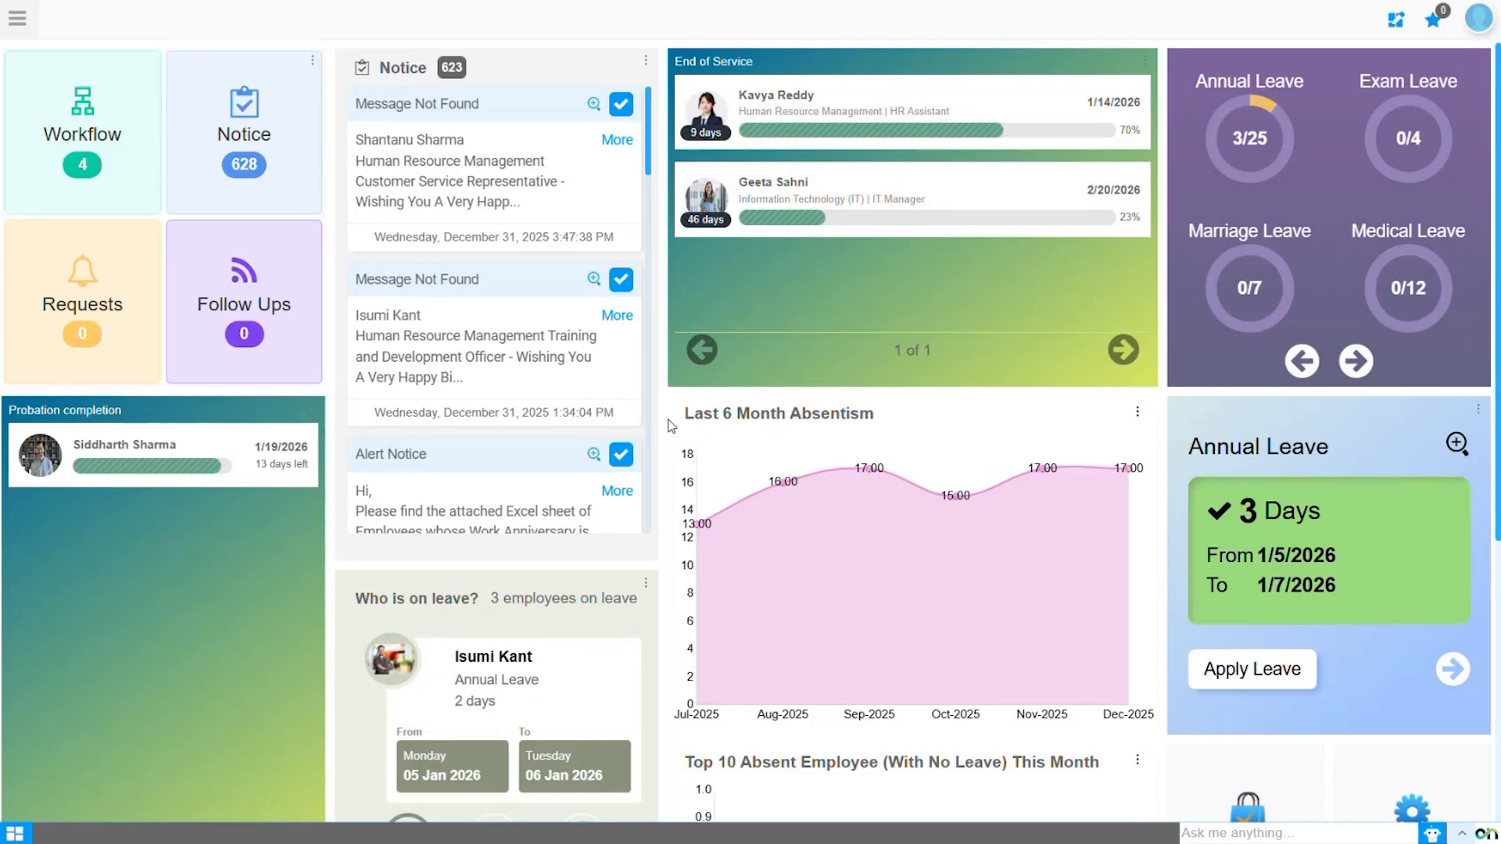
Open the Disciplinary Action window from the Workforce Management section of HR Management.
left_click(30, 31)
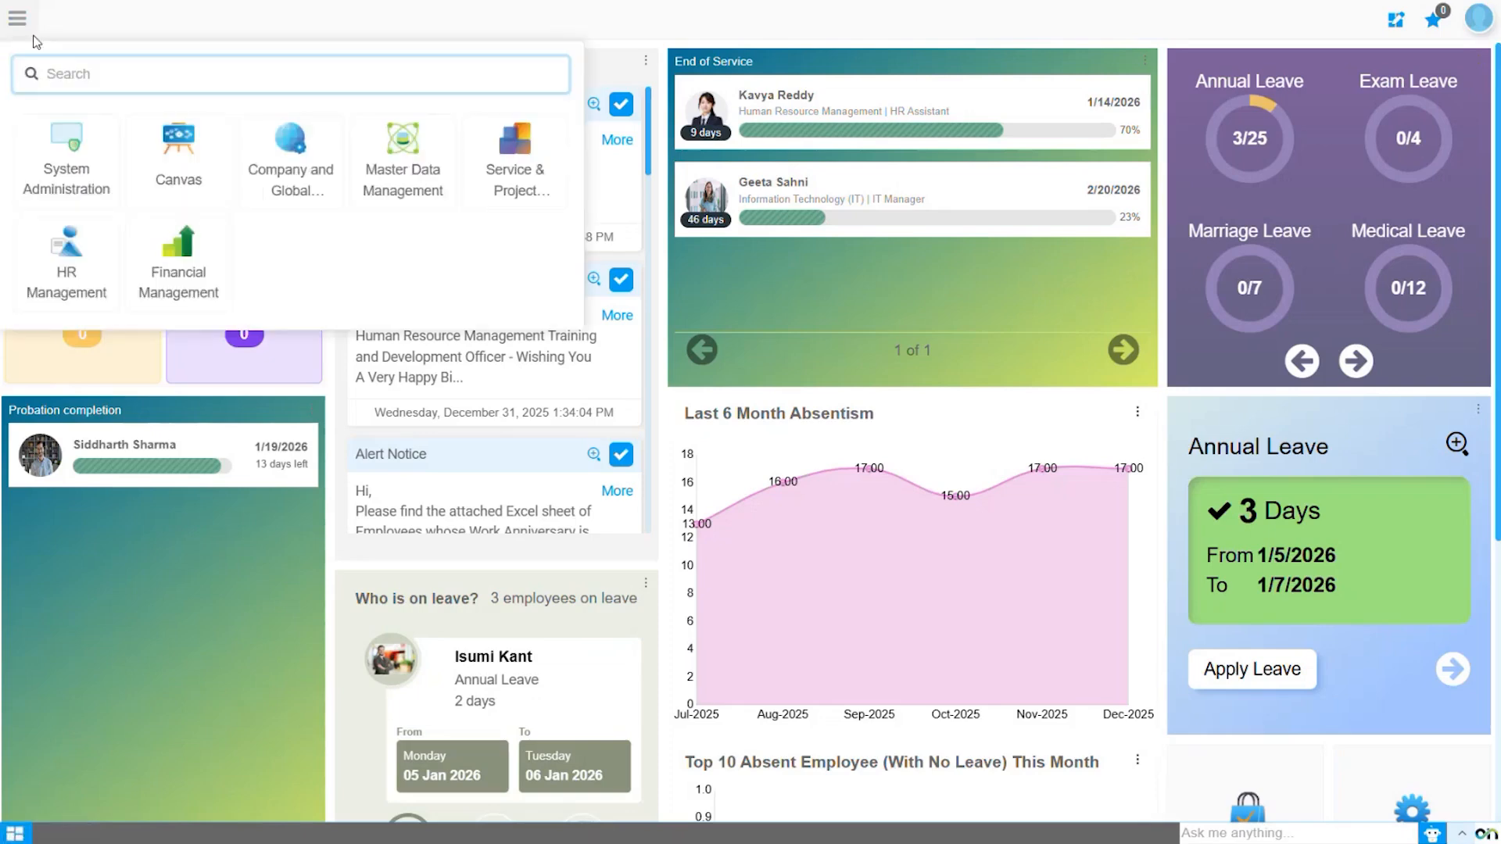
left_click(75, 270)
left_click(582, 20)
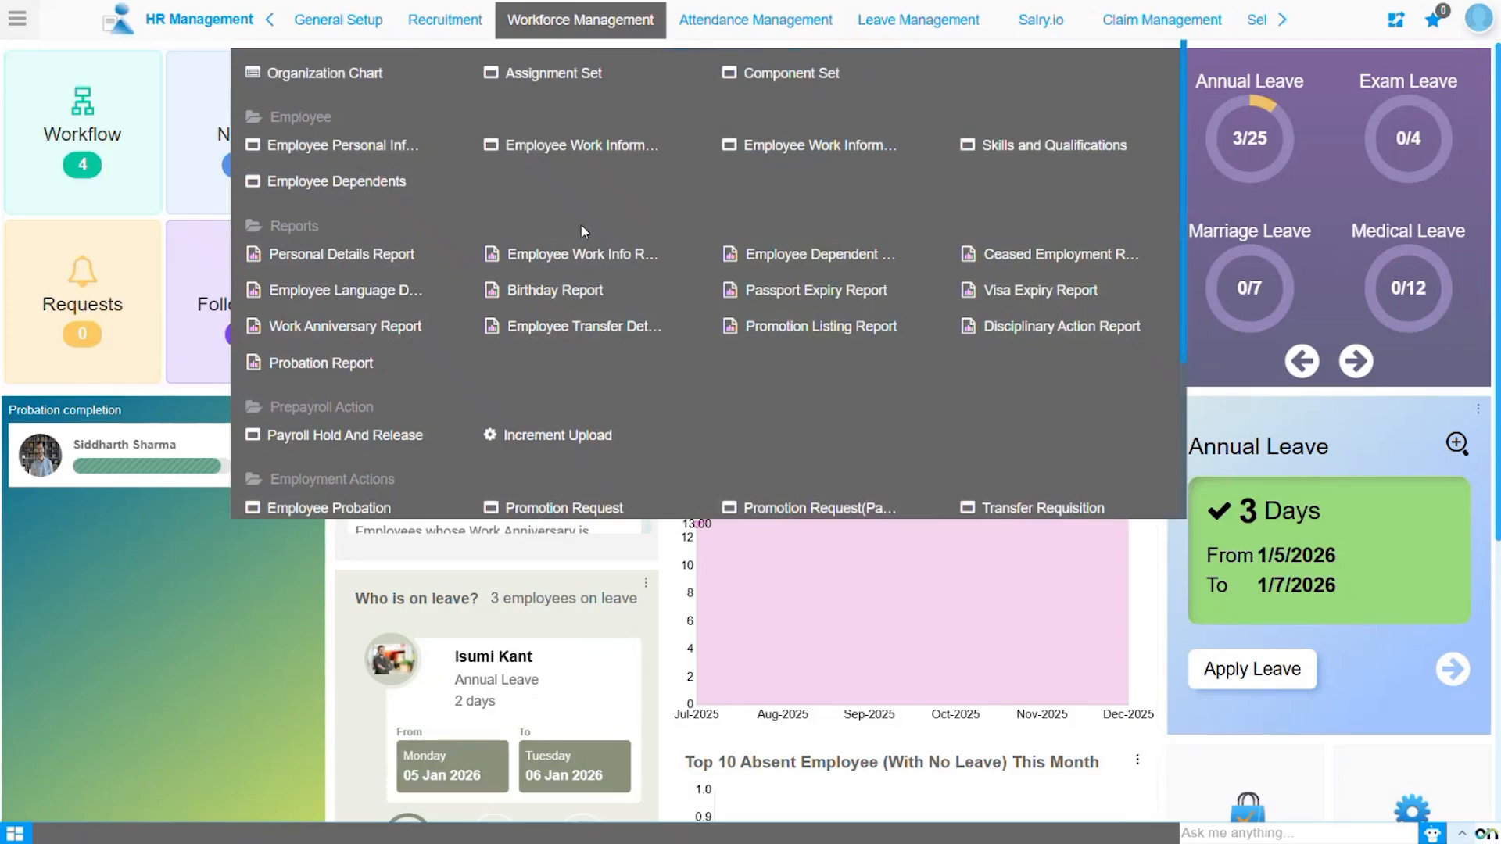
scroll(597, 343, "down", 3)
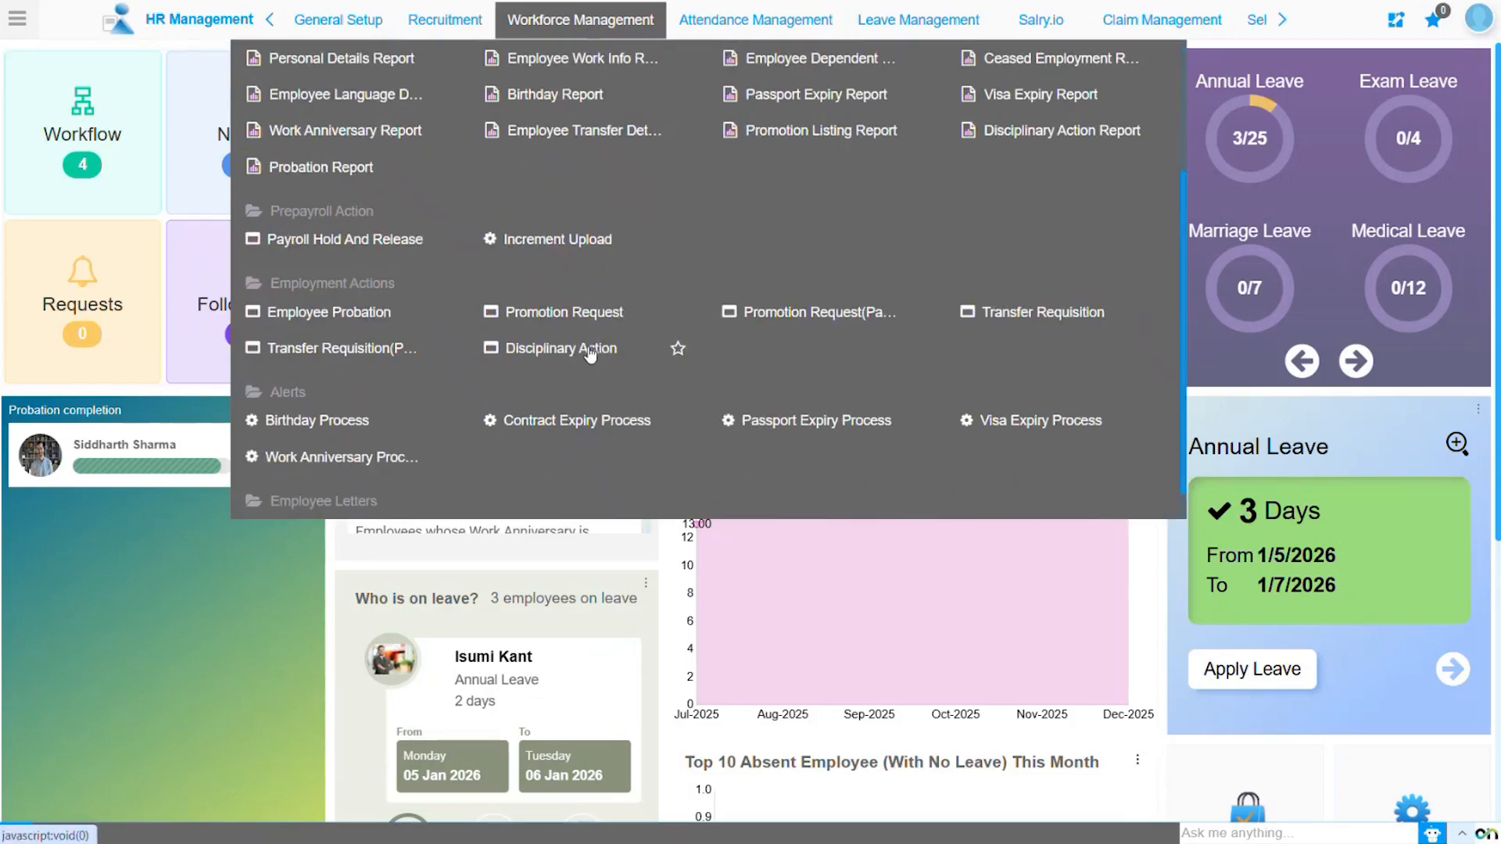
left_click(590, 352)
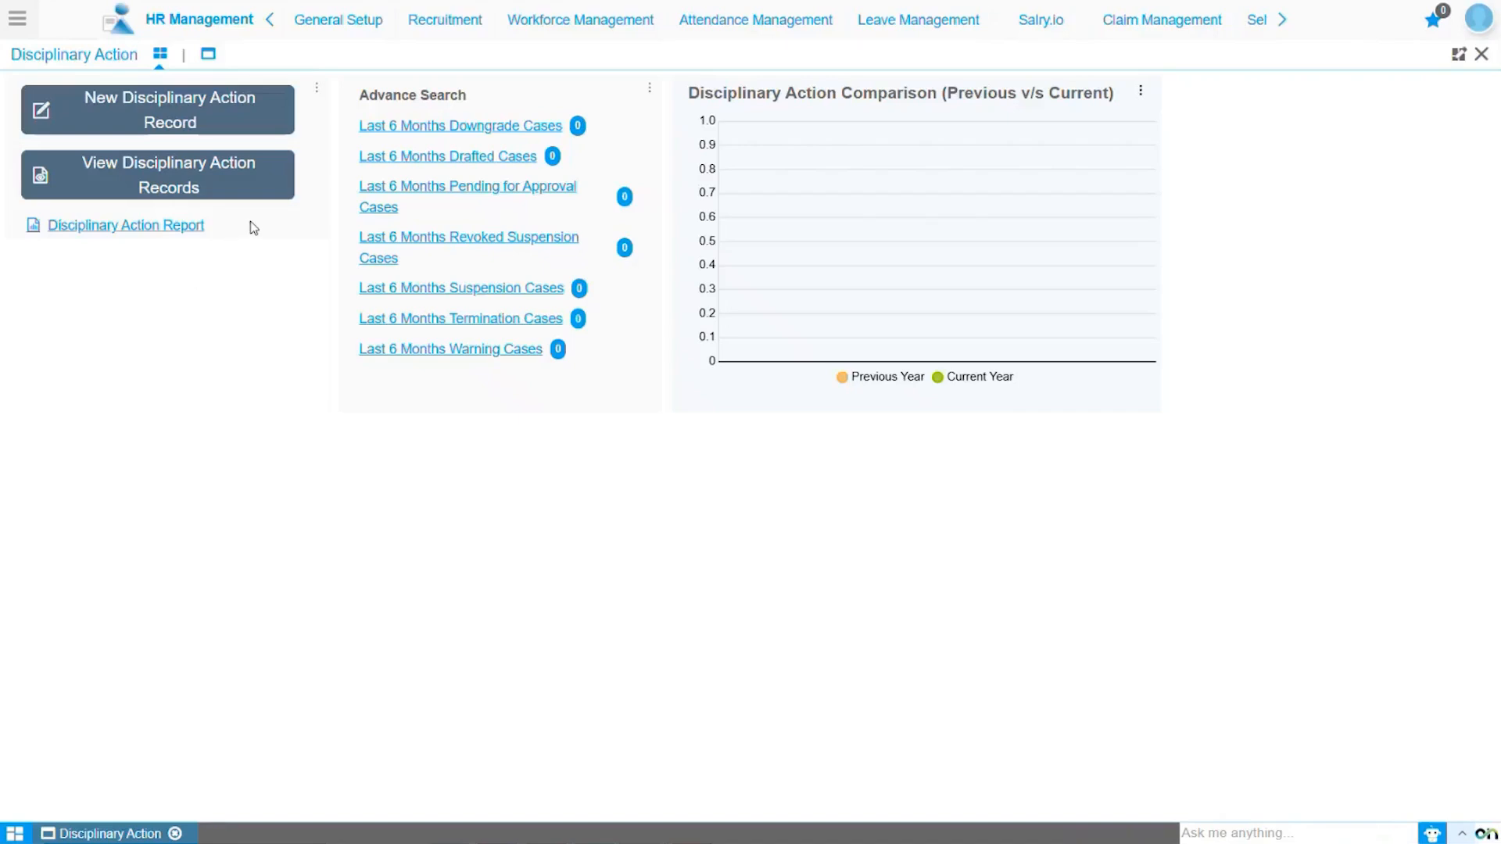
Preview the new disciplinary record form and the disciplinary records list, returning to the Disciplinary Action dashboard after each.
left_click(244, 115)
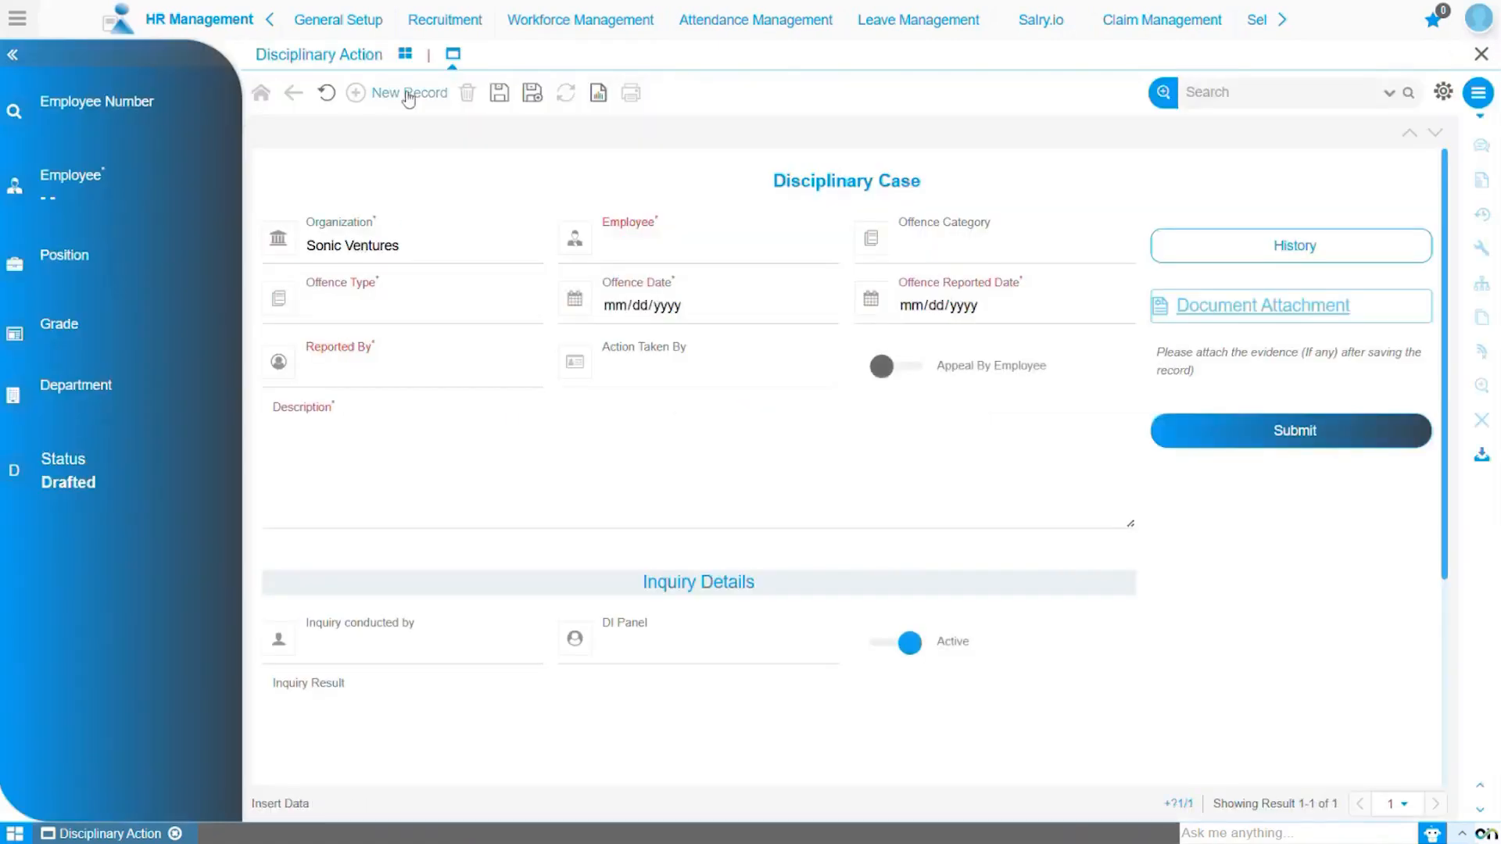
left_click(406, 55)
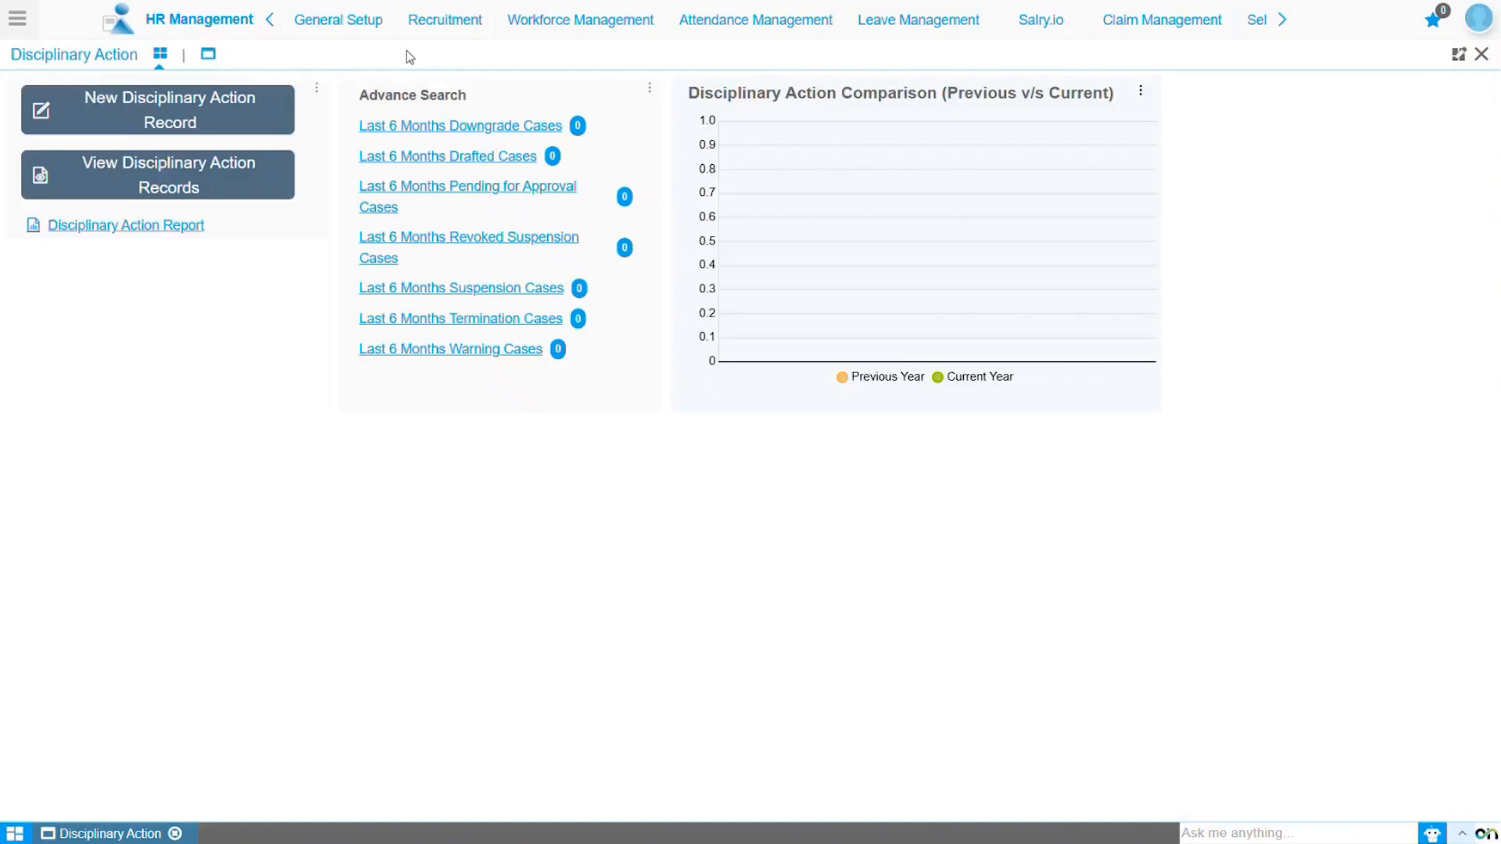
left_click(266, 196)
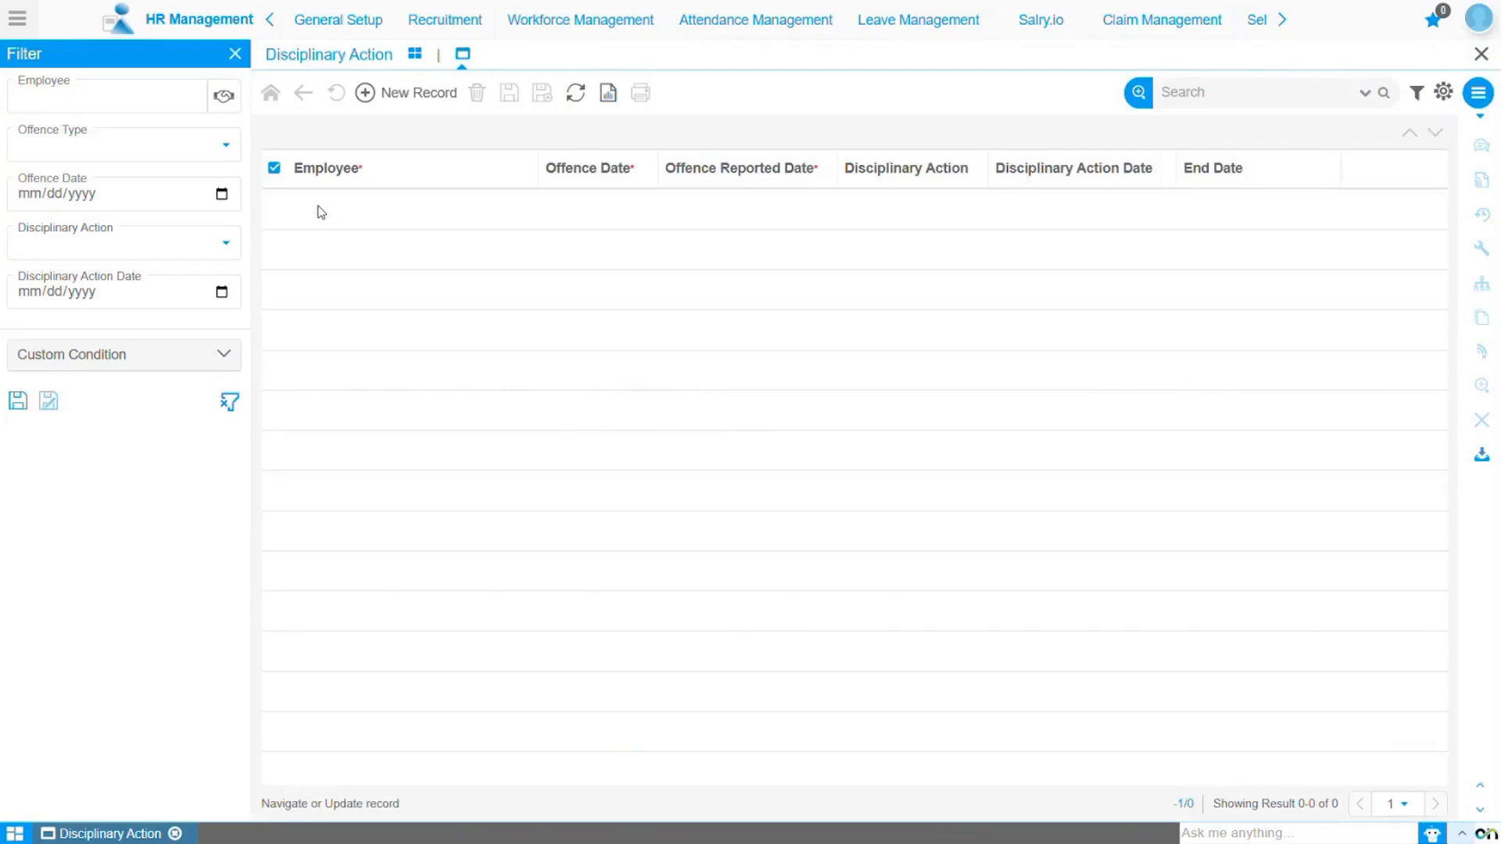
left_click(413, 56)
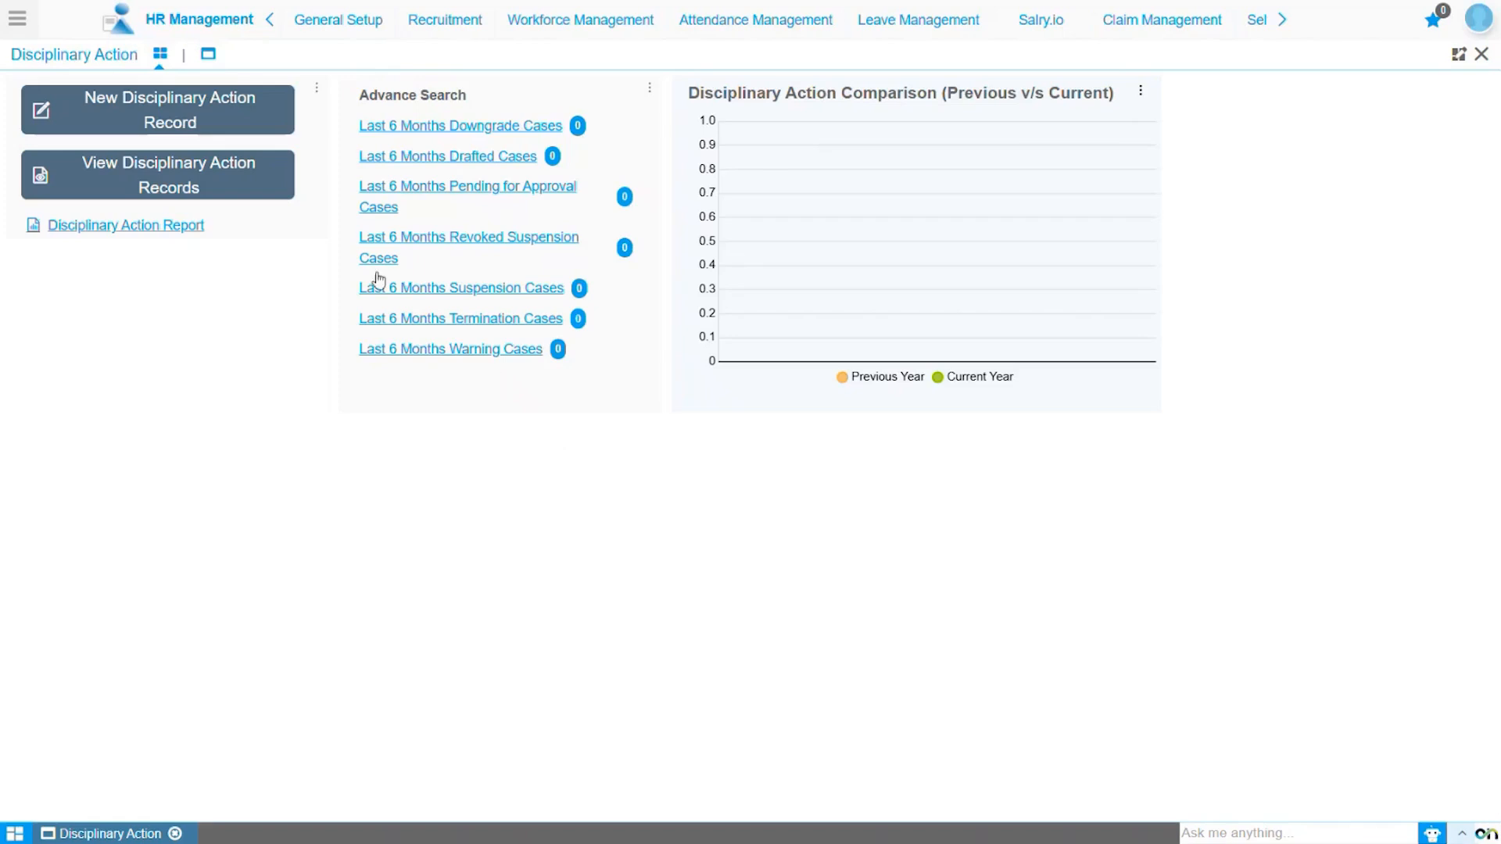
Start a new disciplinary action record with Sonic Ventures as the organization.
left_click(208, 54)
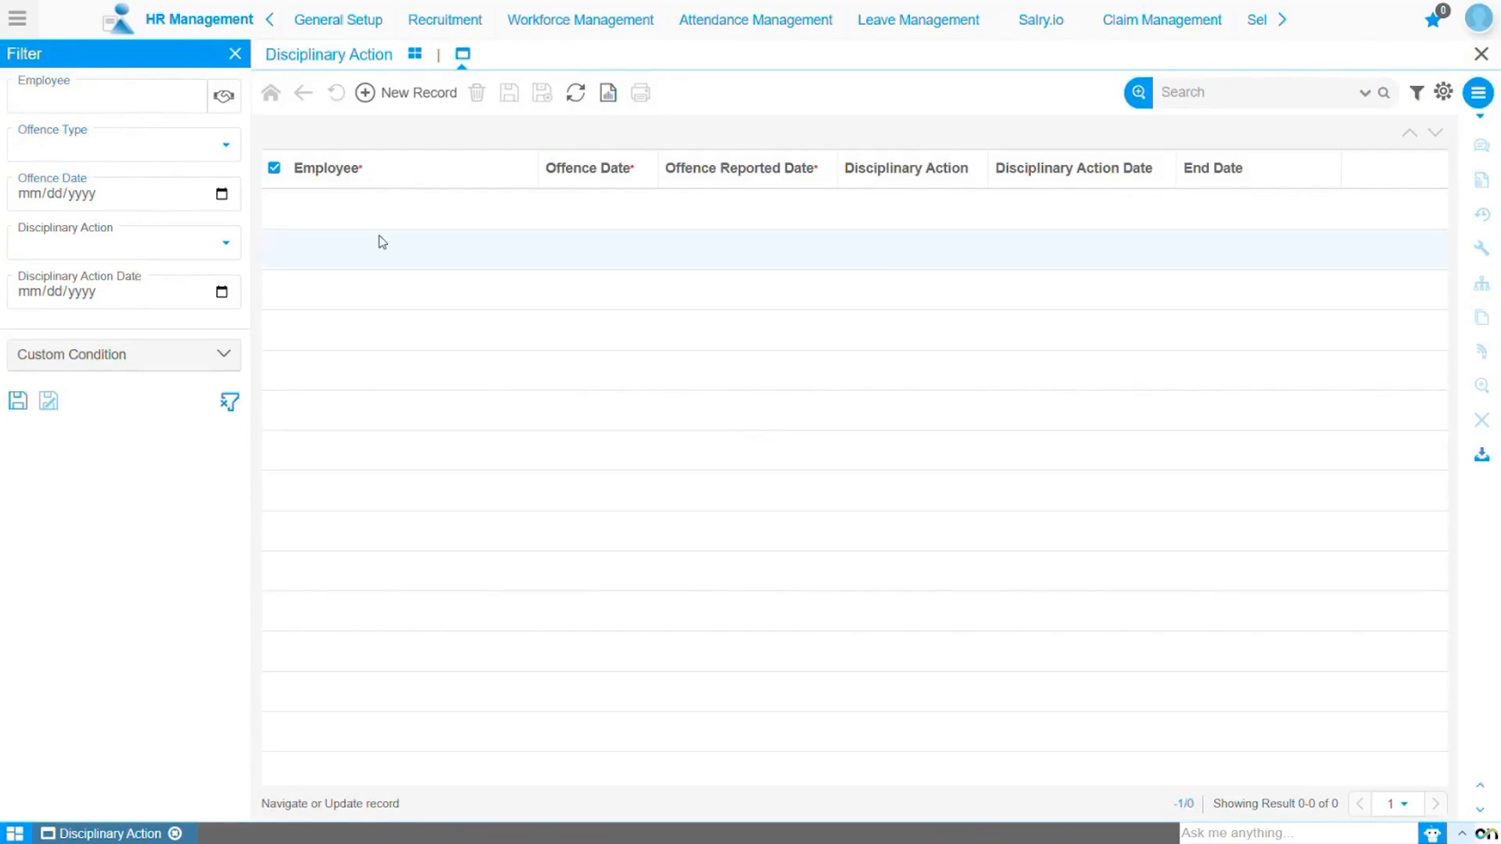
left_click(409, 94)
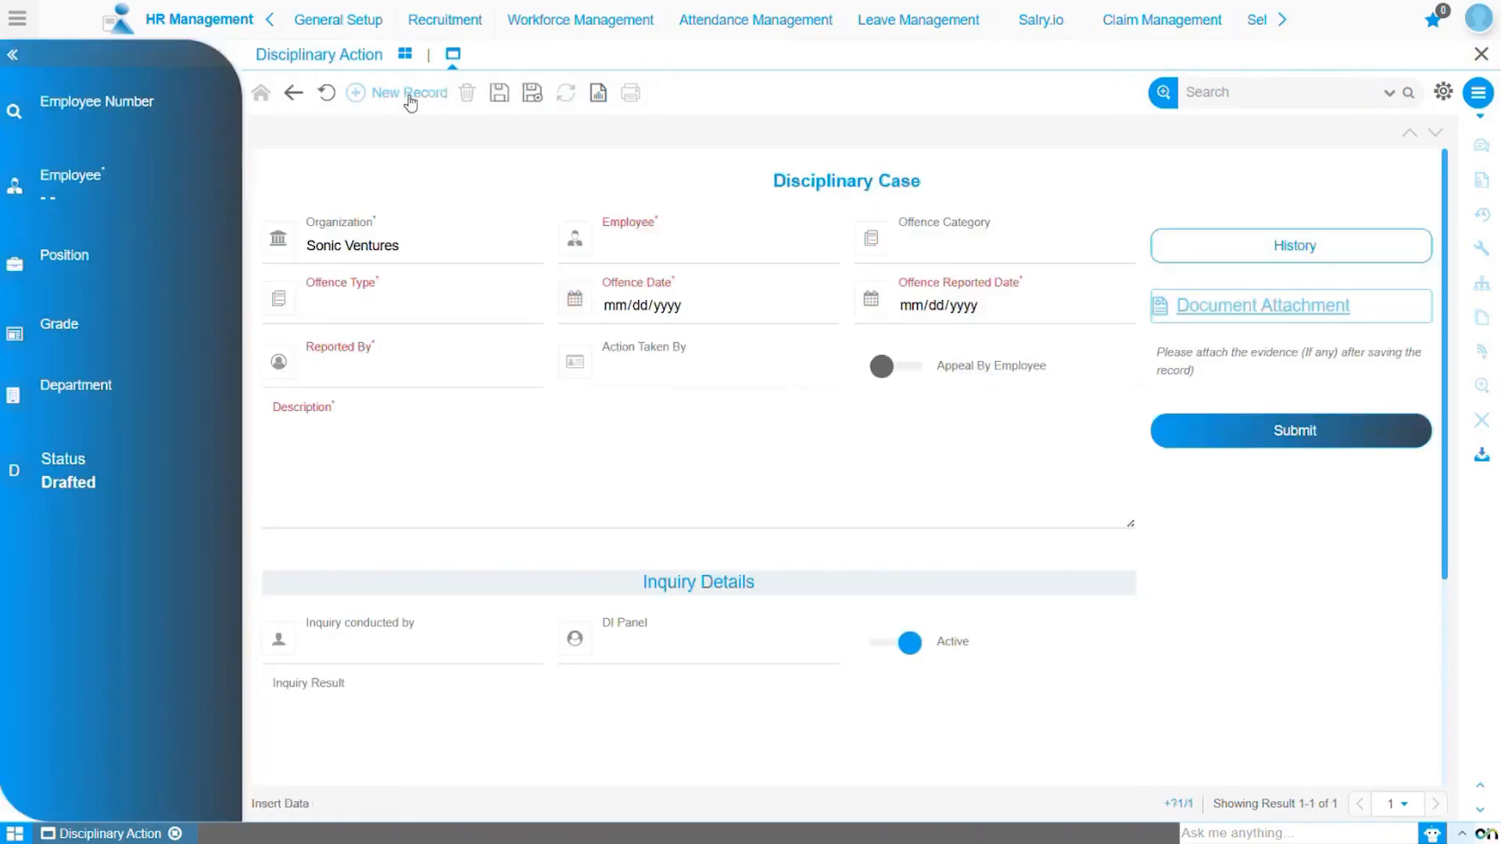
left_click(428, 261)
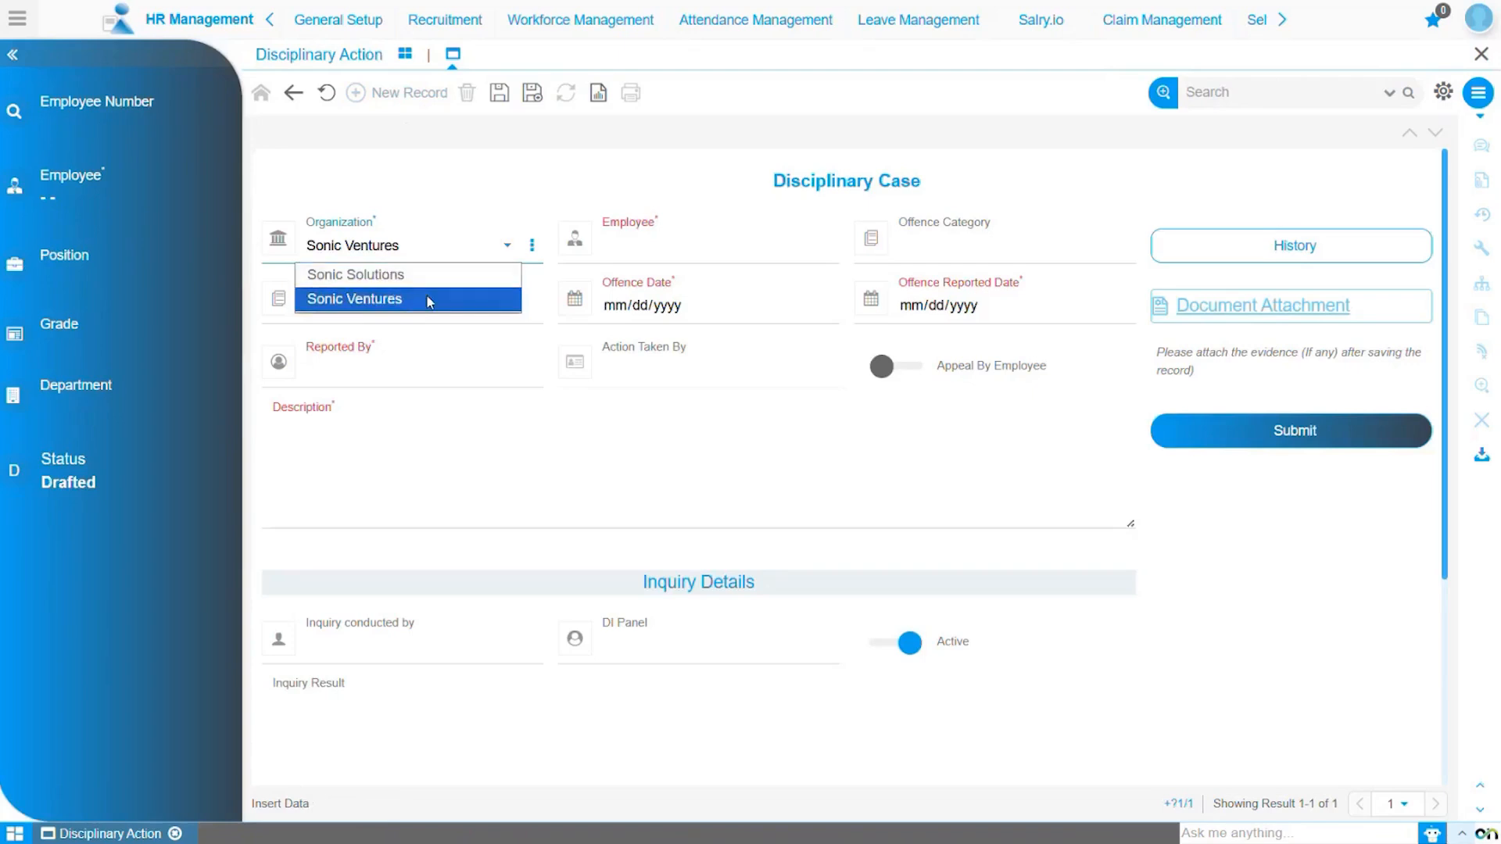
left_click(429, 300)
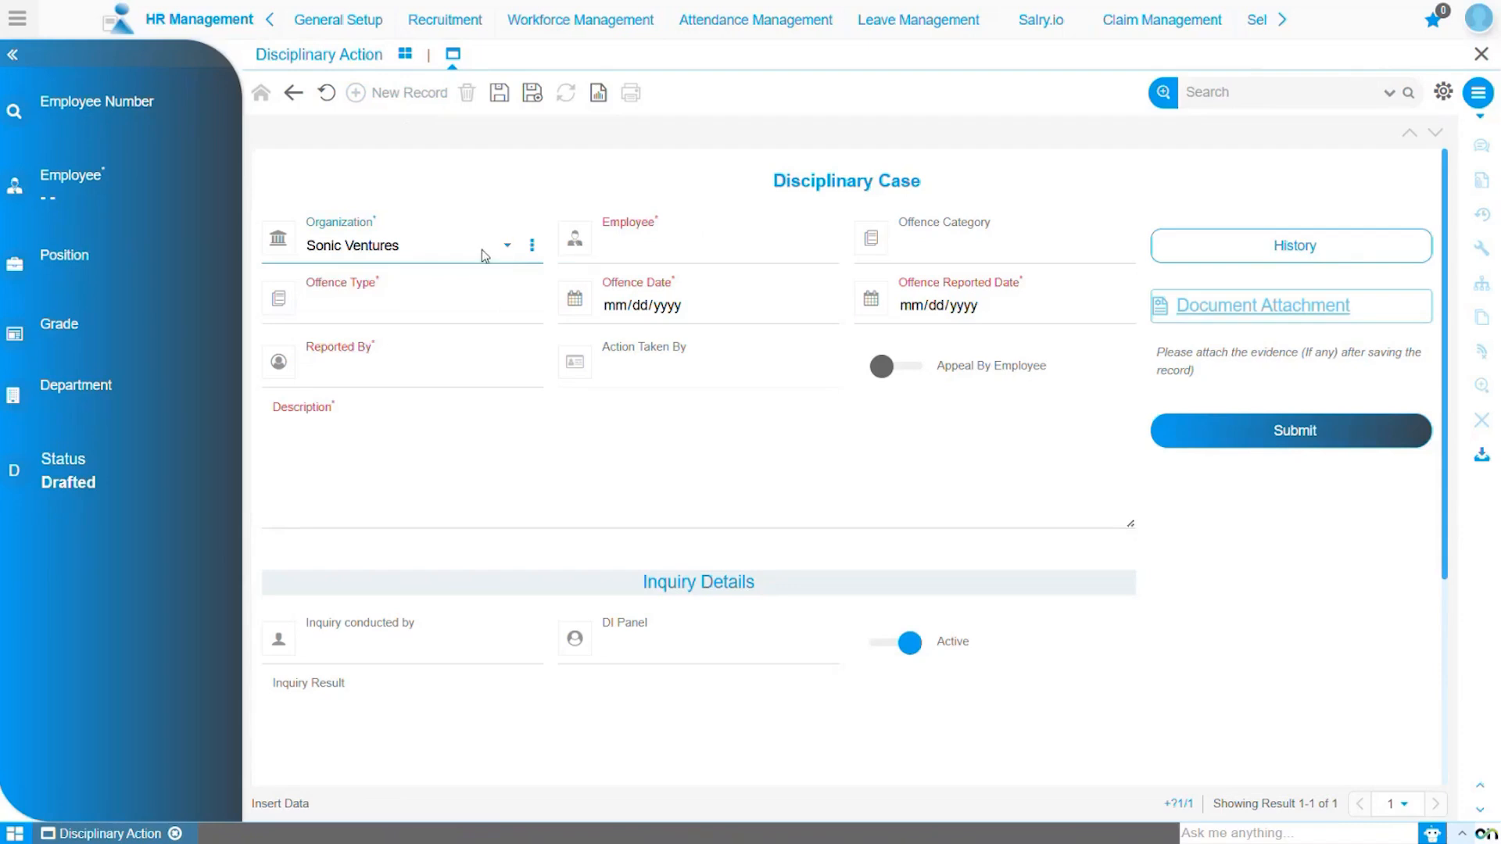
left_click(764, 247)
type("kar")
key("BackSpace")
key("BackSpace")
key("BackSpace")
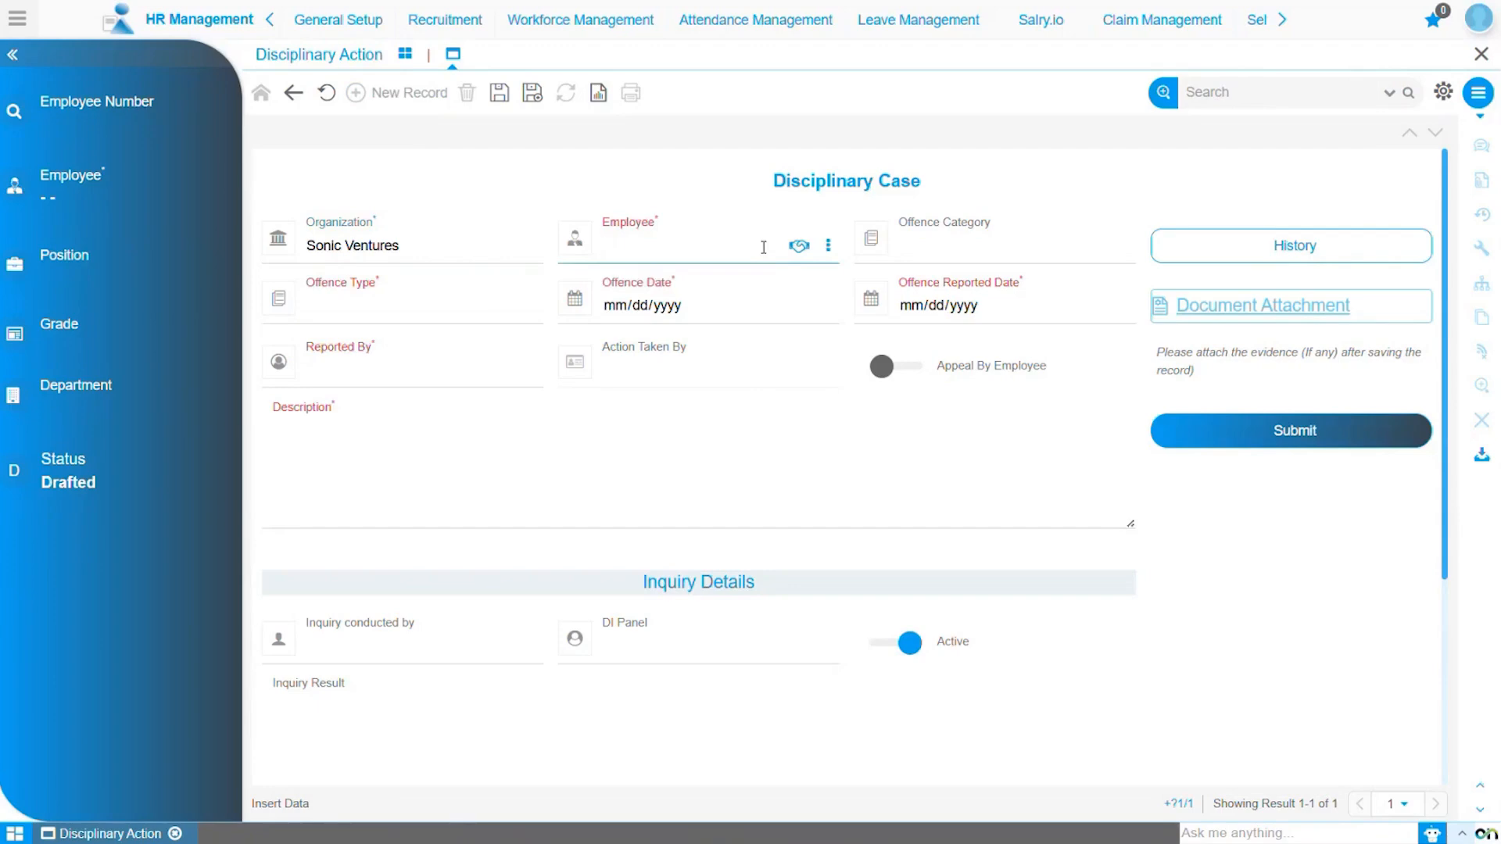
Search the employee lookup by first name and assign the matching HR Assistant as the employee of the disciplinary case.
left_click(797, 246)
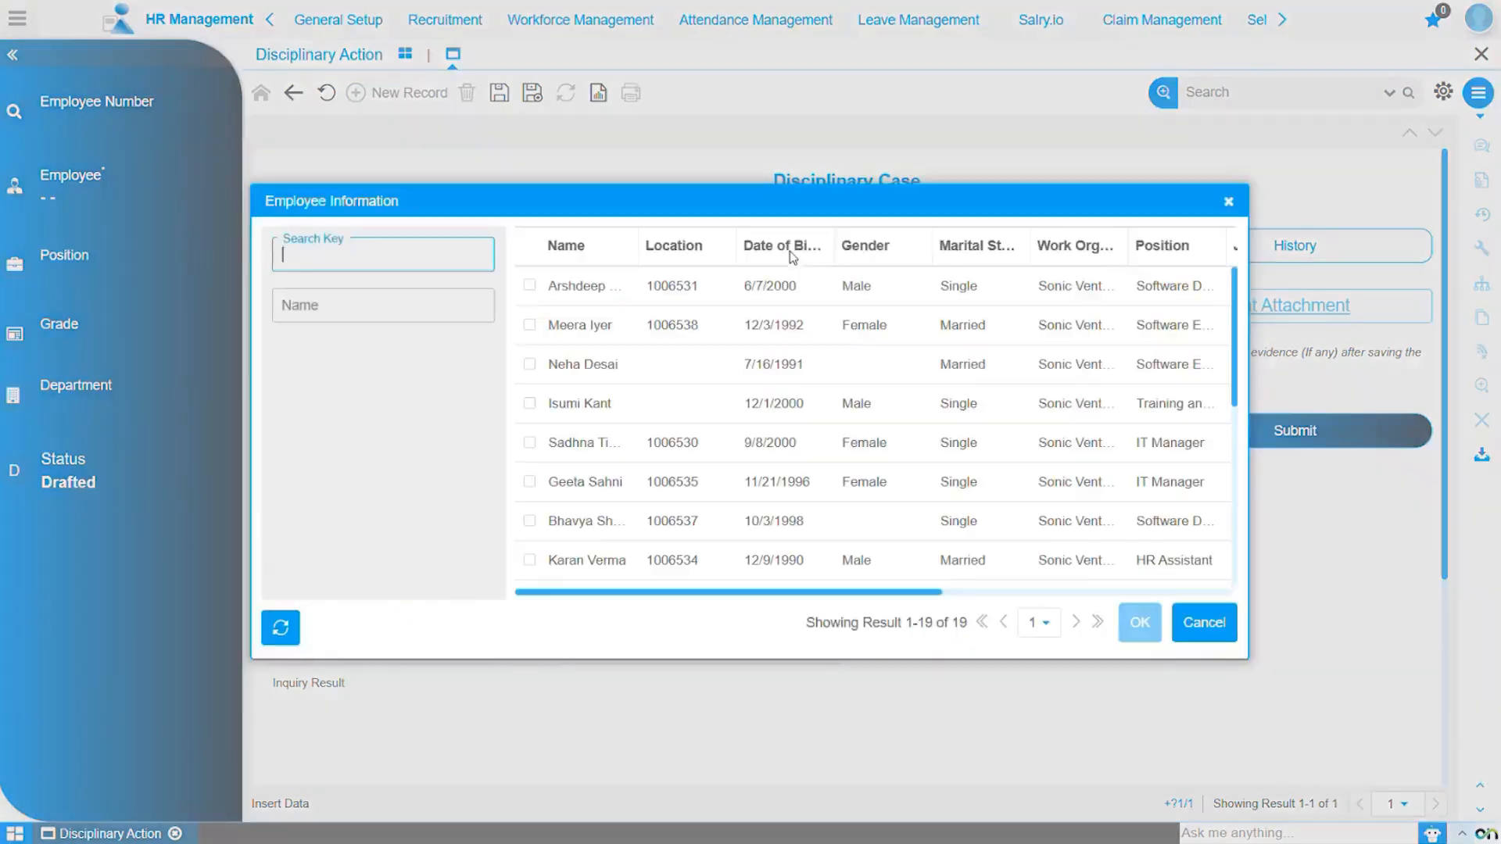
left_click(461, 302)
type("ka")
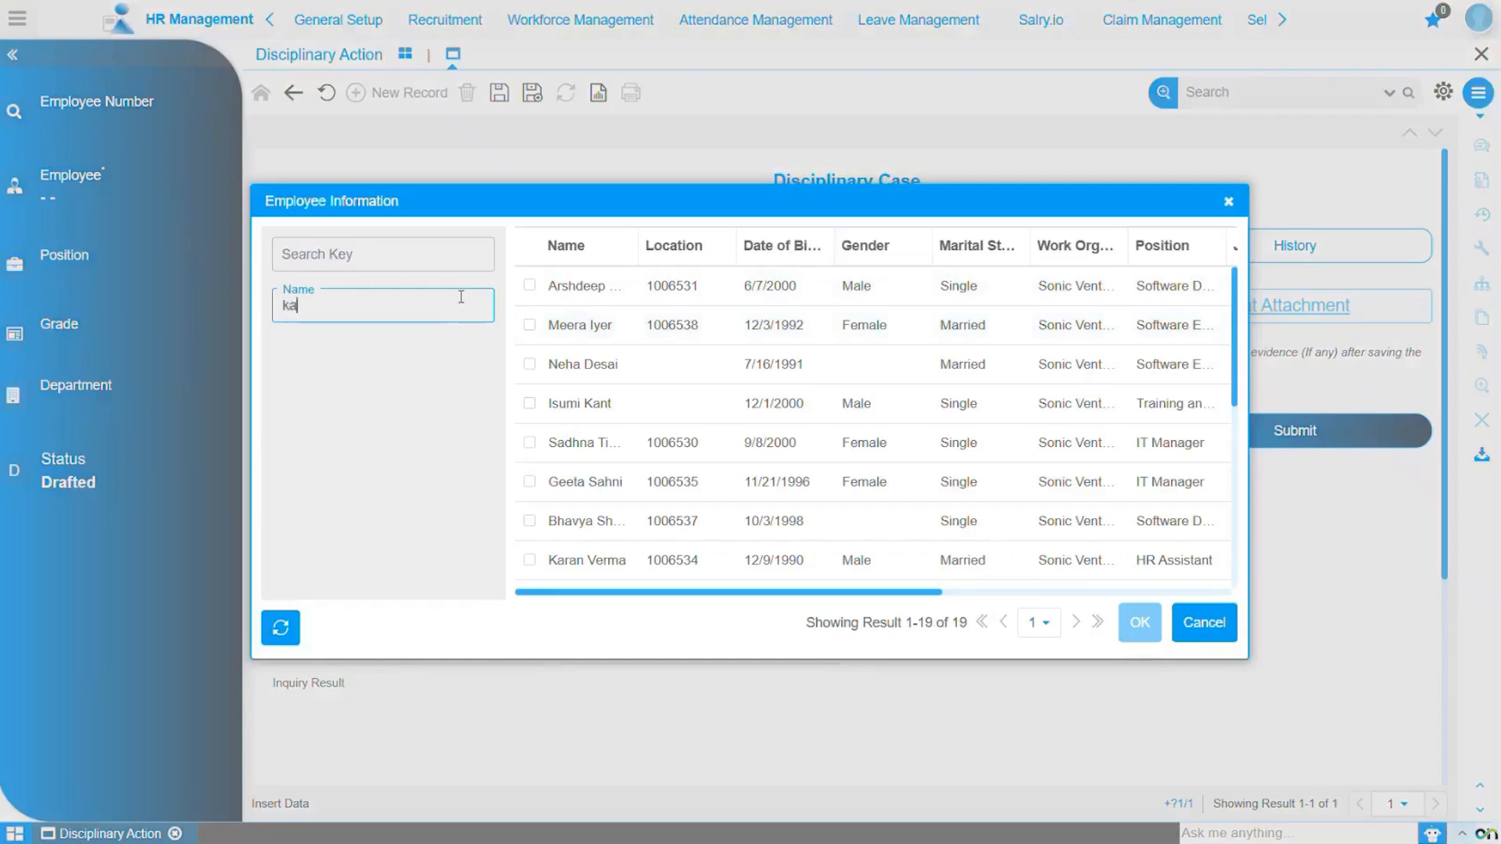
type("ran")
left_click(280, 628)
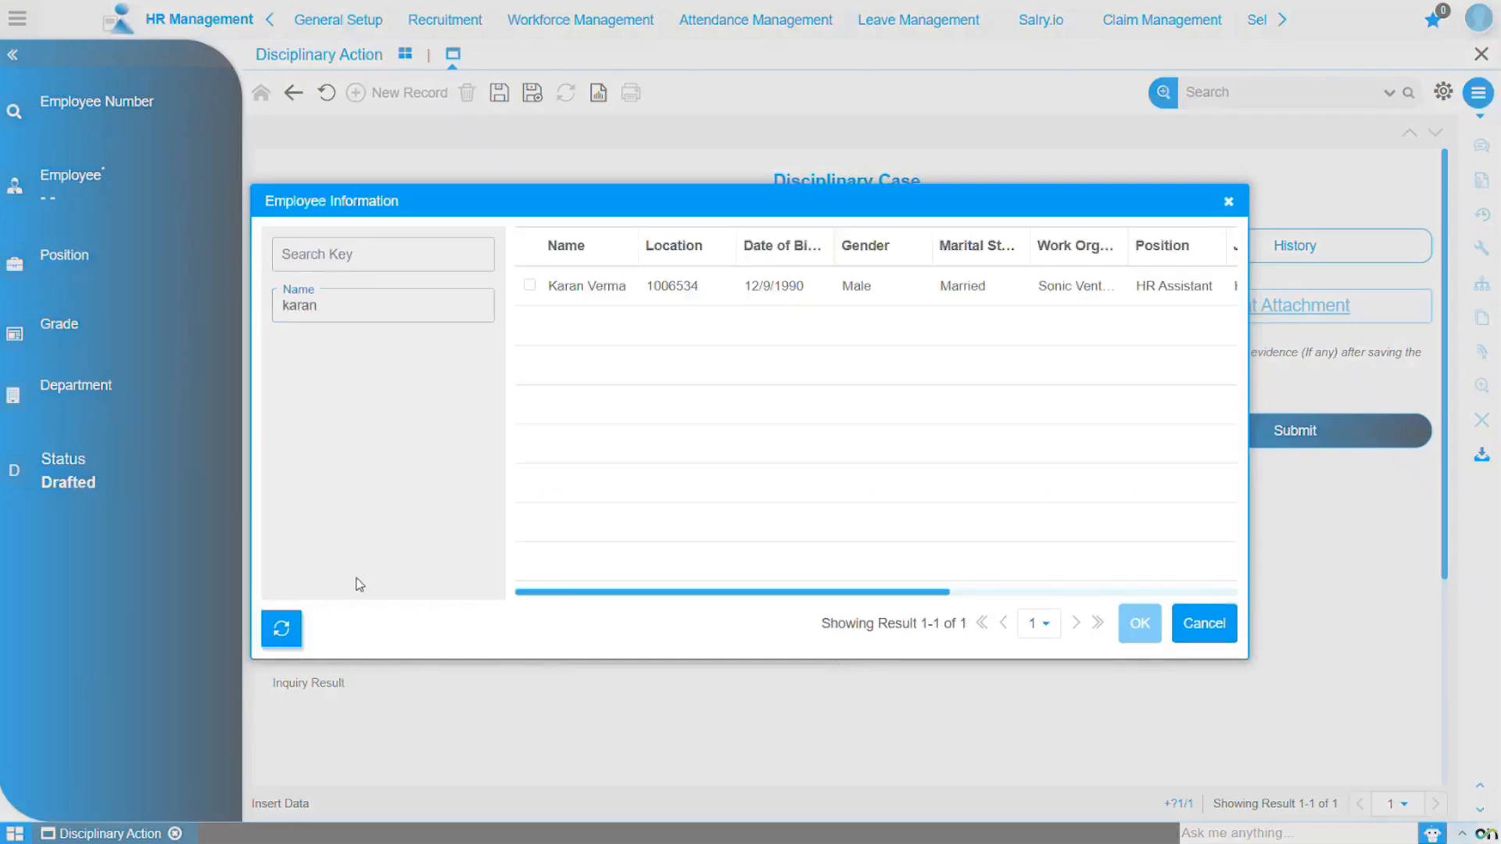
left_click(583, 288)
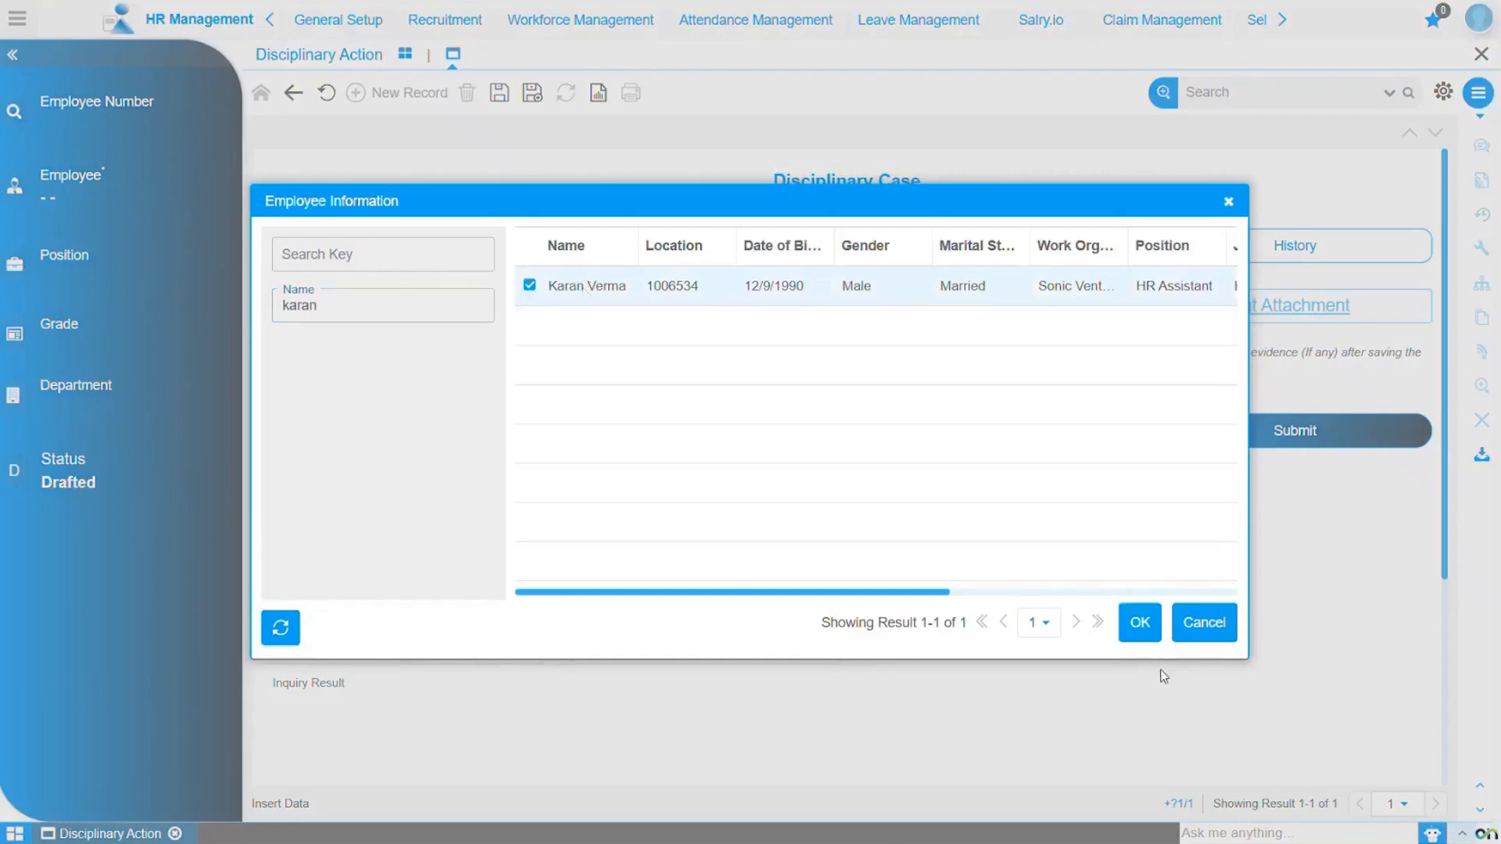
left_click(1140, 622)
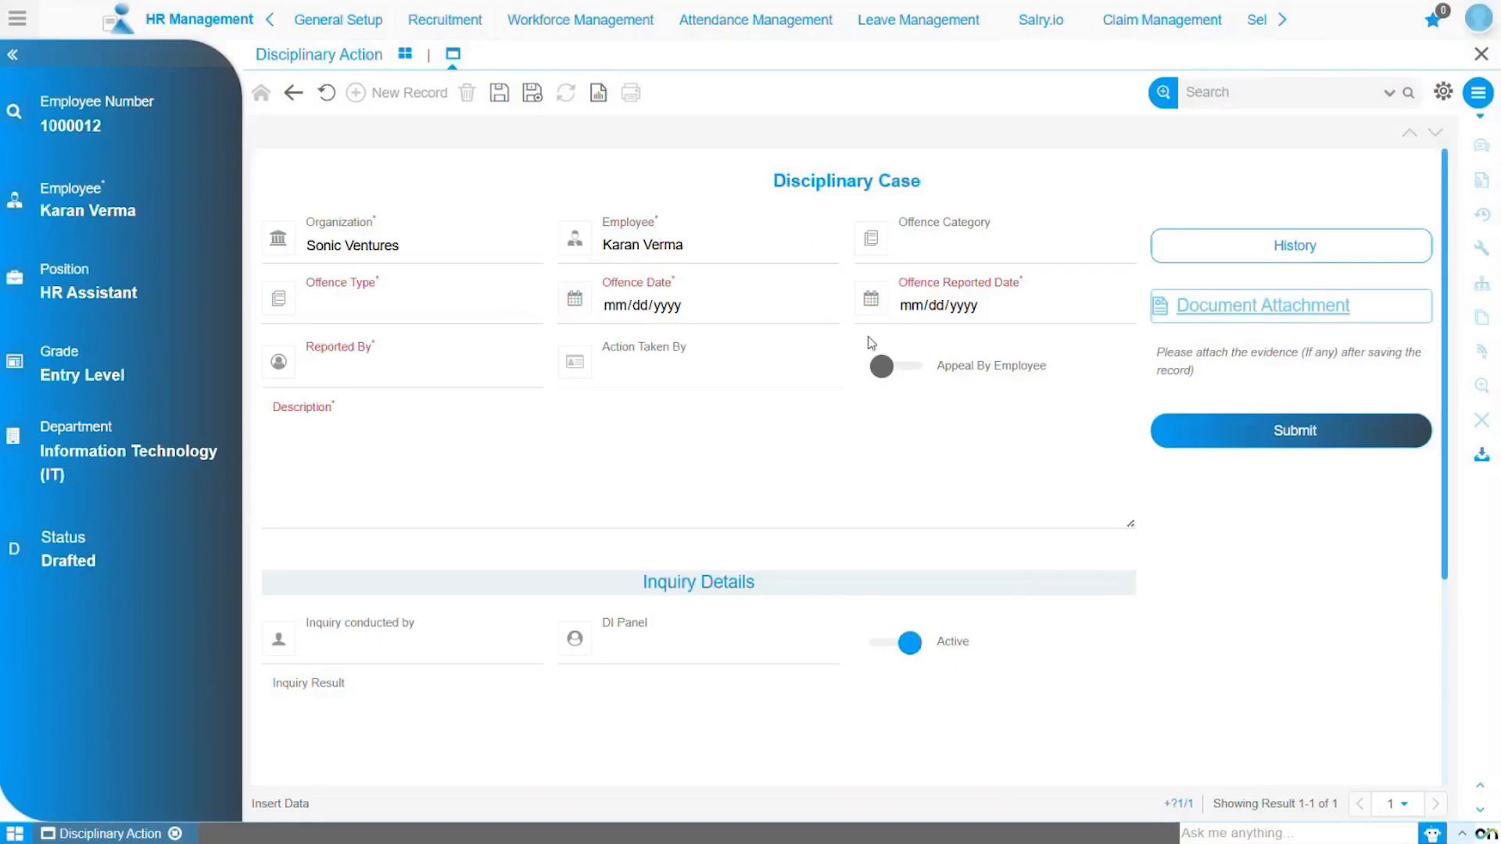
Set the offence category to Major and the offence type to Causing physical injury to another person.
left_click(1008, 251)
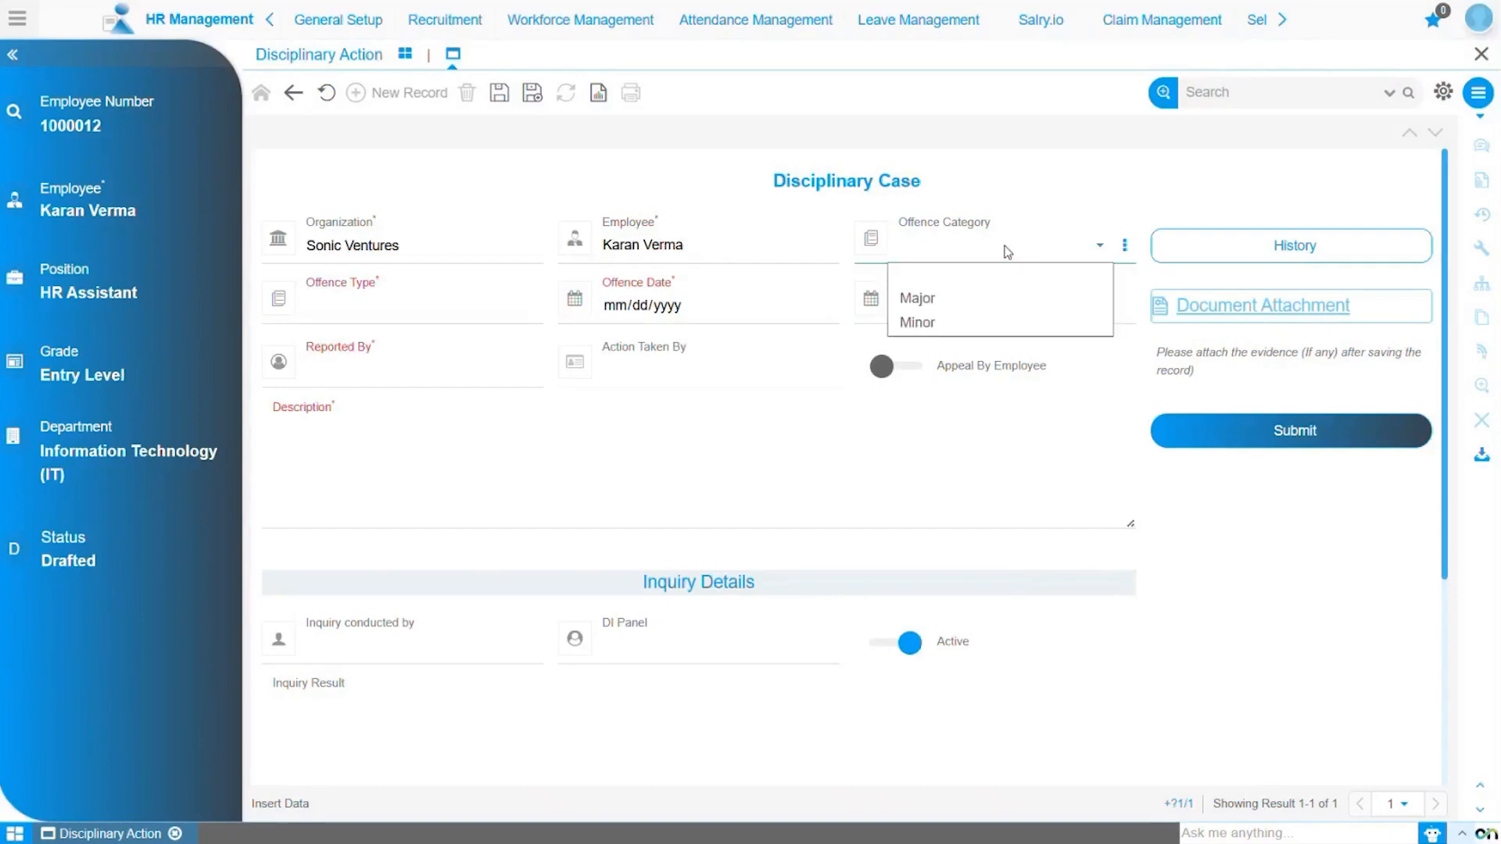
left_click(928, 300)
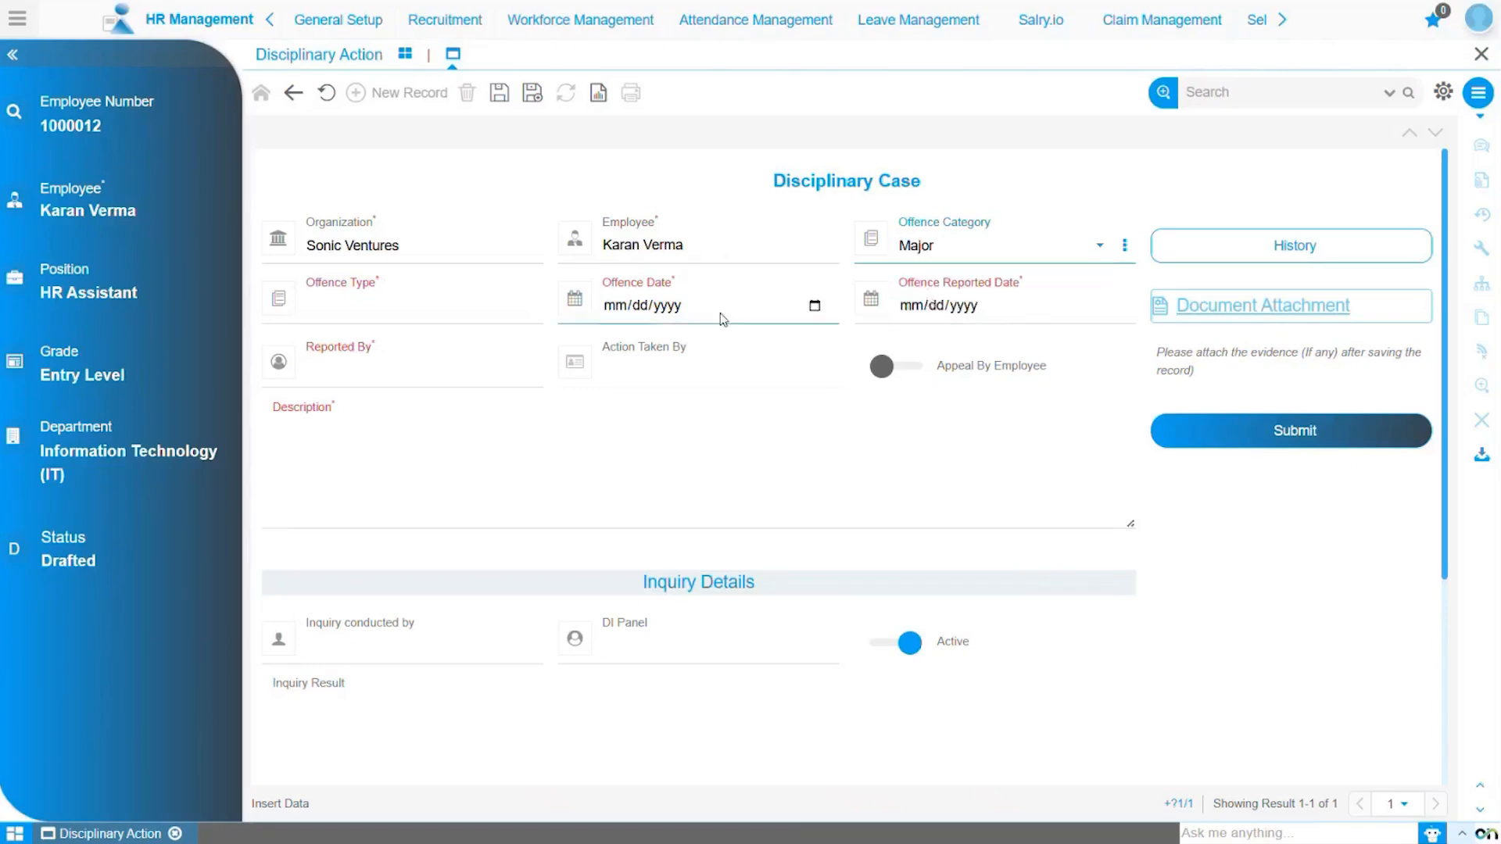
left_click(372, 312)
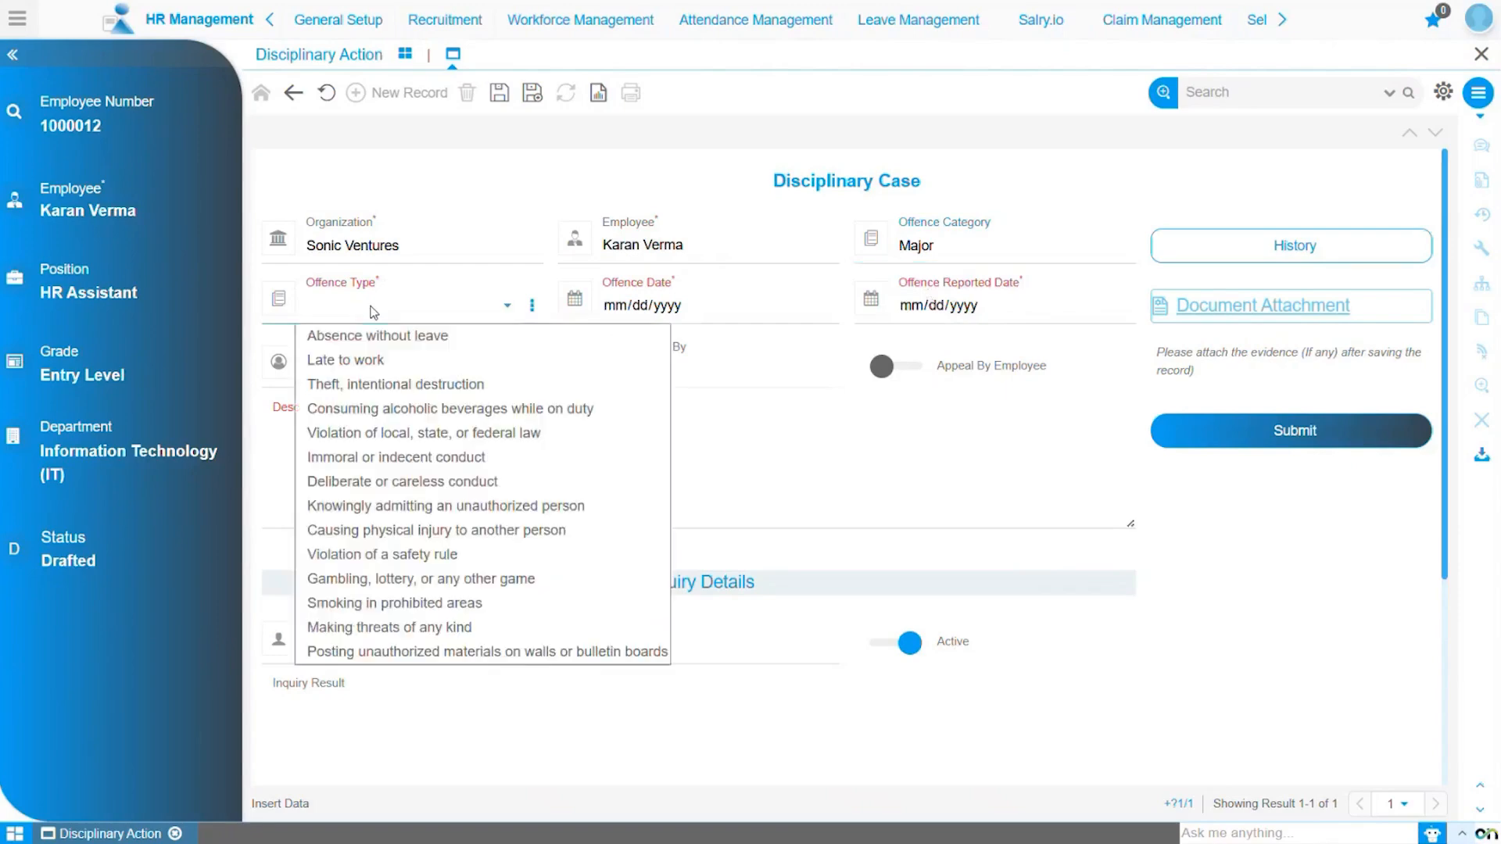
left_click(407, 532)
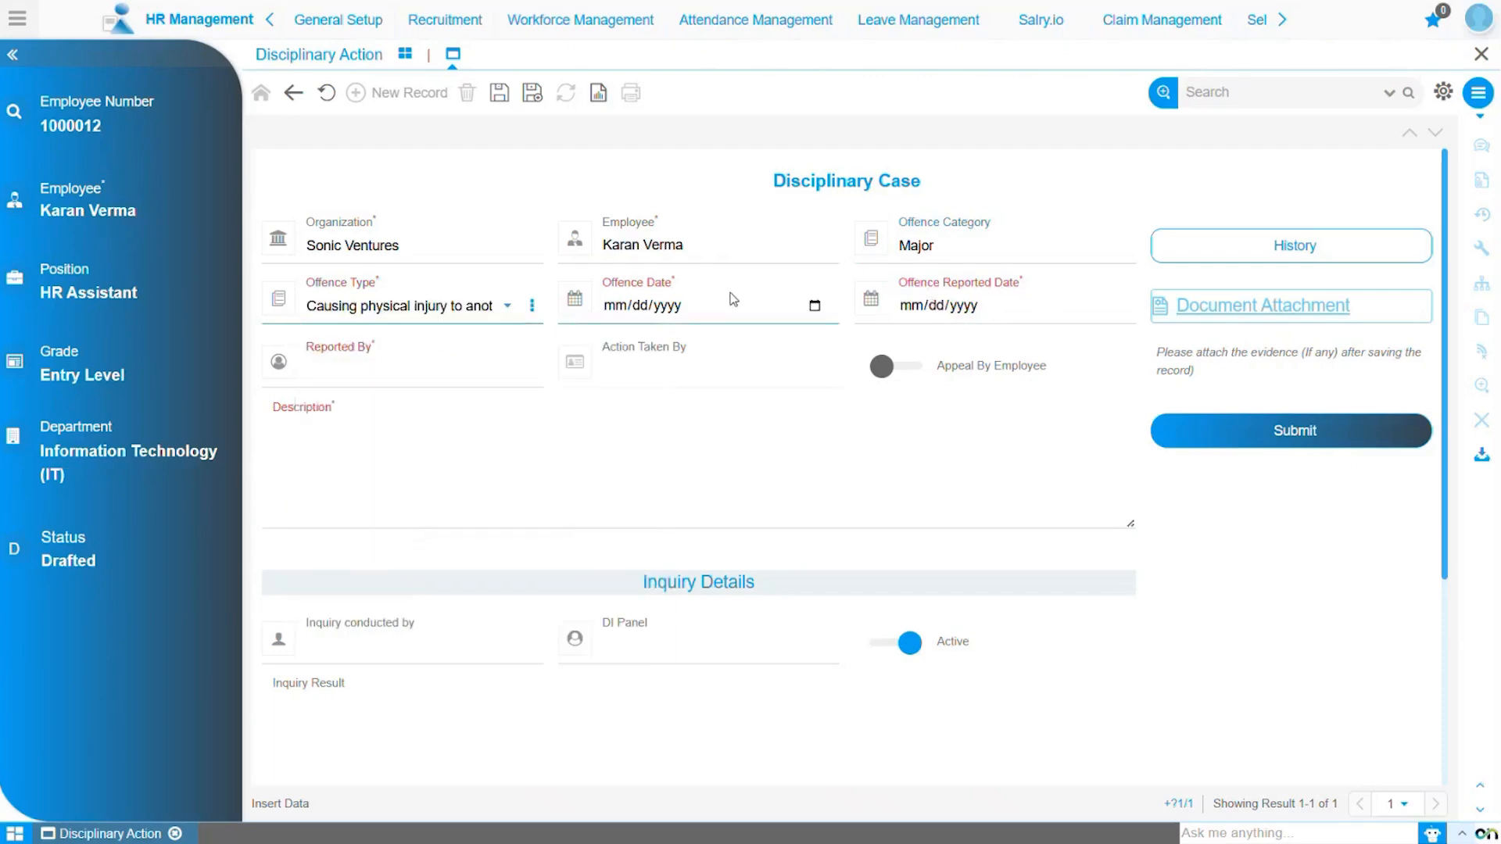
Set the offence date to 12/29/2025.
left_click(812, 305)
left_click(749, 346)
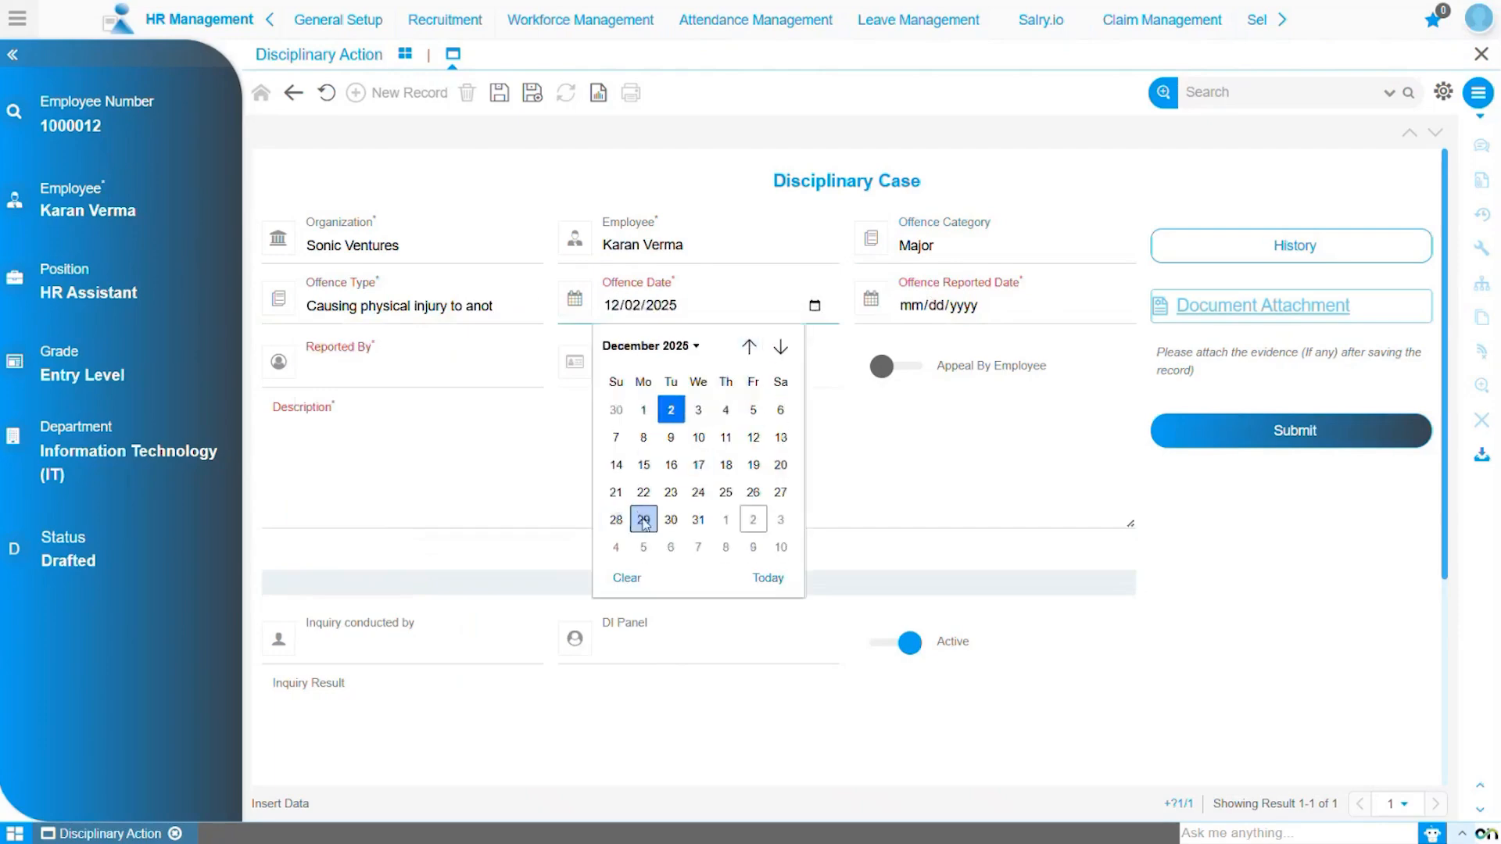
left_click(643, 520)
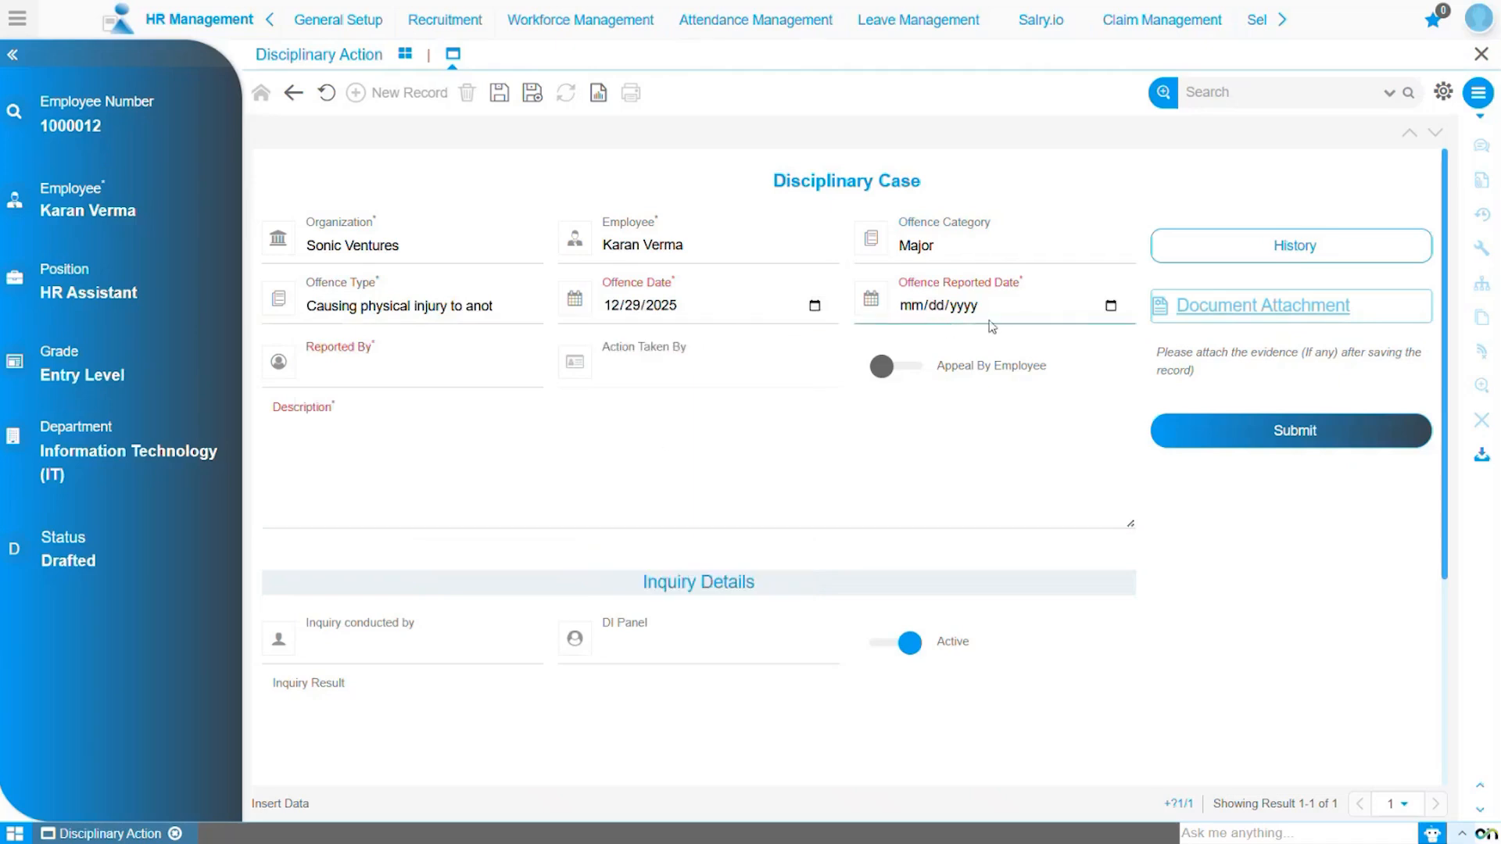
Try to set the offence reported date to 12/24/2025, earlier than the offence date.
left_click(1110, 306)
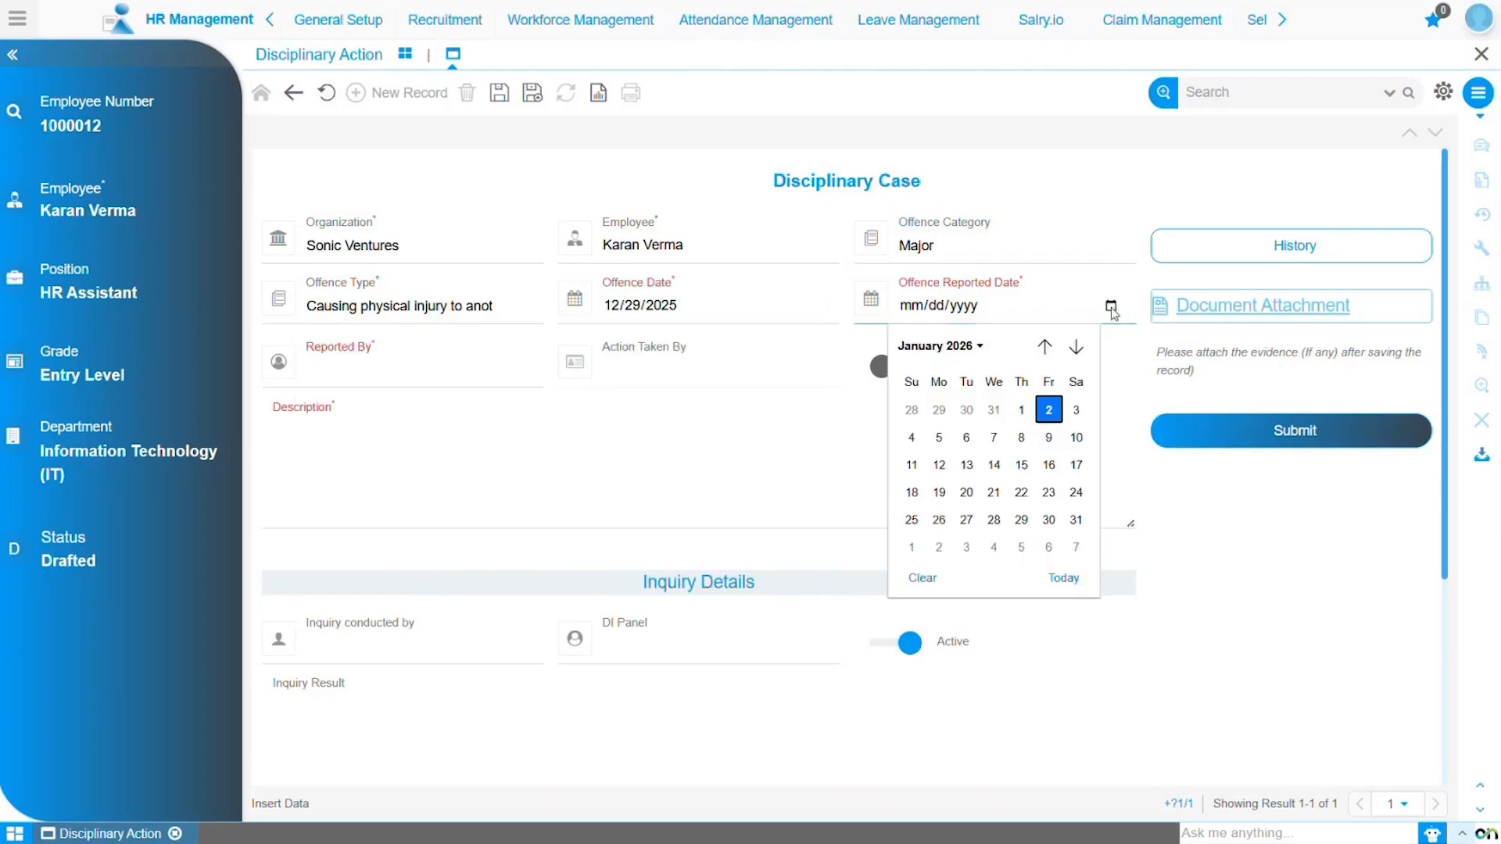
left_click(1046, 348)
left_click(1001, 490)
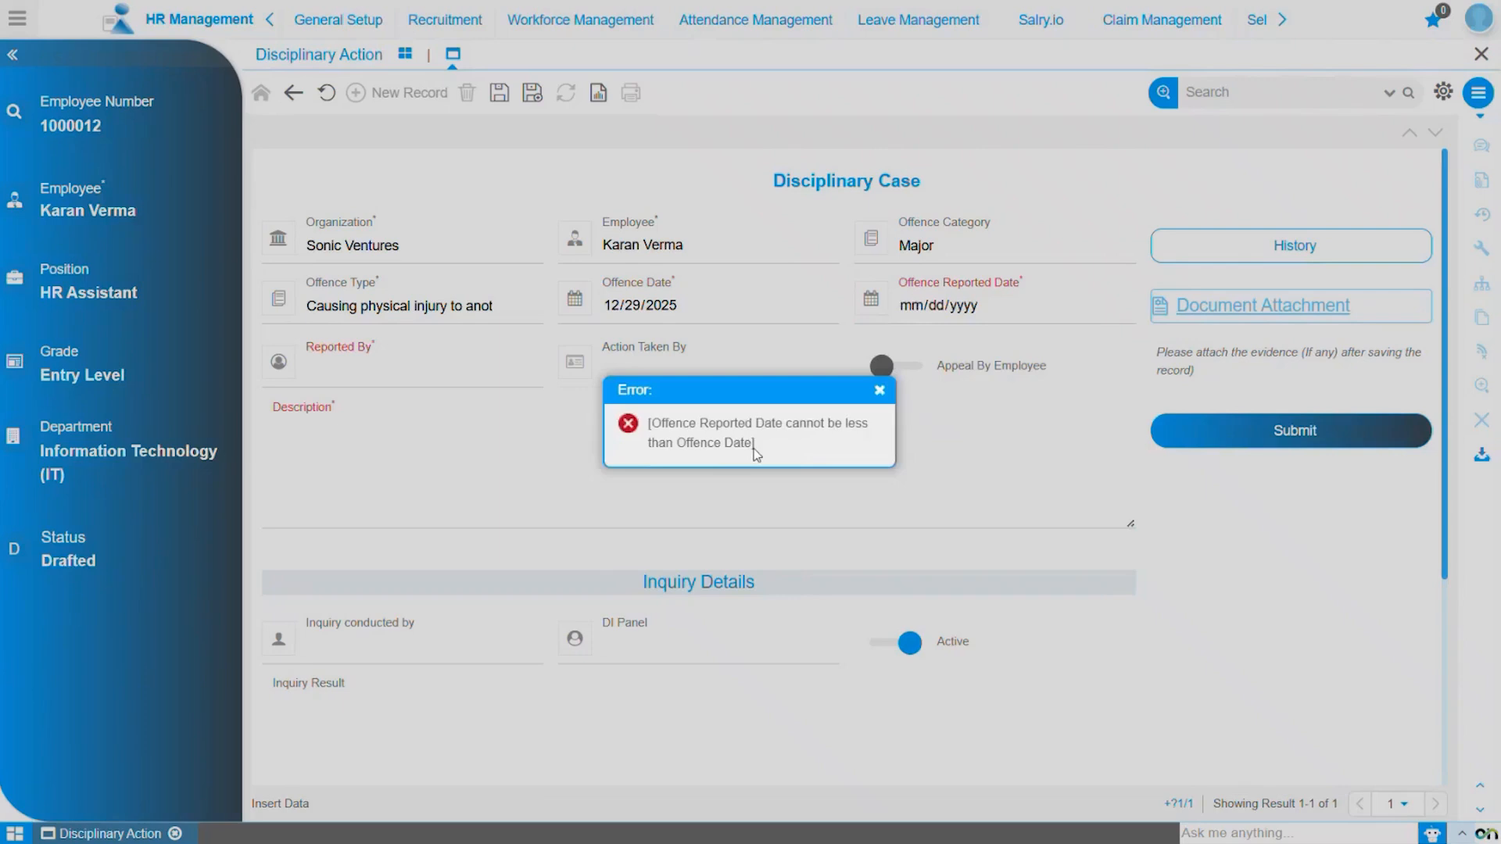
left_click(880, 390)
Set the offence reported date to 12/30/2025.
left_click(1111, 305)
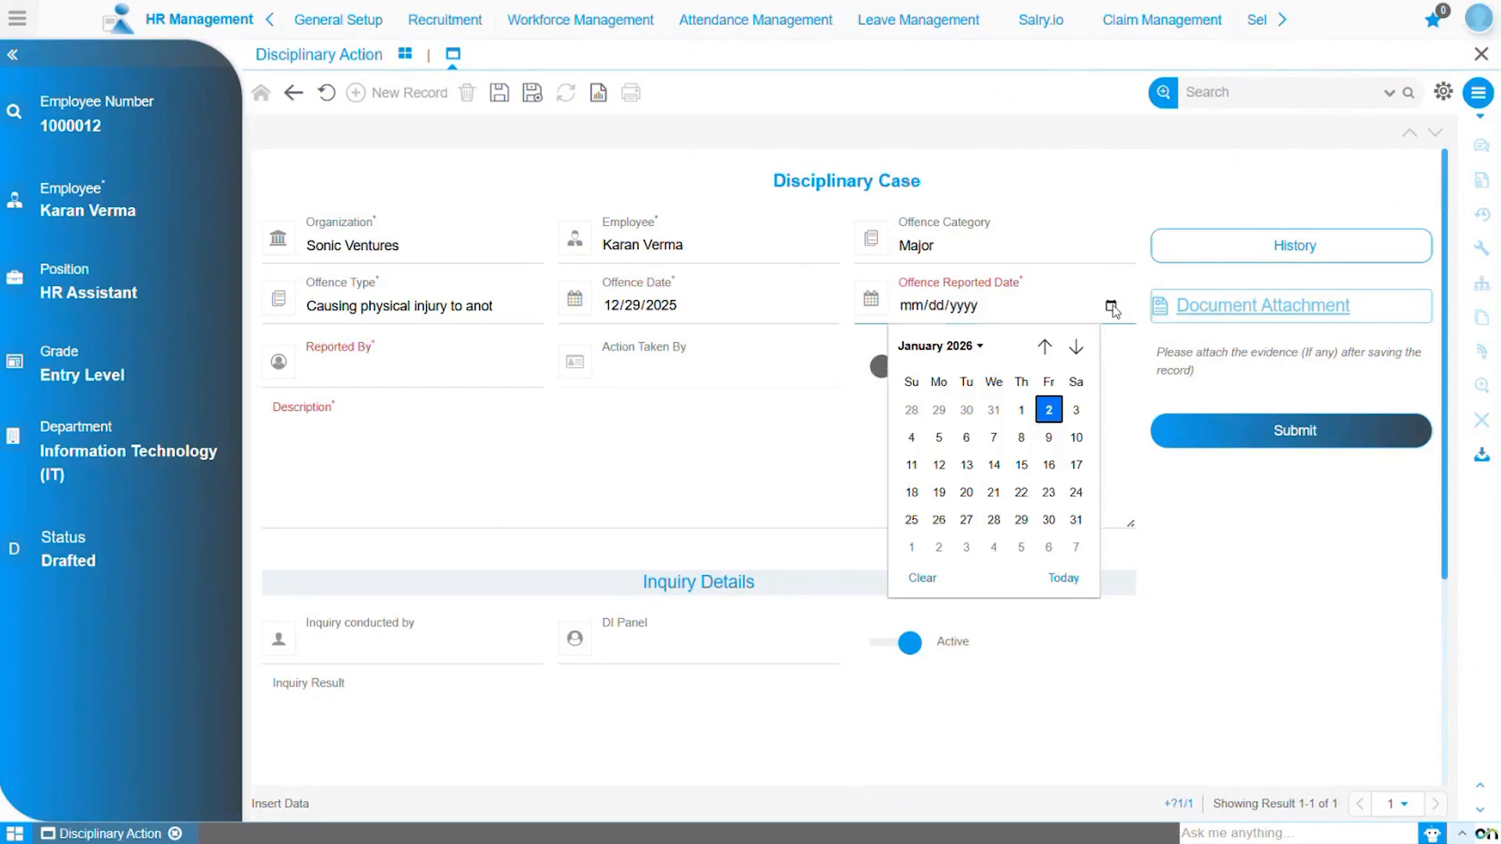
left_click(1045, 346)
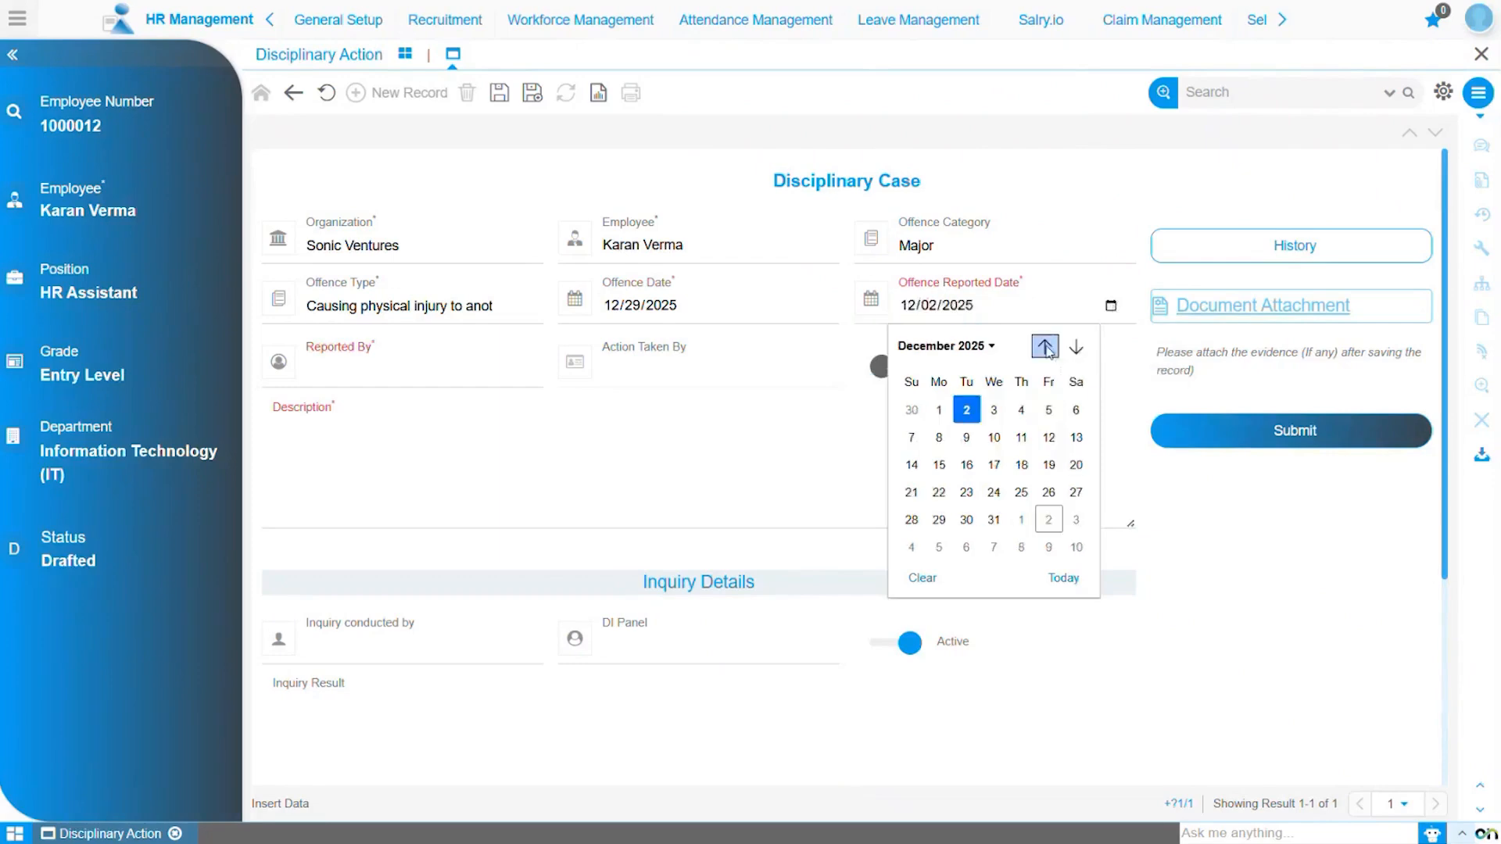
left_click(967, 520)
Fill in Reported By by choosing the second employee listed in the employee lookup.
left_click(467, 370)
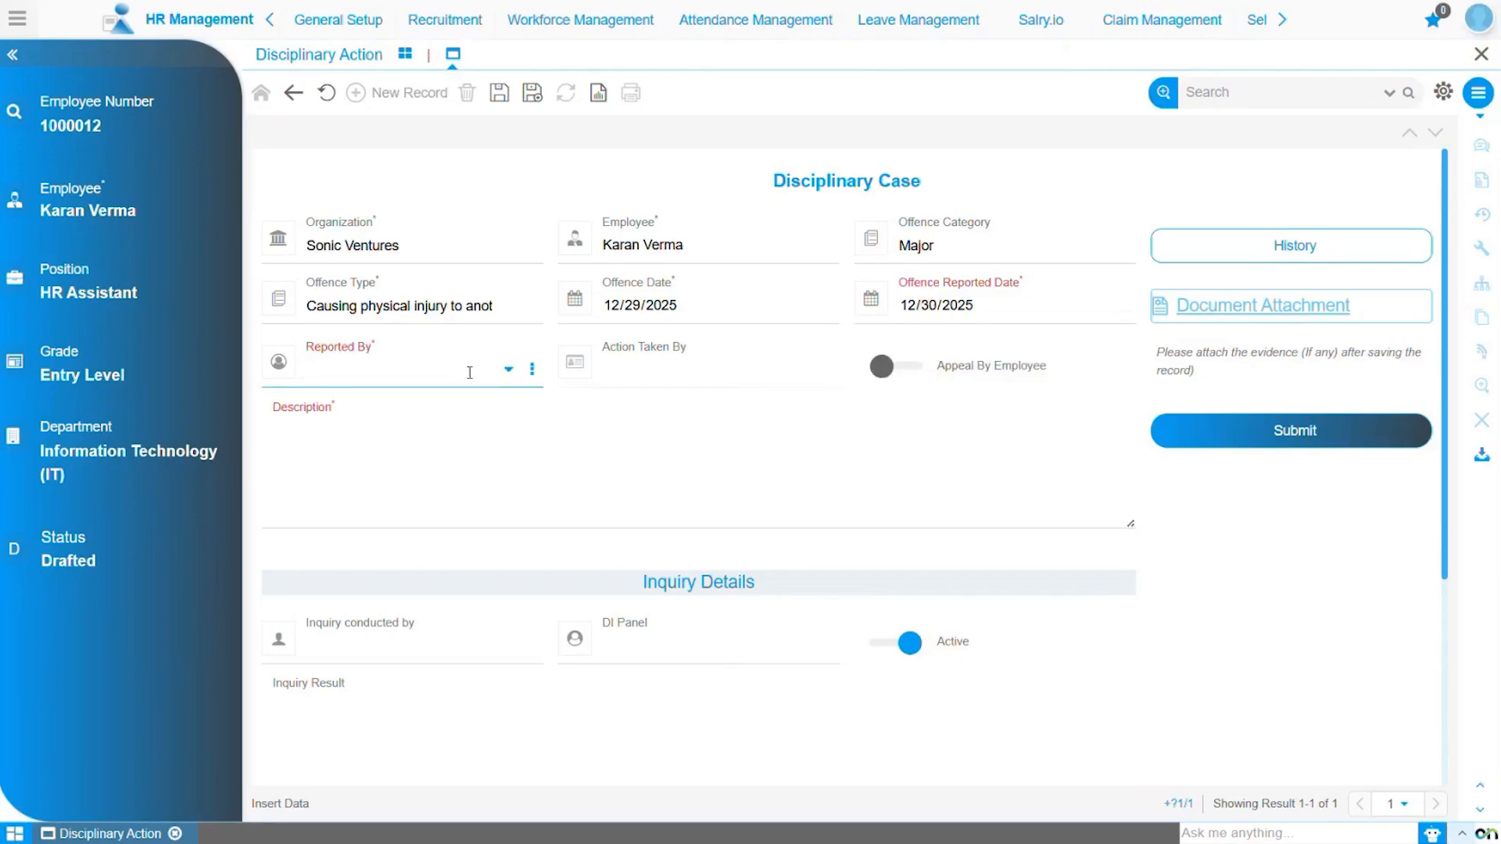
type("n")
key("BackSpace")
left_click(508, 370)
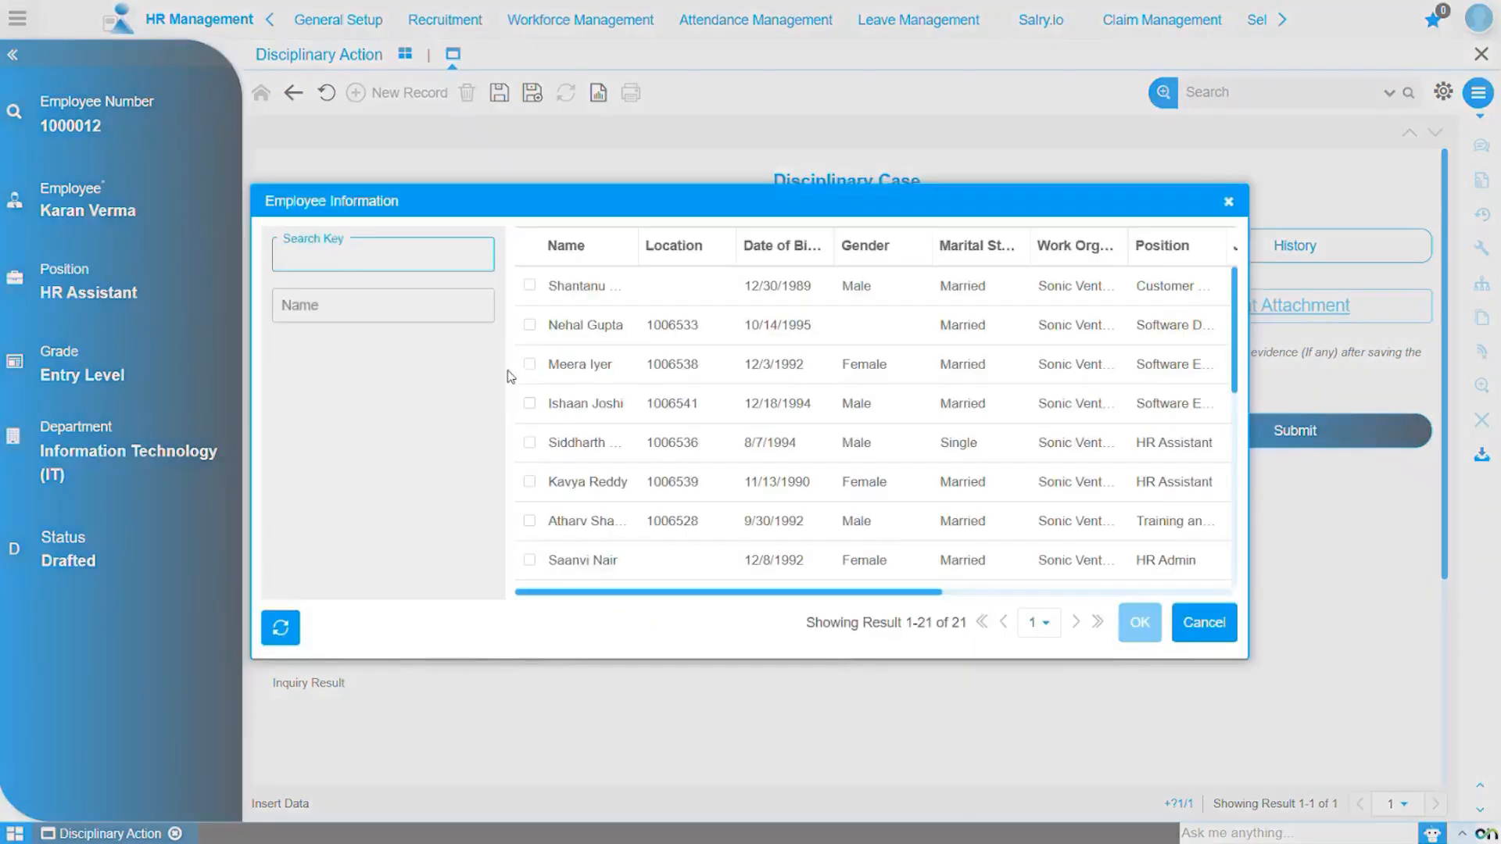
left_click(572, 328)
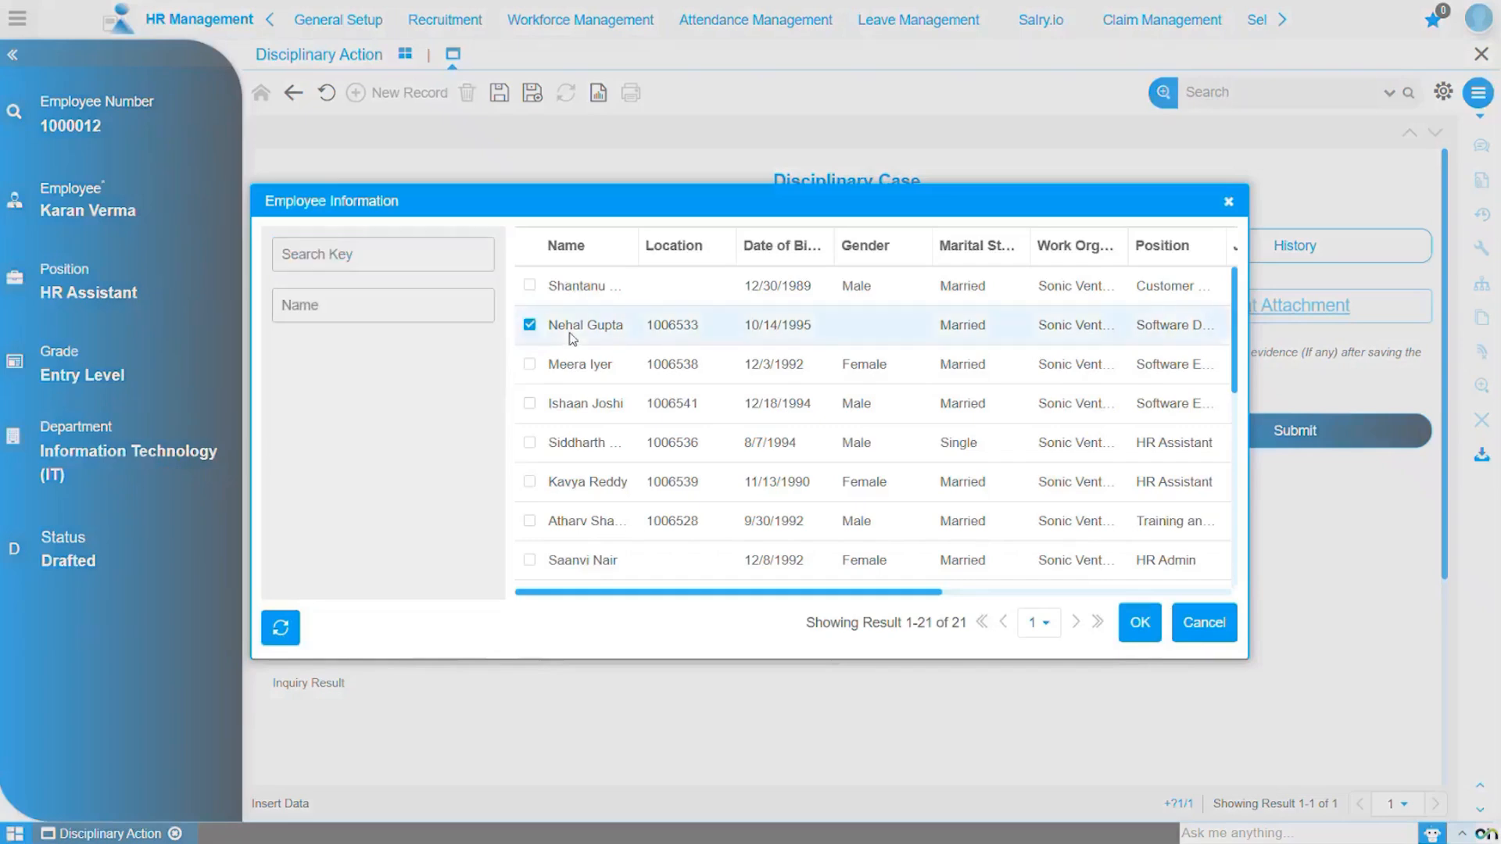
left_click(1140, 625)
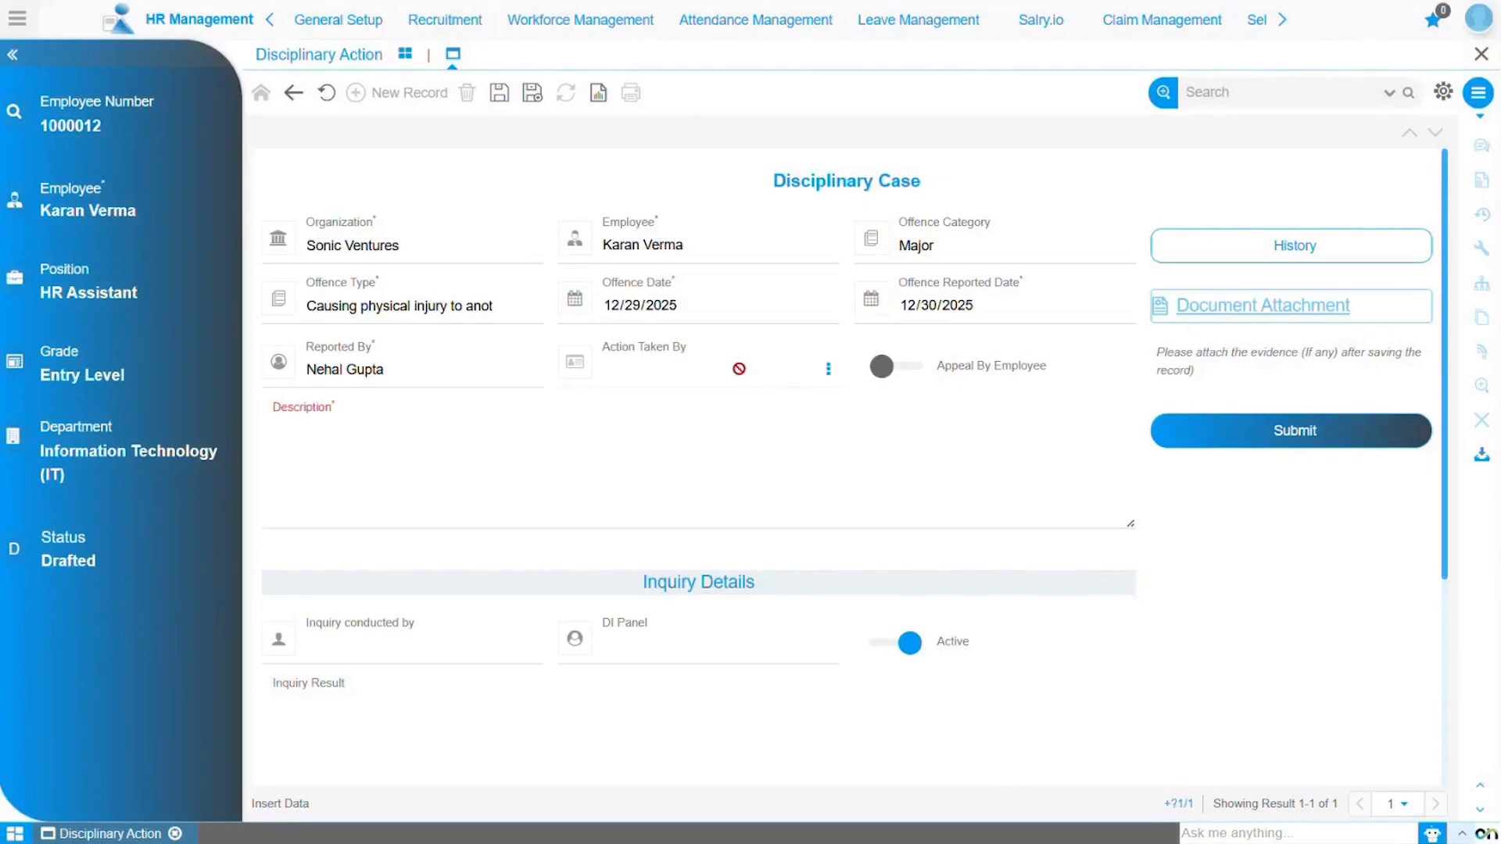
Enable Appeal By Employee to preview its appeal description field, and disable the option again.
left_click(880, 367)
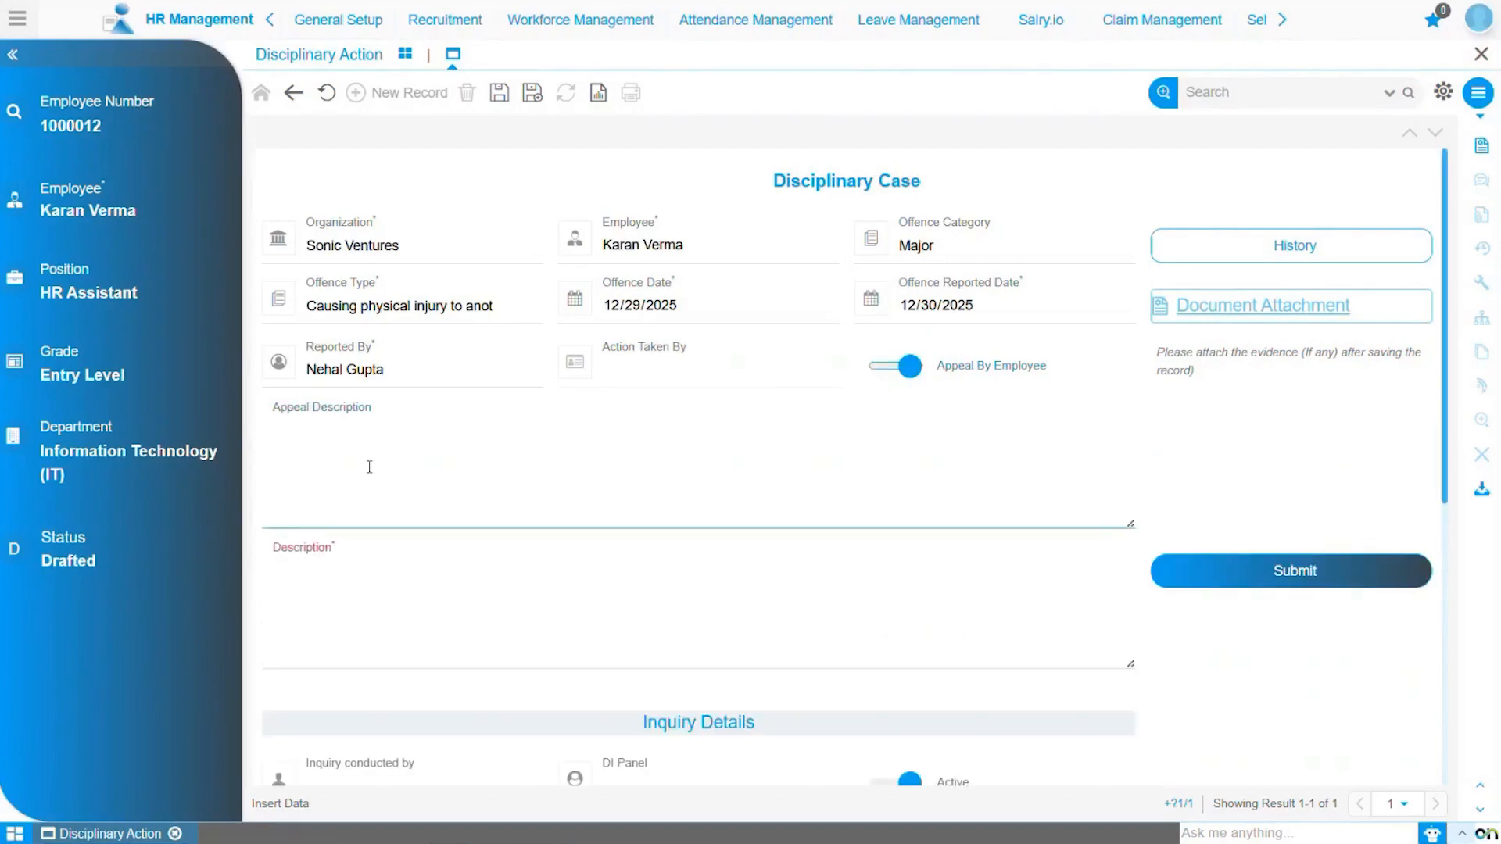
left_click(369, 467)
left_click(911, 373)
Enter "Physically harming to another colleague at the workplace" as the description of the disciplinary case.
left_click(412, 479)
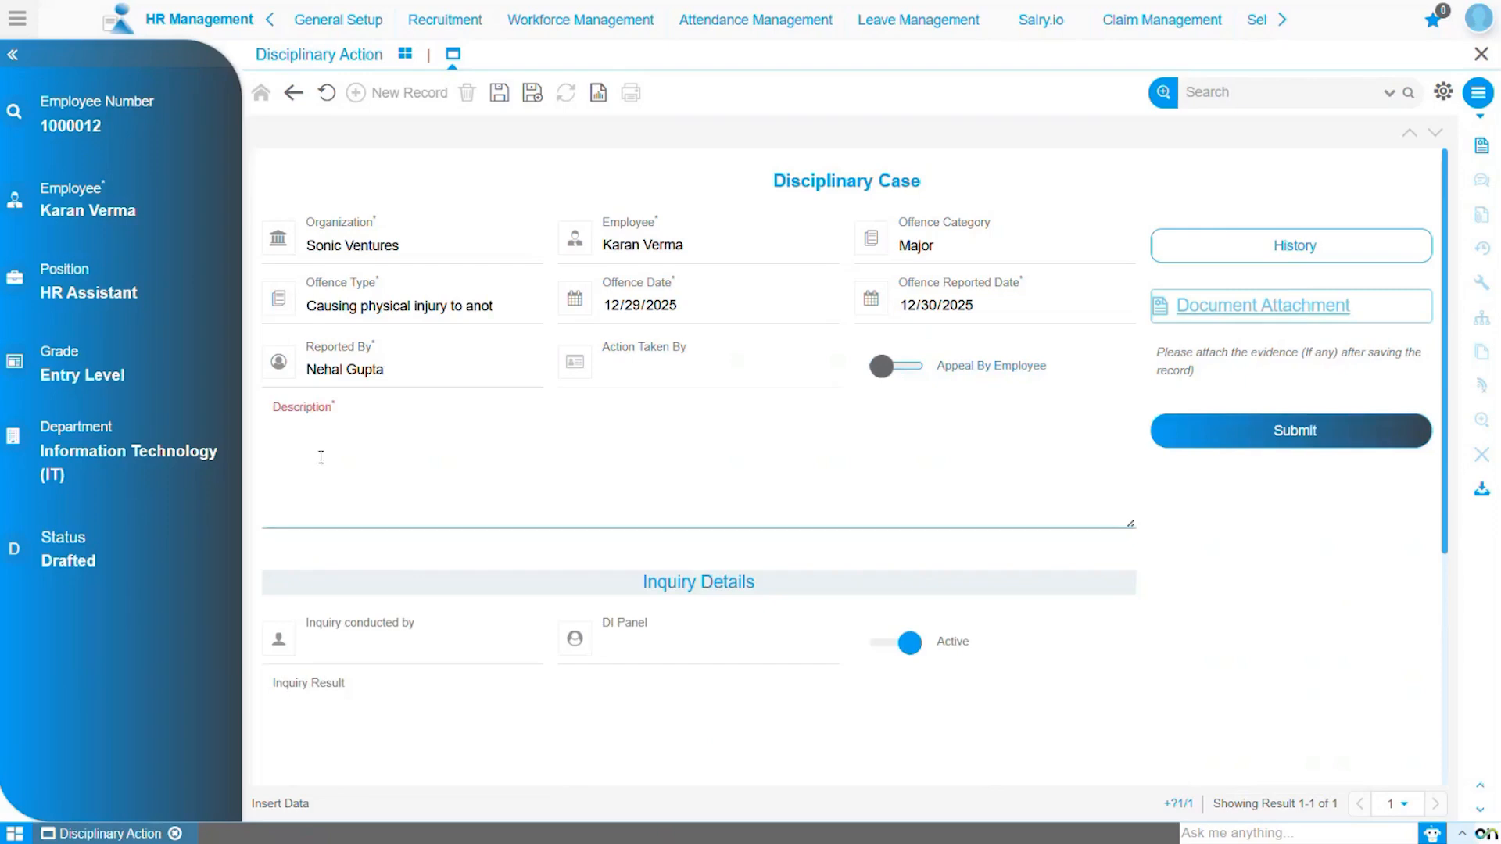
type("Physically harming to another colleague at the workplace")
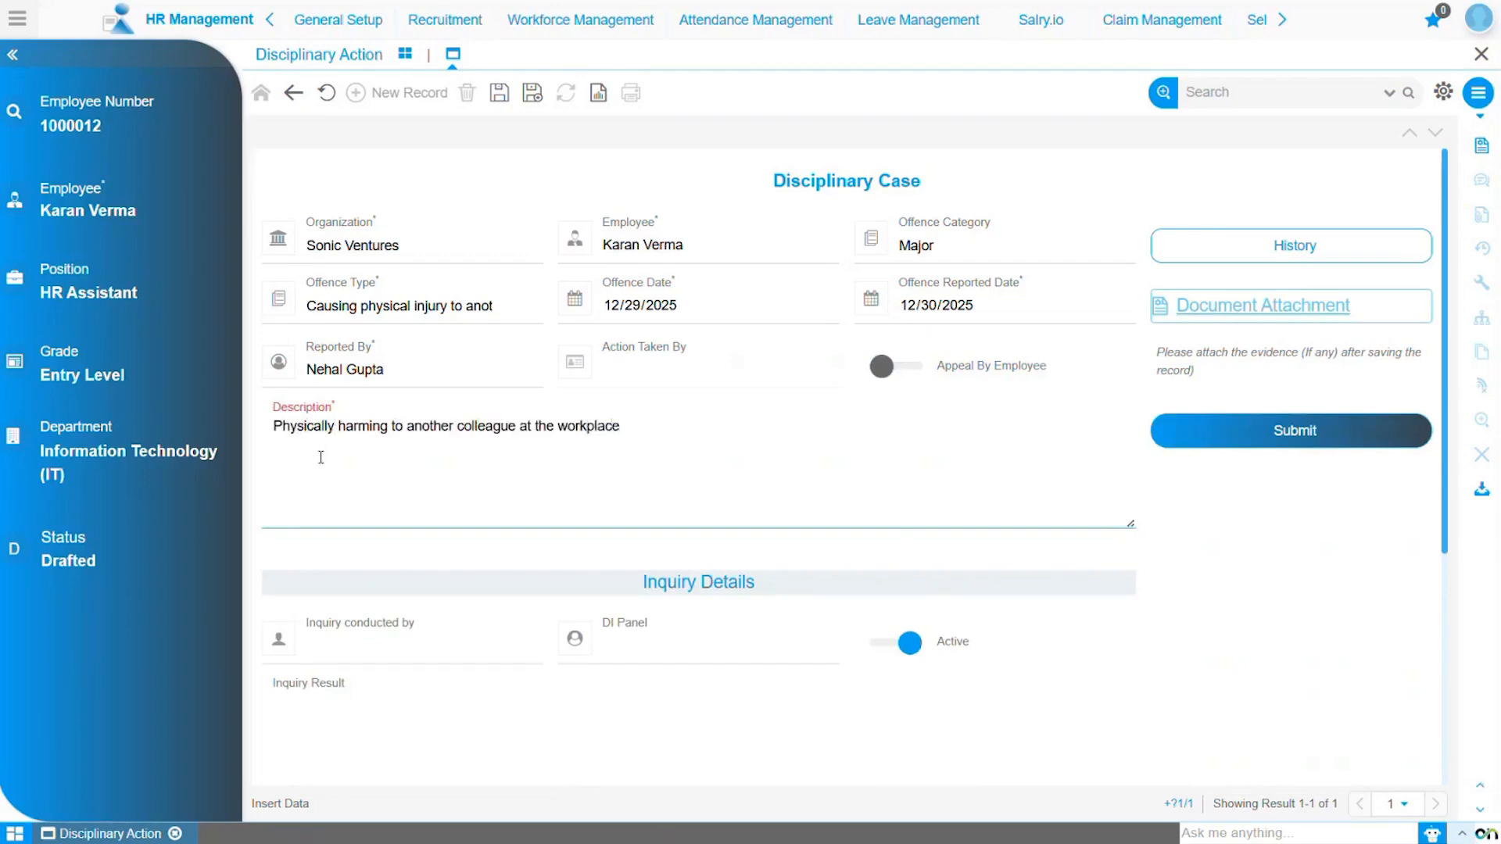
Fill in Inquiry conducted by with the second employee listed in the employee lookup.
left_click(489, 541)
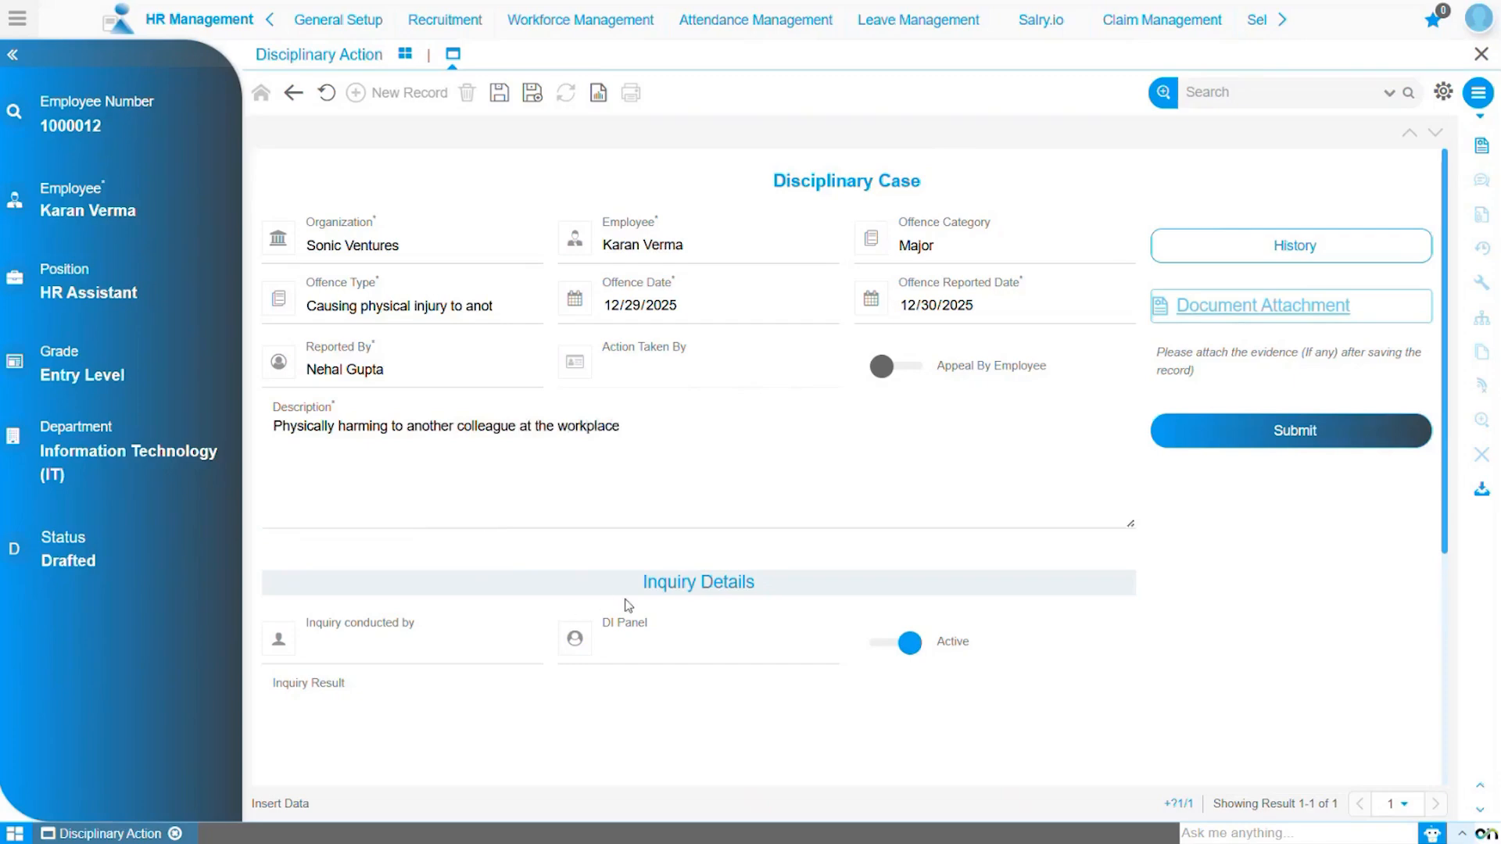
scroll(626, 602, "down", 1)
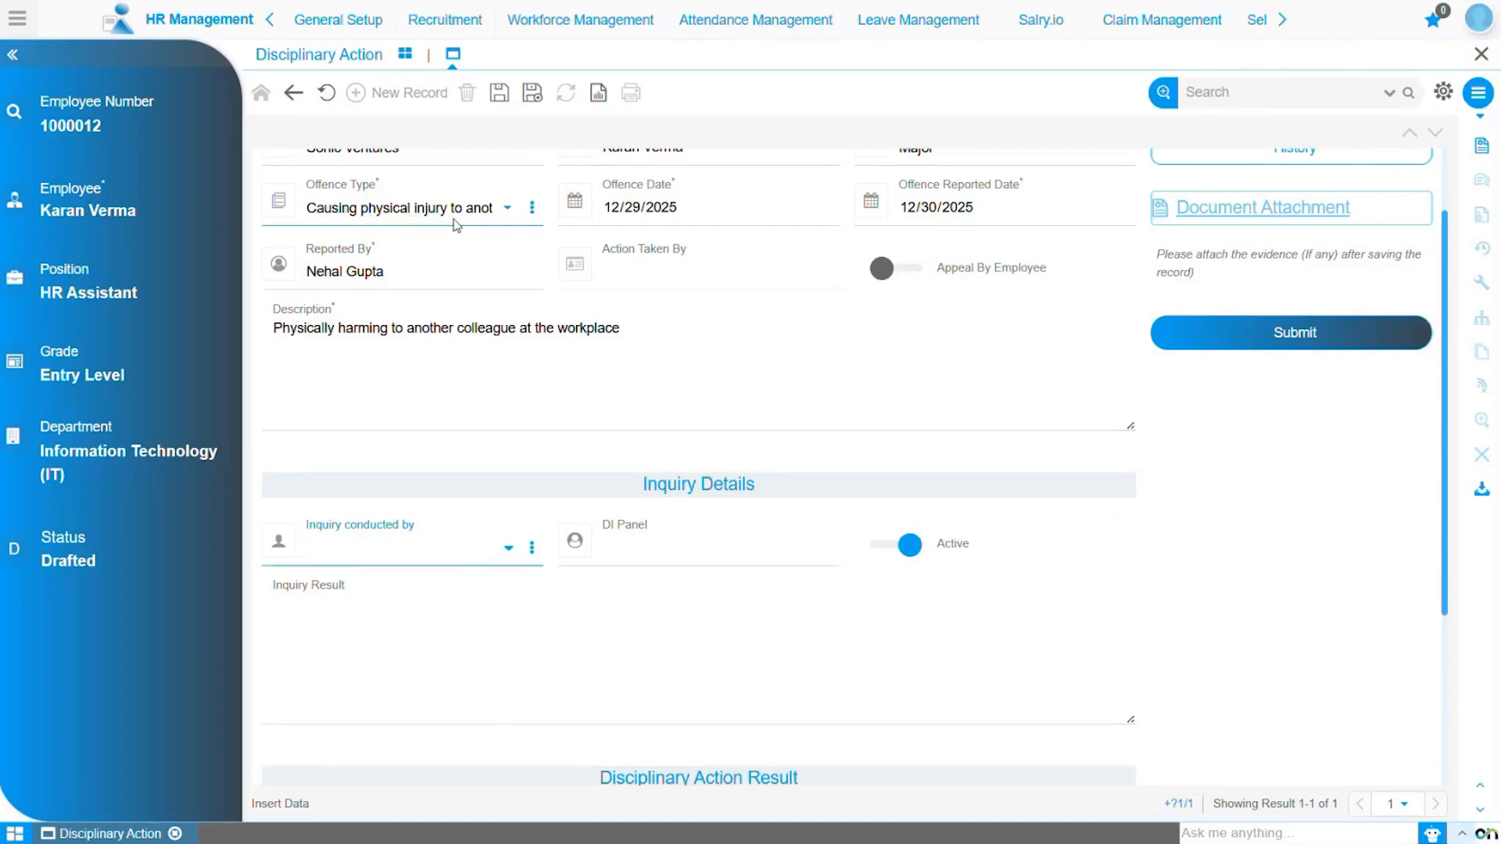
left_click(508, 553)
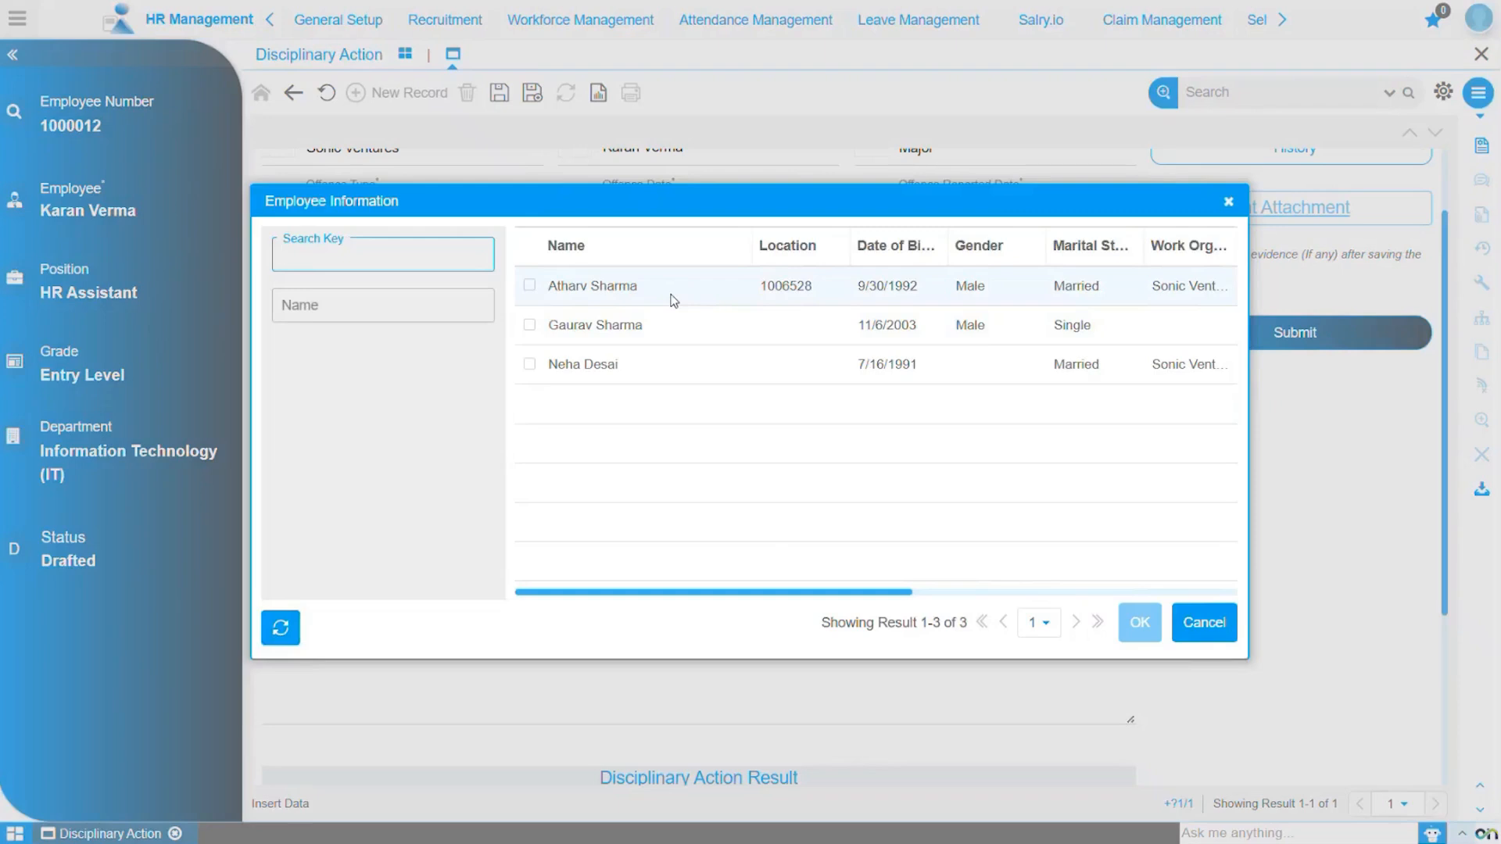
left_click(606, 332)
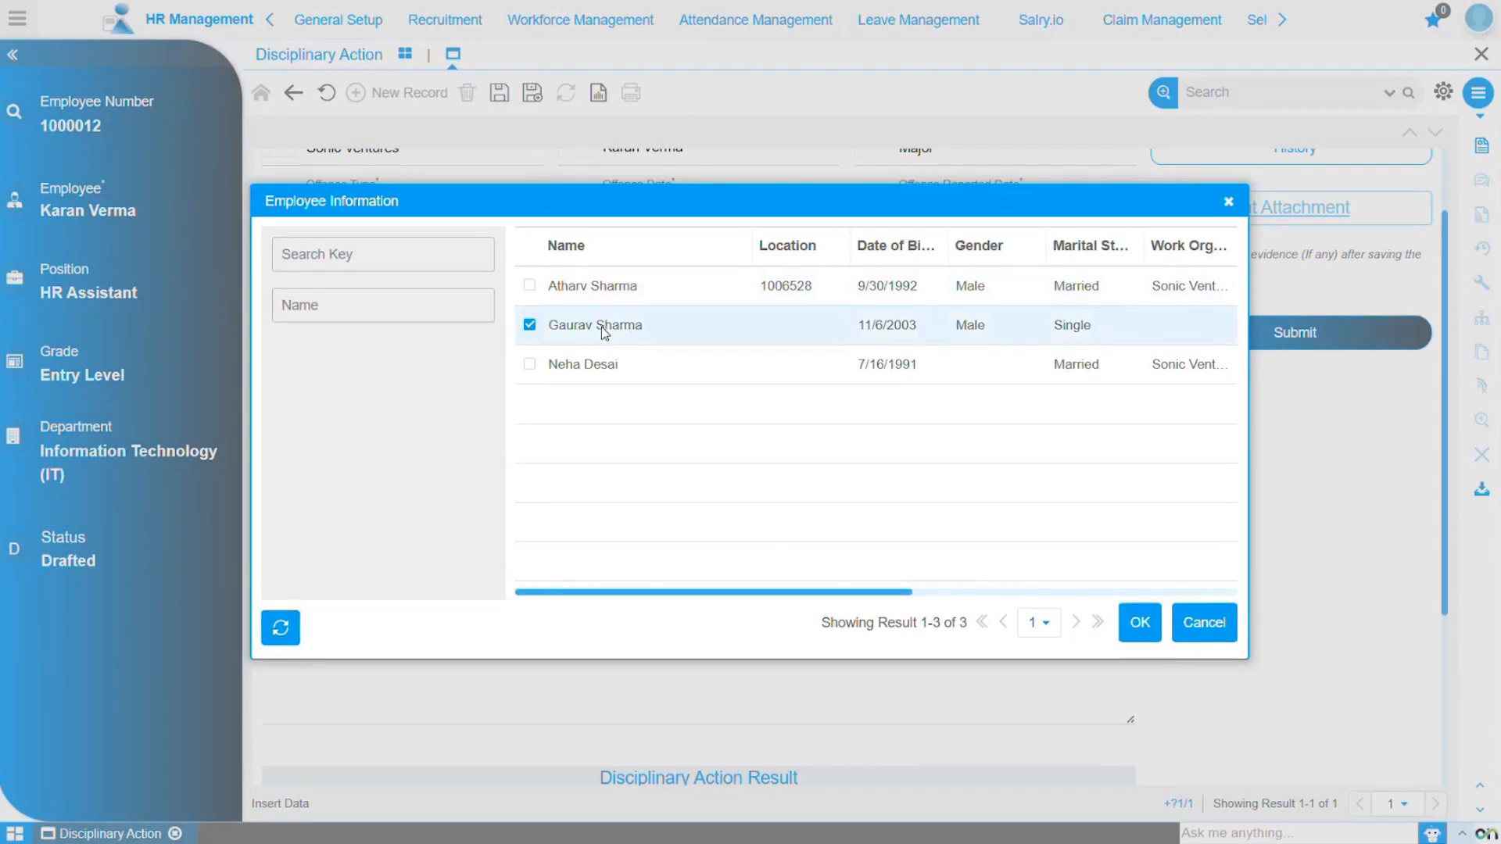
left_click(1139, 623)
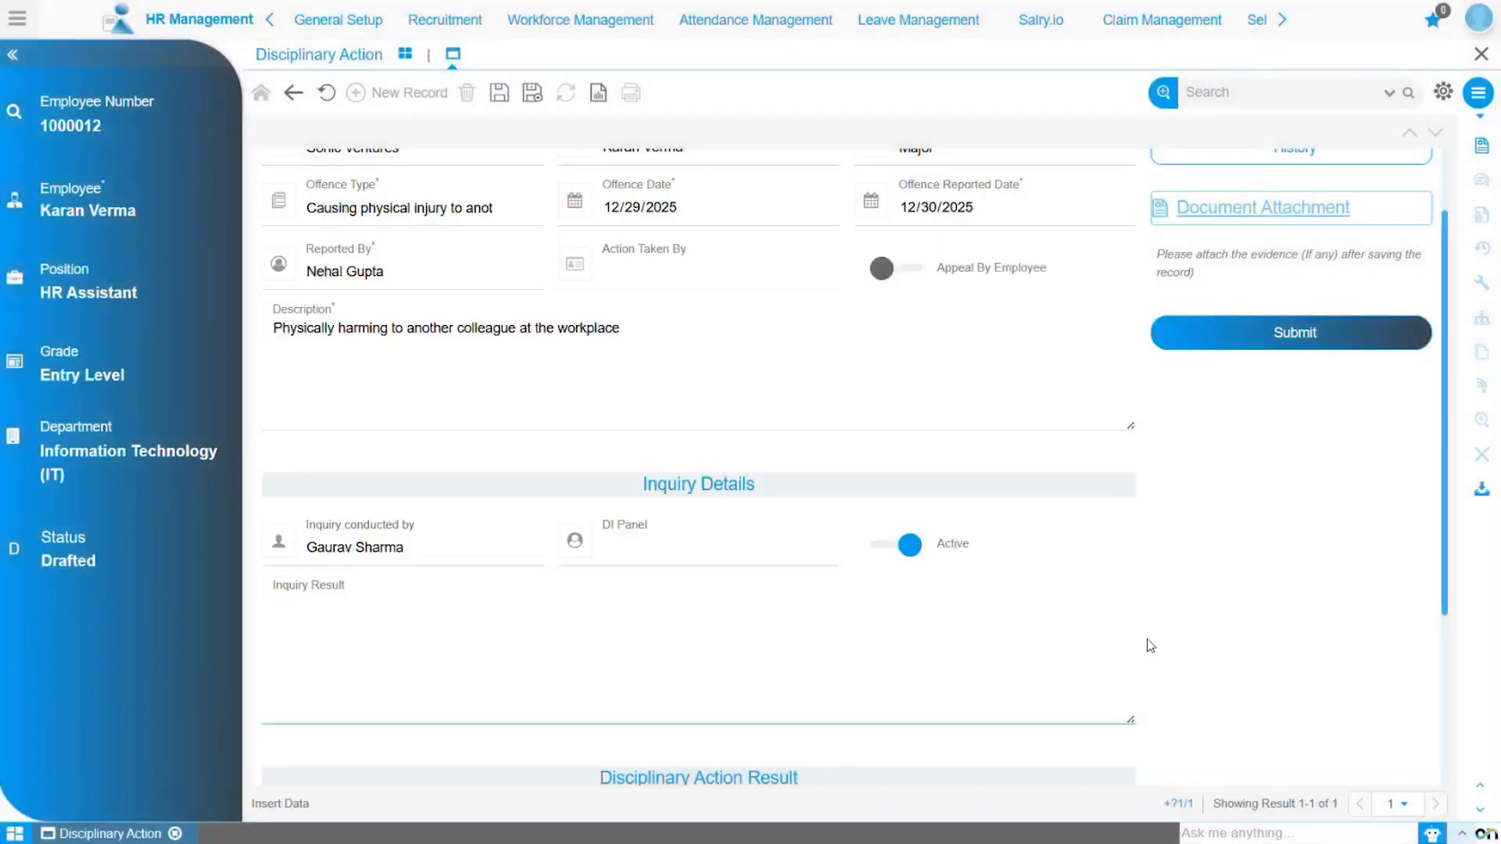
Assign the Workplace Harm Assessment inquiry panel as the DI Panel, widening the lookup's offence type and name columns to read them.
left_click(663, 571)
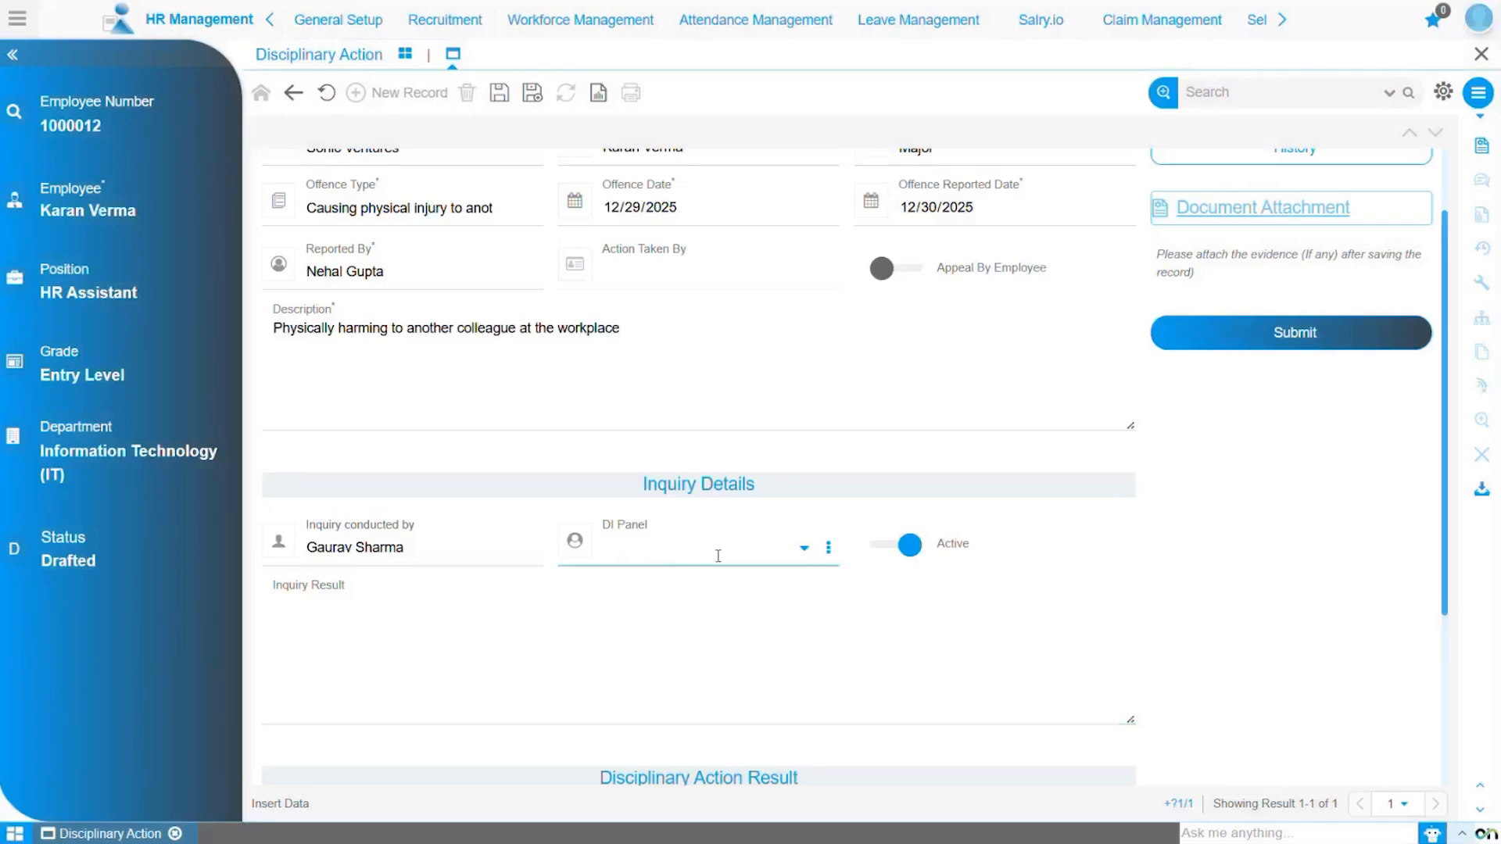
left_click(803, 555)
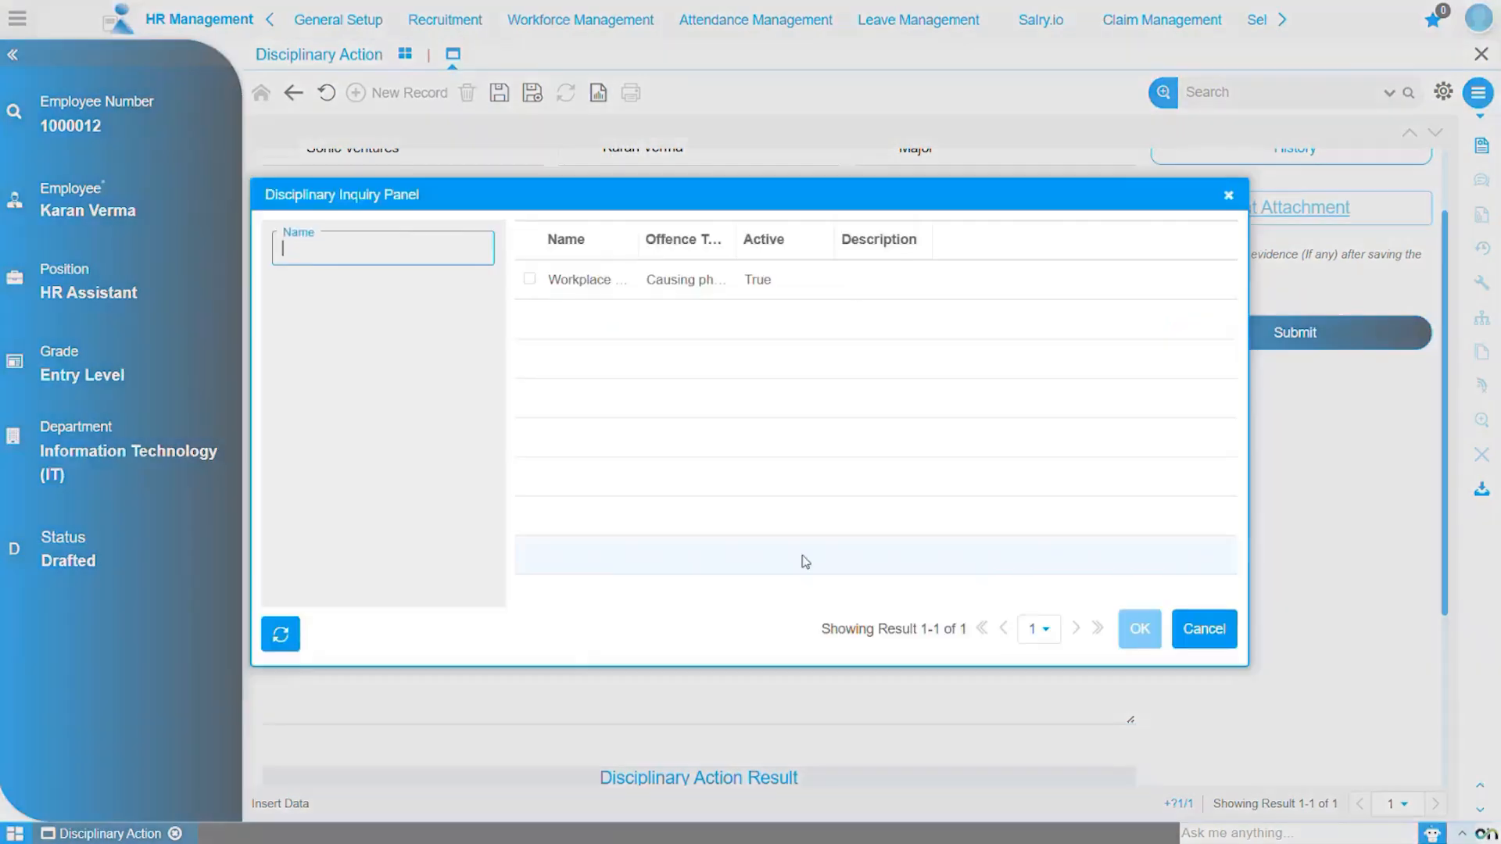
left_click_drag(735, 239, 958, 235)
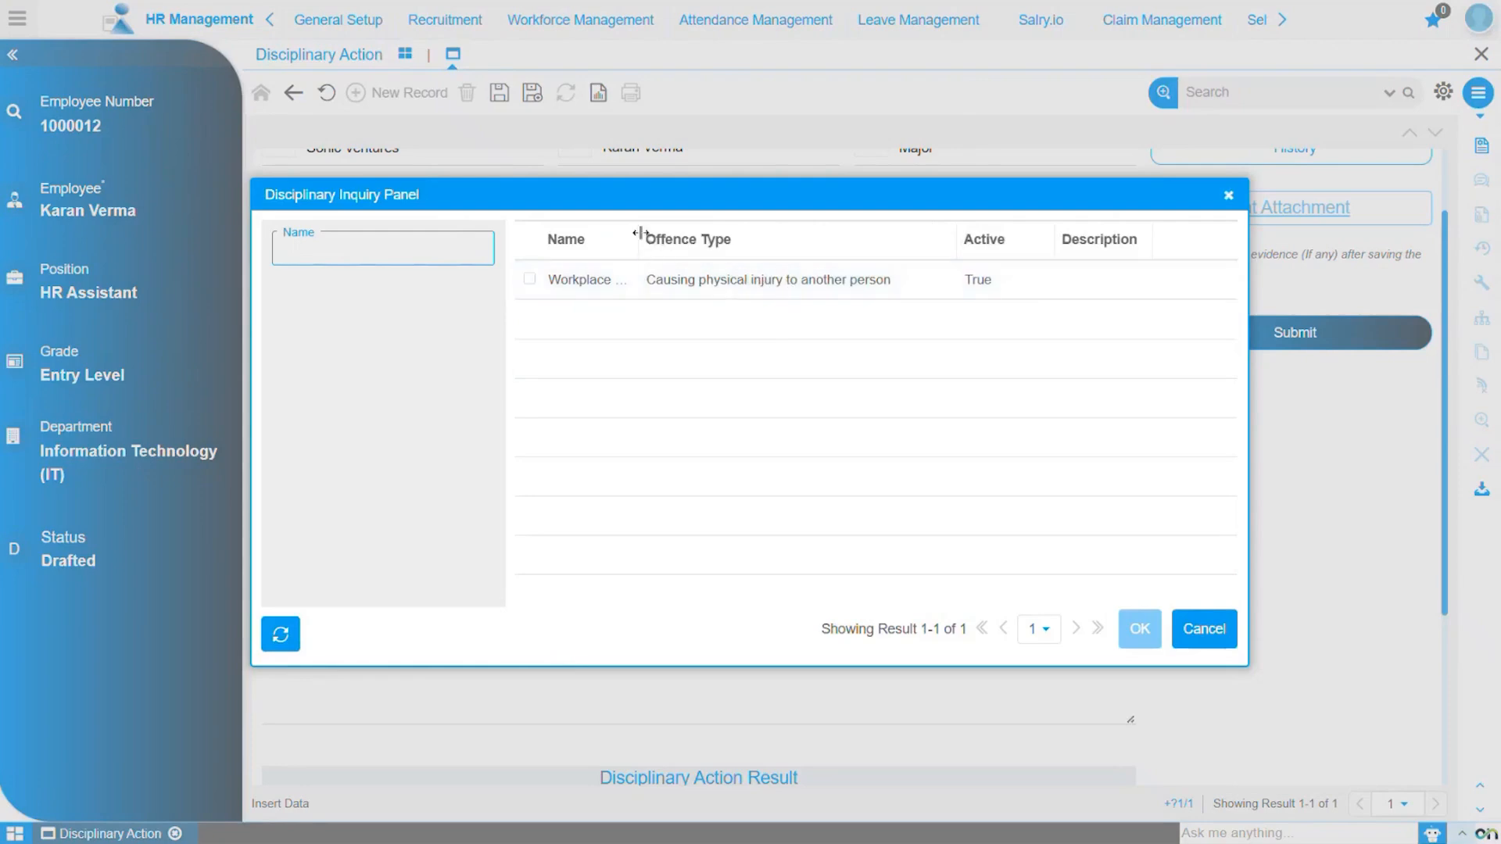
left_click_drag(637, 236, 763, 238)
left_click(691, 296)
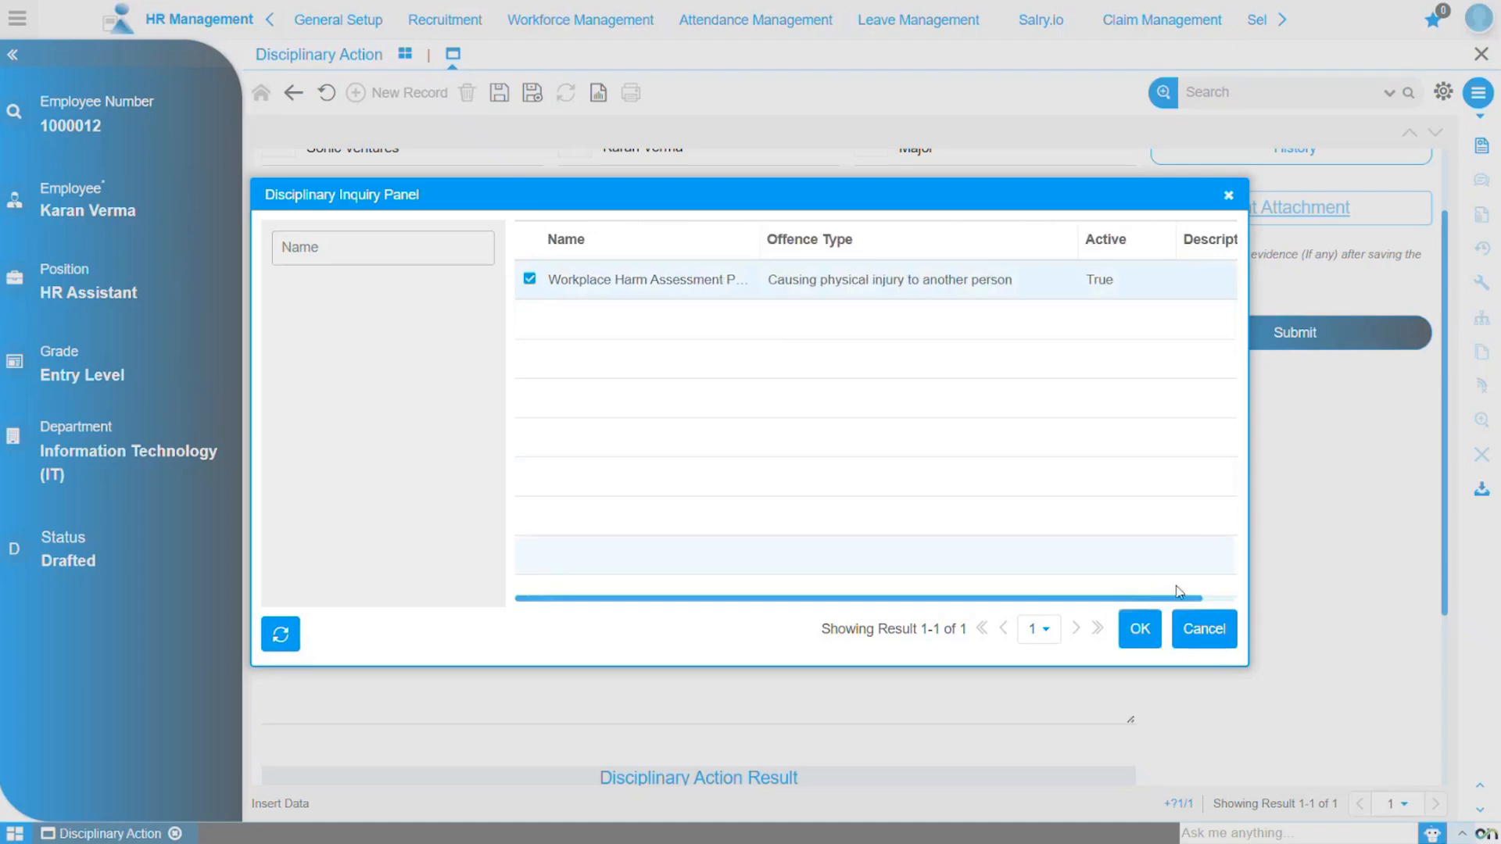
left_click(1137, 635)
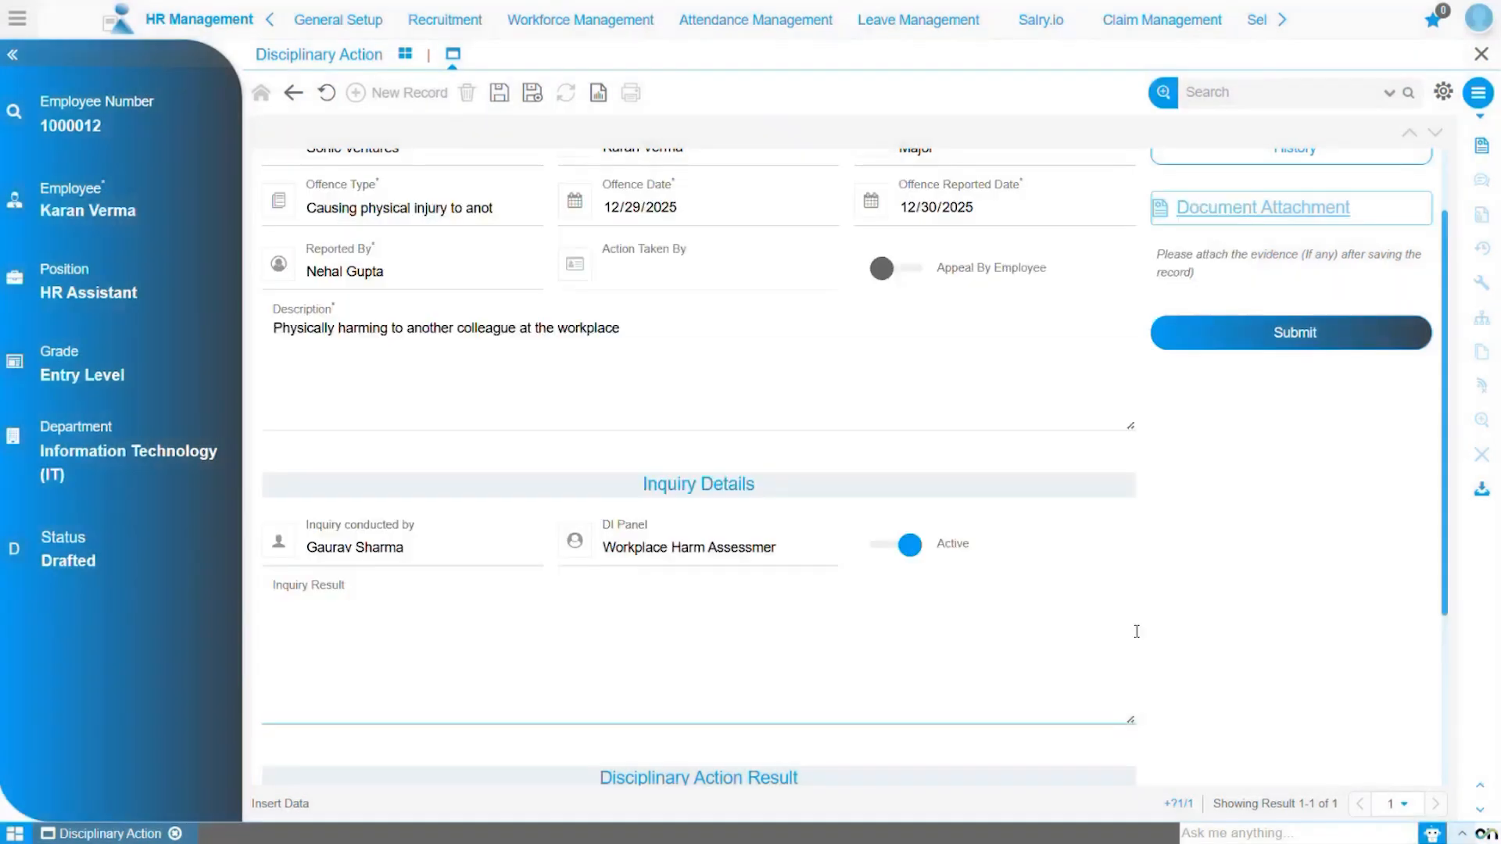
Enter "Inquiry confirmed the person was at fault for causing injury." as the inquiry result.
left_click(688, 596)
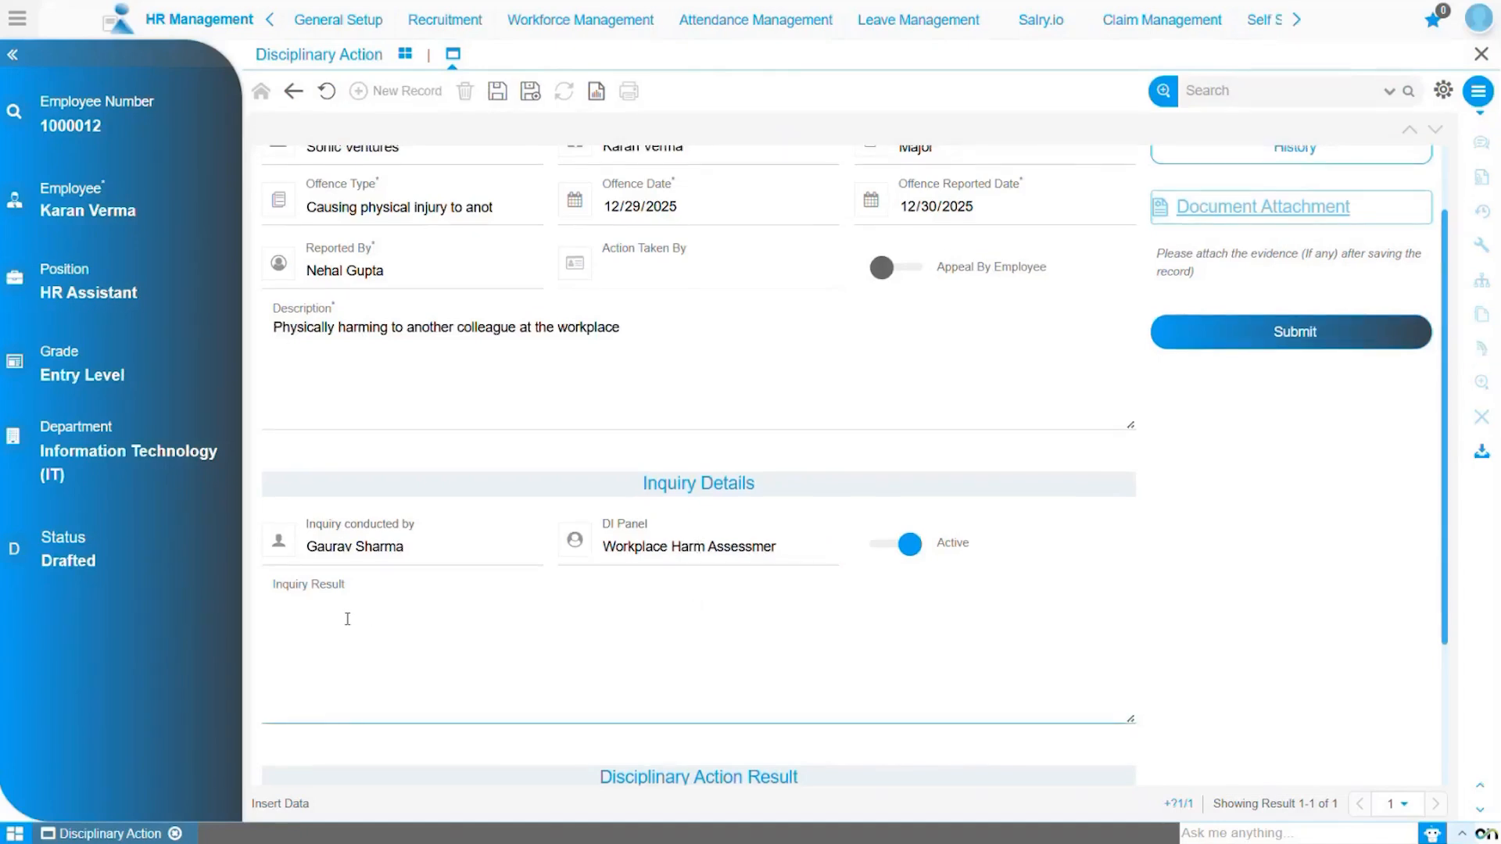
type("Inquiry confirmed the person was at fault for causi")
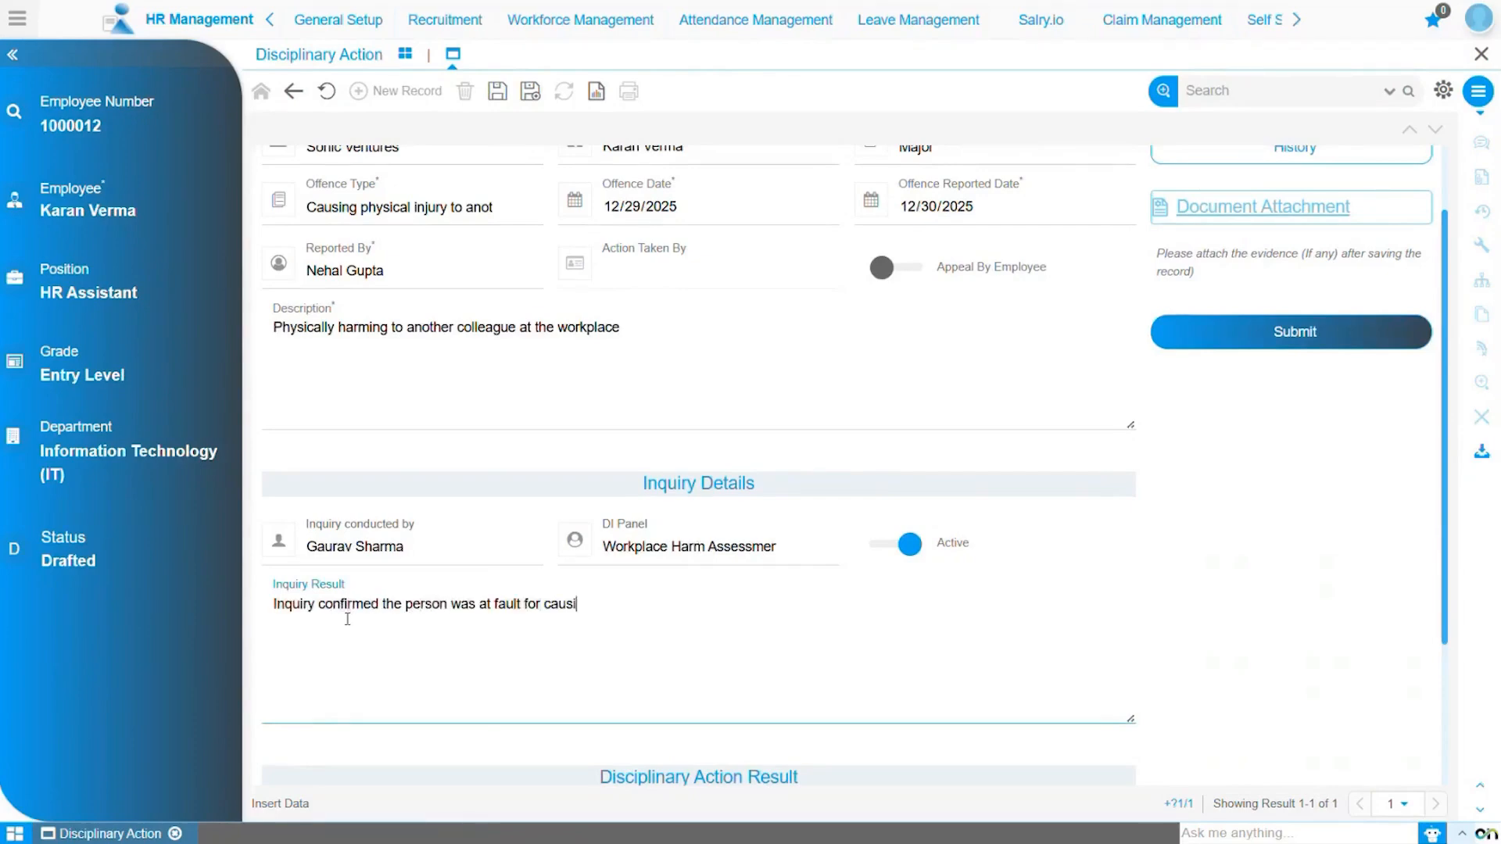
type("ng injury.")
Choose Warning as the disciplinary action and look through its available warning types without selecting one.
scroll(450, 614, "down", 1)
scroll(461, 630, "down", 1)
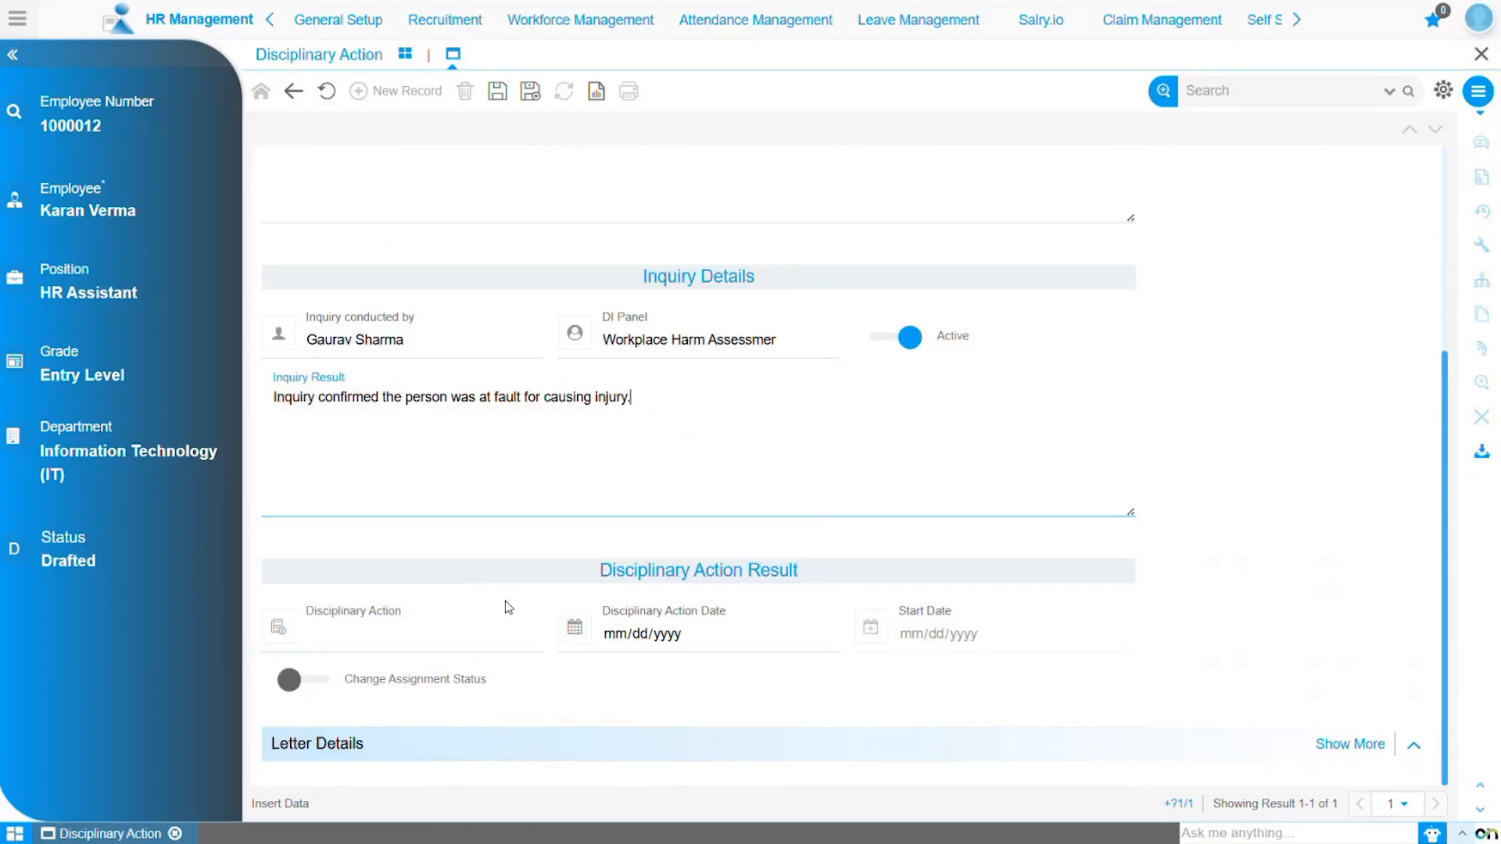
left_click(469, 641)
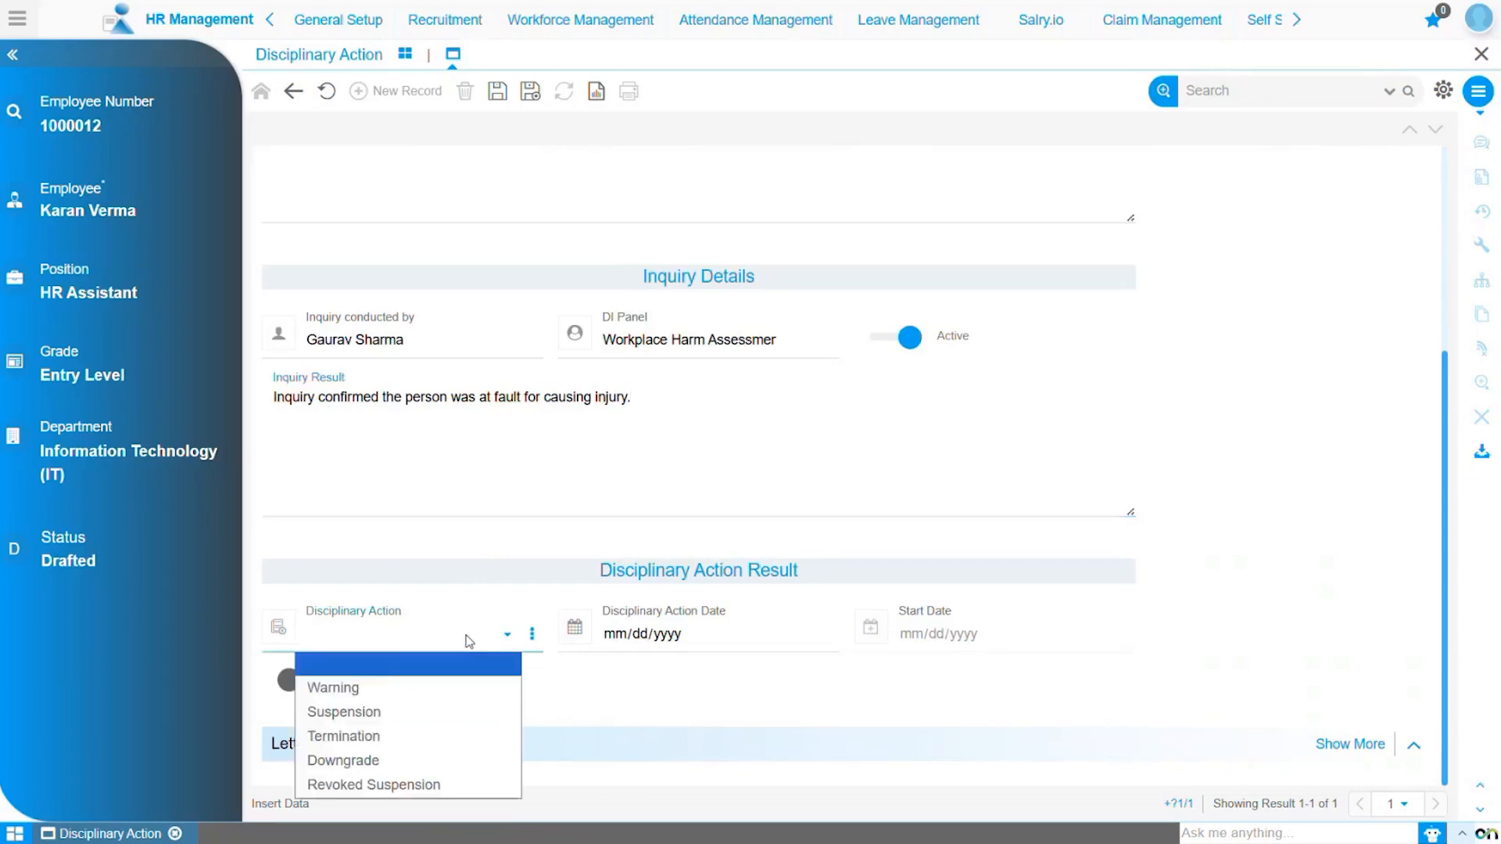
left_click(457, 688)
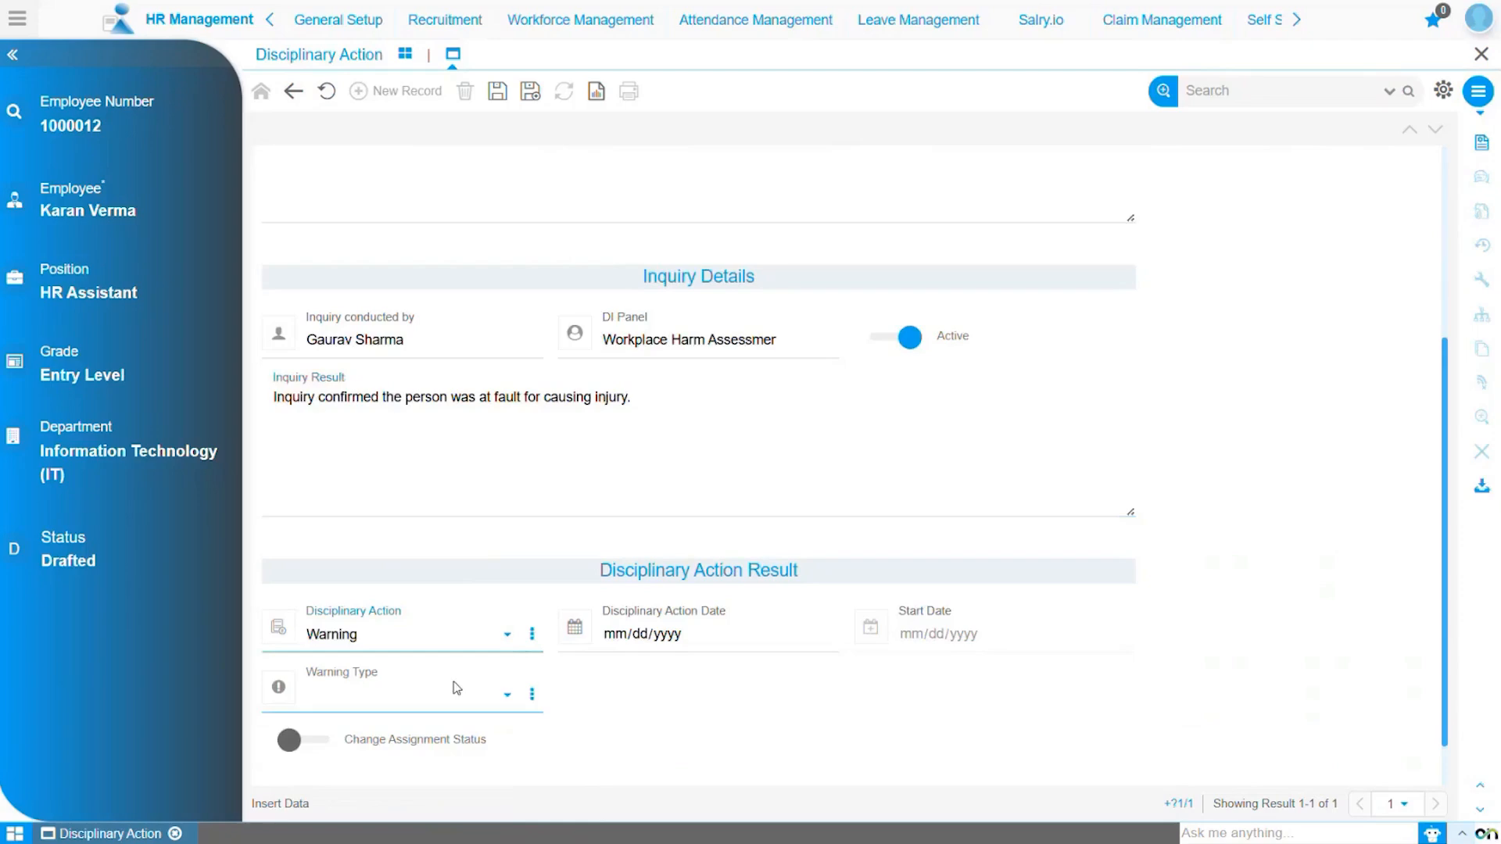
left_click(383, 698)
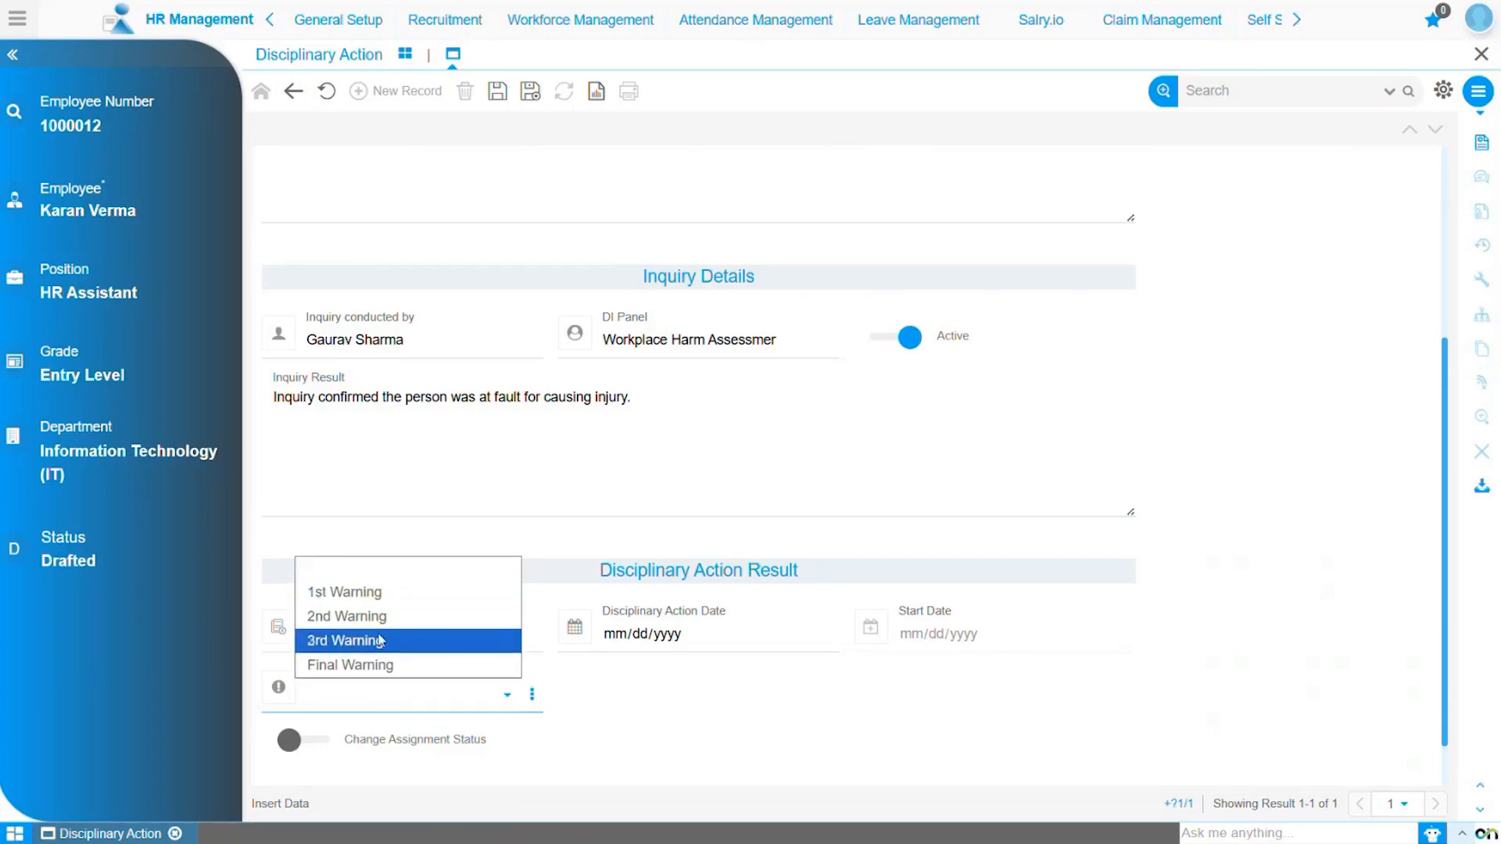
left_click(388, 692)
Switch the disciplinary action to Suspension and then to Termination to preview the date fields each one requires.
left_click(384, 639)
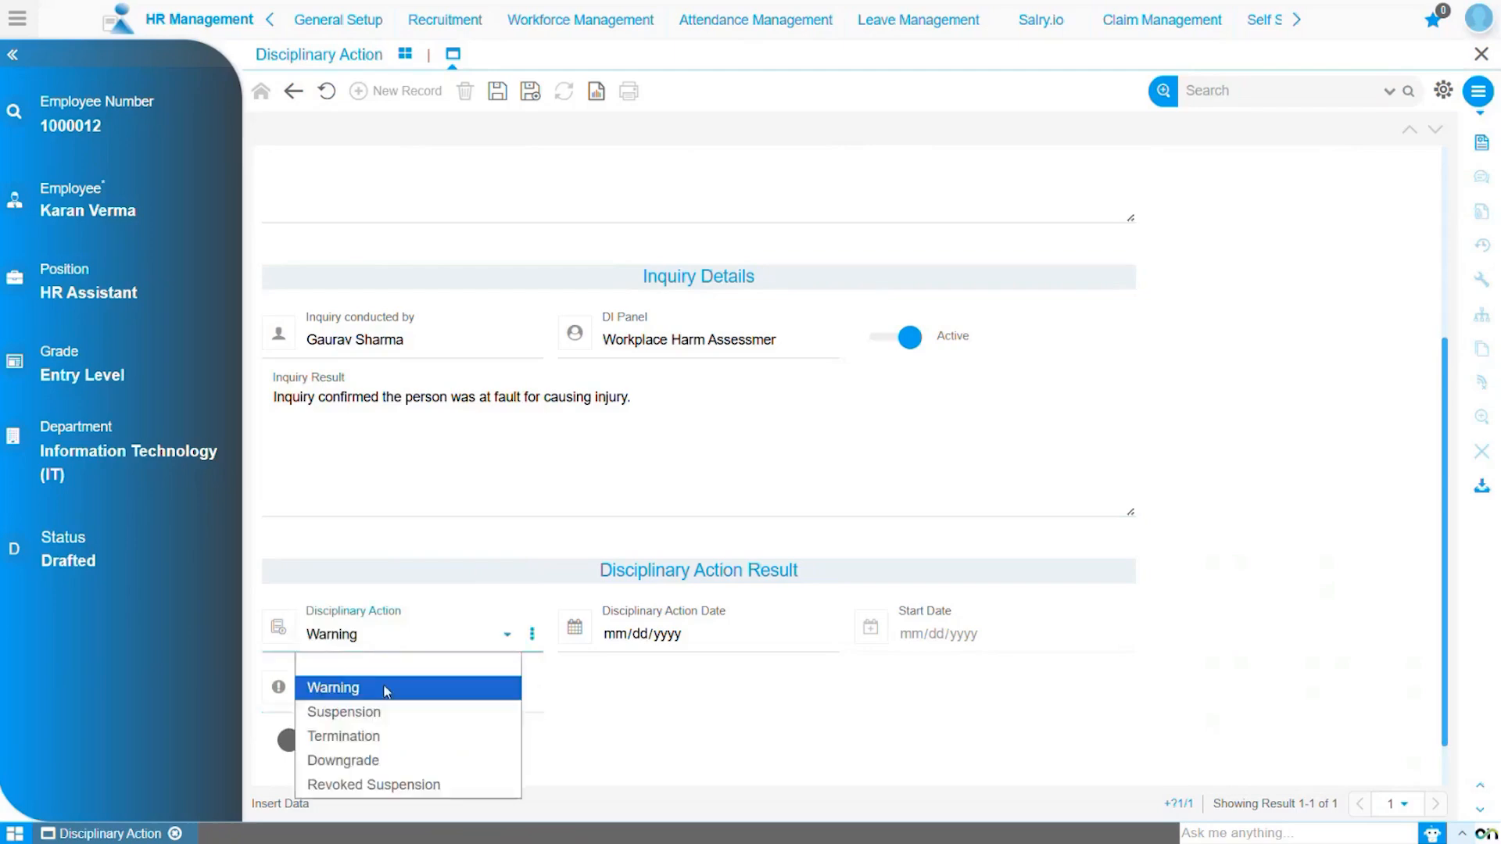
left_click(384, 712)
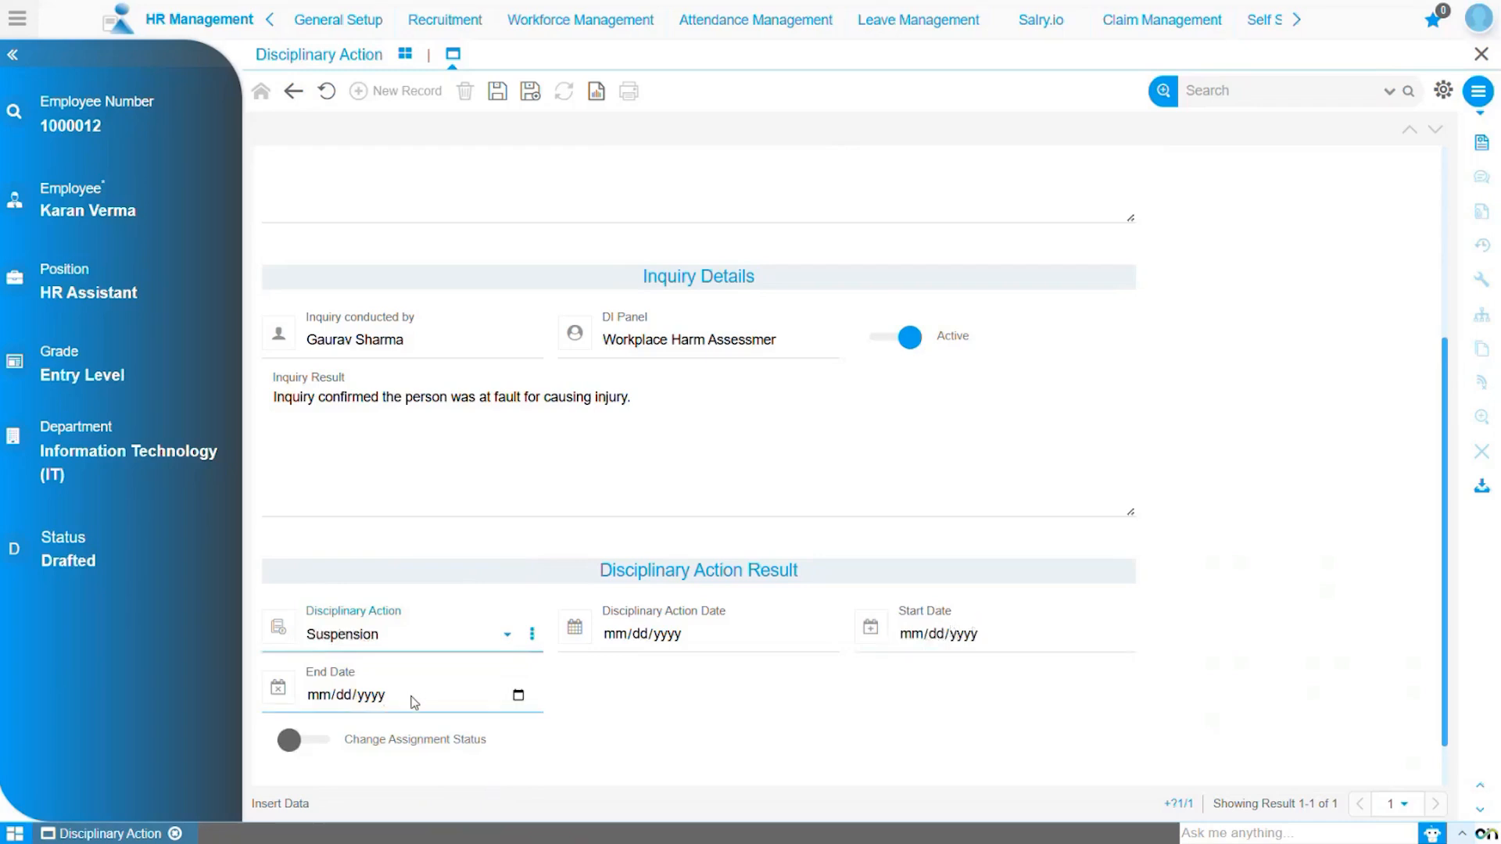
left_click(419, 634)
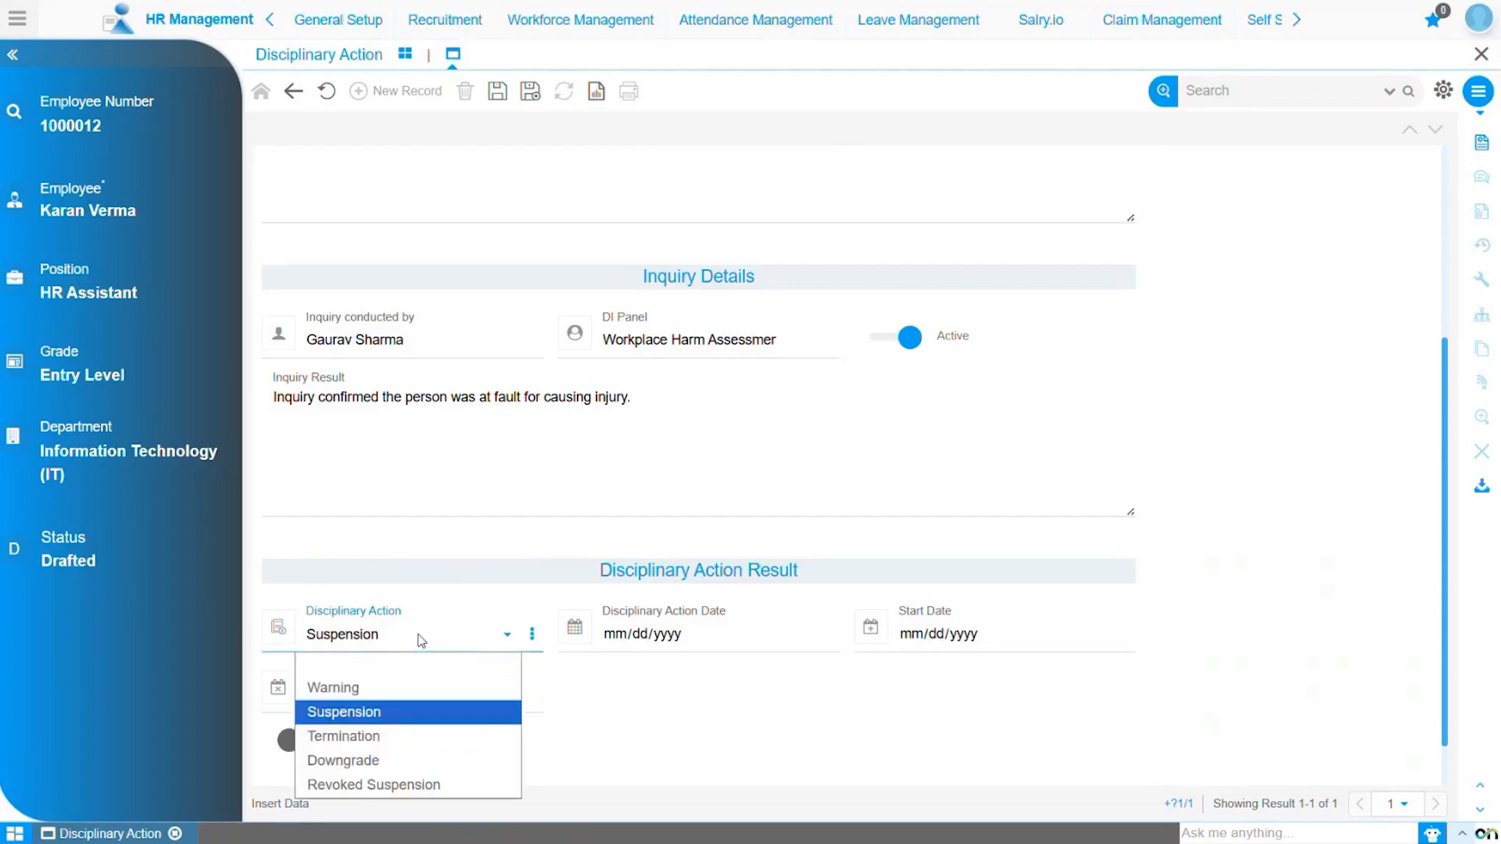
left_click(409, 735)
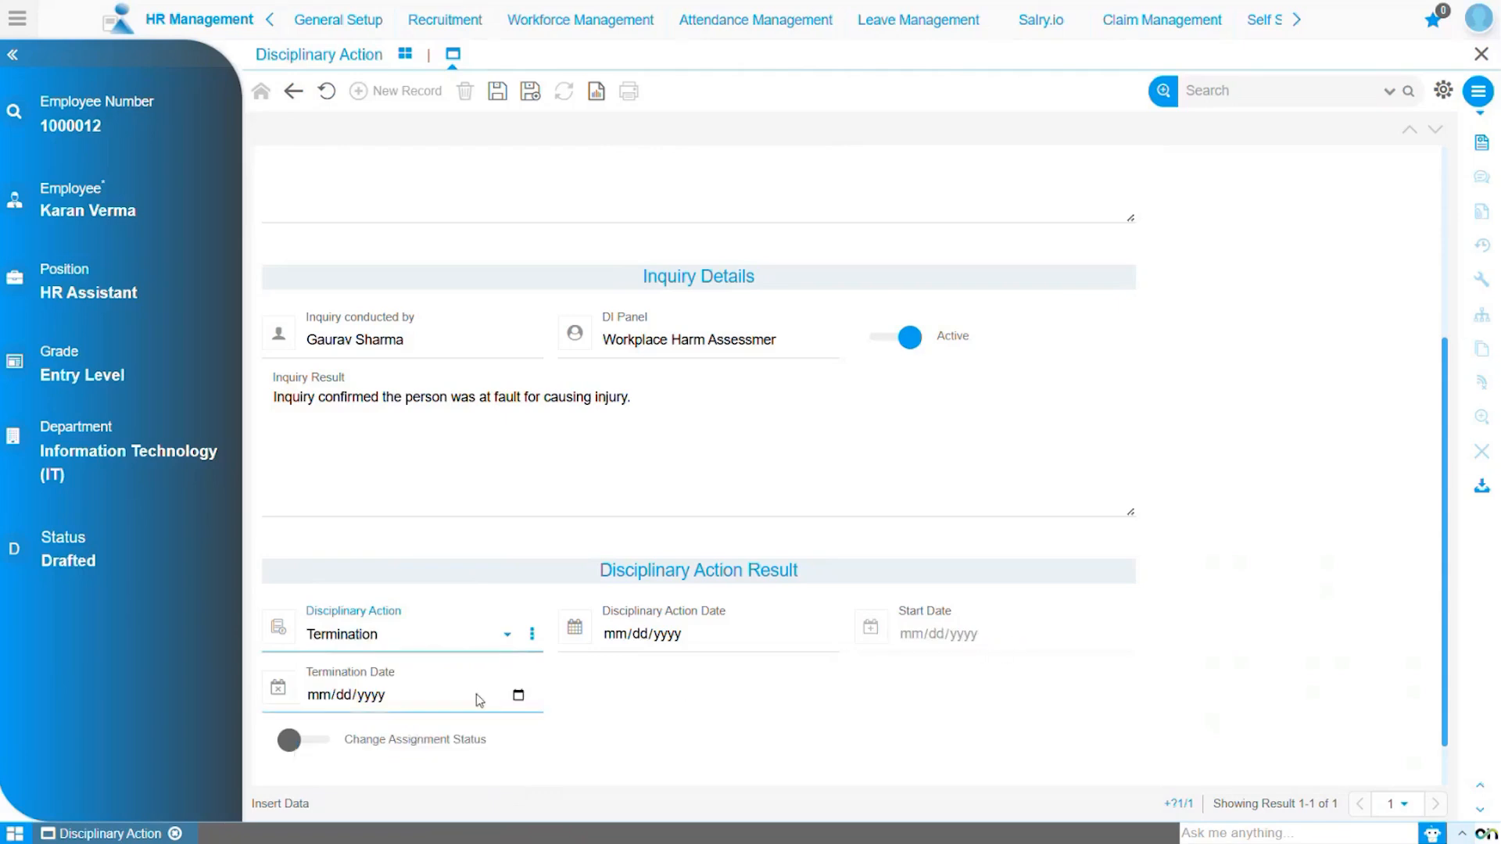
Switch the disciplinary action to Downgrade and look through the proposed grade options without selecting one.
left_click(475, 630)
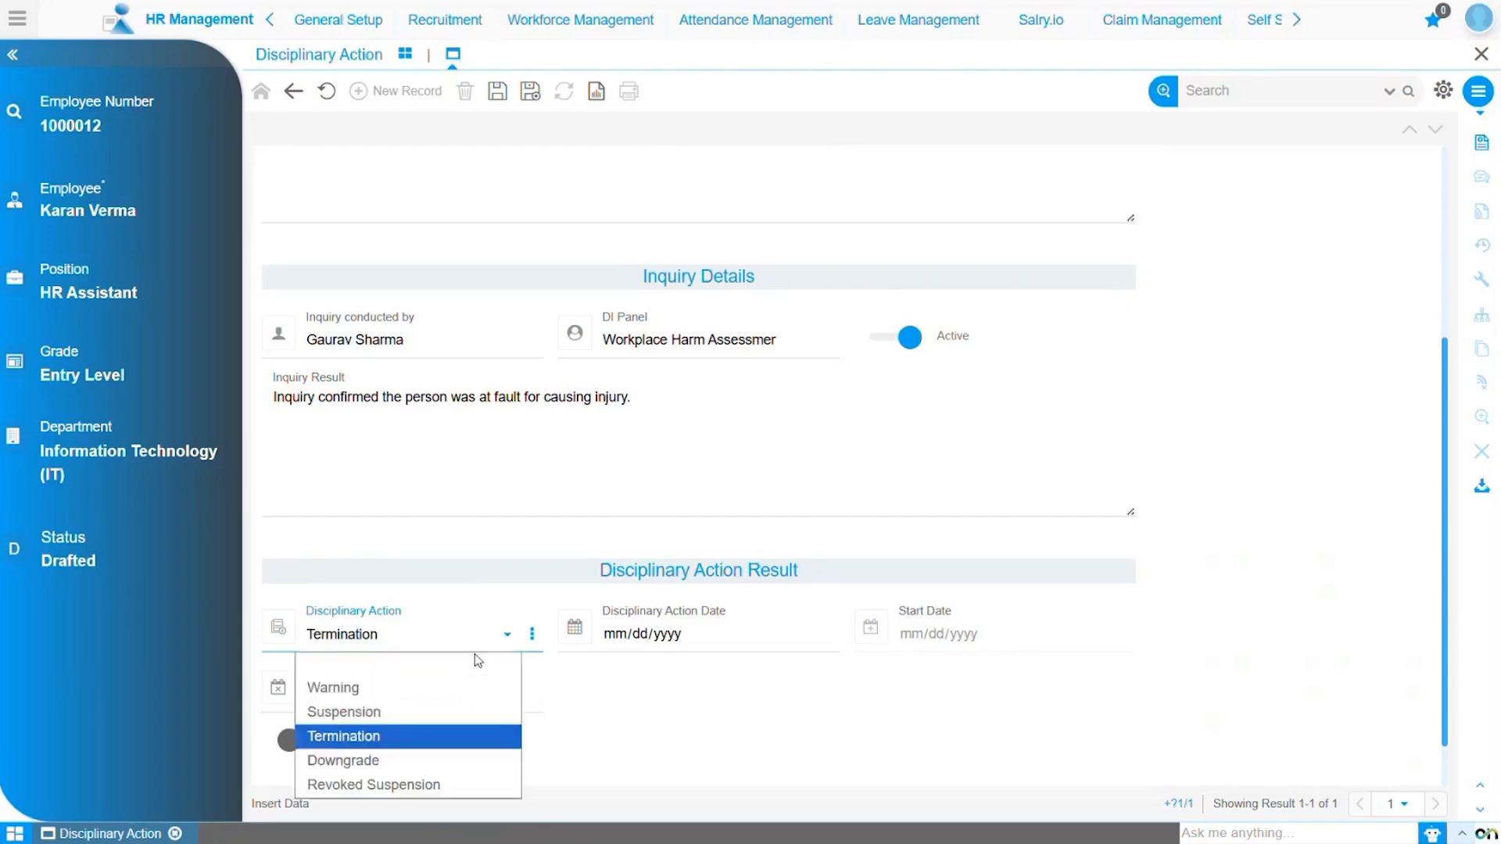
left_click(471, 759)
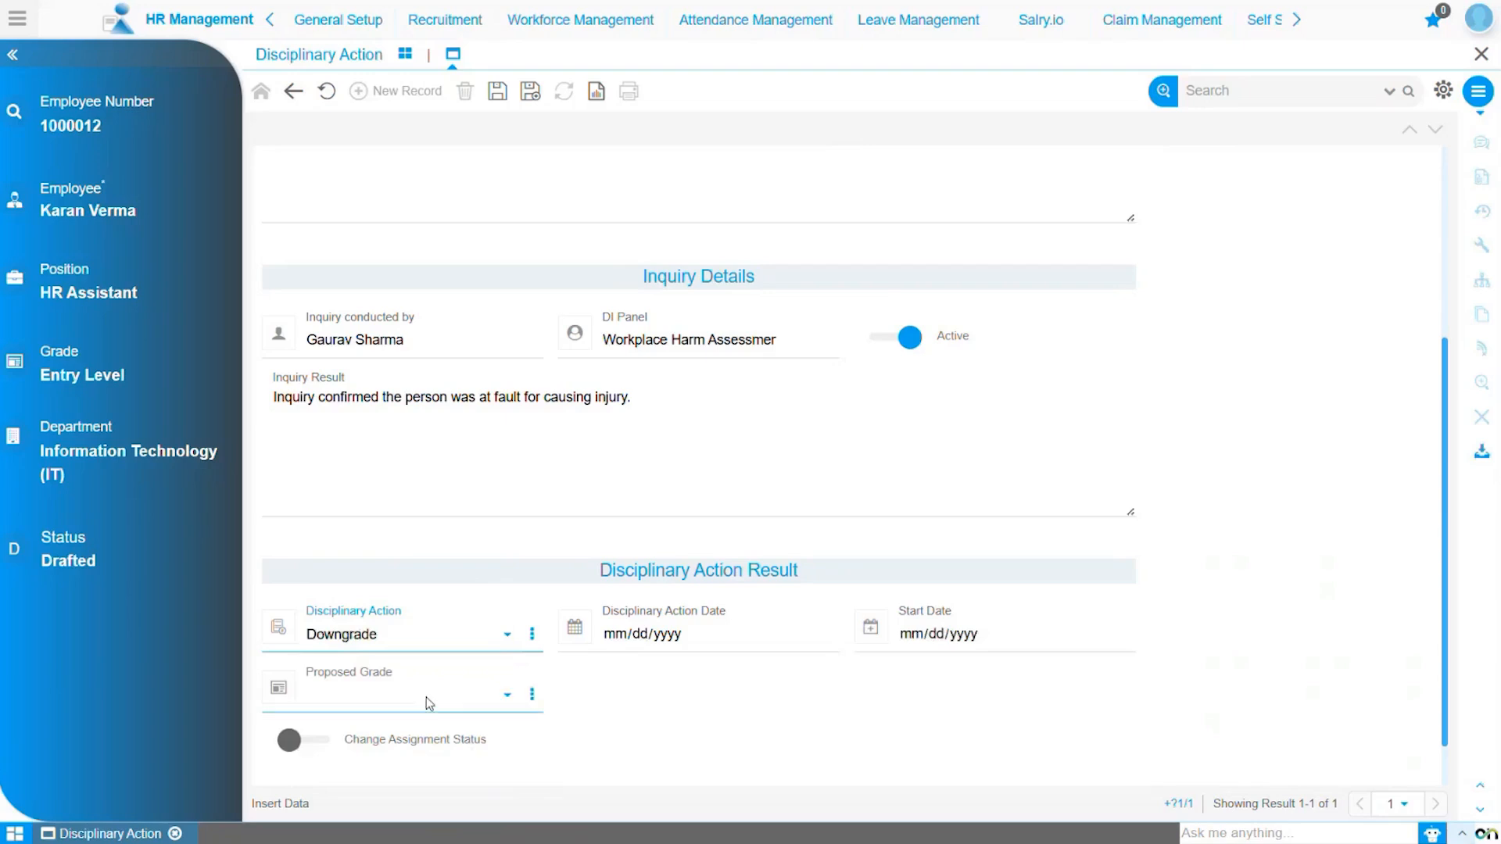
left_click(429, 703)
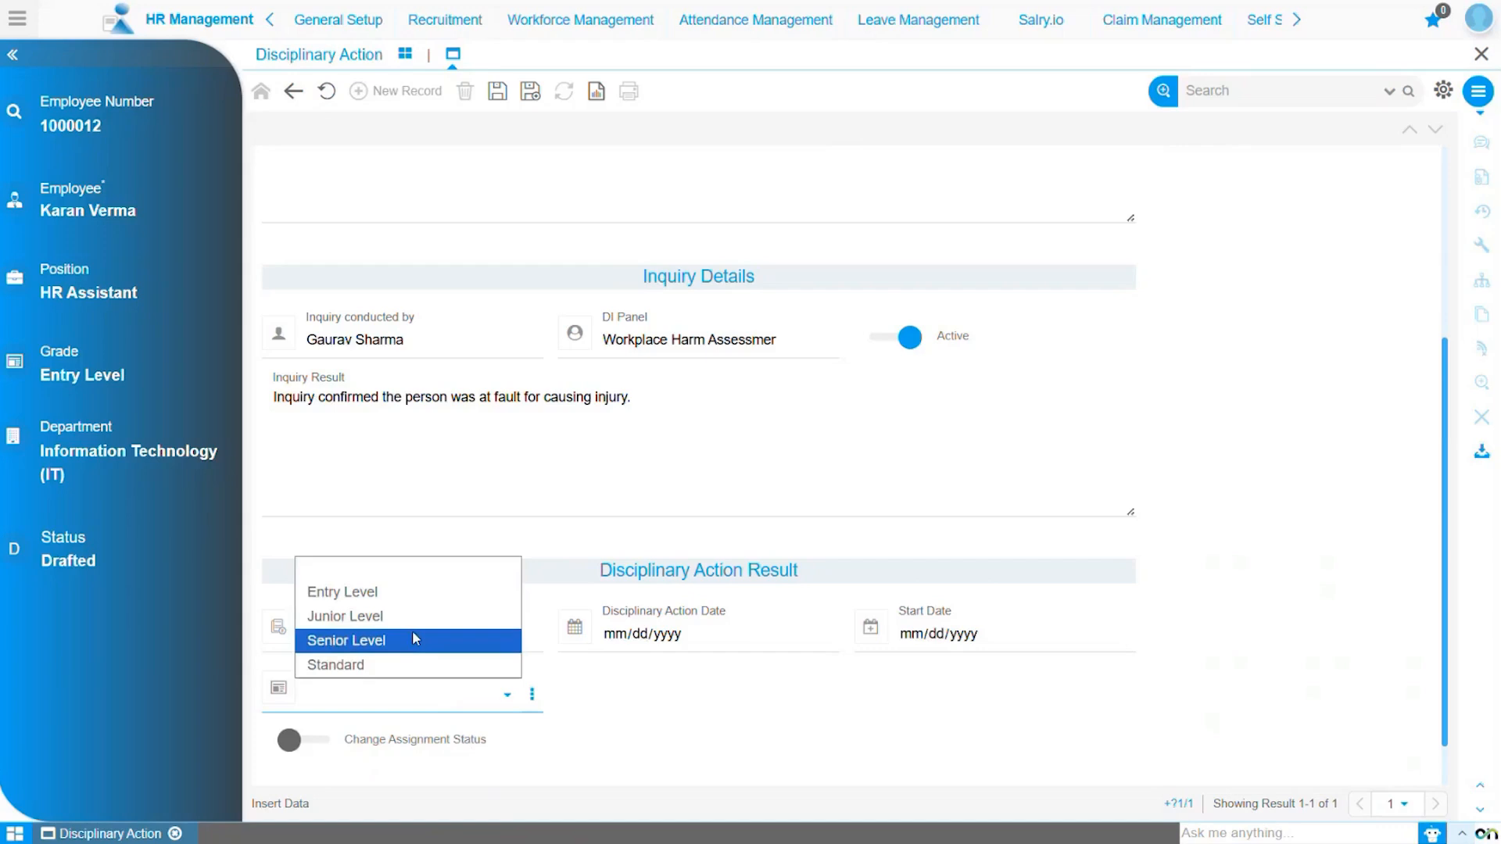
left_click(438, 690)
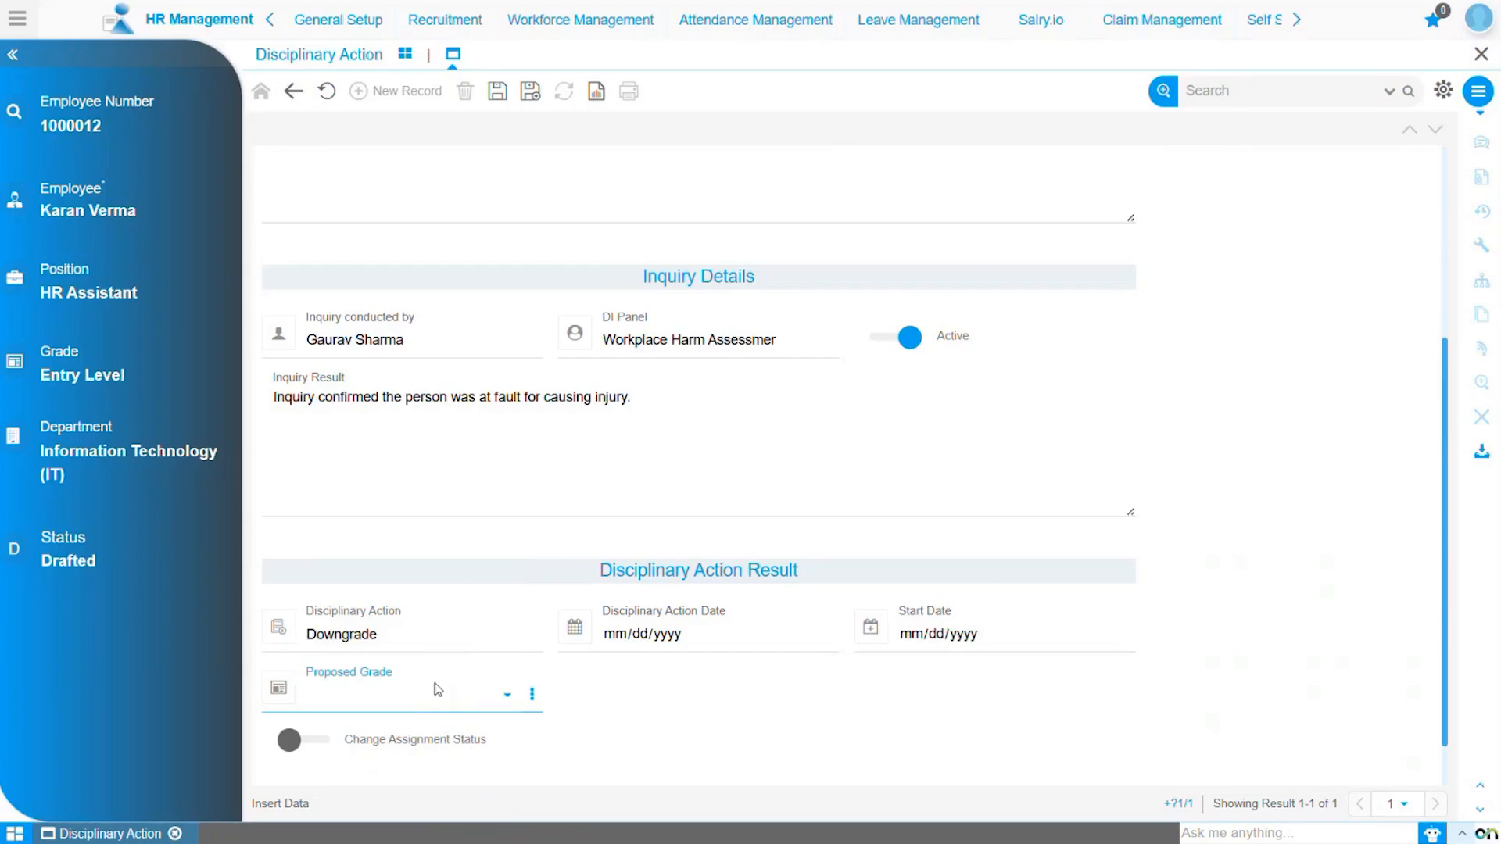
Set the disciplinary action to Suspension with a disciplinary action date of 01/05/2026.
left_click(430, 635)
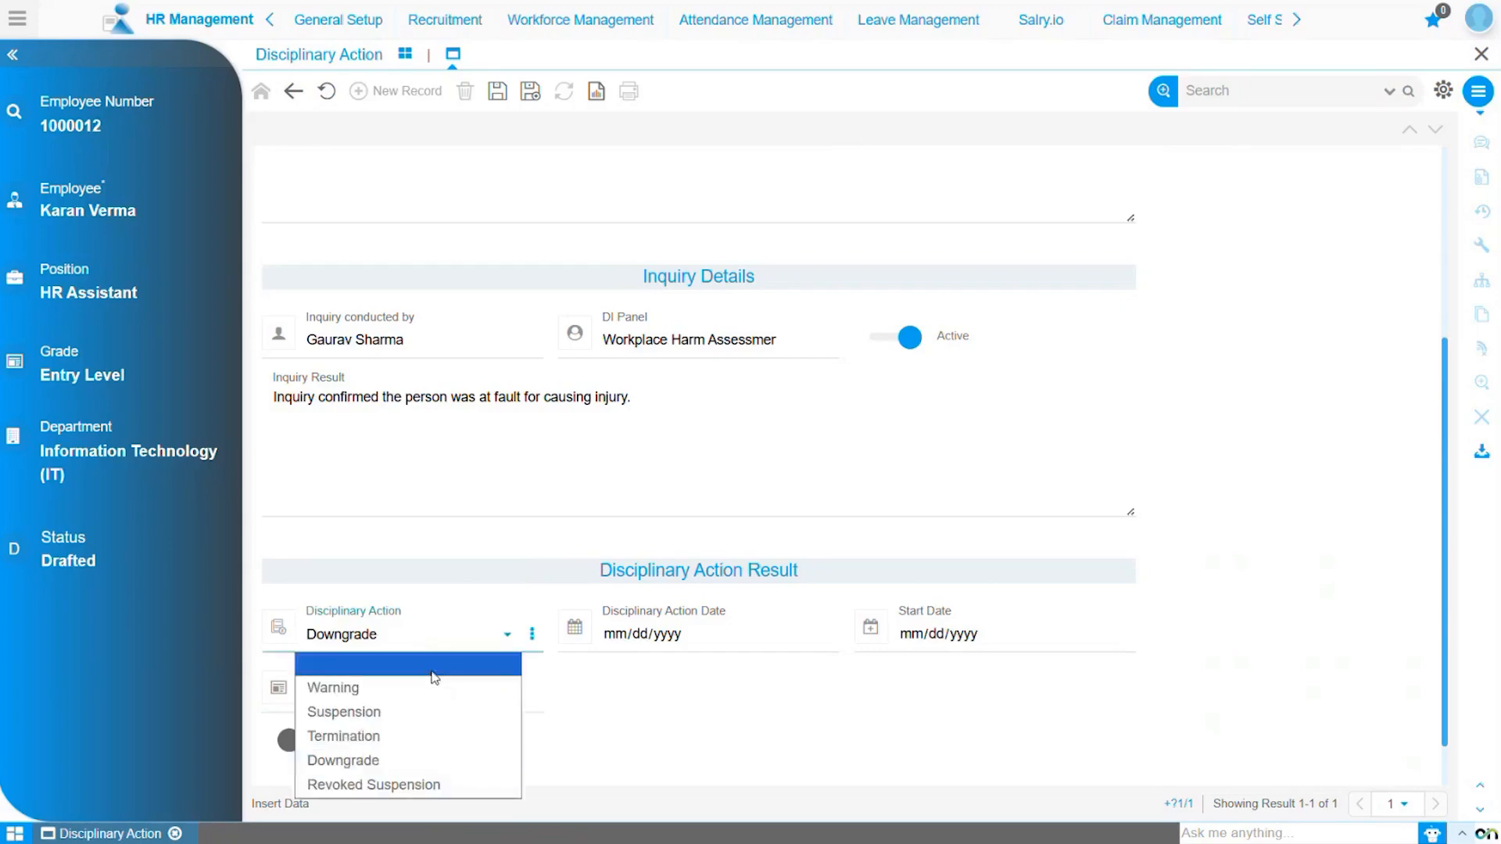
left_click(431, 712)
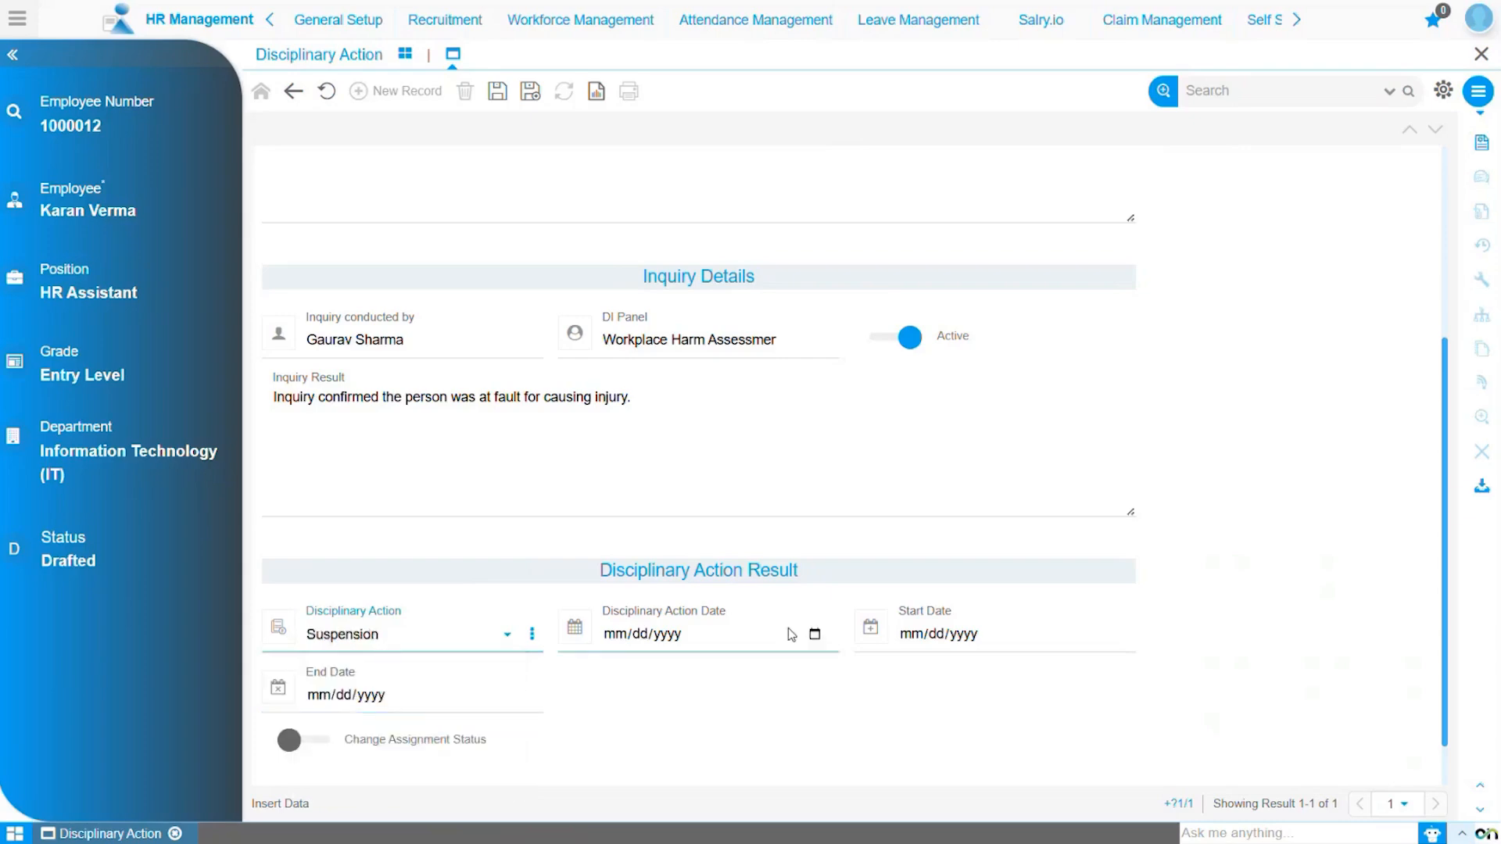
left_click(814, 635)
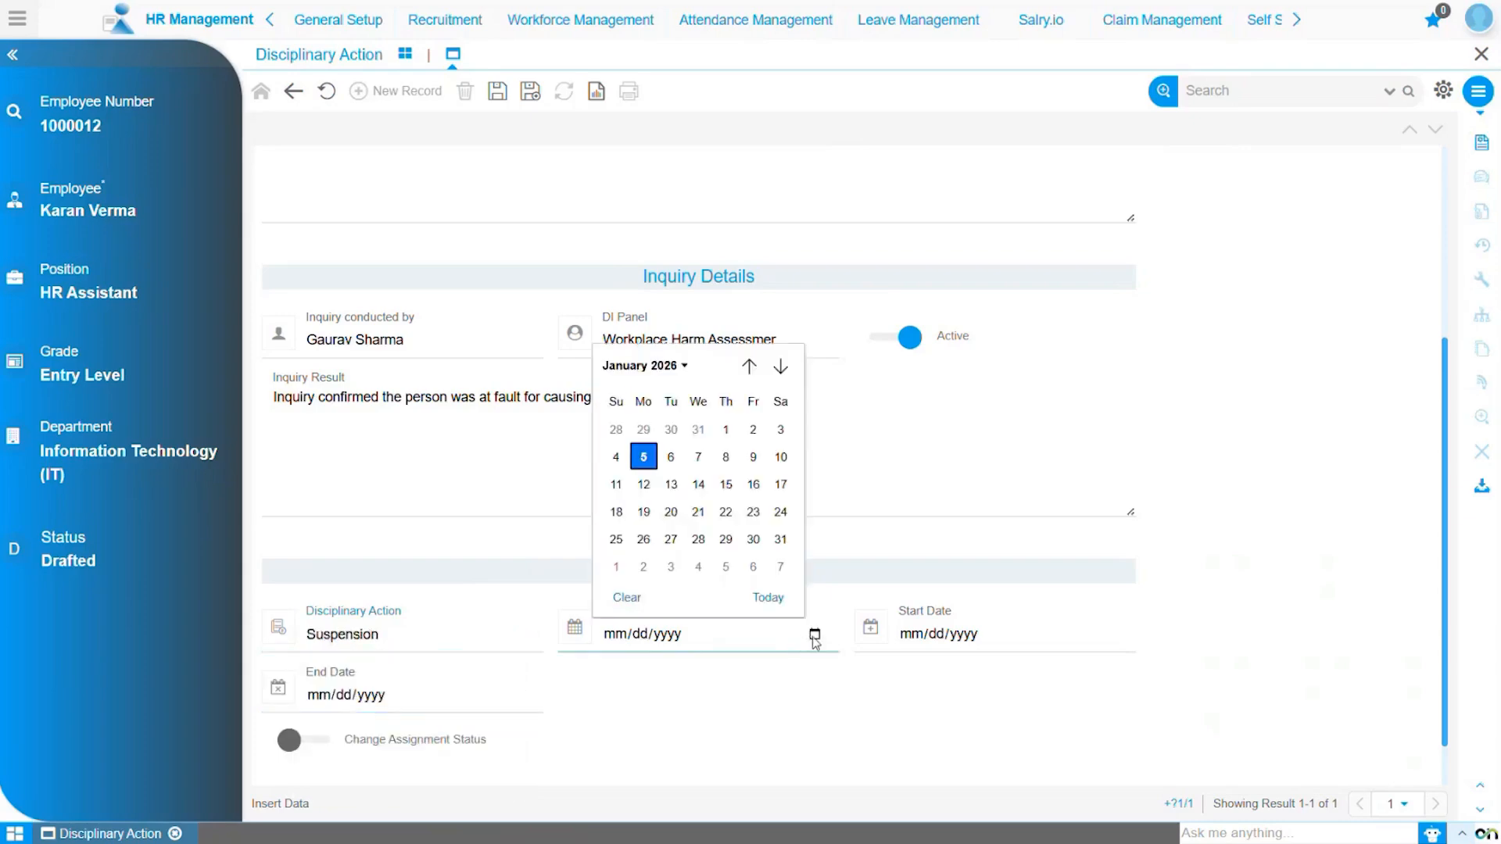
left_click(643, 458)
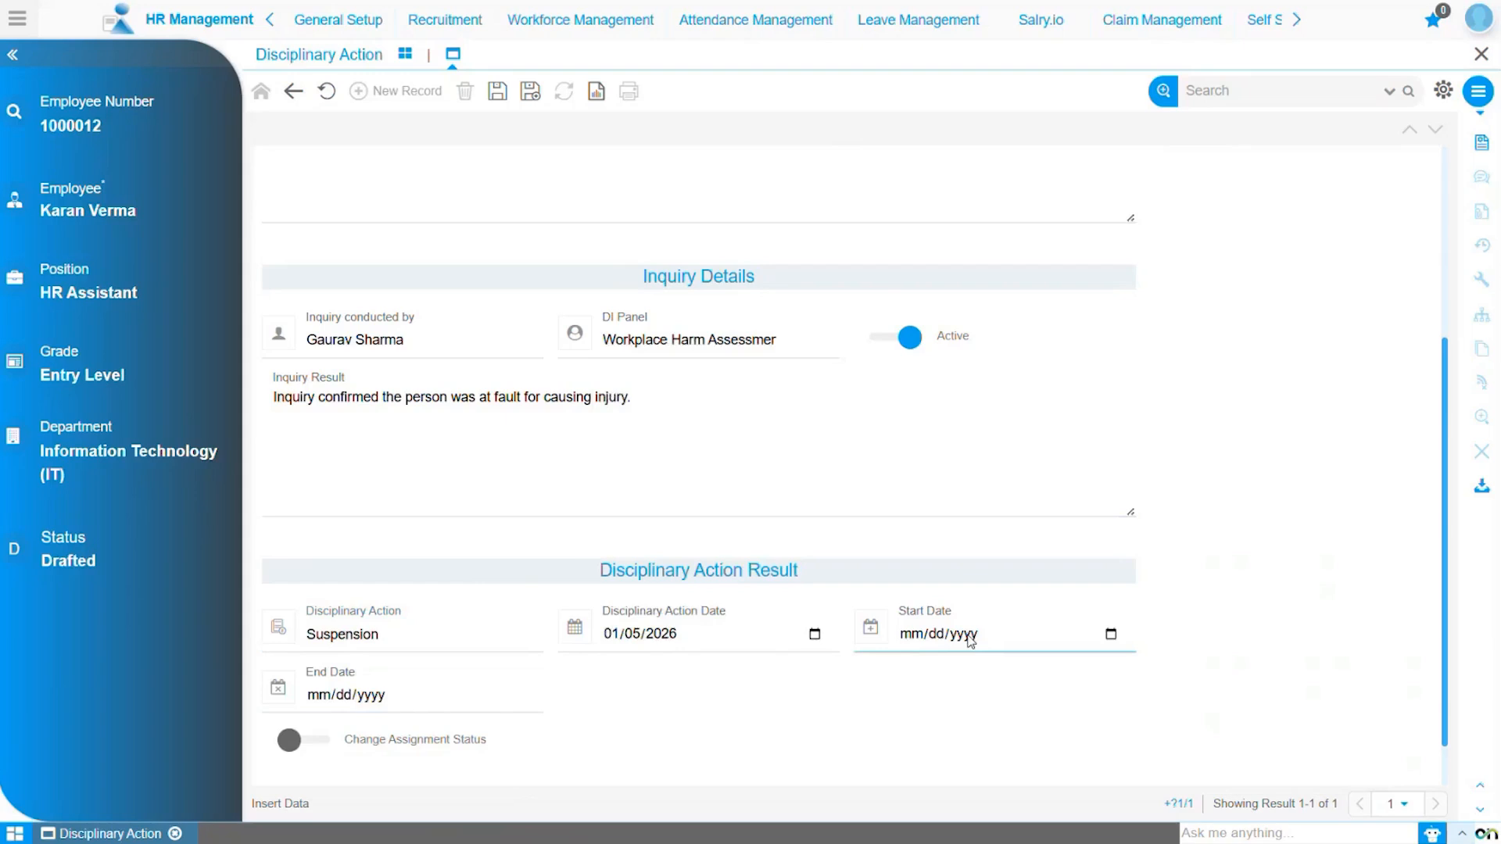
Set the suspension's start date to 01/12/2026 and its end date to 03/31/2026.
left_click(1110, 634)
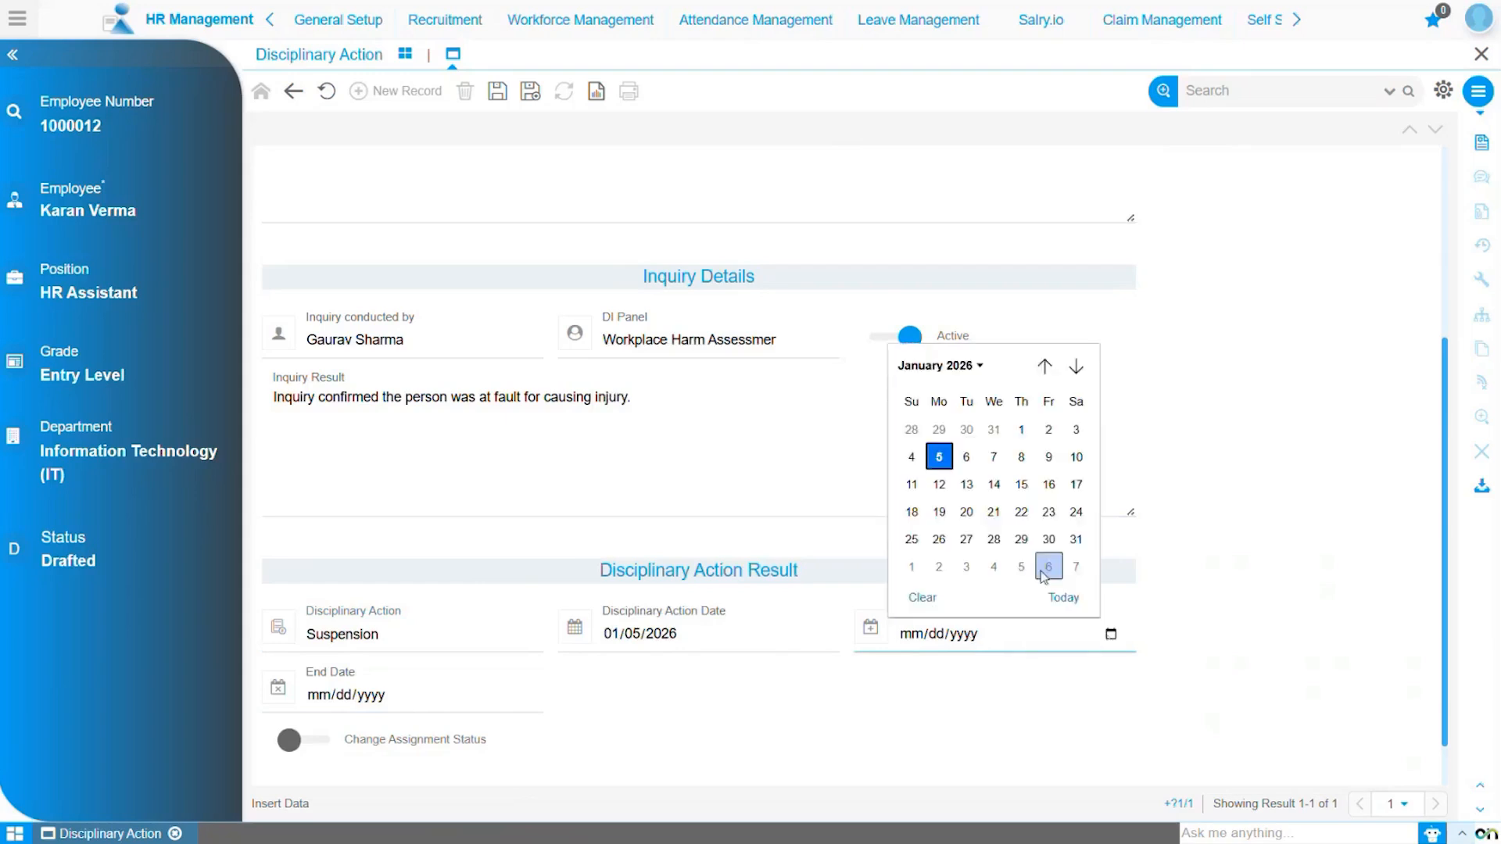
left_click(941, 487)
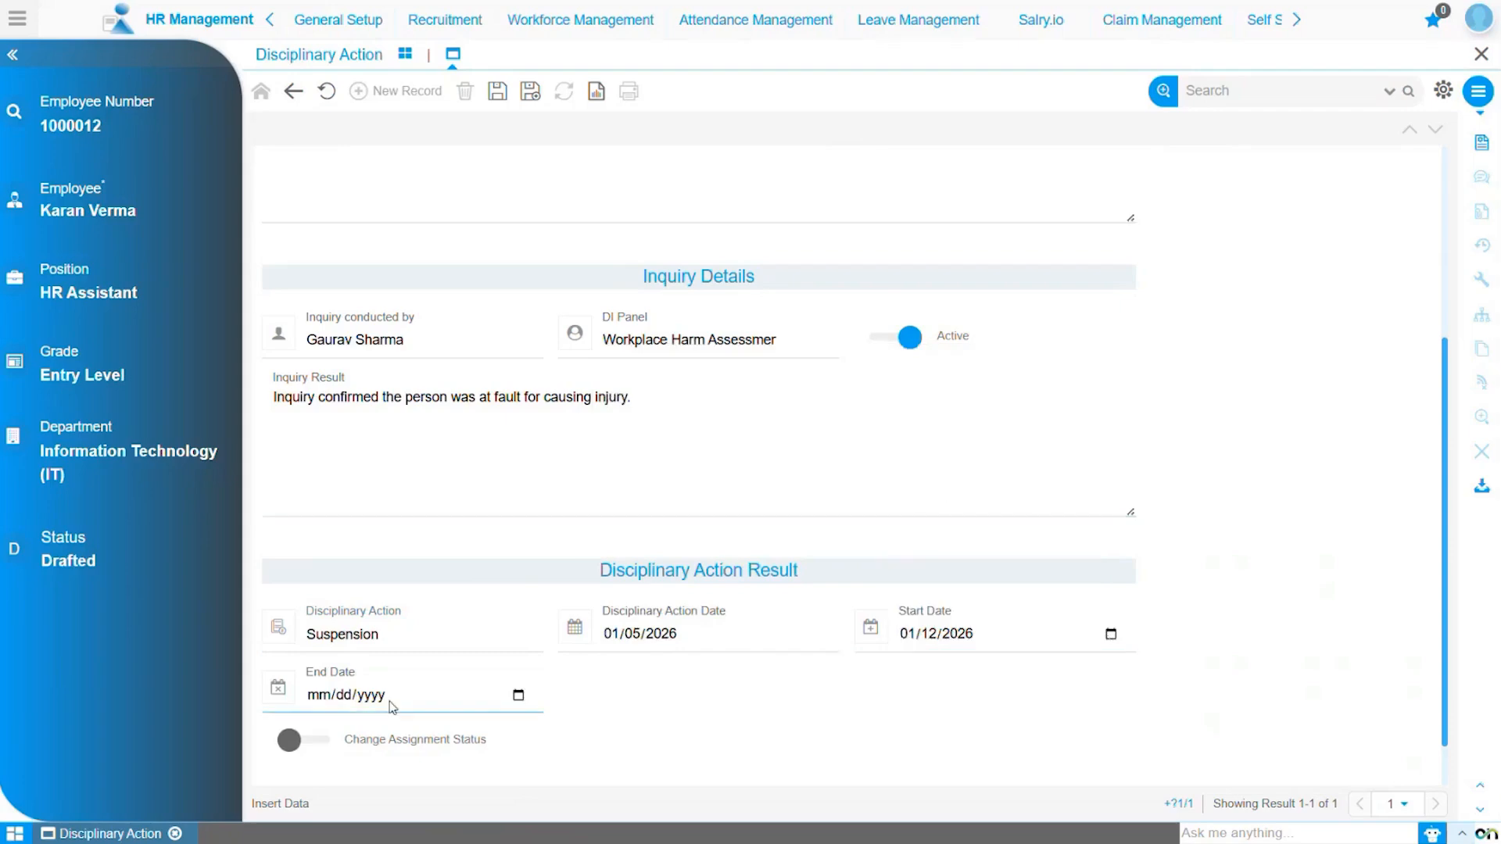
left_click(519, 694)
left_click(483, 426)
left_click(483, 426)
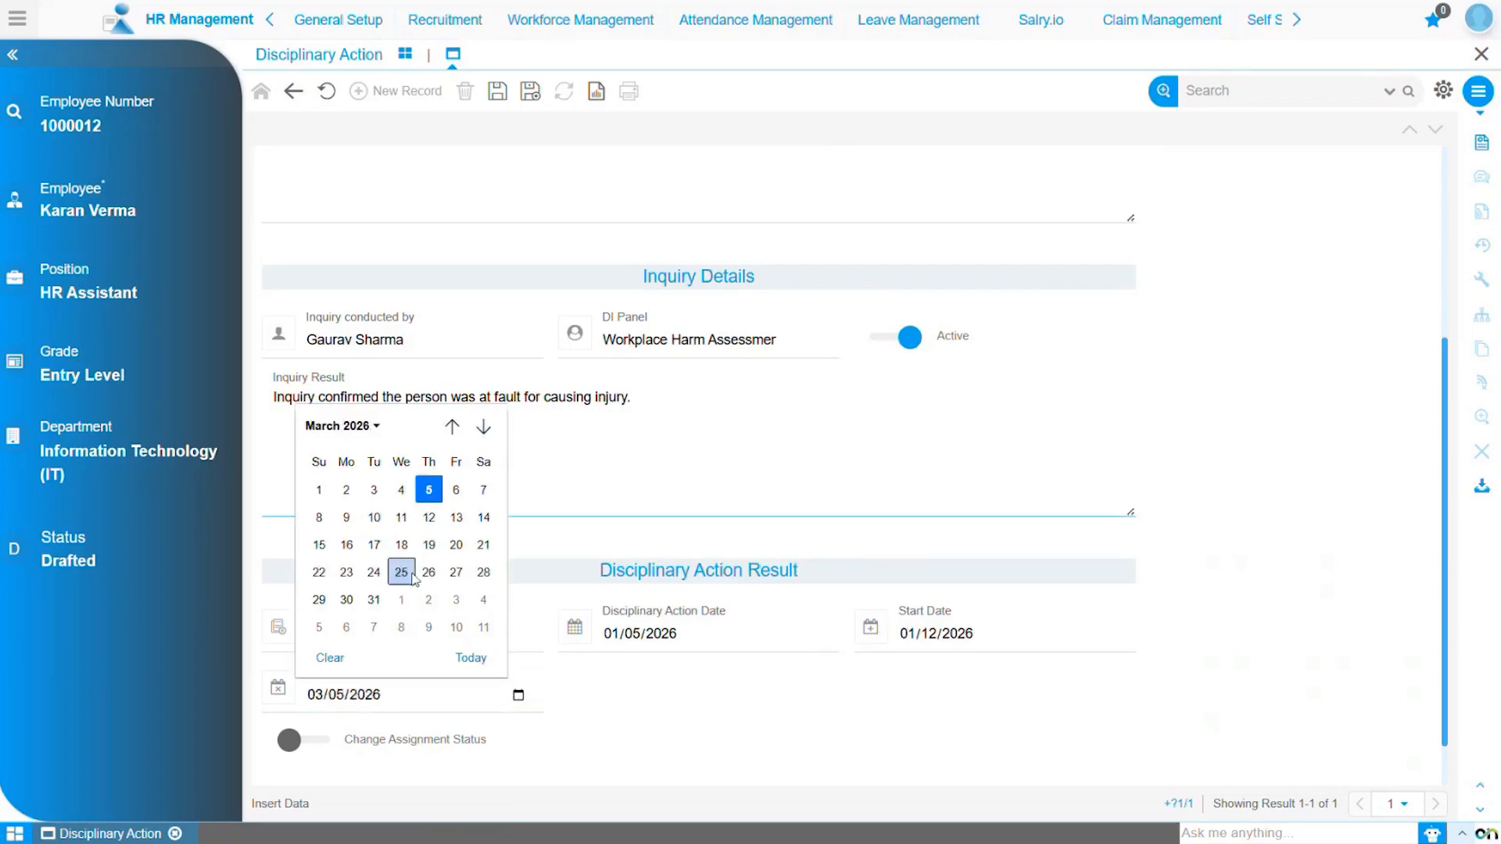
left_click(374, 600)
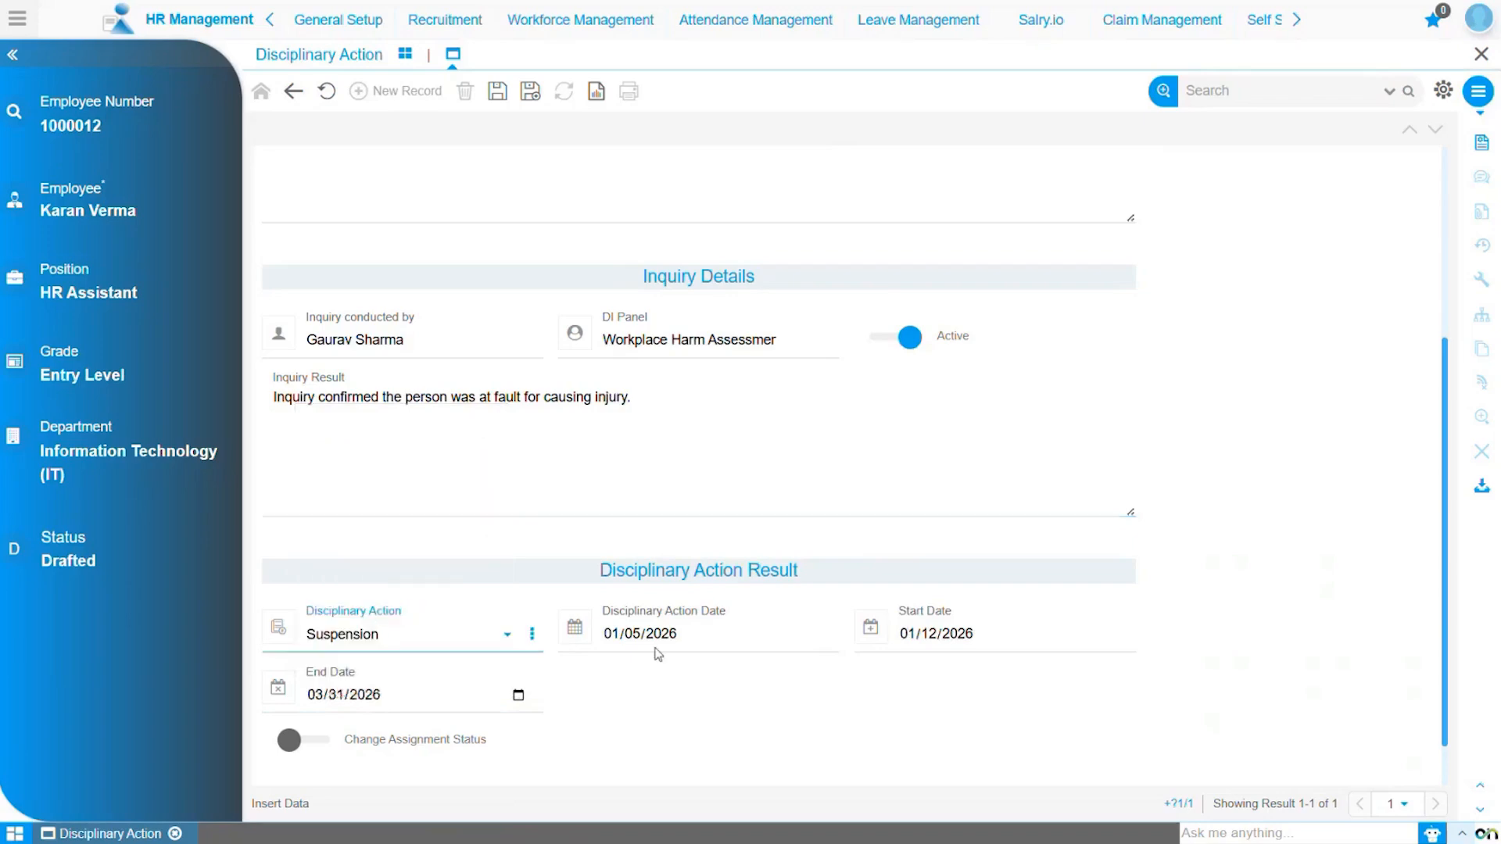
Expand the Letter Details section to view its letter sent fields, and return to the upper part of the record.
scroll(670, 677, "down", 1)
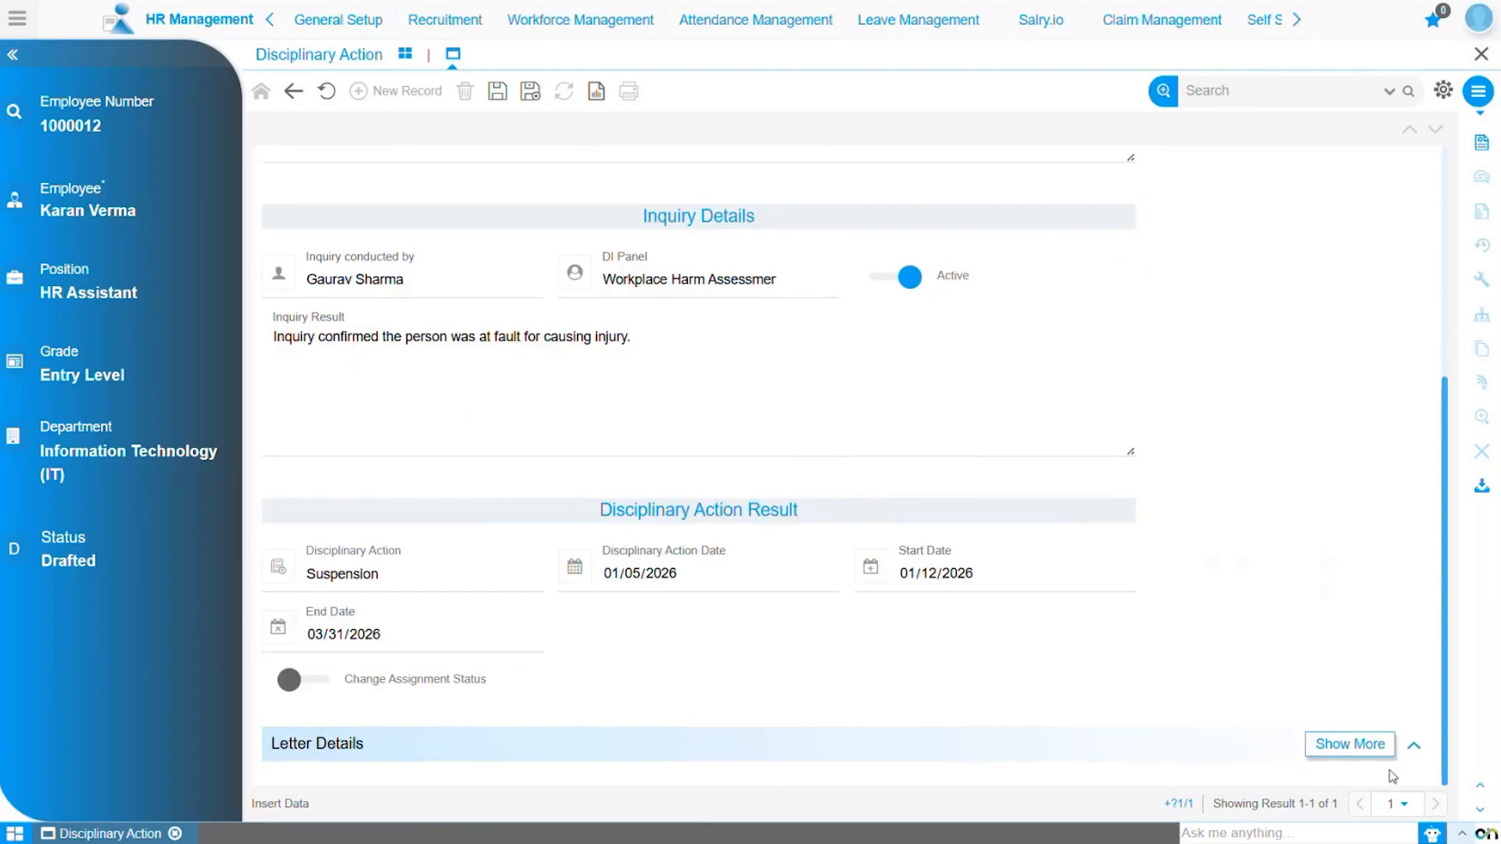
left_click(1360, 752)
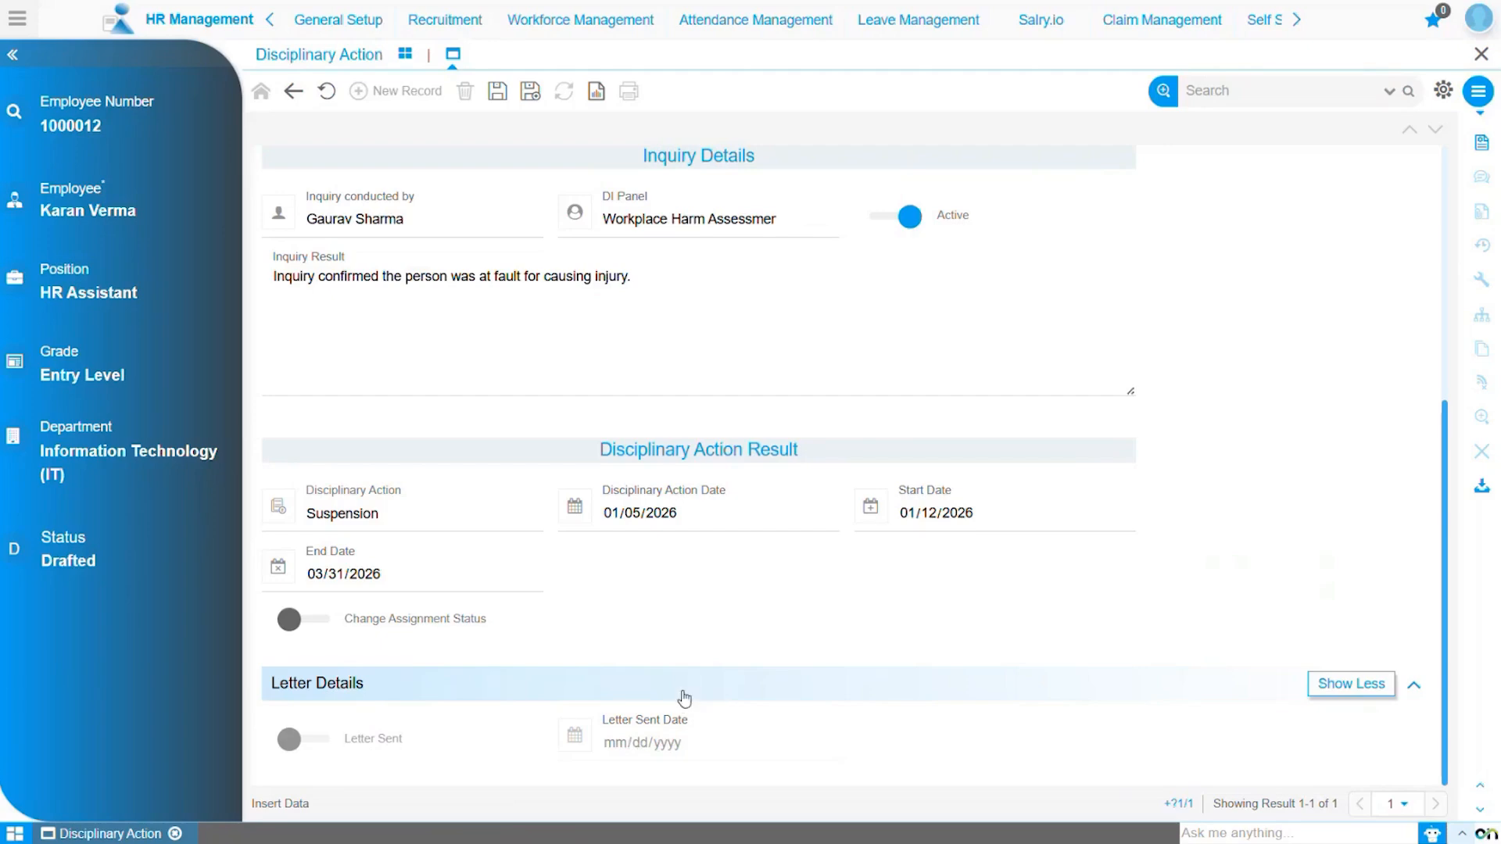
scroll(679, 704, "up", 5)
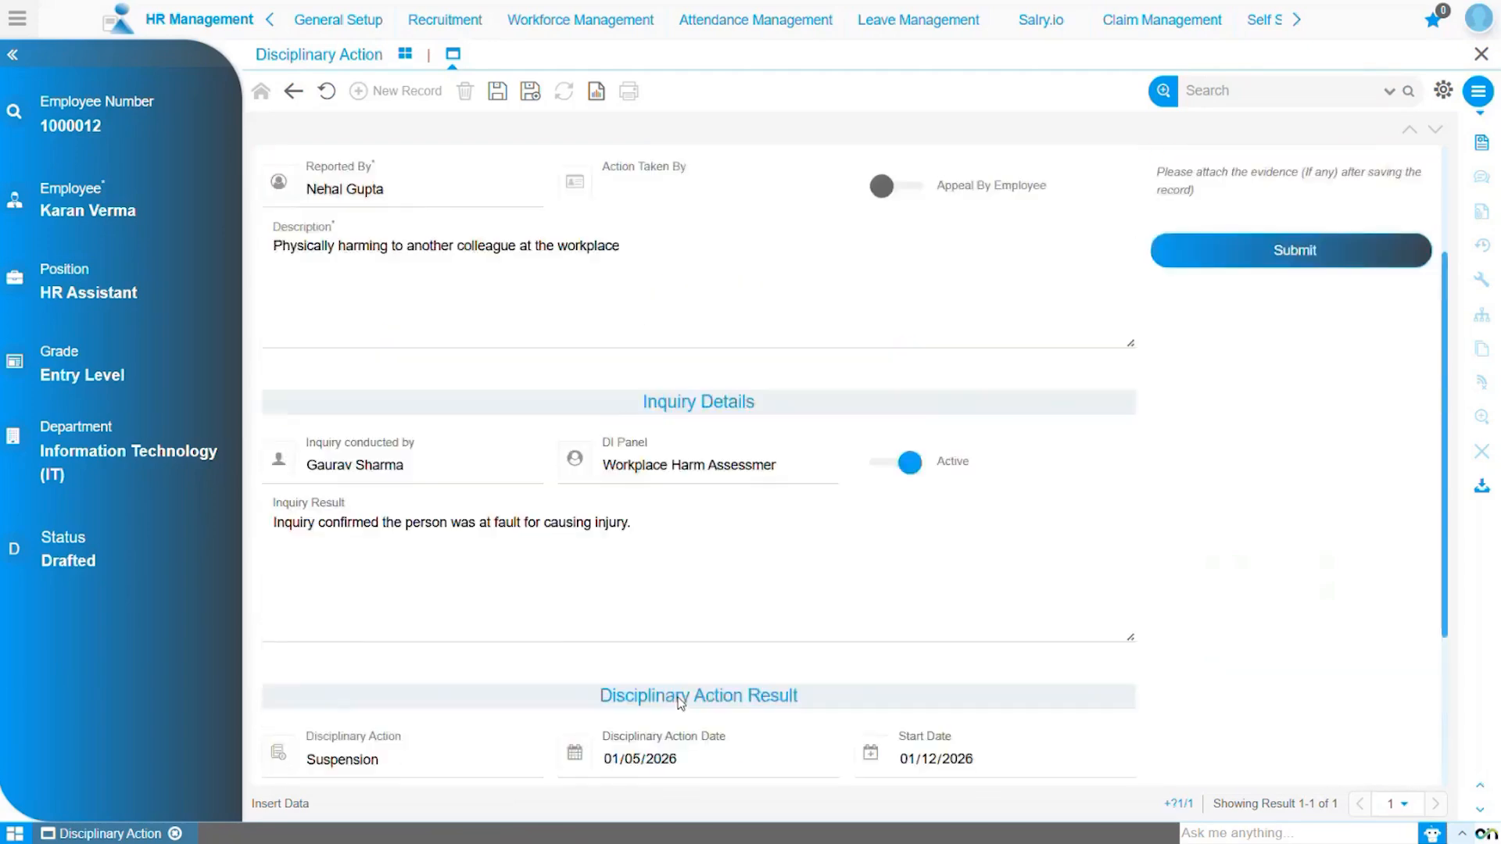
Save the disciplinary action record with its suspension details.
left_click(498, 92)
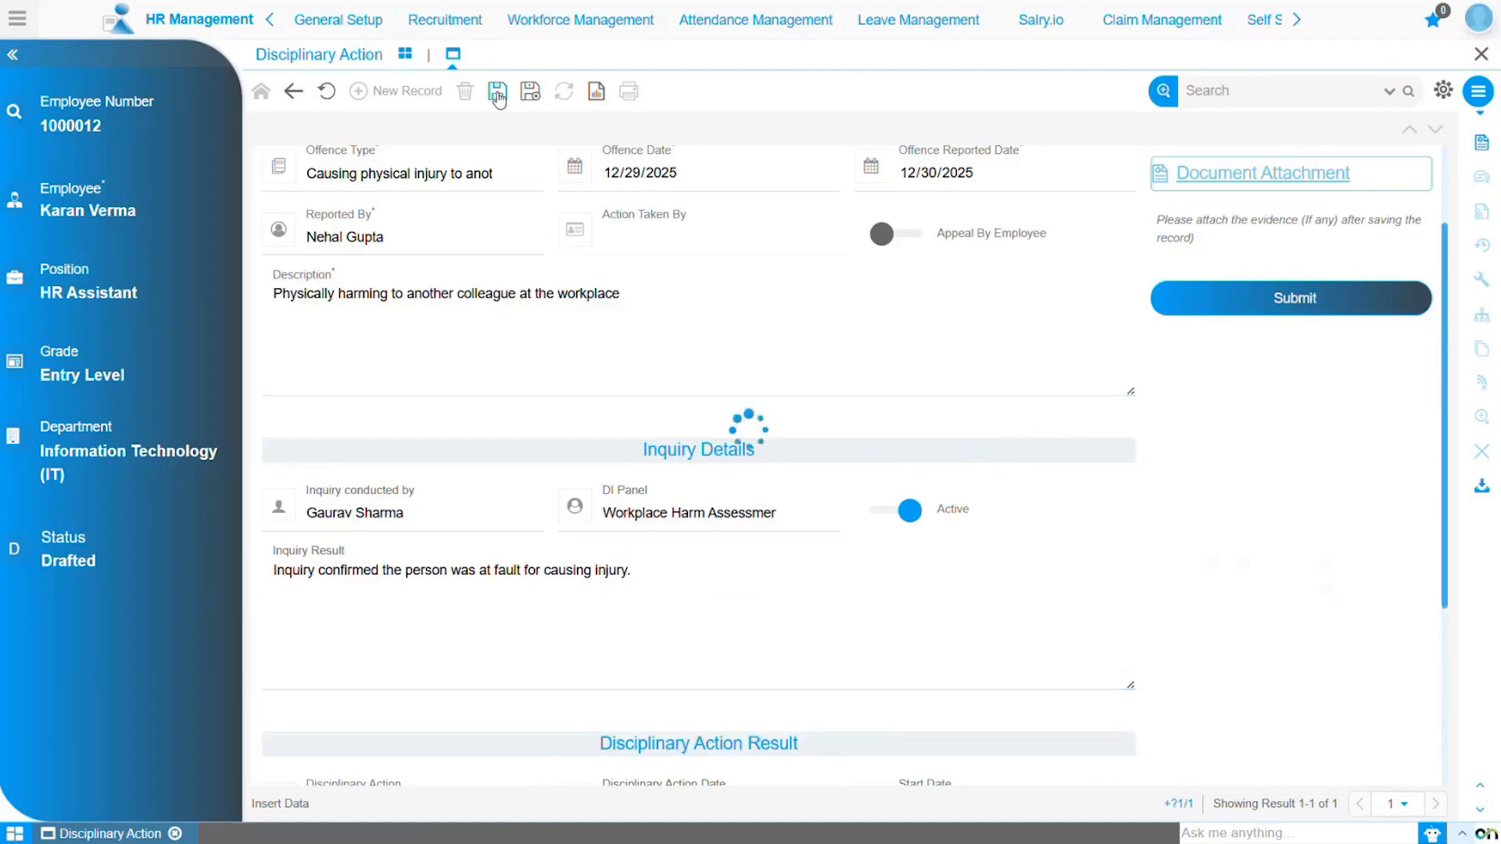
scroll(654, 313, "up", 1)
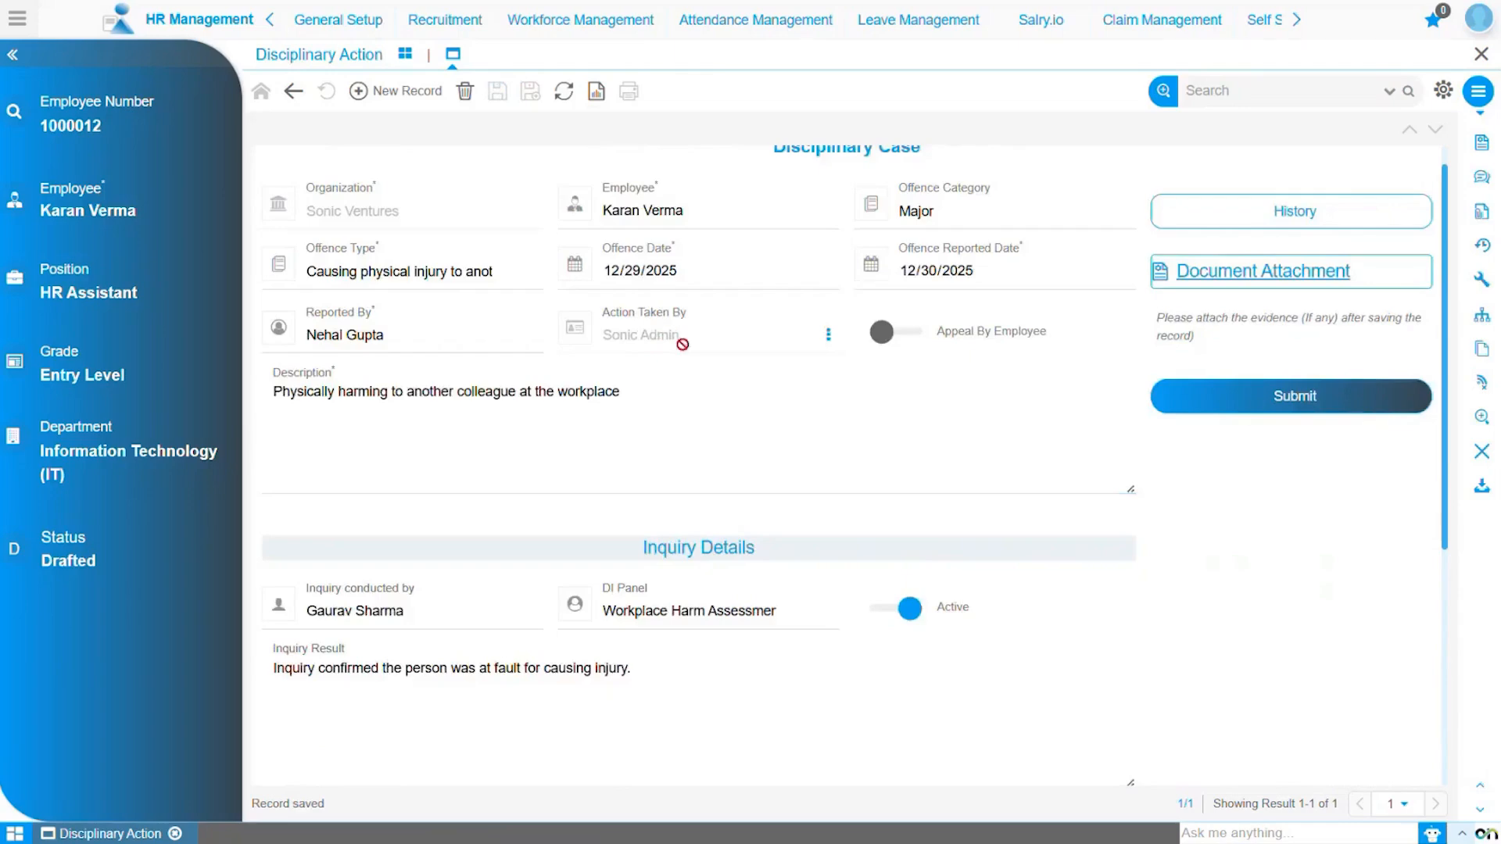
scroll(713, 376, "up", 1)
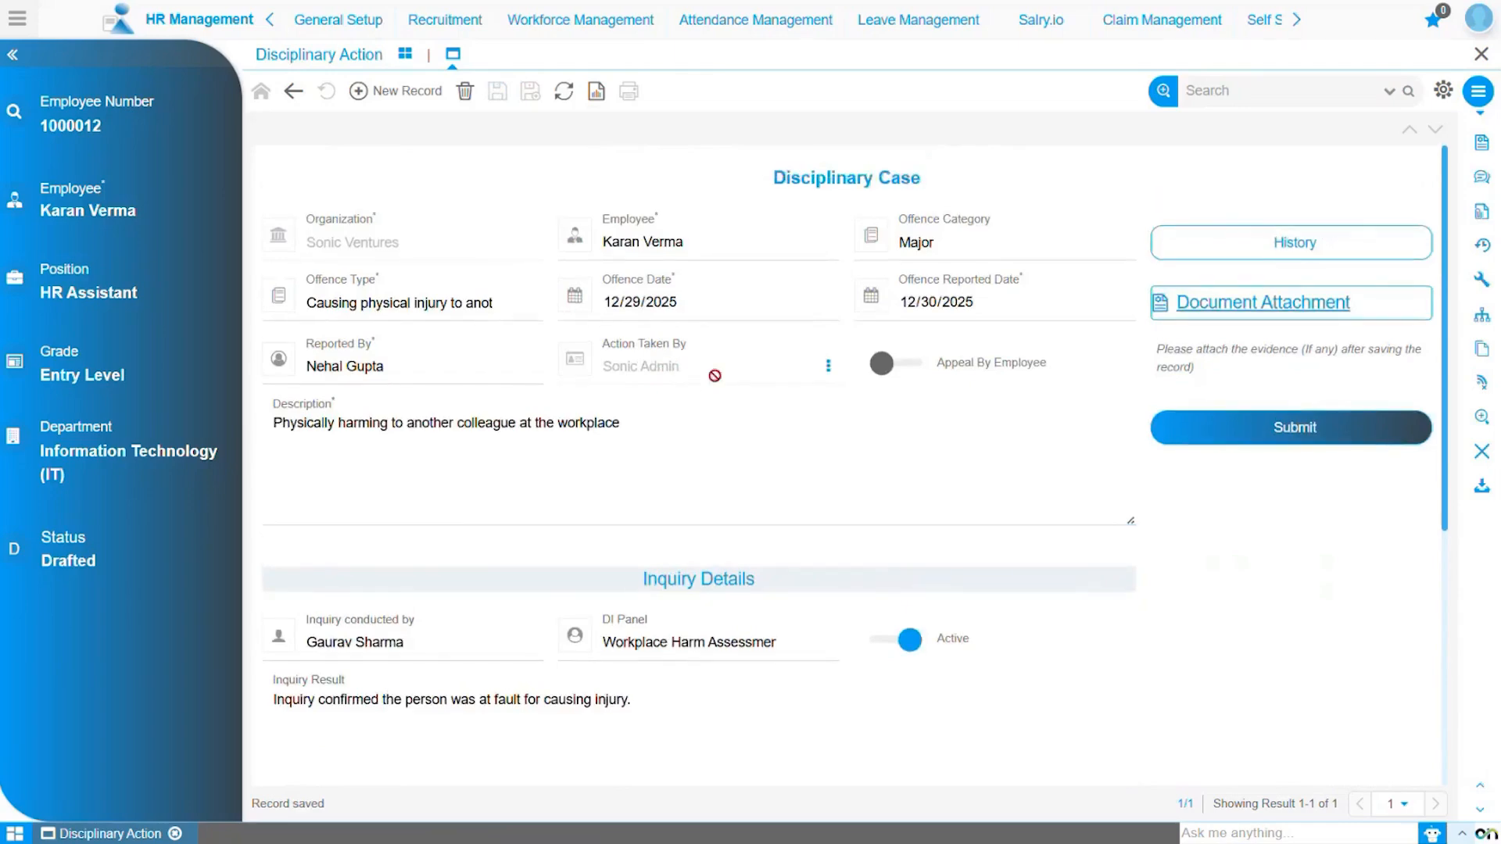
Upload the Disciplinary Action file from the Desktop as a document attachment to the case, and close the attachment window.
left_click(1280, 317)
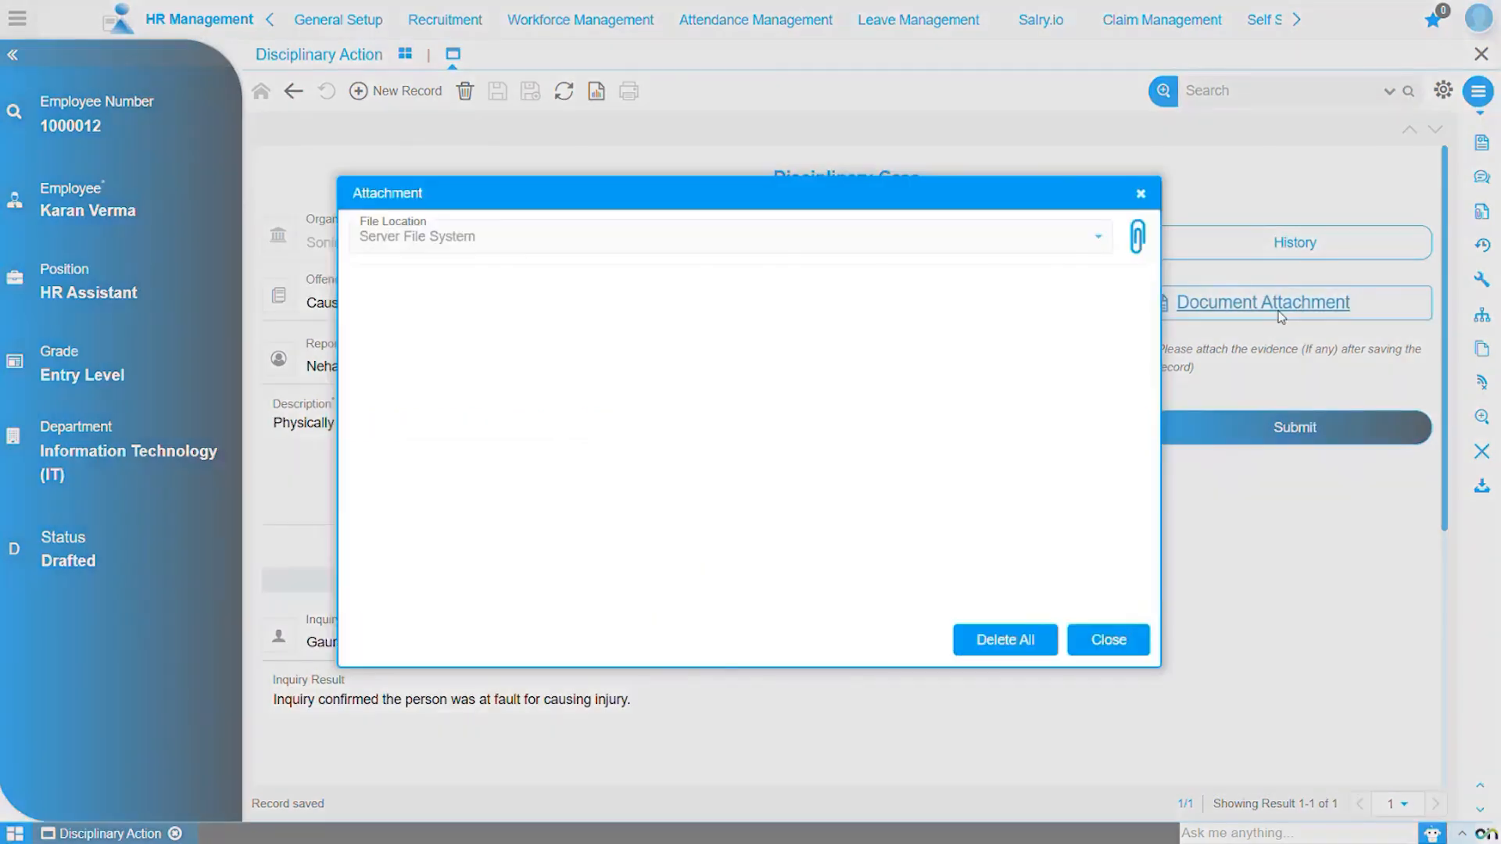
left_click(1132, 247)
left_click(295, 335)
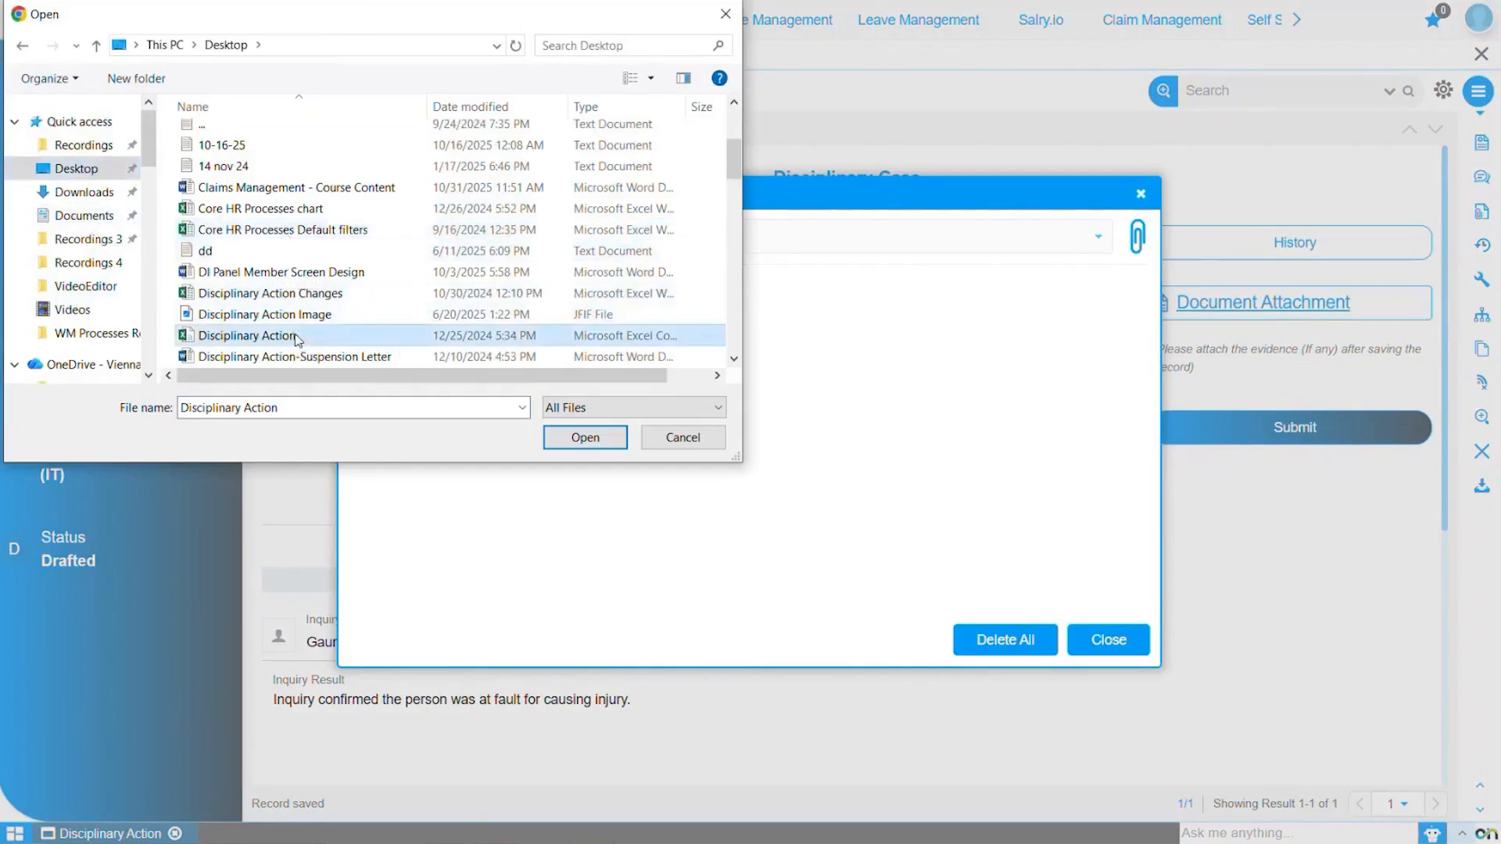
left_click(584, 437)
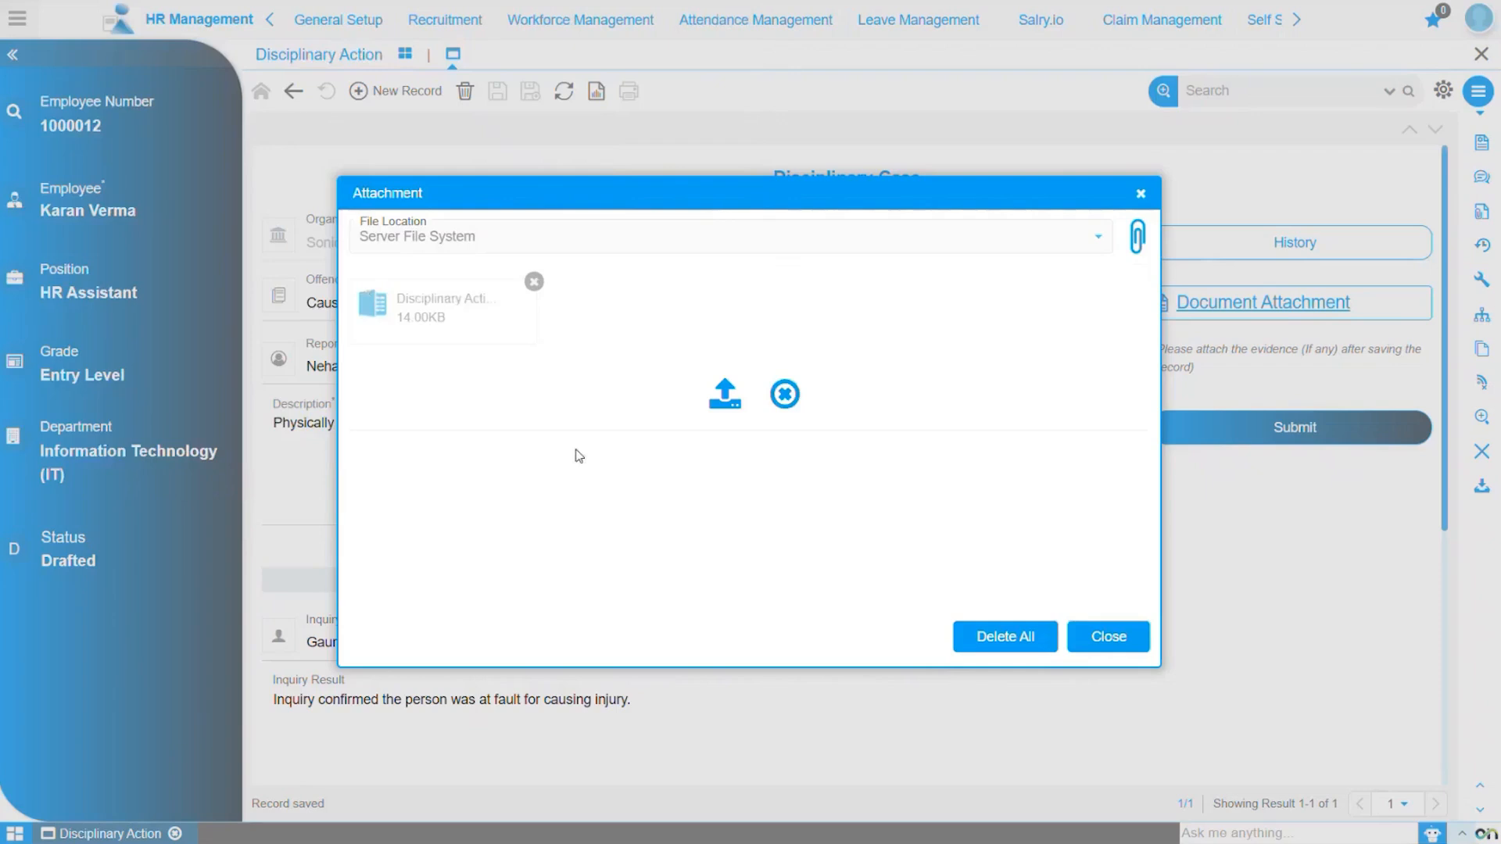
left_click(723, 407)
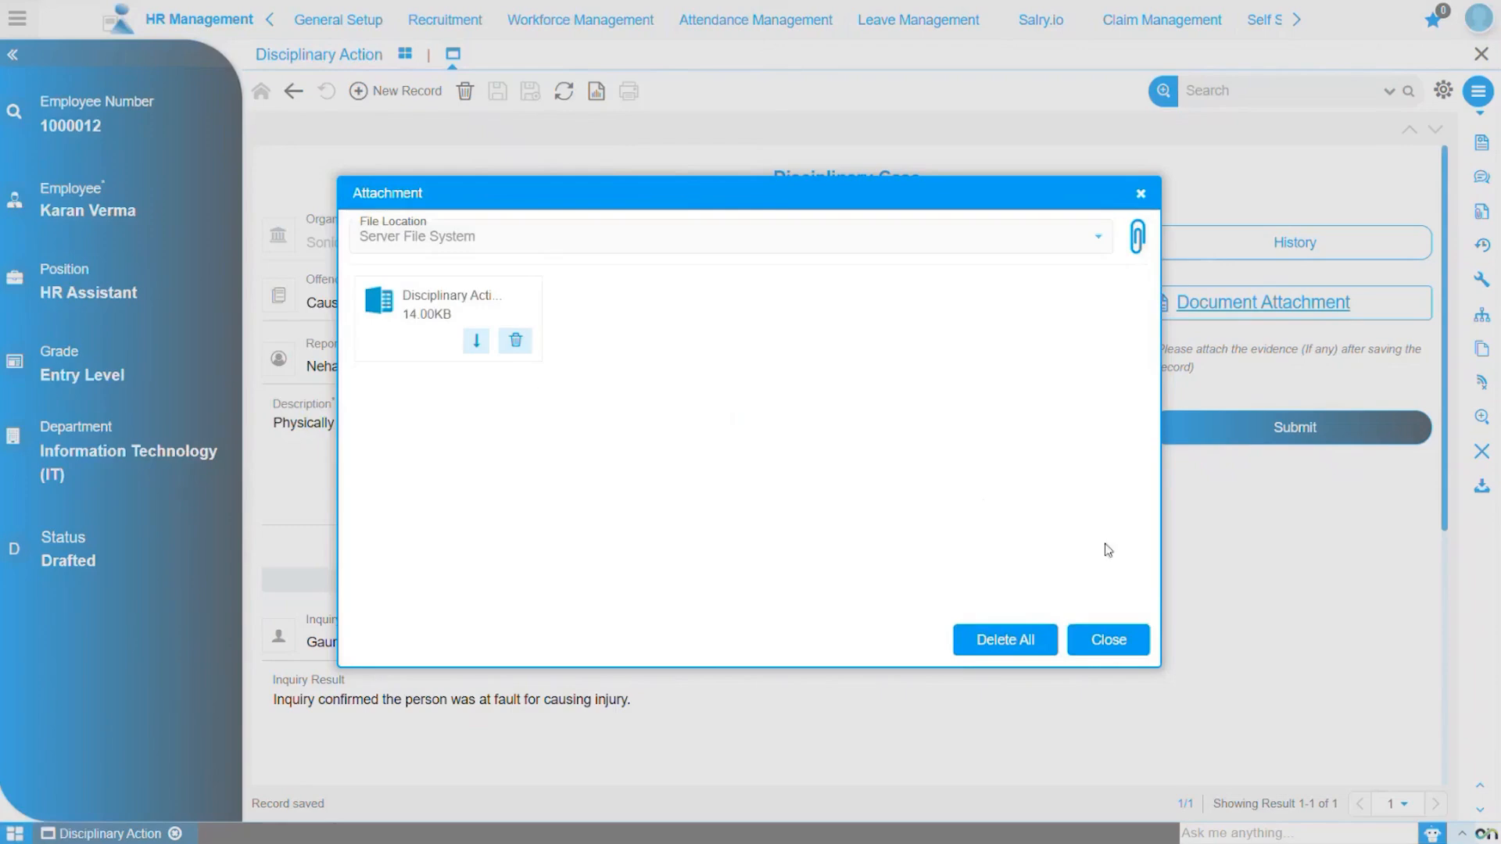
left_click(1122, 641)
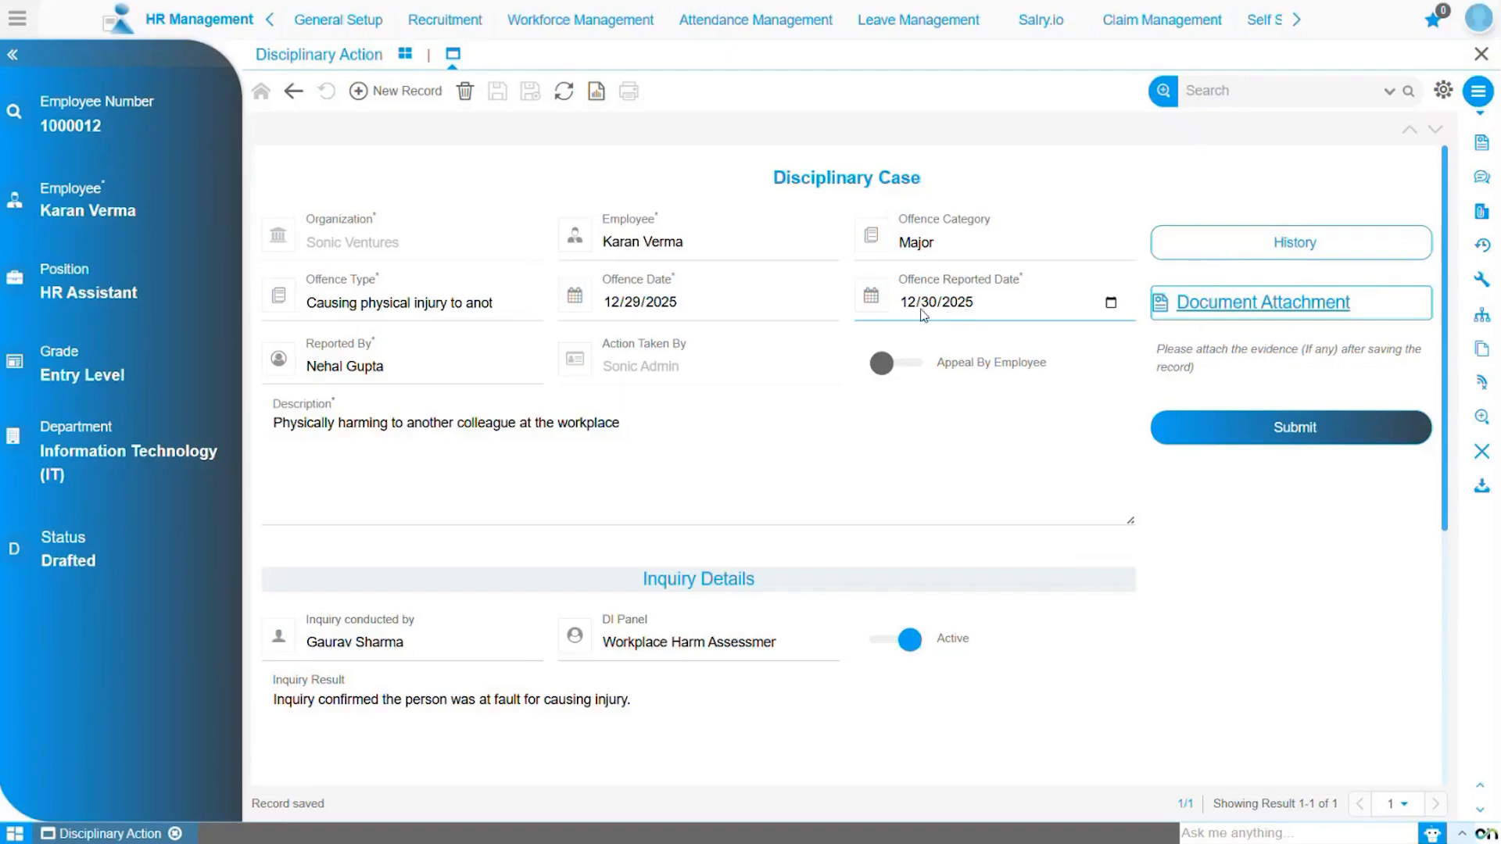
Set the offence reported date to 12/31/2025 and save the record.
left_click(1110, 302)
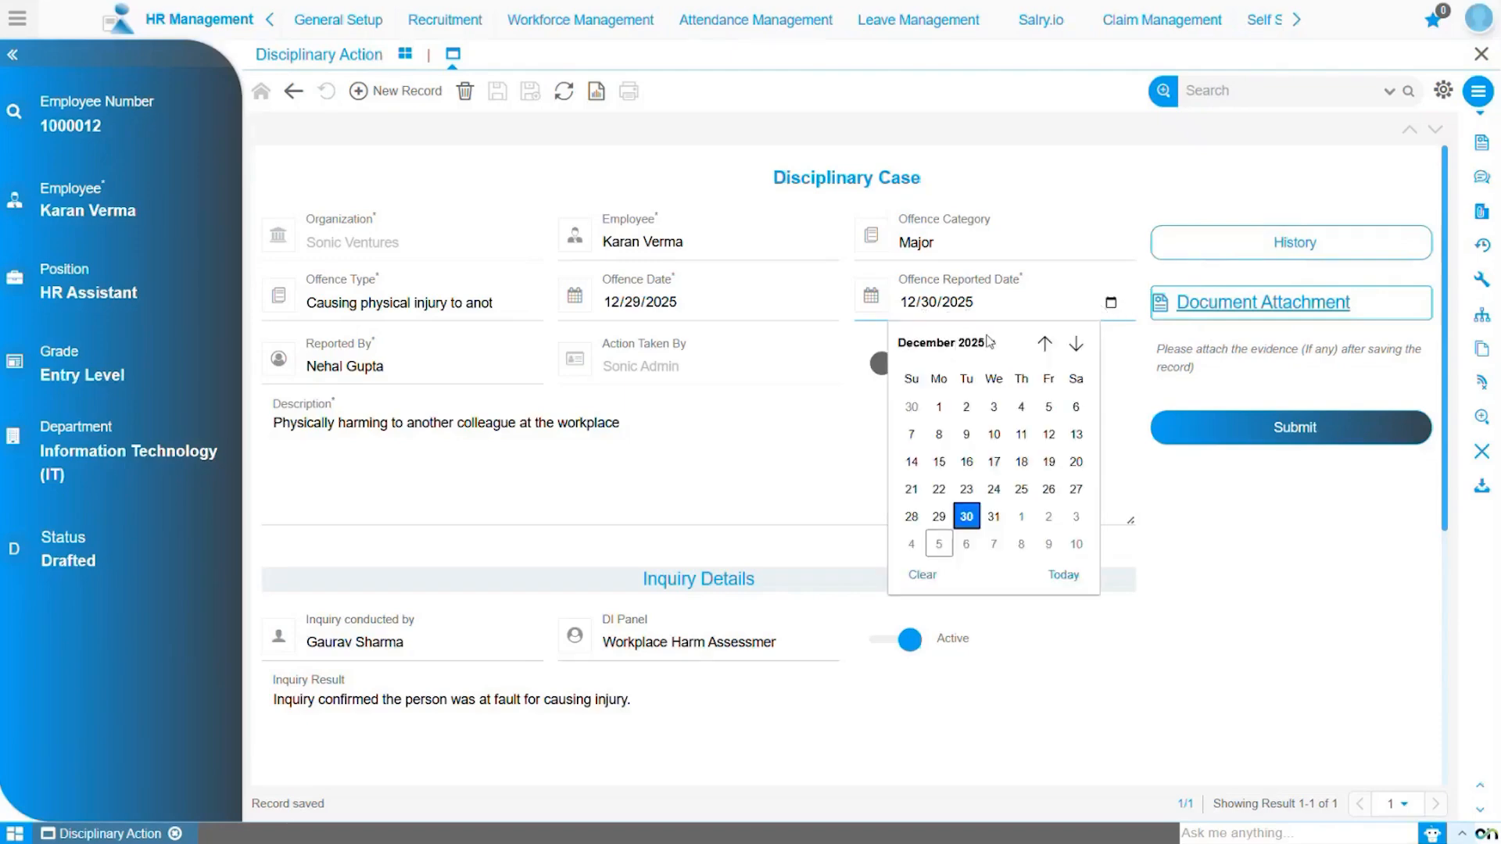
left_click(993, 518)
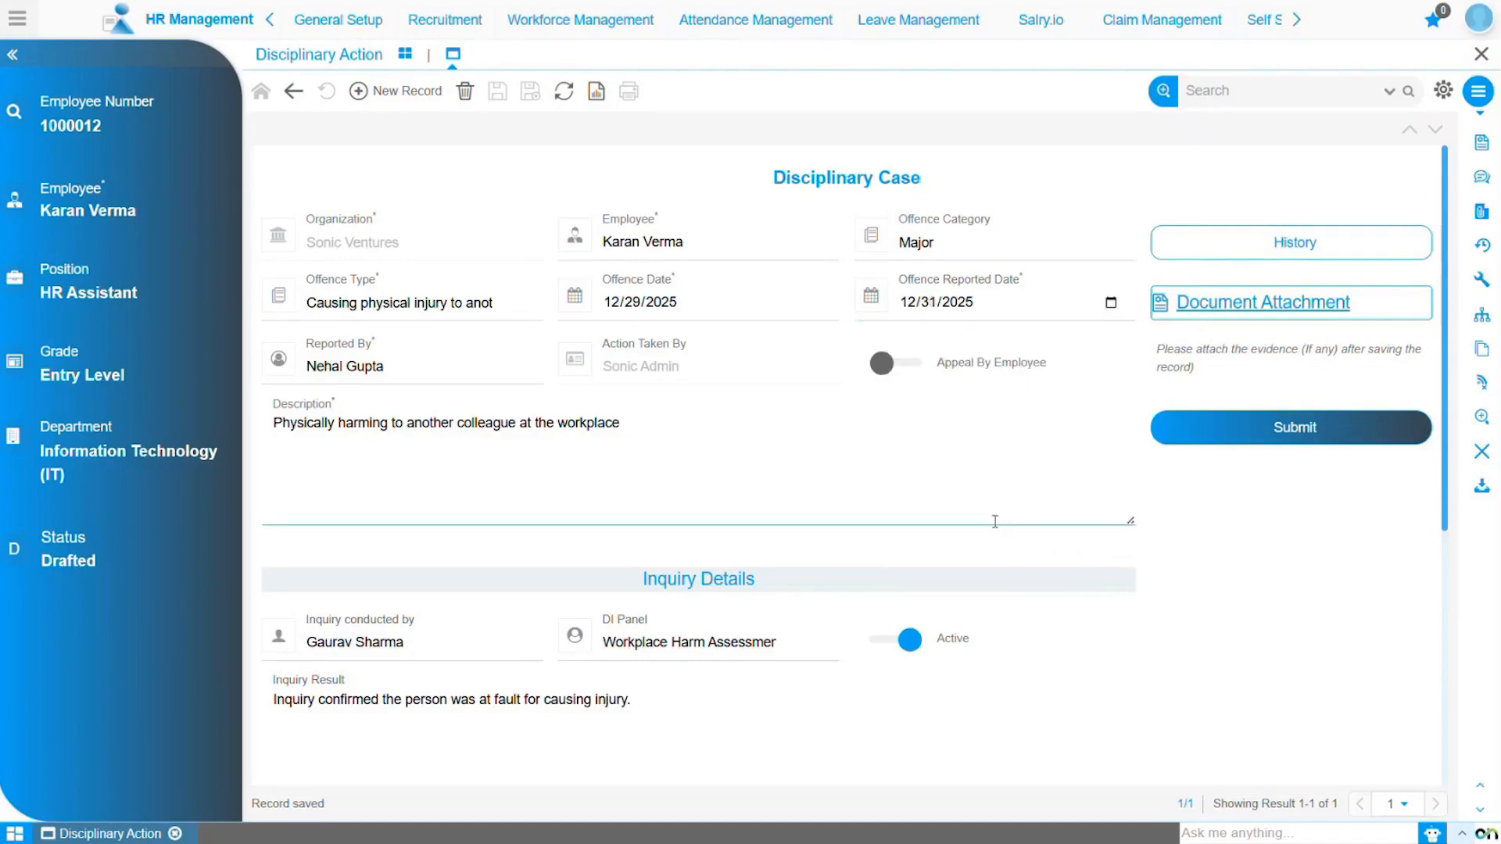
left_click(498, 92)
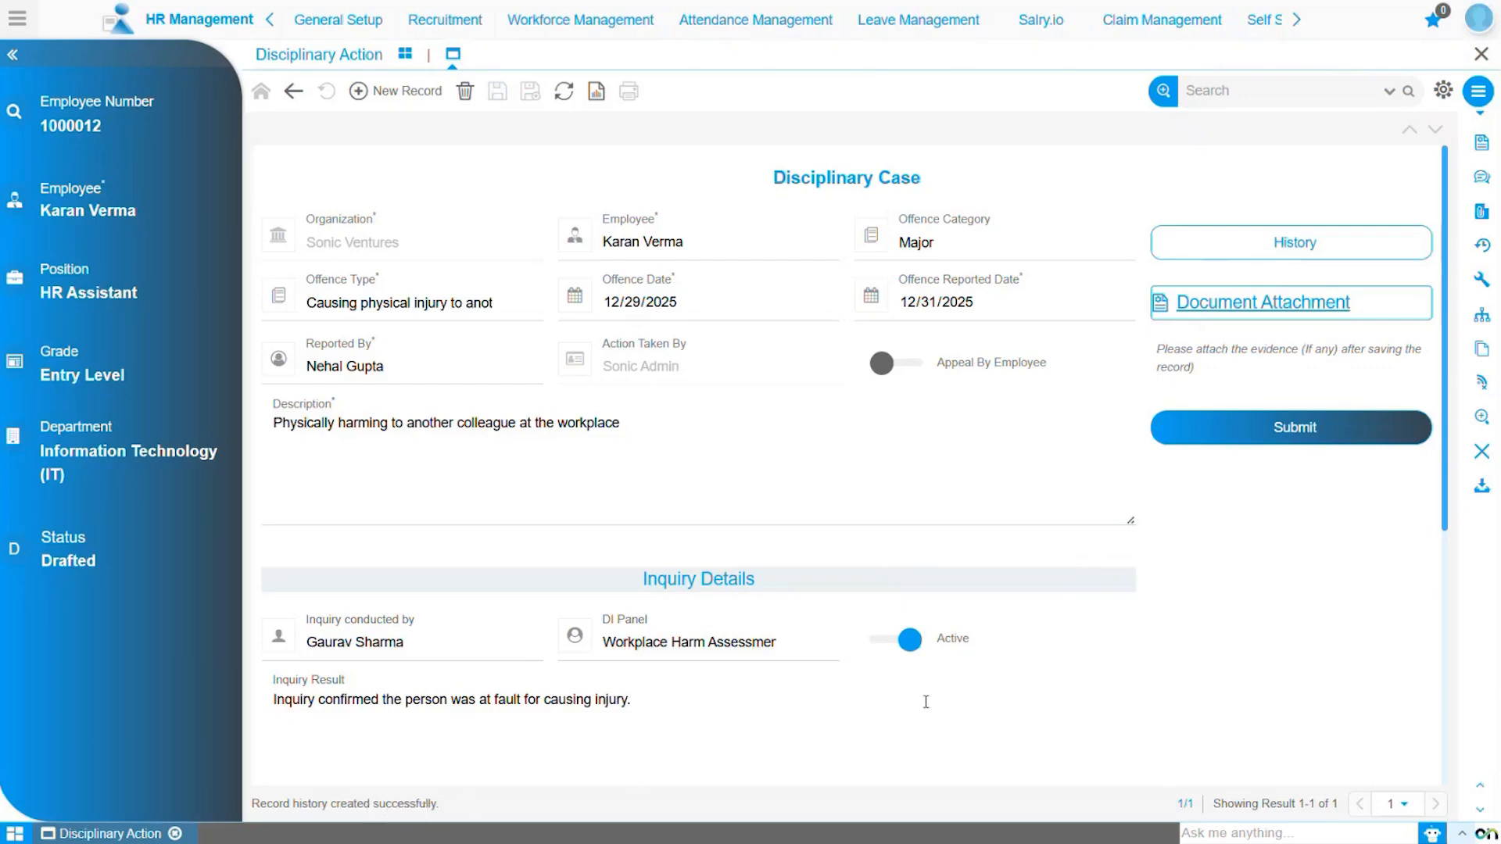
Examine the case's history entry for the physical injury offence and return to the disciplinary case.
left_click(1253, 261)
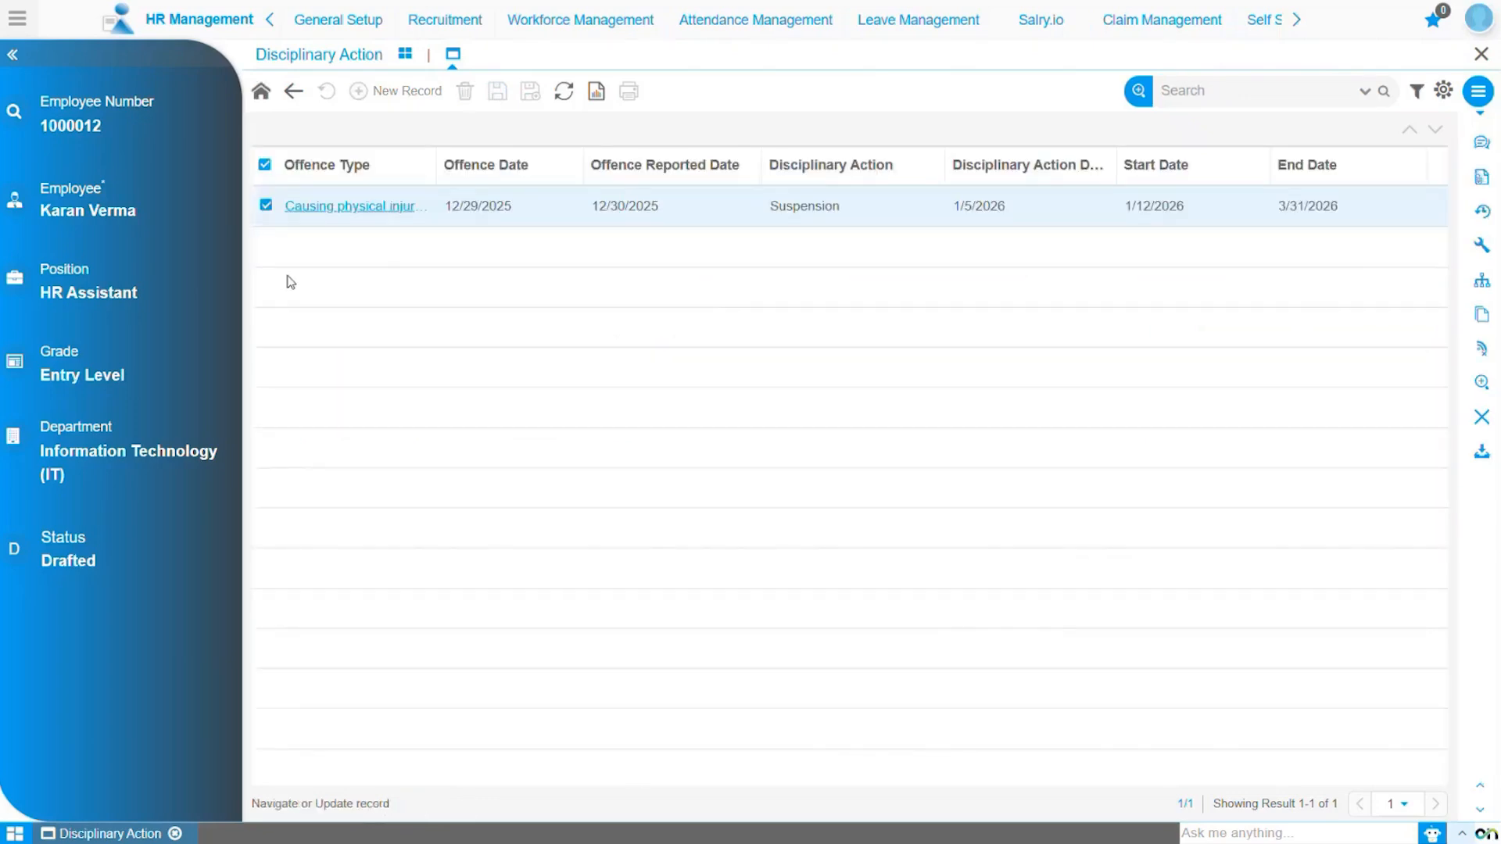
double_click(323, 223)
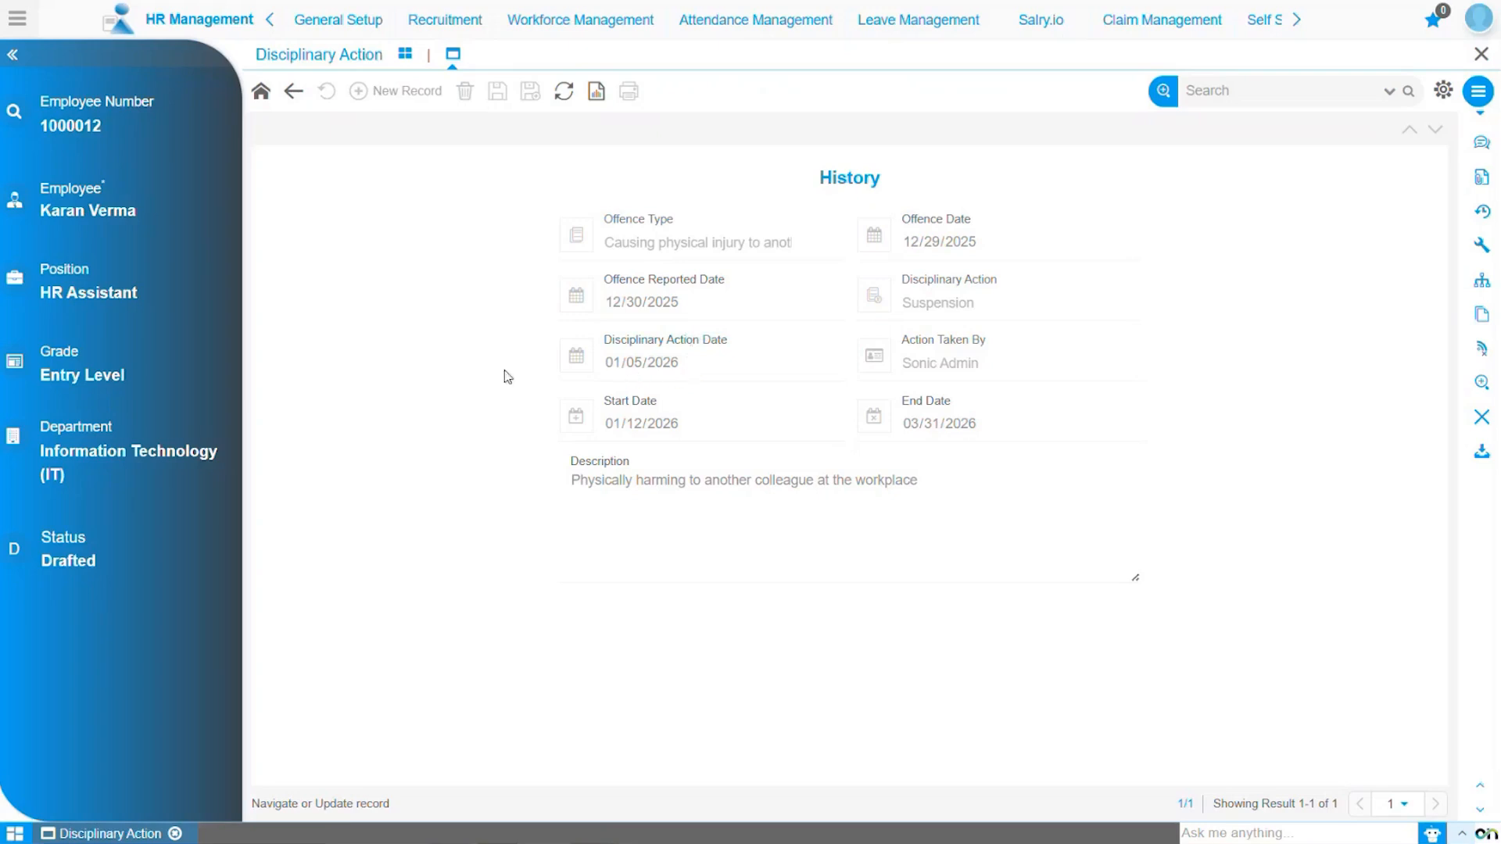
left_click(261, 93)
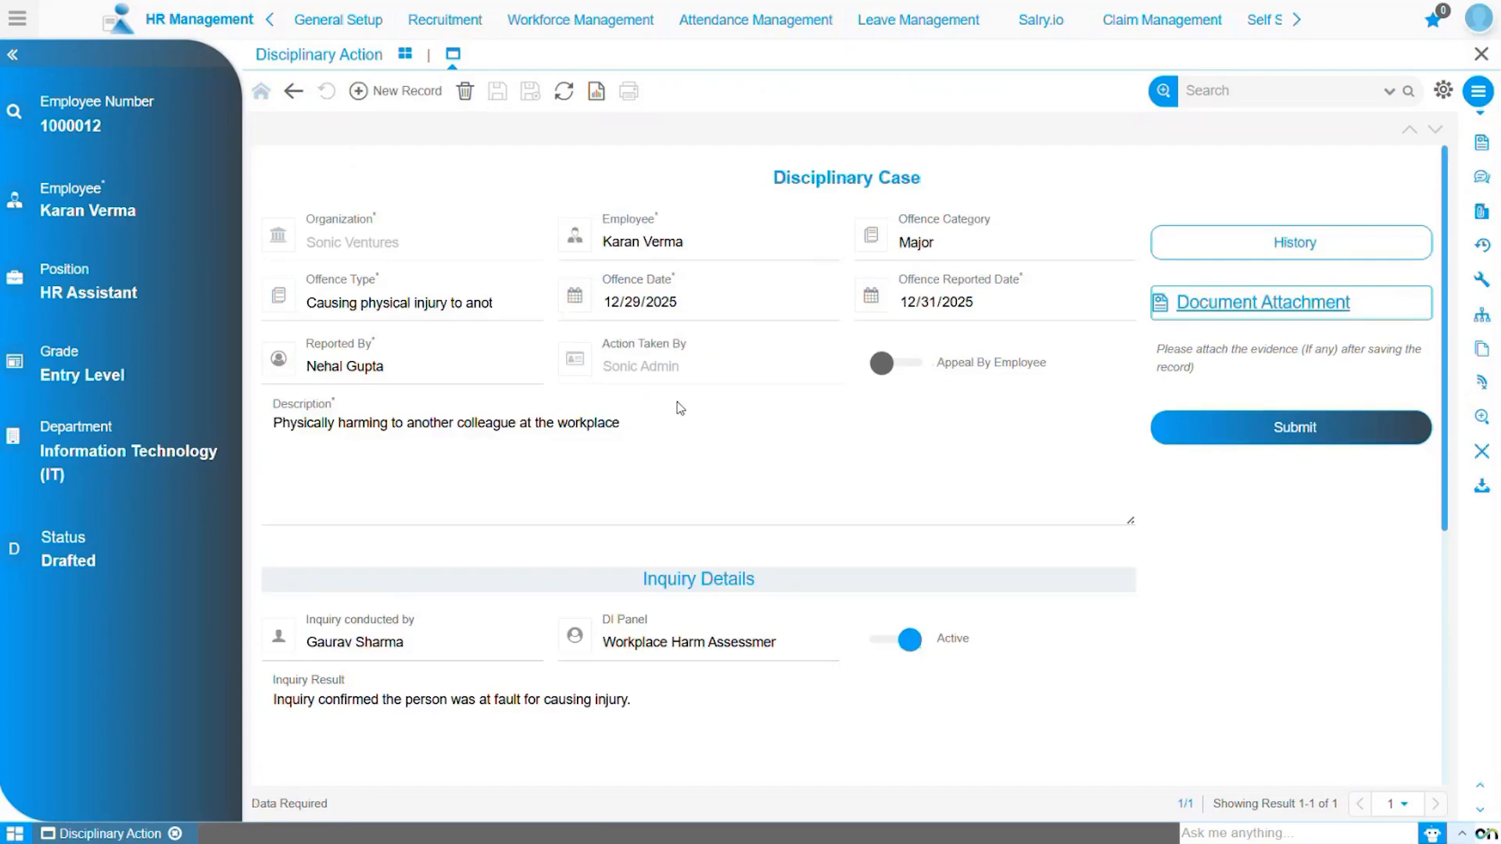
Submit the disciplinary case and confirm starting the process.
left_click(713, 413)
left_click(1267, 431)
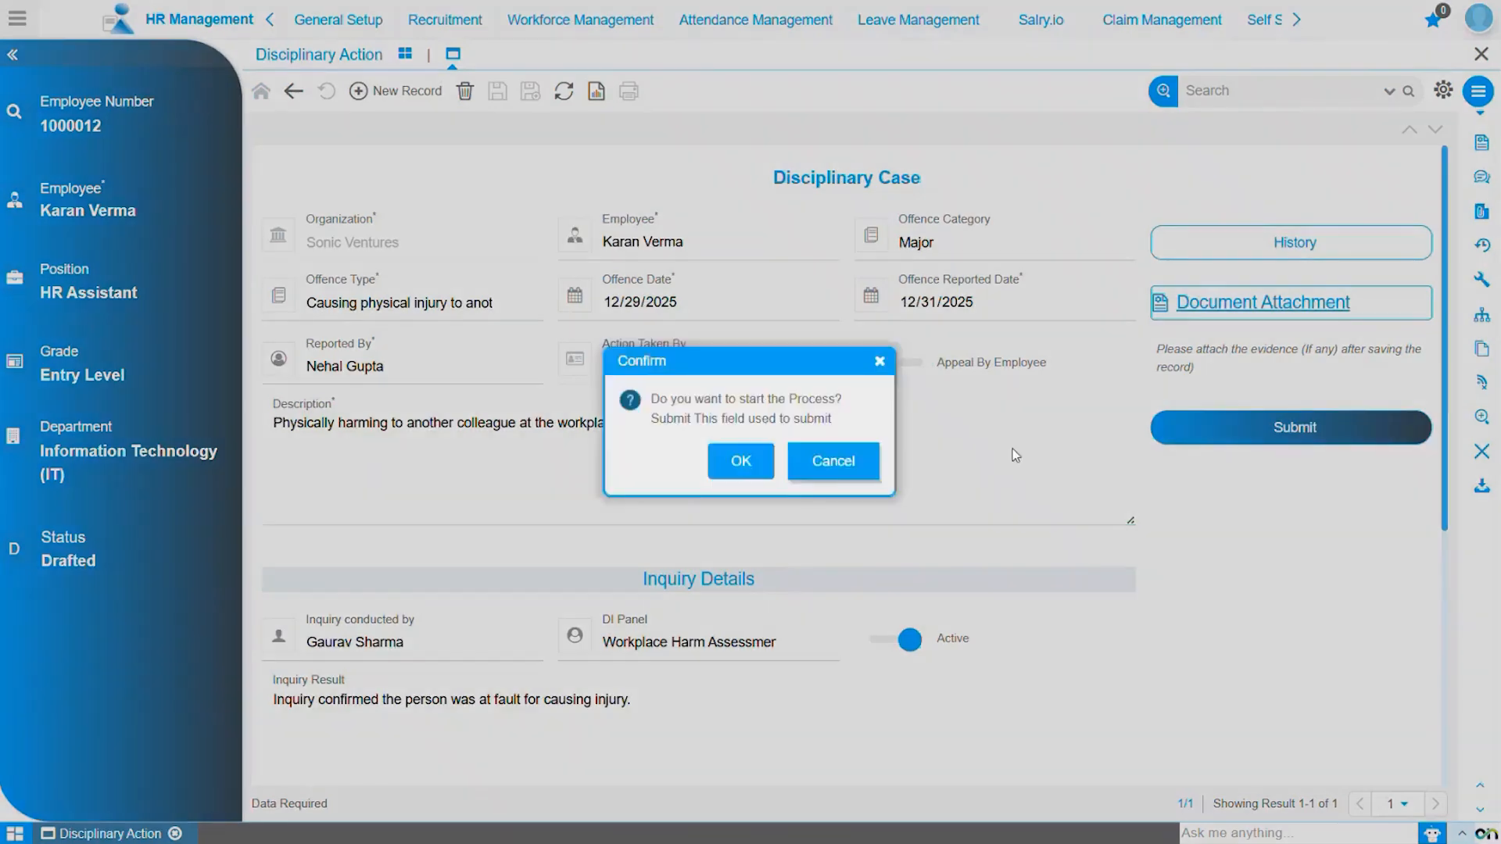
left_click(756, 467)
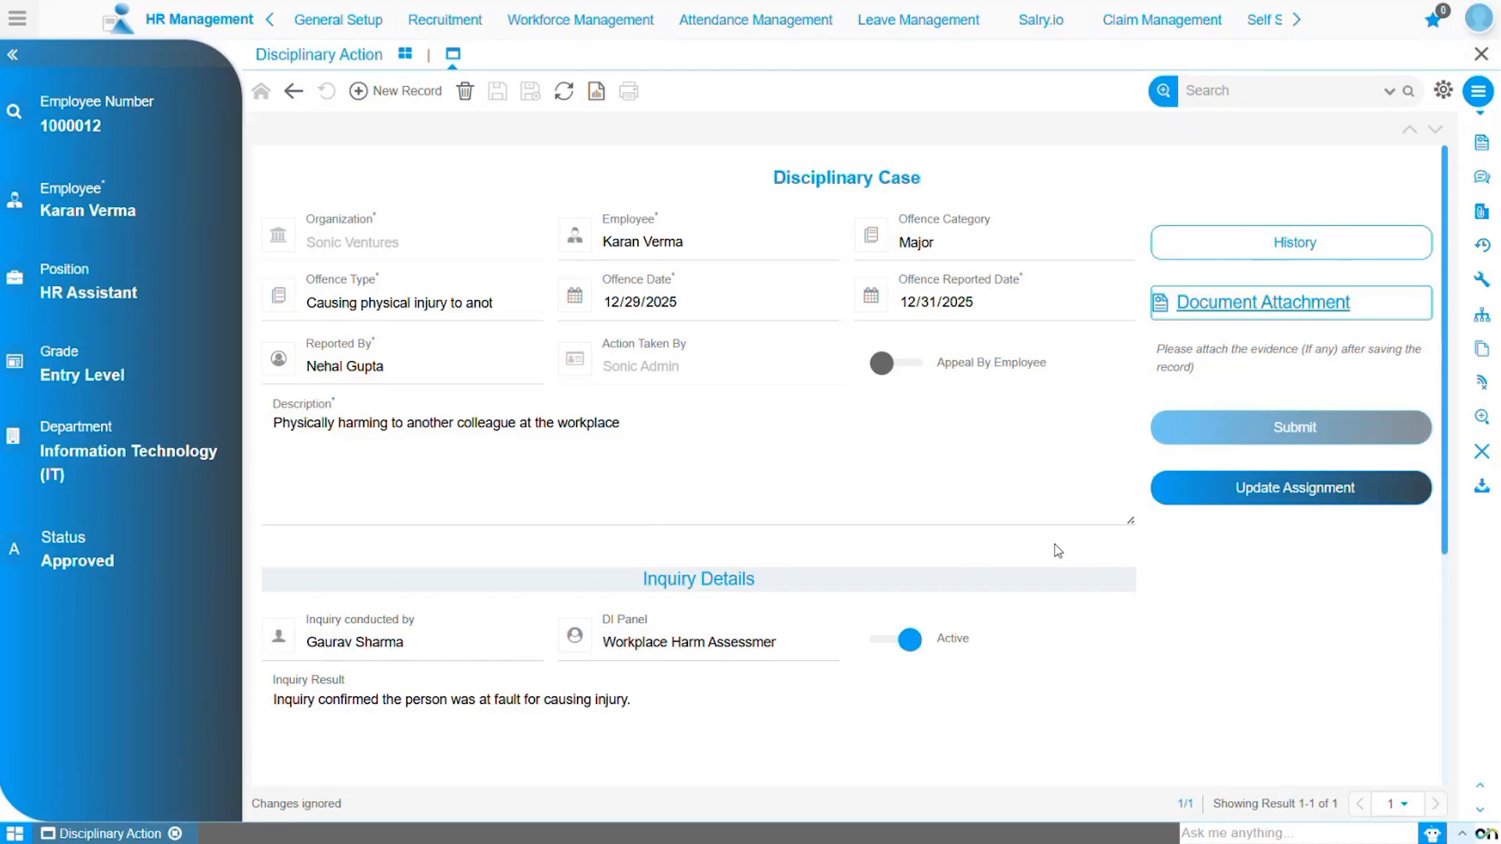
Turn on Change Assignment Status, choose Suspended with the category Suspension with Half pay, and save the record.
scroll(1021, 546, "down", 5)
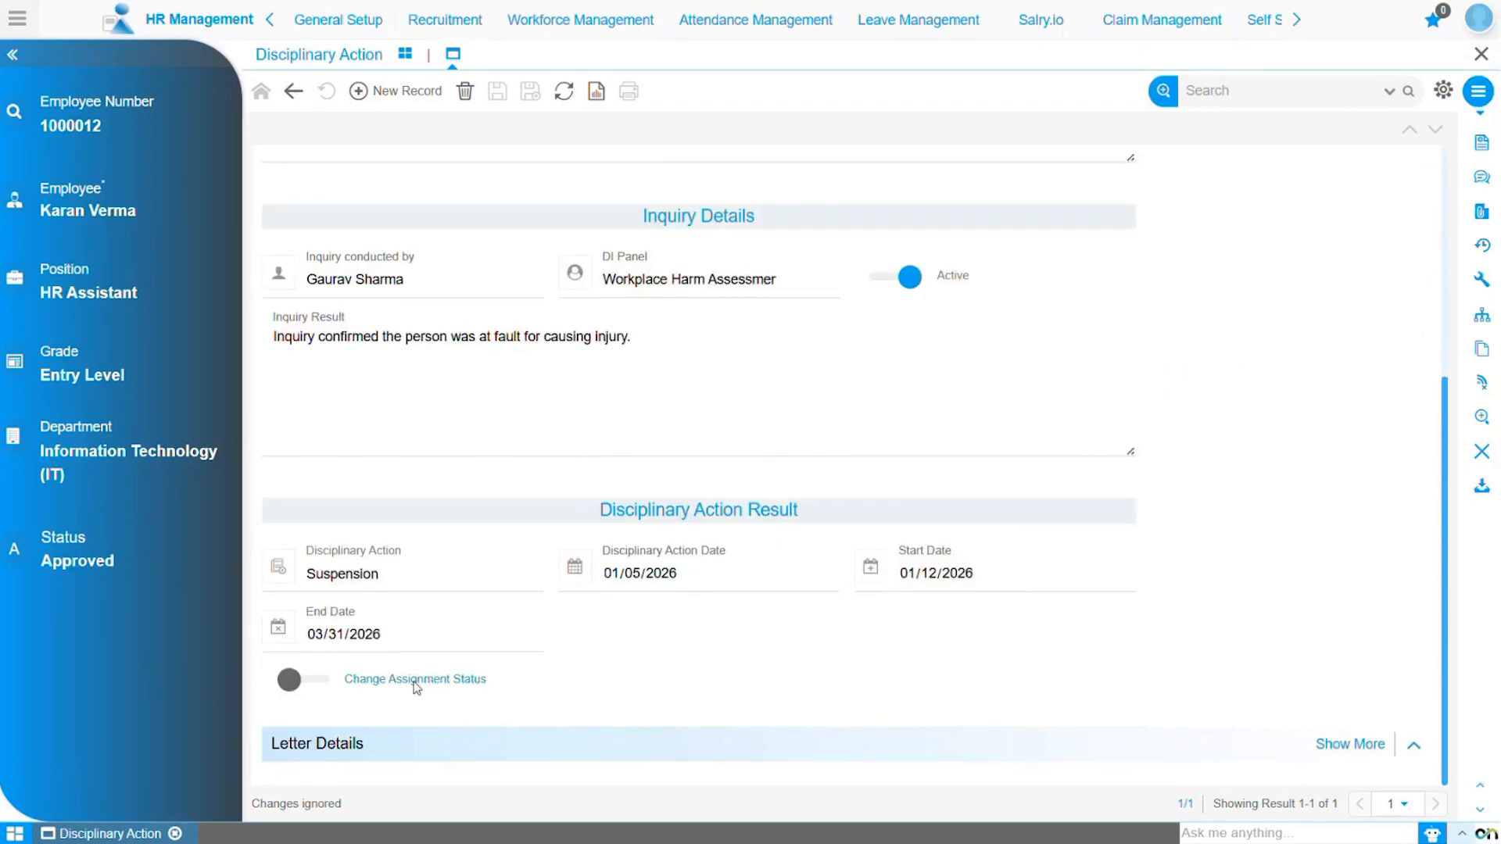
left_click(300, 683)
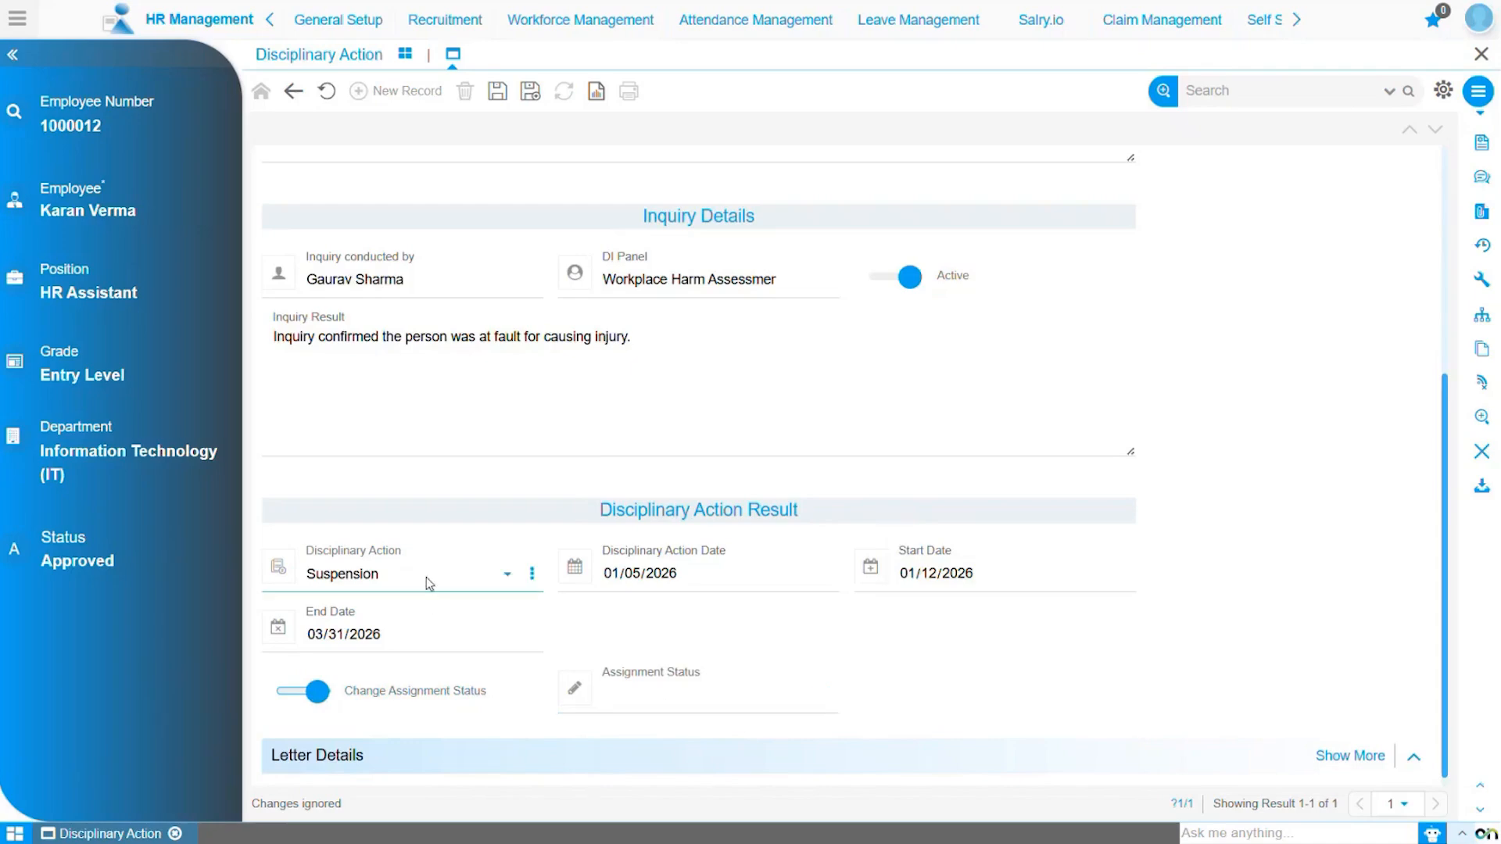
left_click(648, 694)
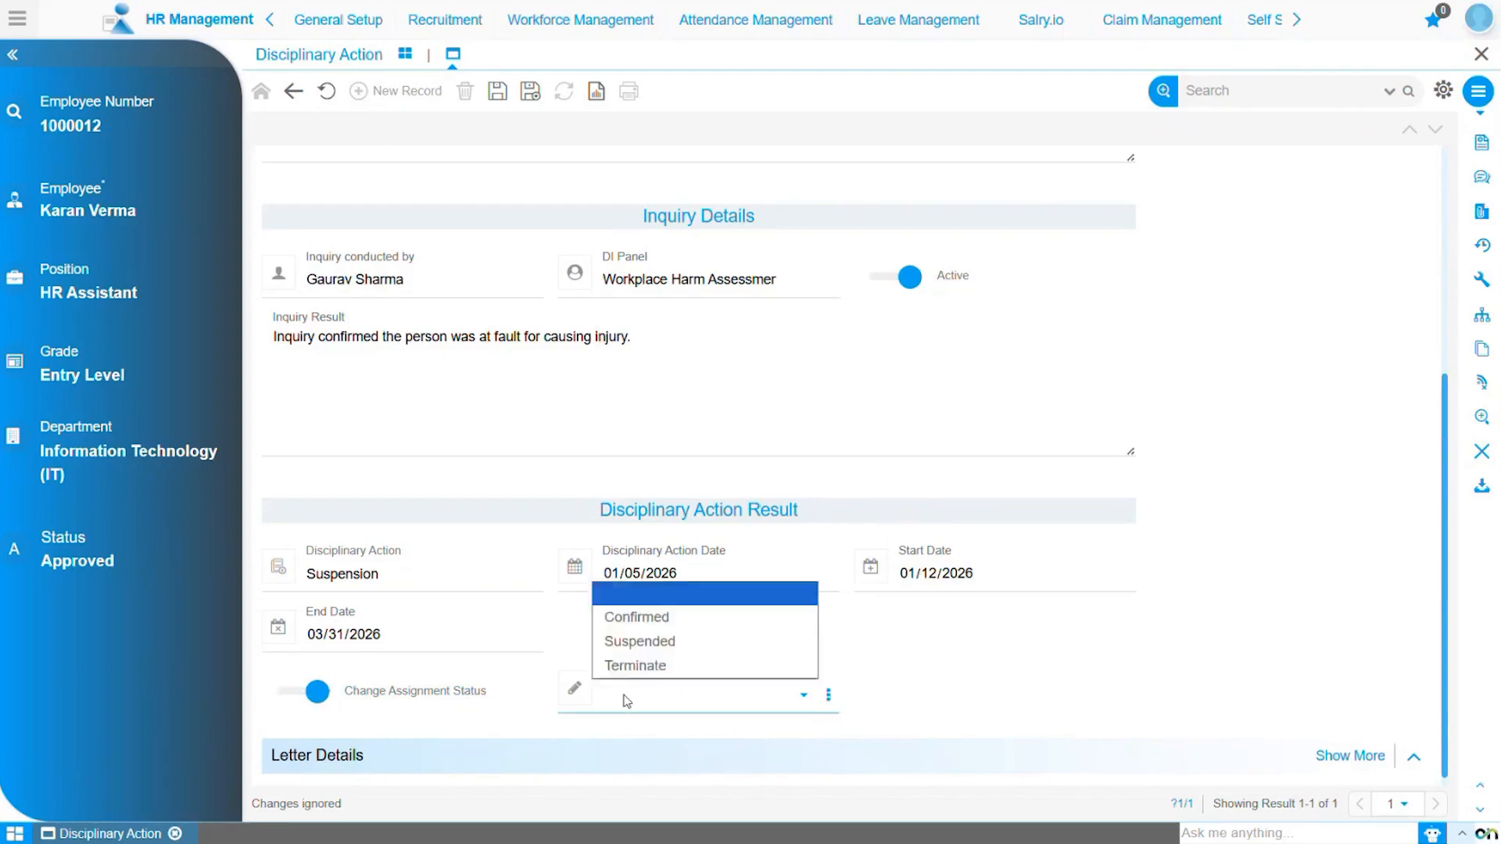
left_click(641, 642)
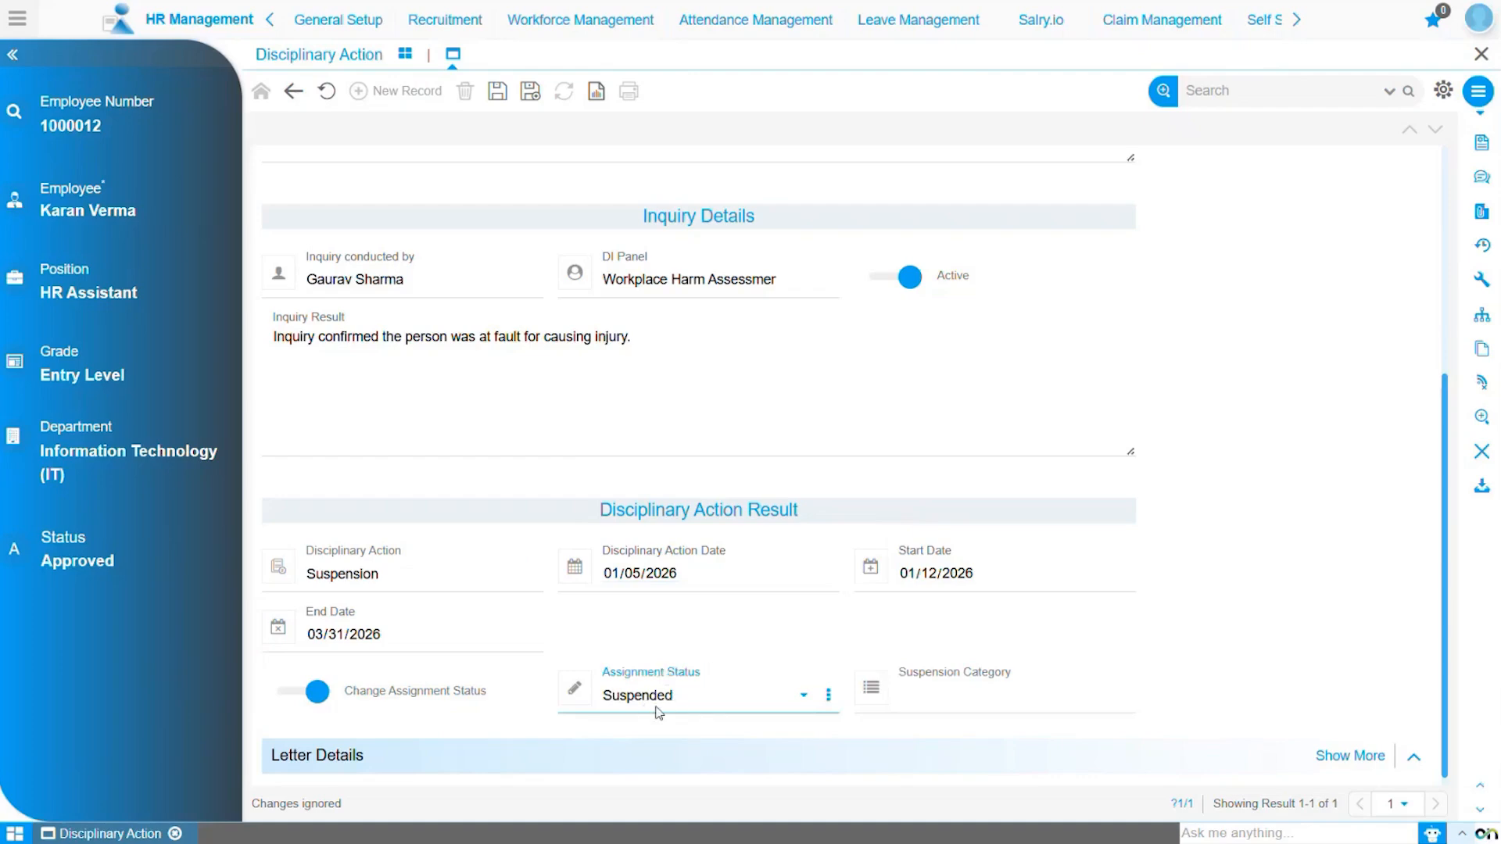
left_click(938, 705)
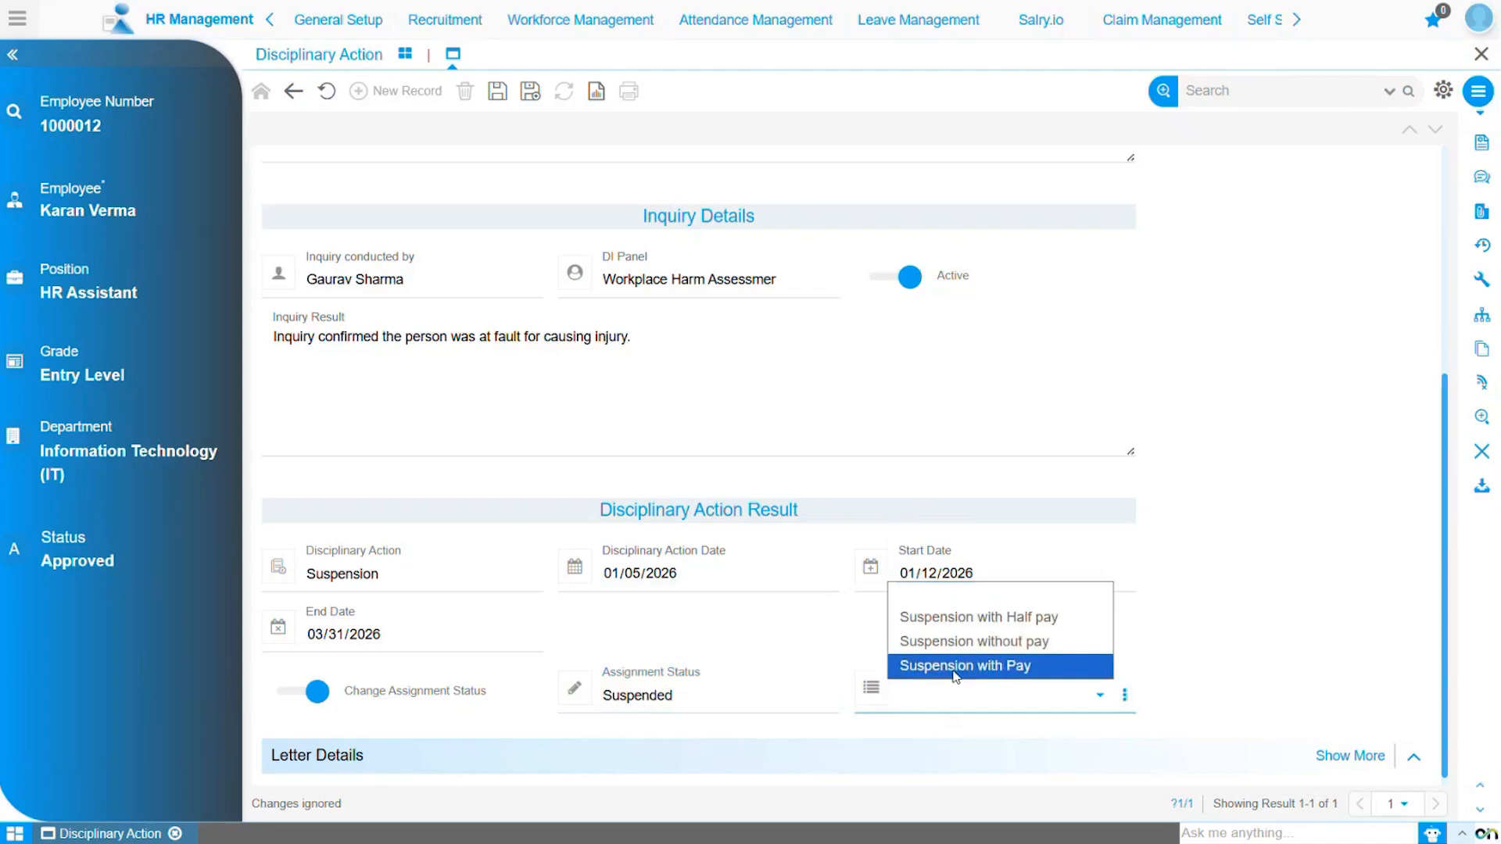
left_click(951, 617)
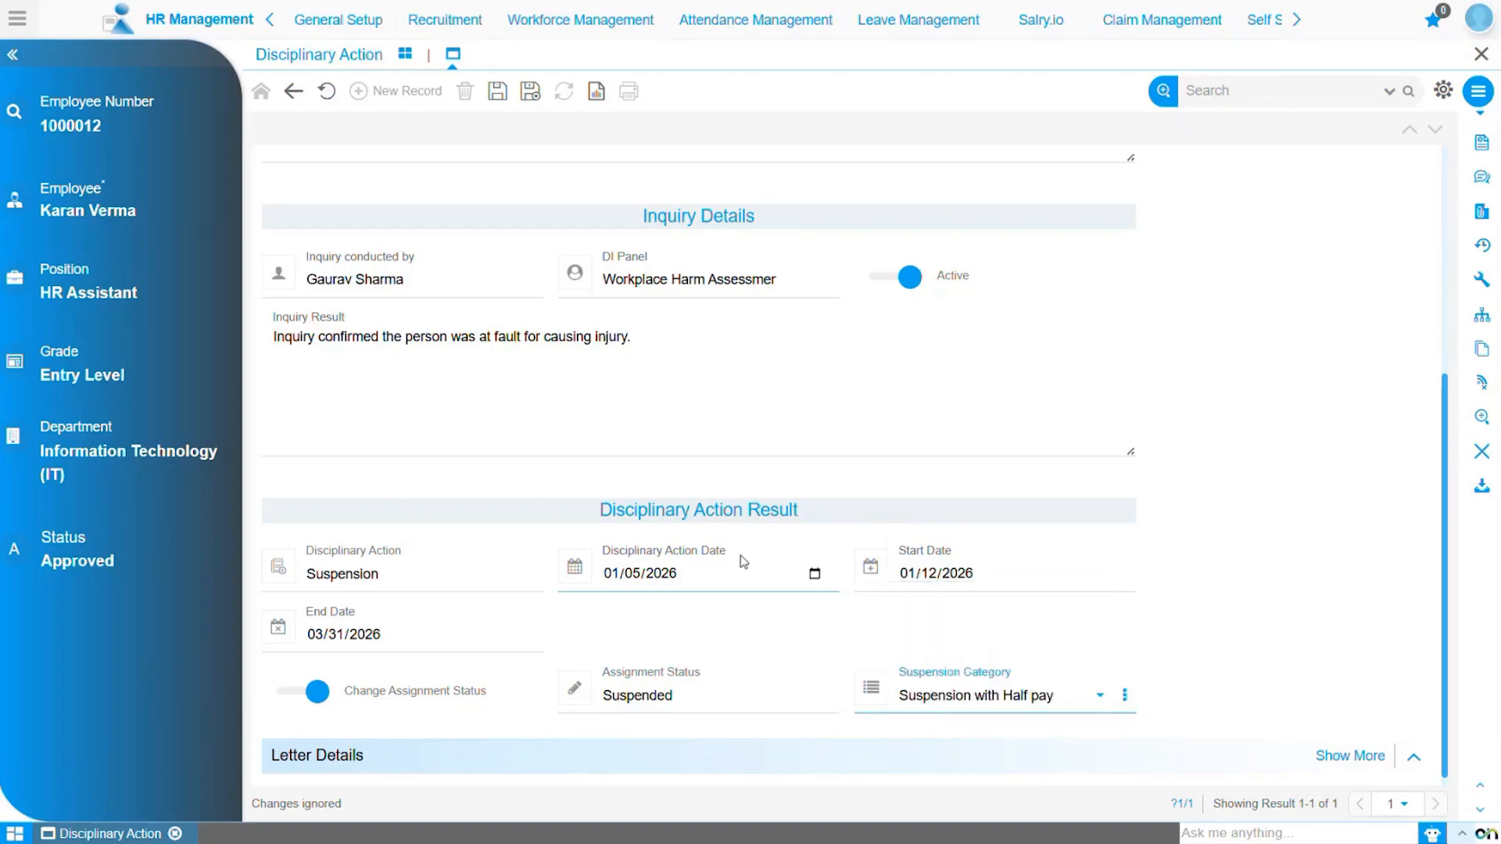
left_click(497, 92)
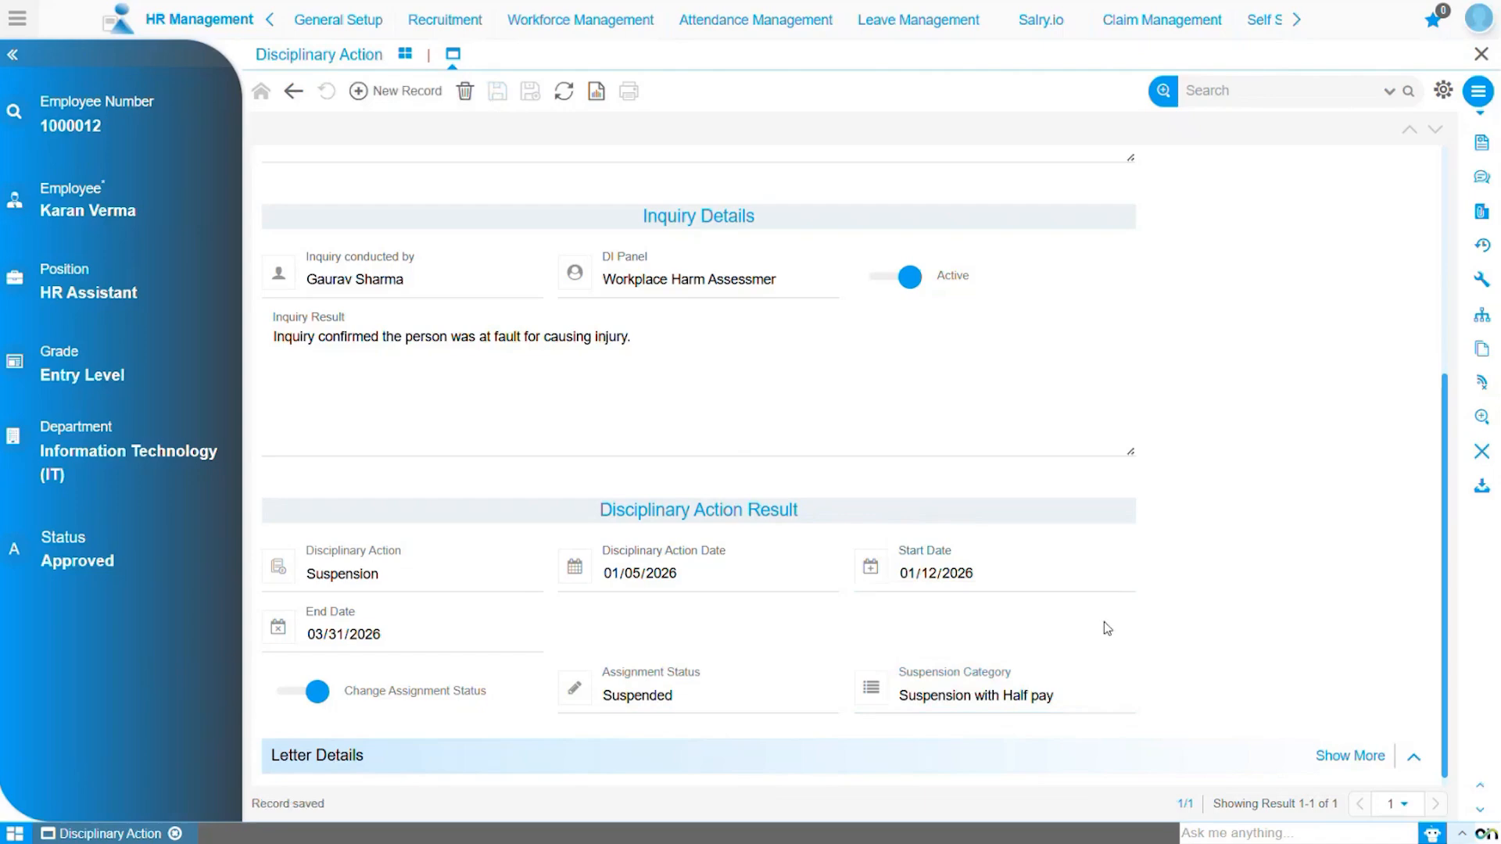
Run Update Assignment on the disciplinary case and confirm it.
scroll(1163, 627, "up", 4)
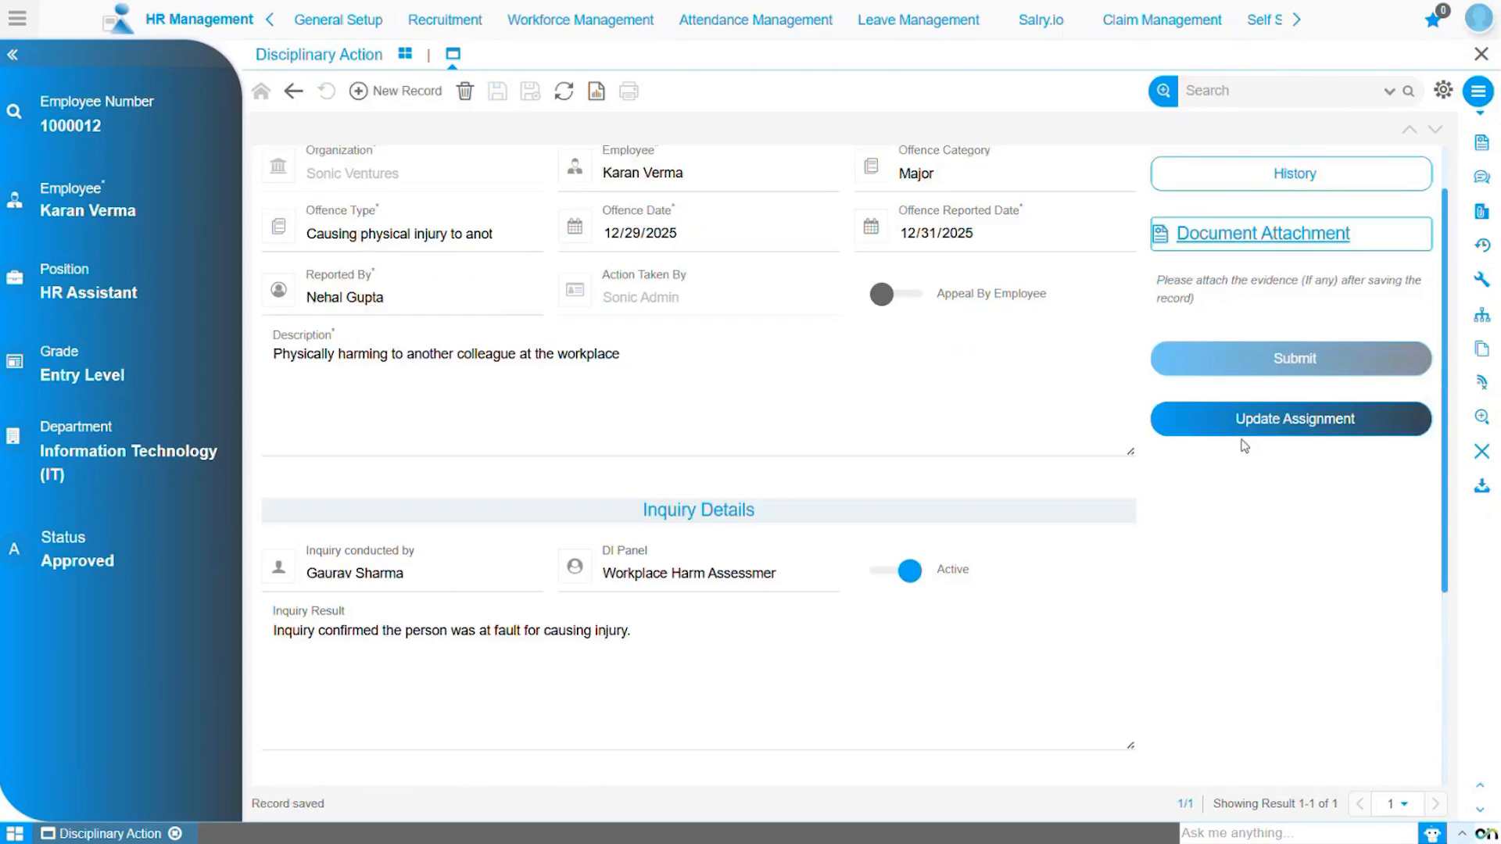
left_click(1241, 432)
left_click(739, 471)
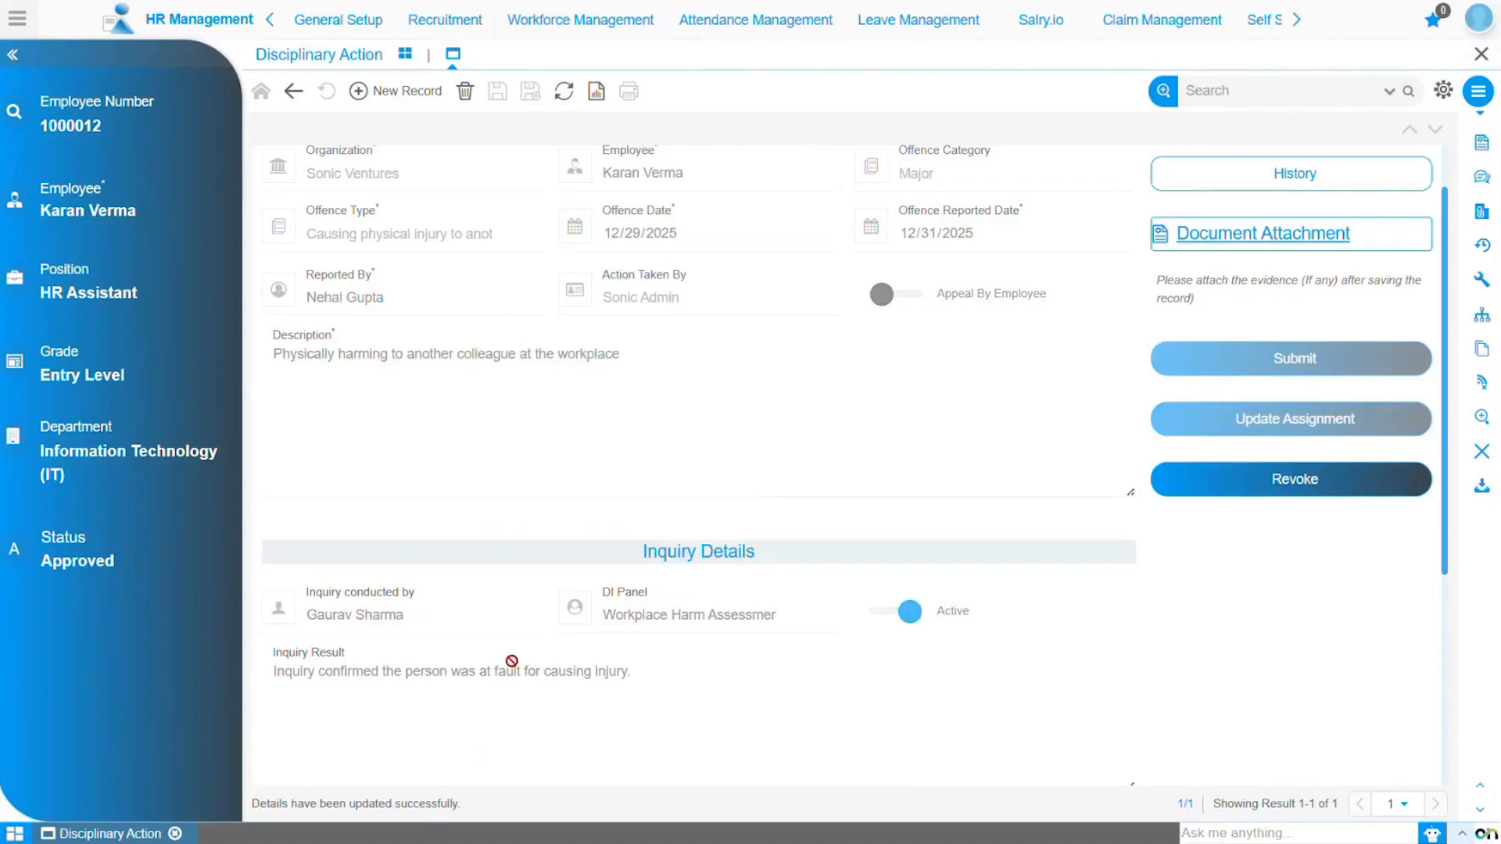
scroll(512, 662, "up", 1)
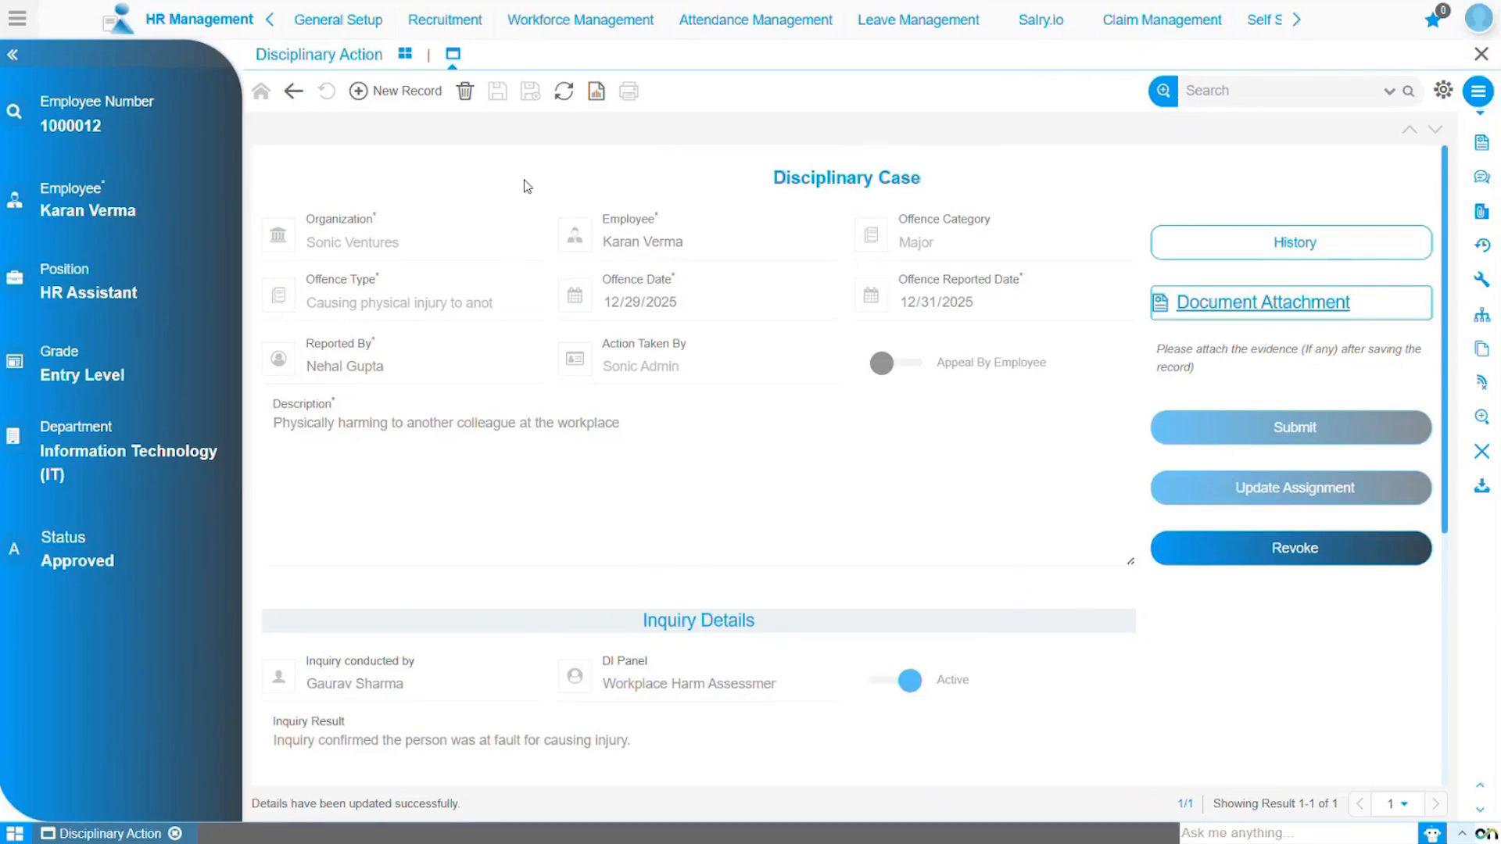
Open the disciplined employee's record in Employee Work Information and check the assignment status and suspension category.
left_click(566, 22)
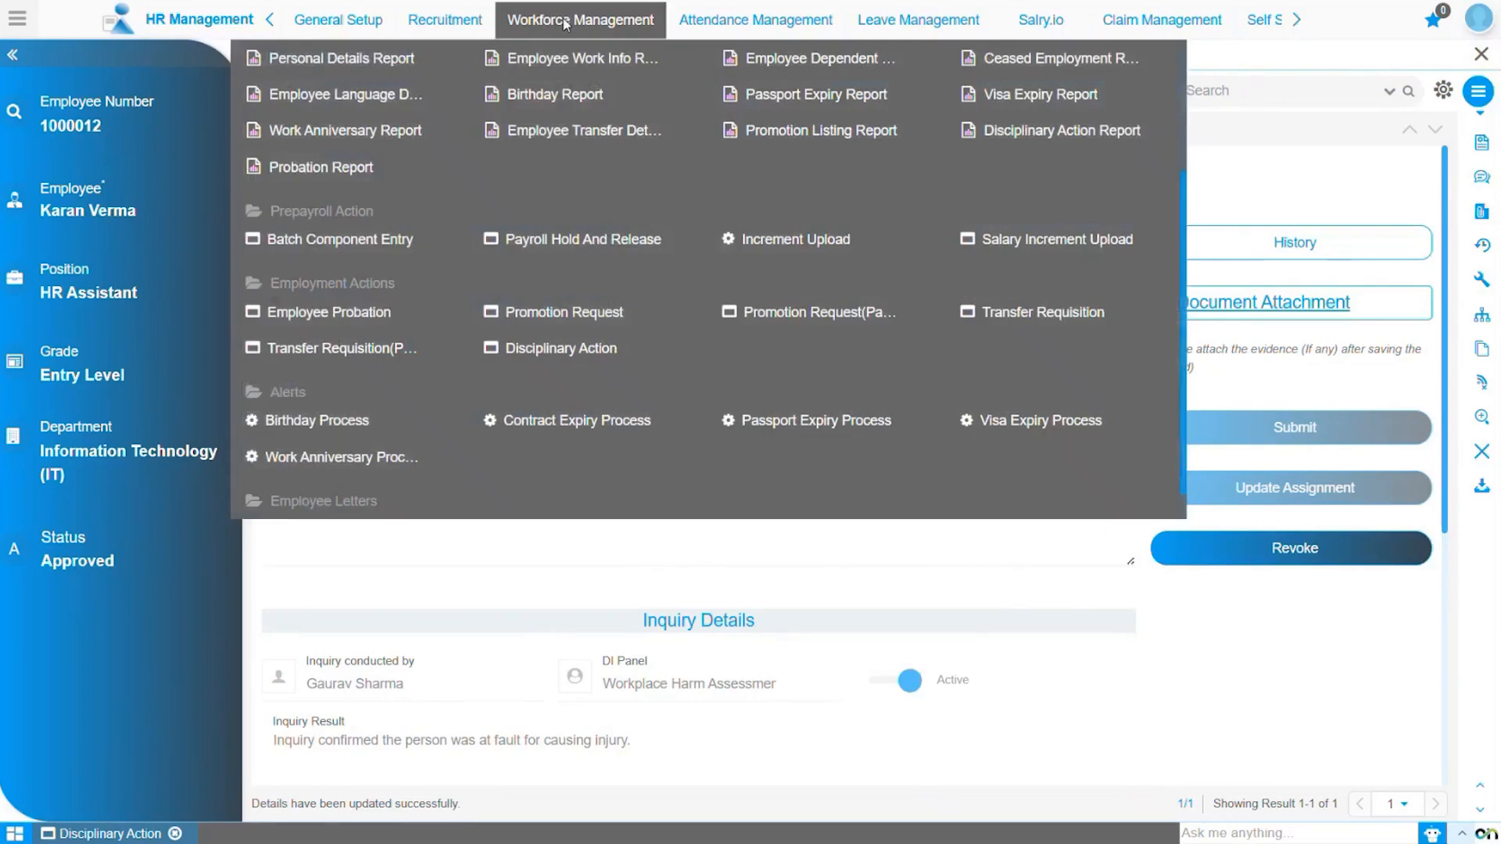
scroll(561, 87, "up", 3)
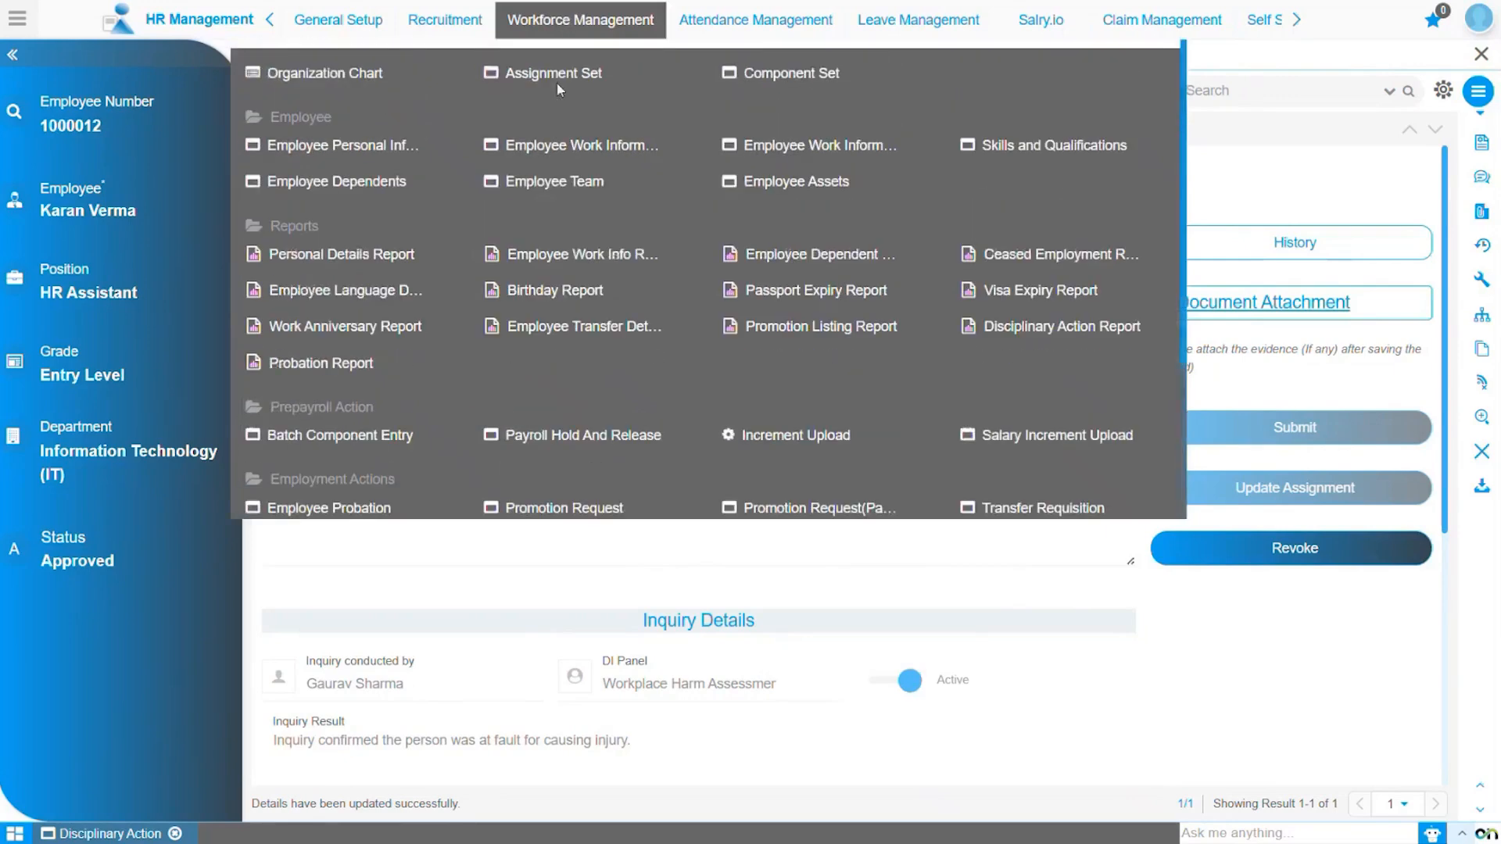
left_click(569, 150)
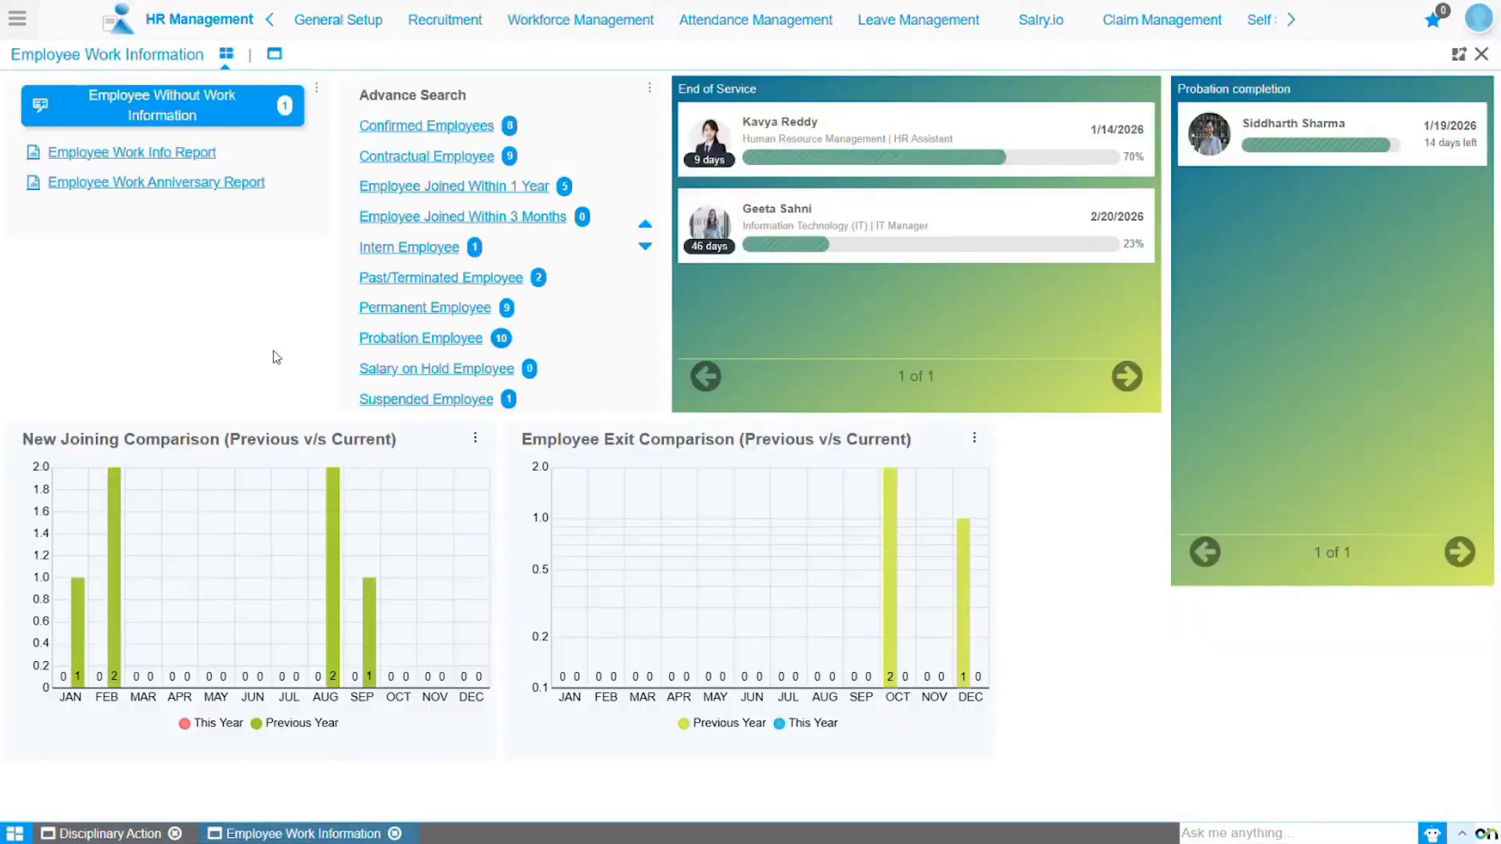
left_click(268, 54)
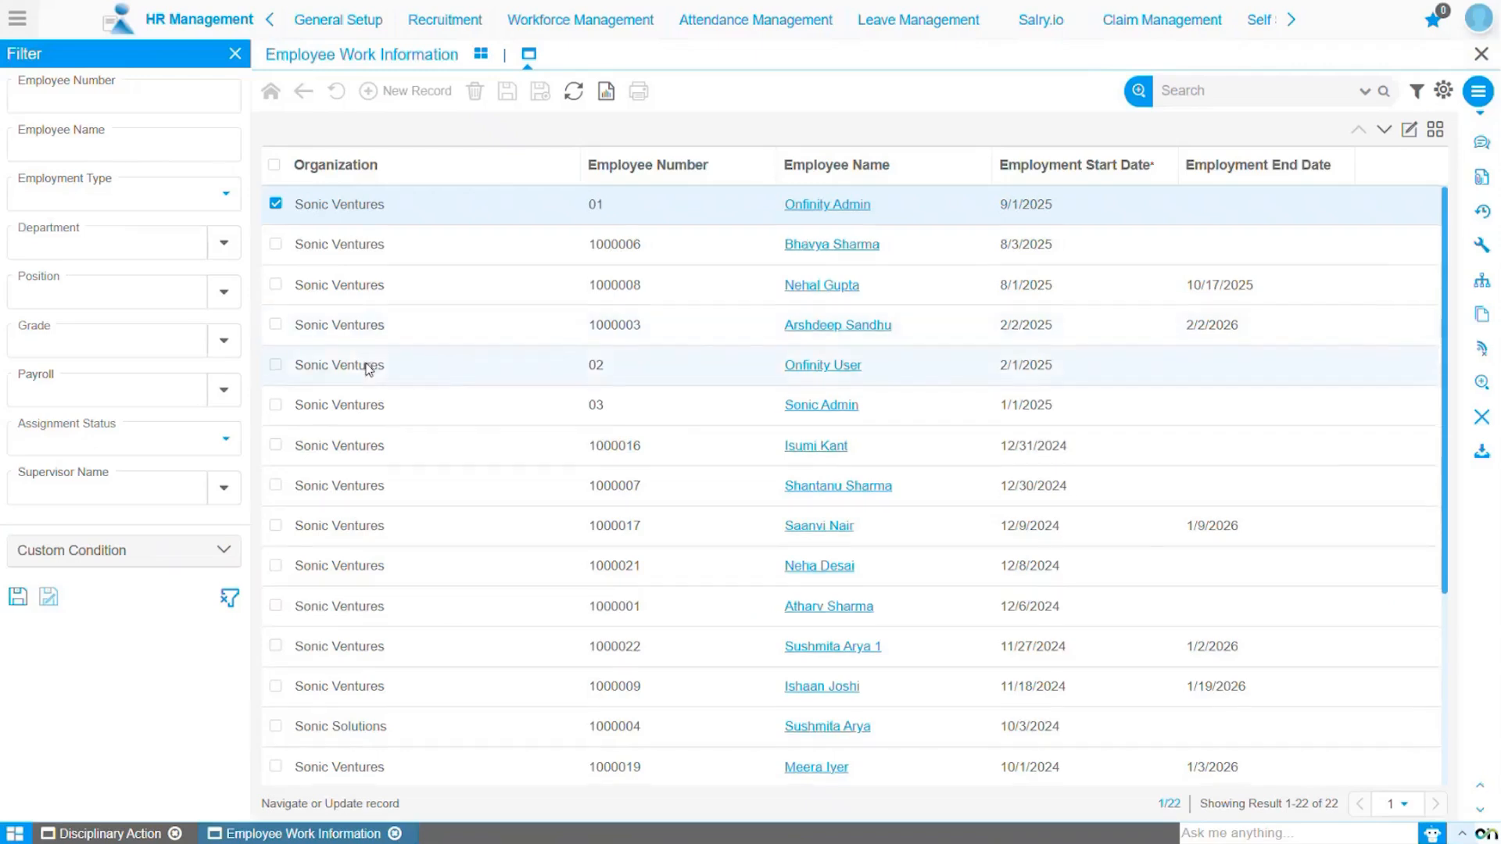
scroll(368, 368, "down", 3)
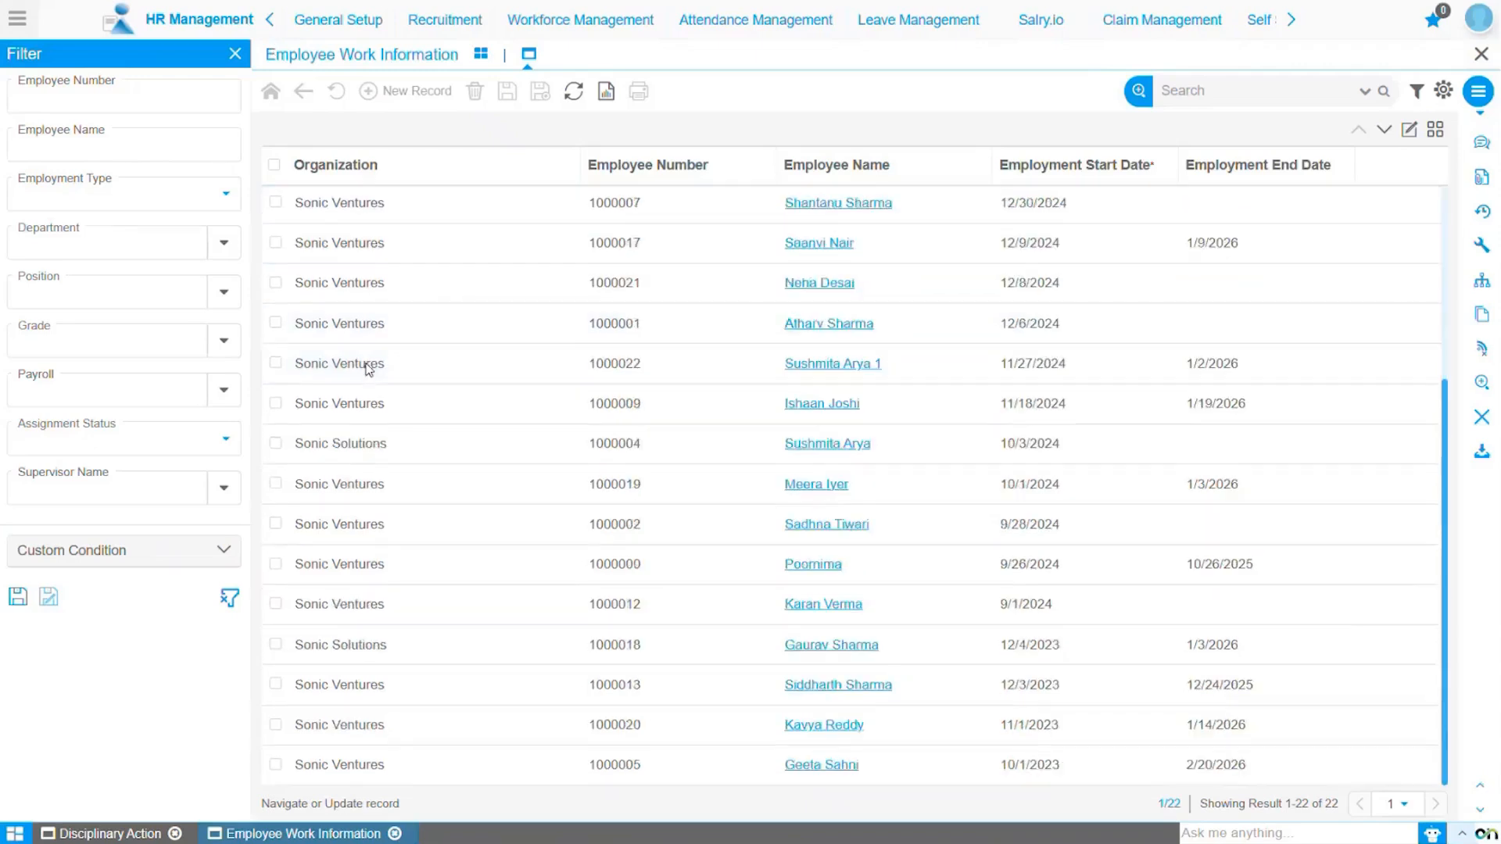
left_click(799, 606)
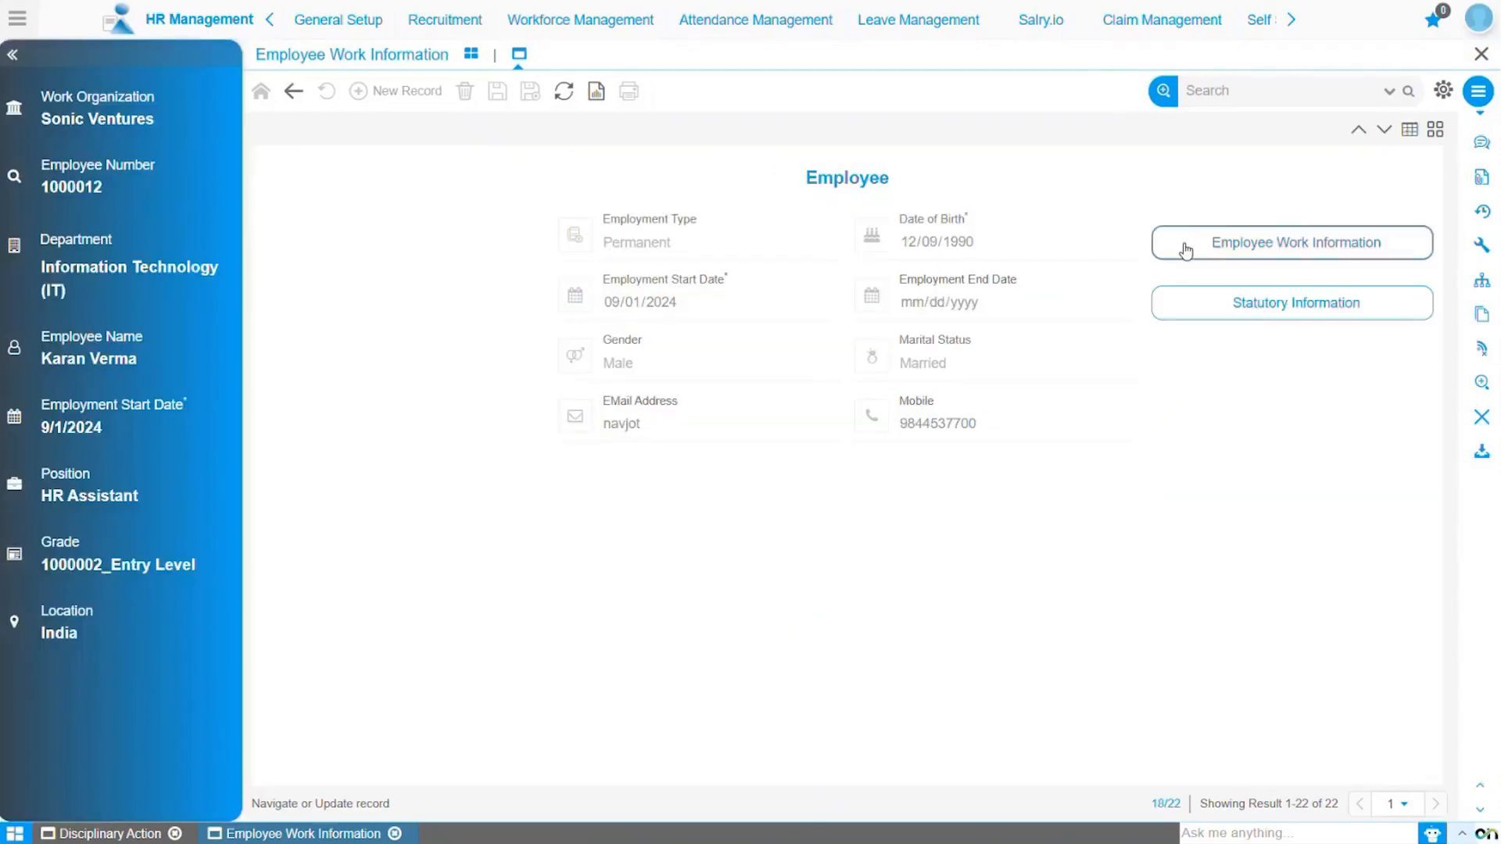
left_click(1186, 248)
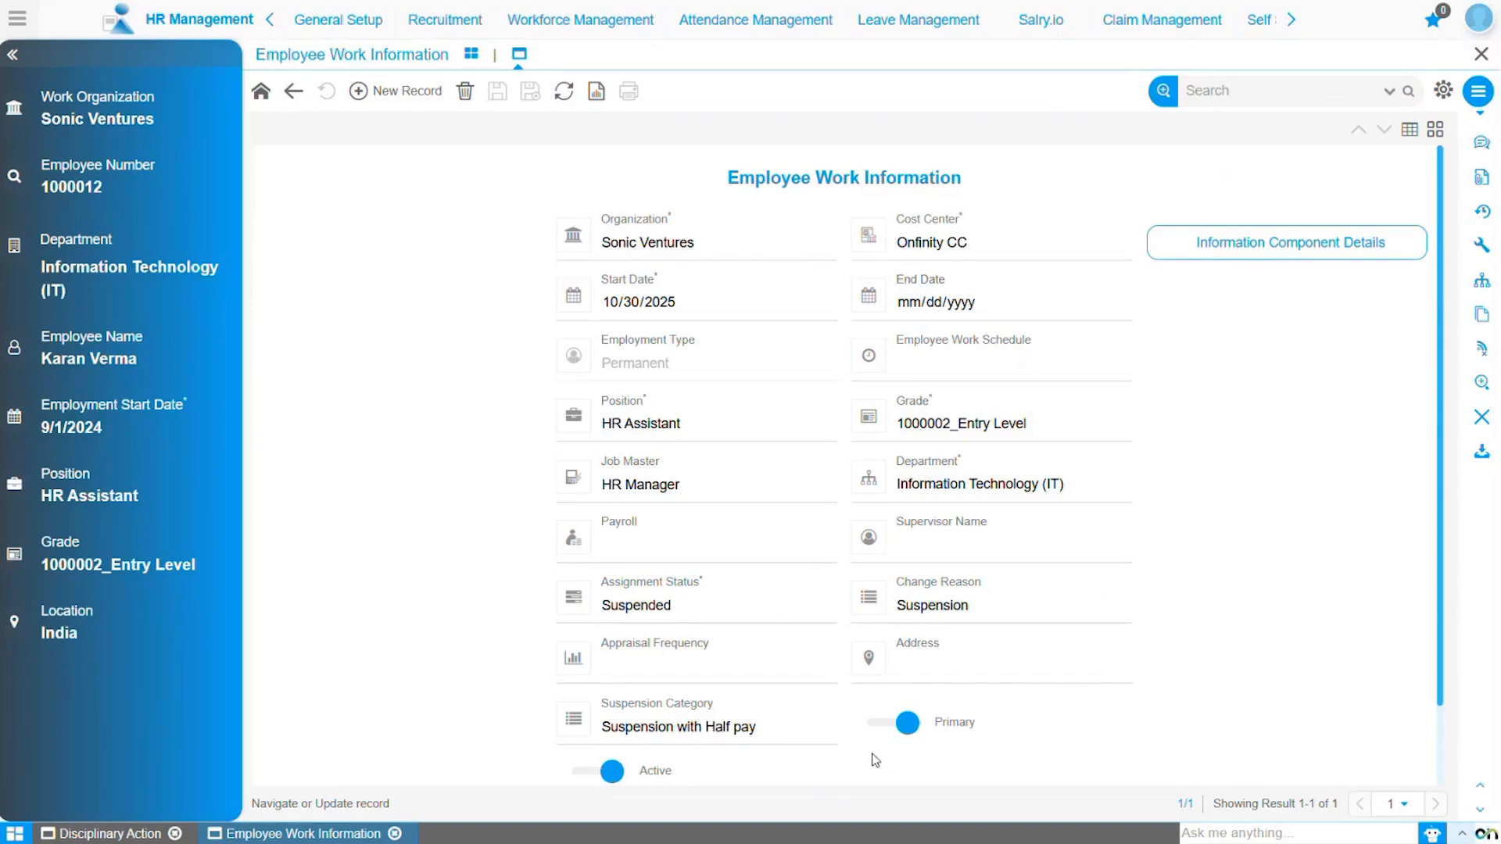
Return to the disciplinary case, generate its Suspension Disciplinary Letter as a PDF, and read through the letter.
left_click(137, 834)
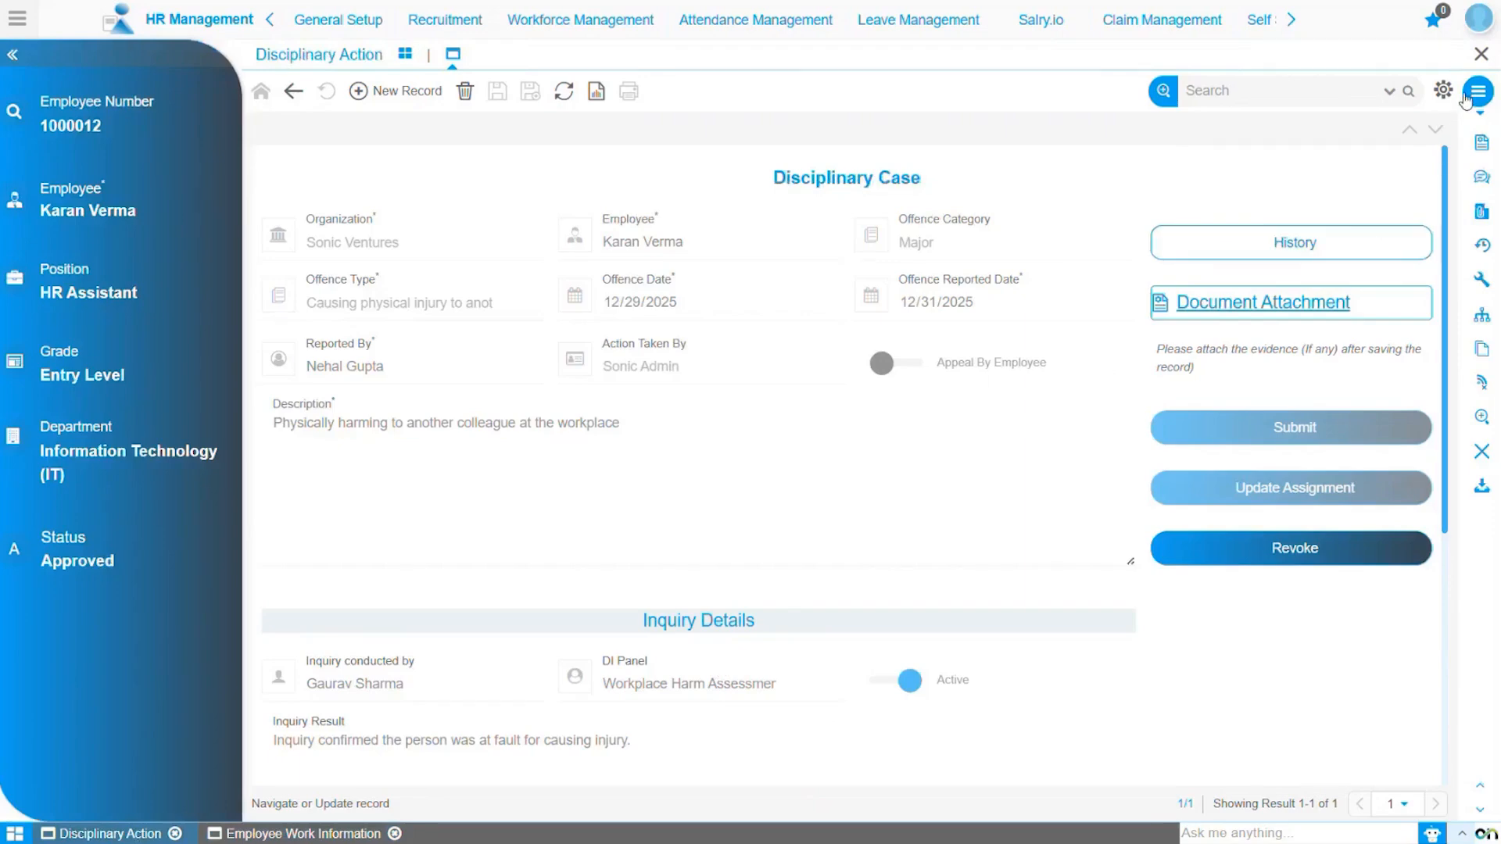
left_click(1474, 97)
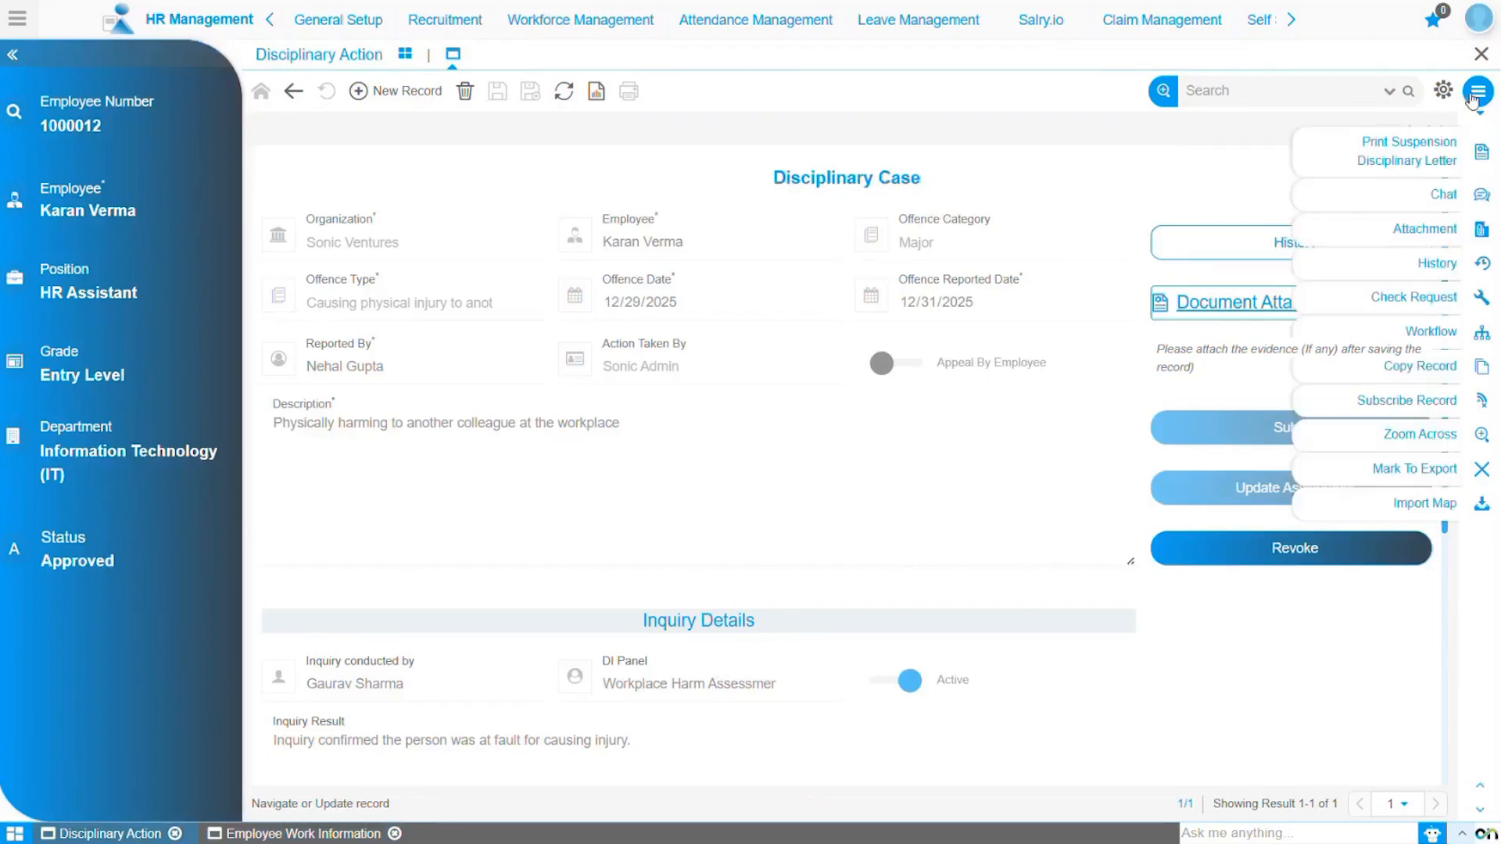
left_click(1435, 171)
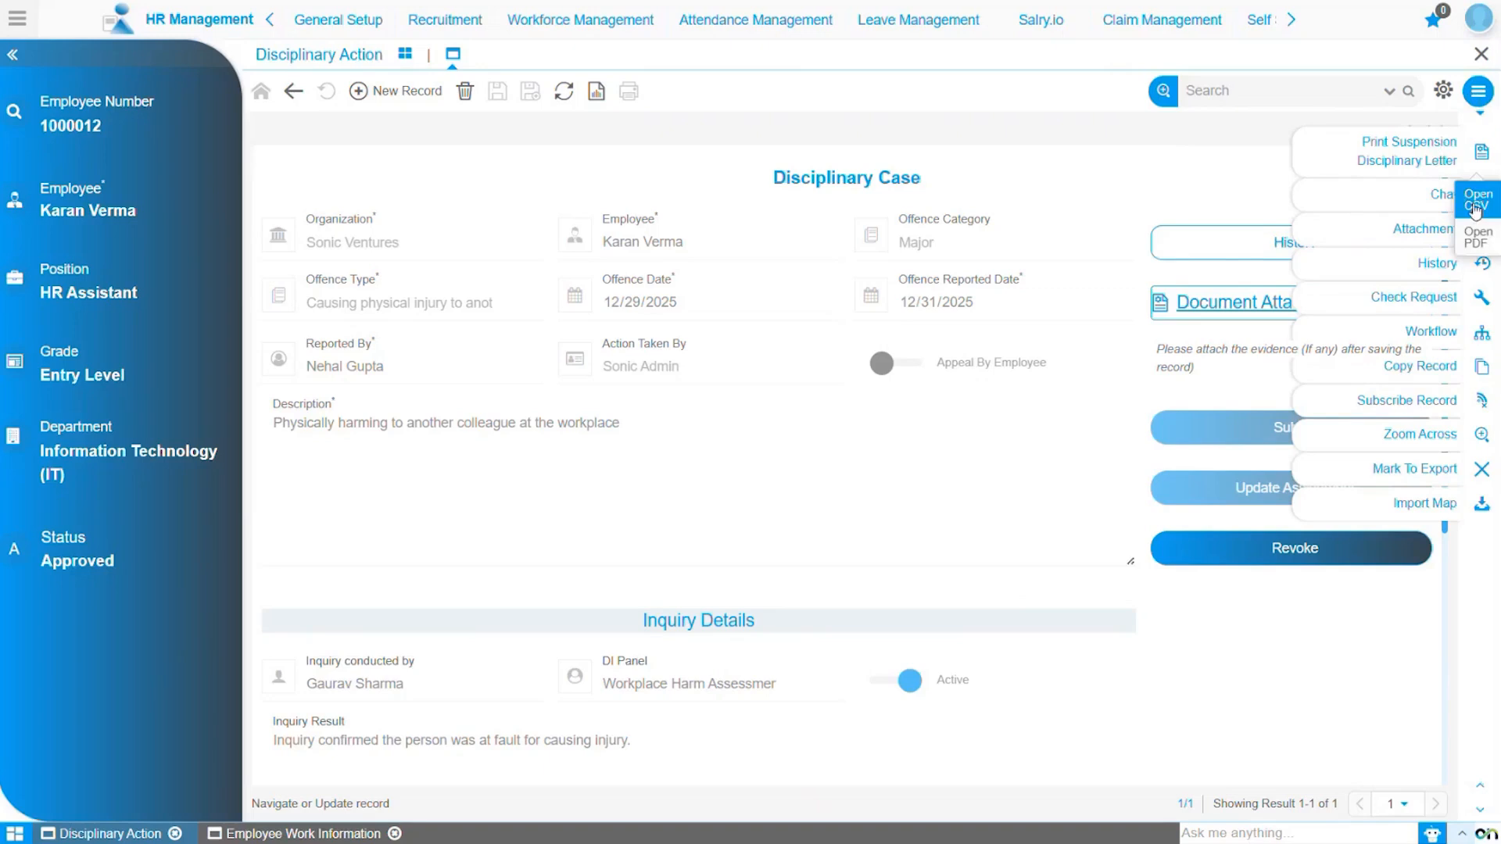
left_click(1477, 243)
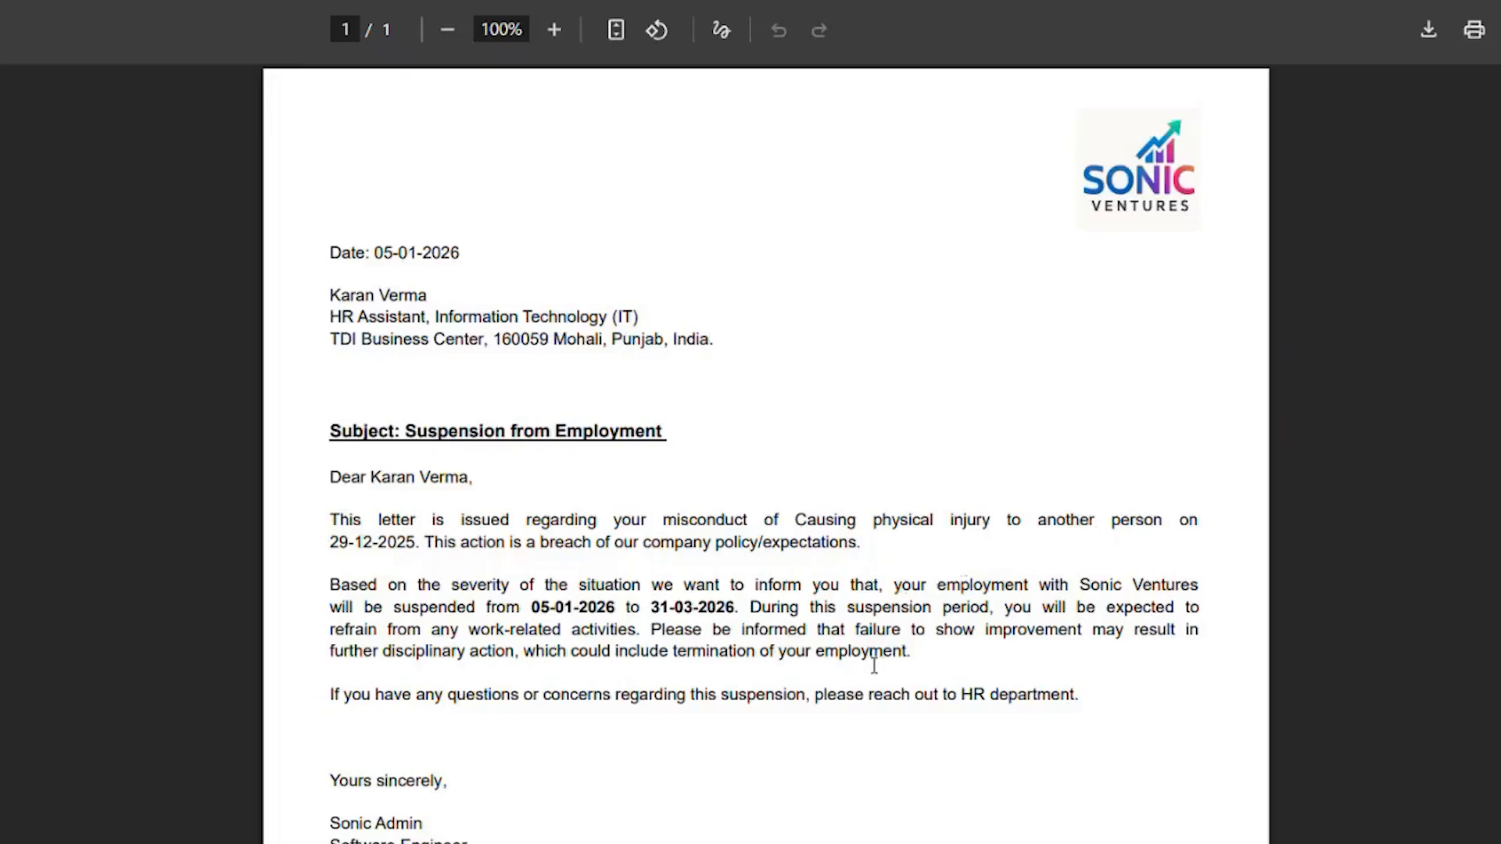
scroll(874, 665, "down", 5)
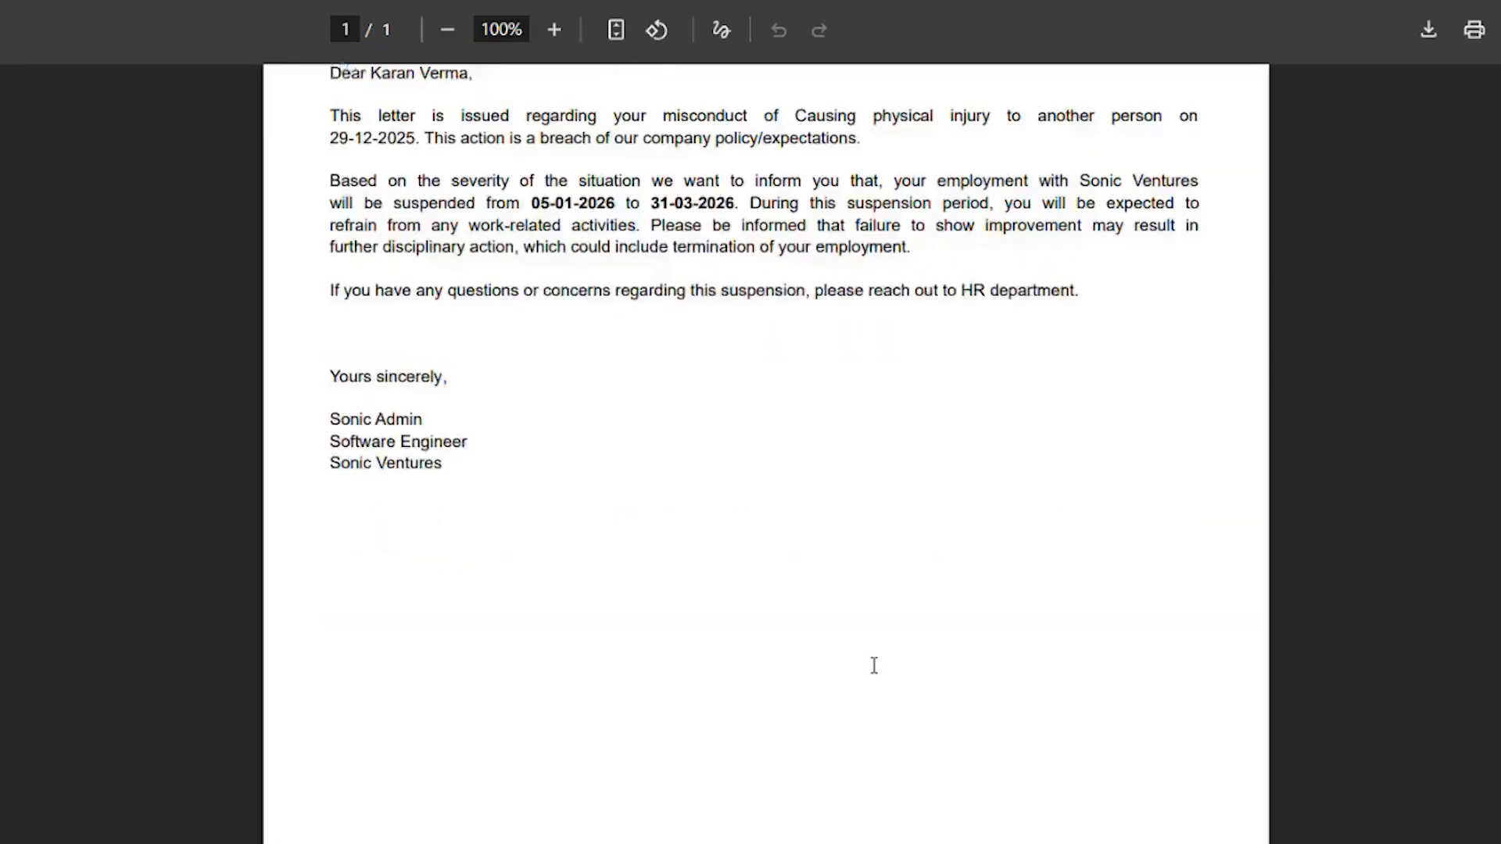
scroll(874, 666, "up", 5)
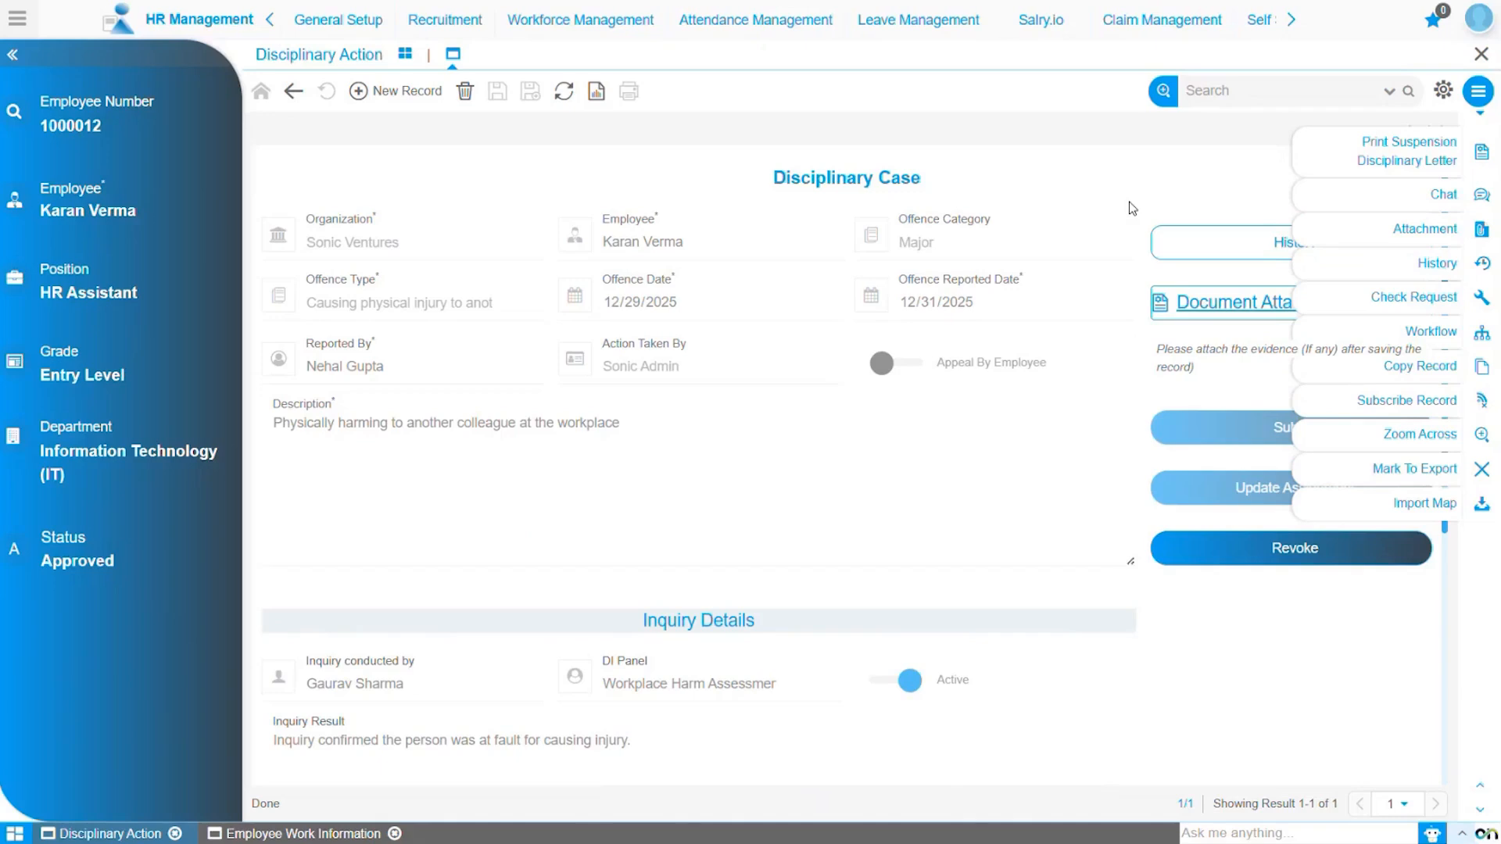
scroll(545, 596, "down", 3)
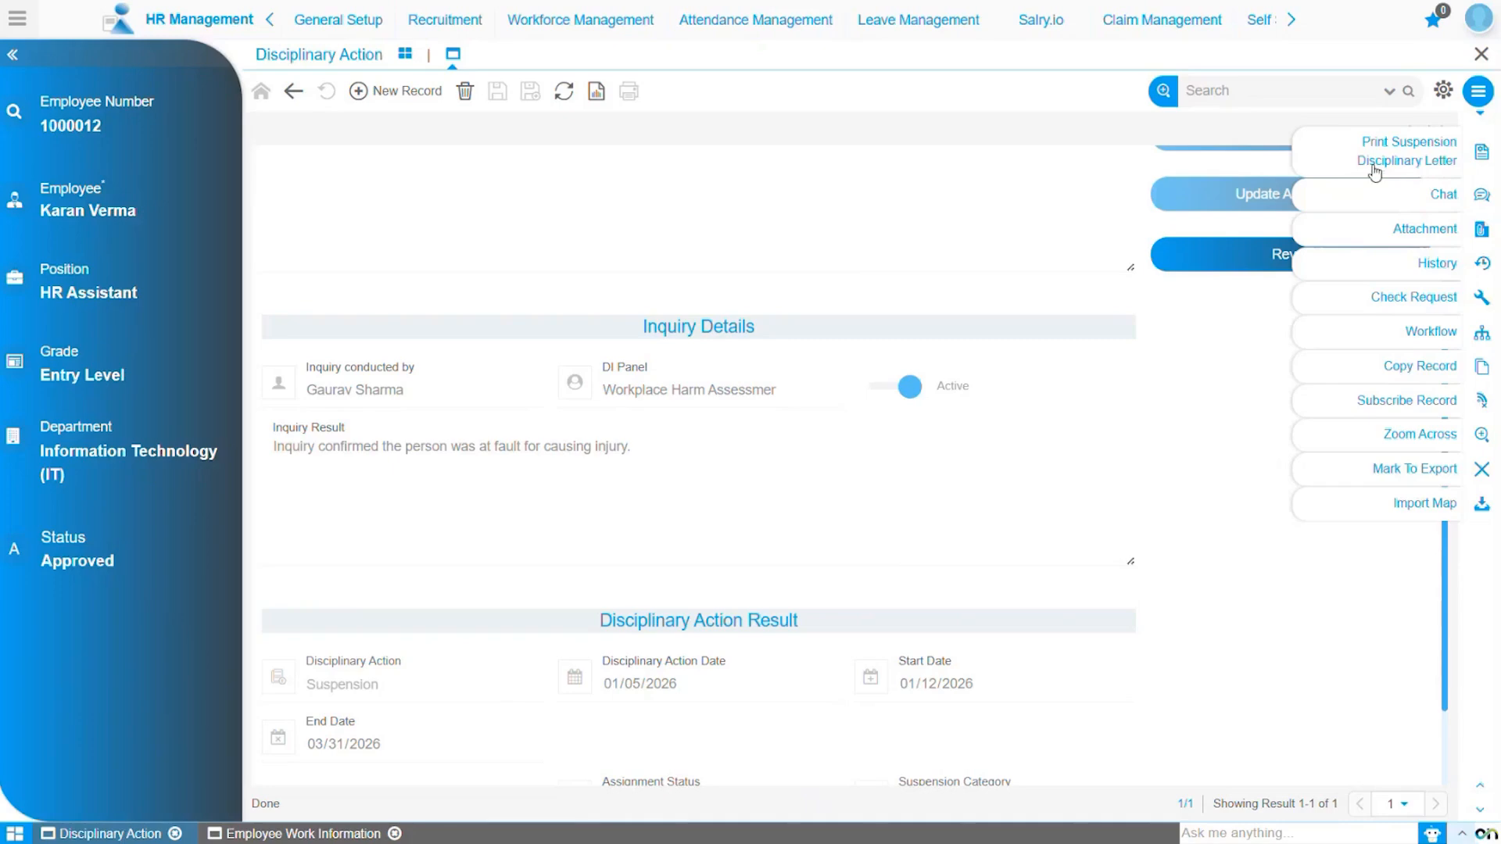
left_click(1478, 107)
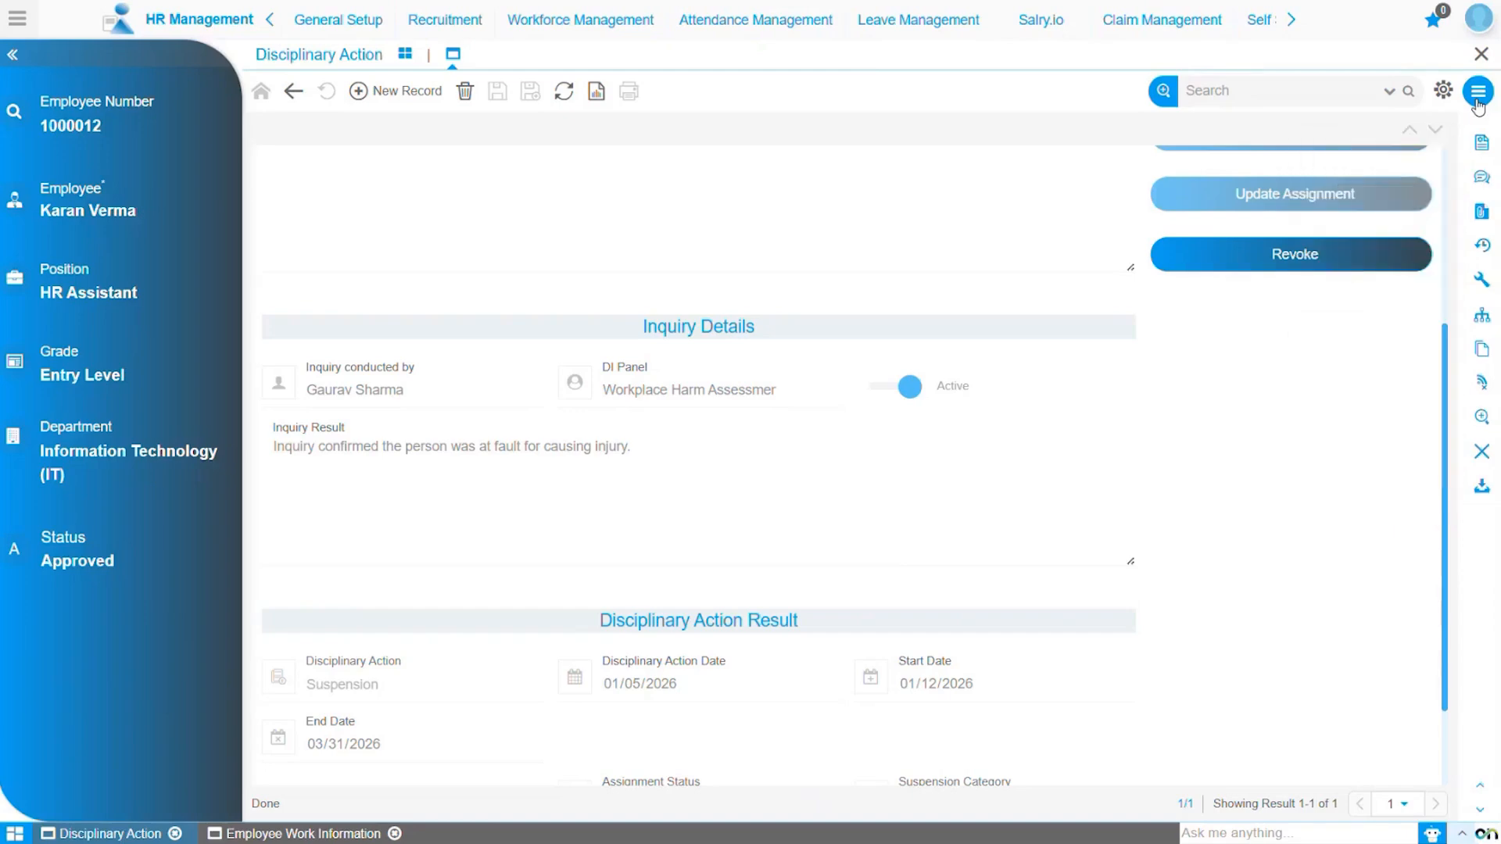
Revoke the employee's suspension on the disciplinary case and check the Disciplinary Action Result section.
scroll(1242, 481, "up", 1)
scroll(1248, 494, "up", 2)
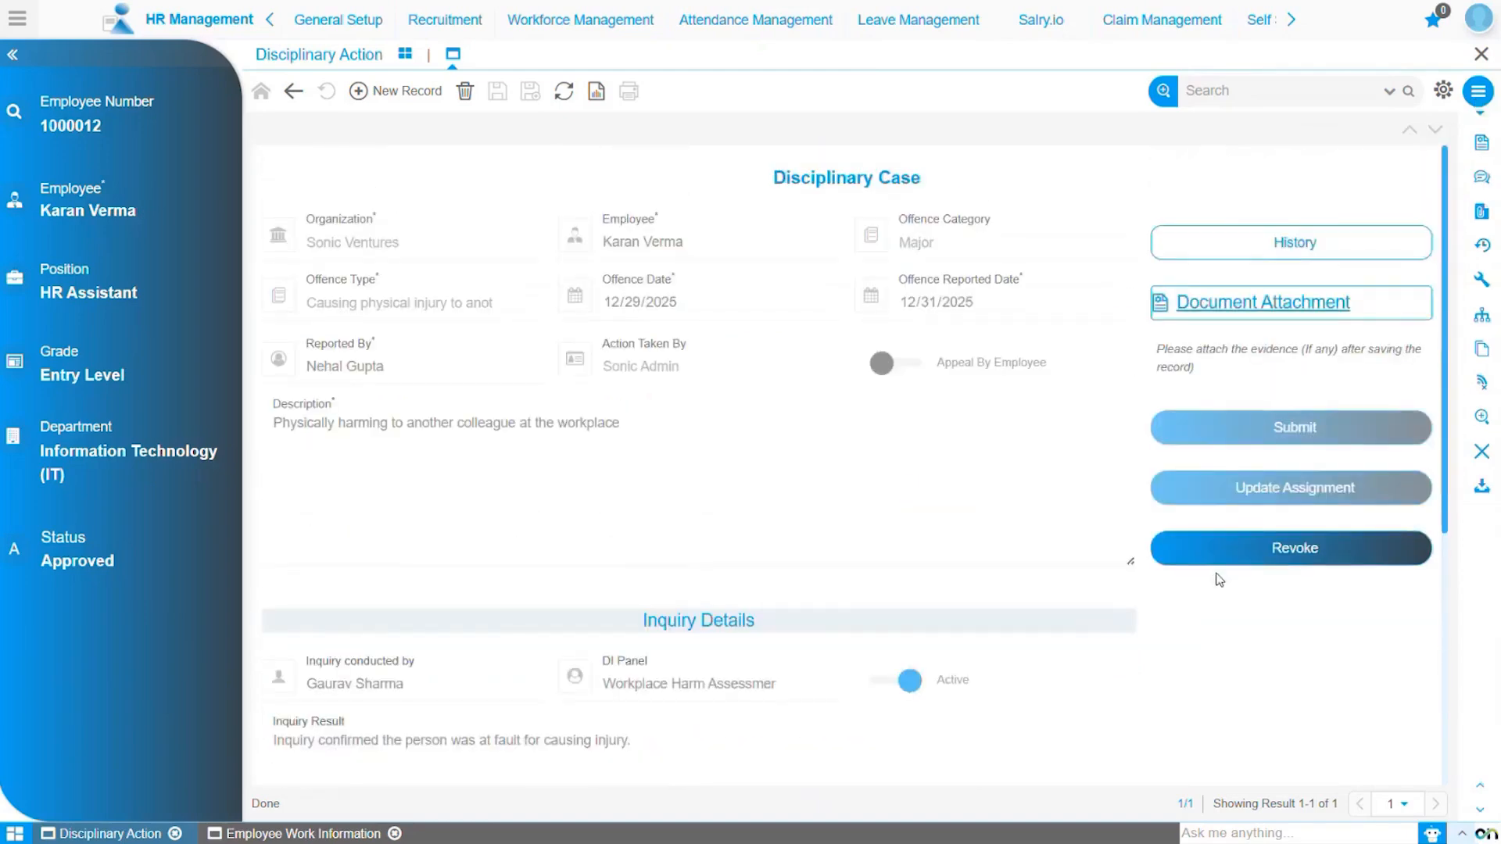
scroll(1216, 576, "down", 1)
scroll(1259, 368, "down", 2)
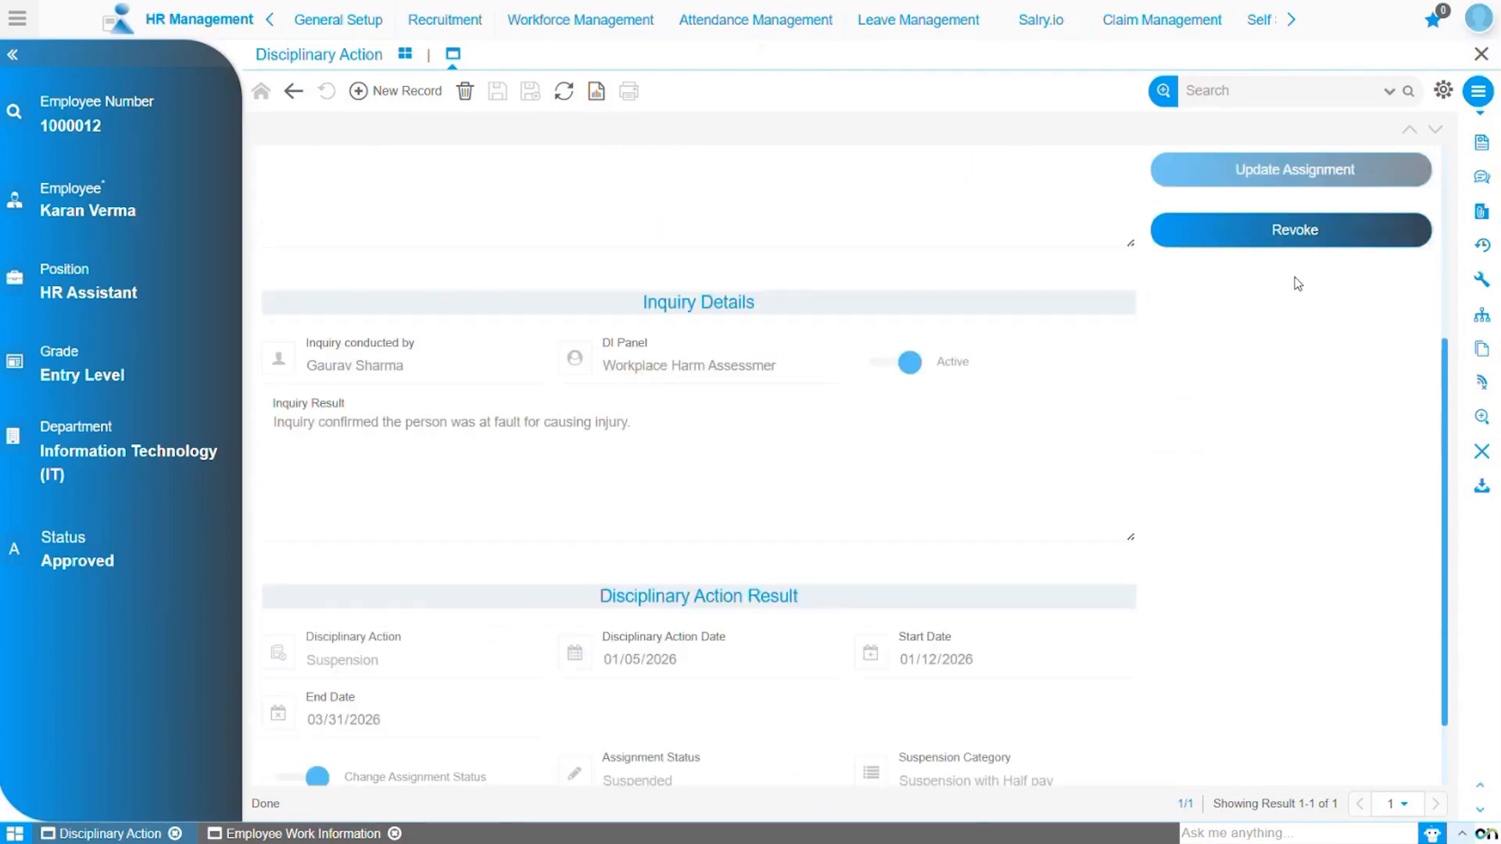
scroll(1230, 395, "down", 1)
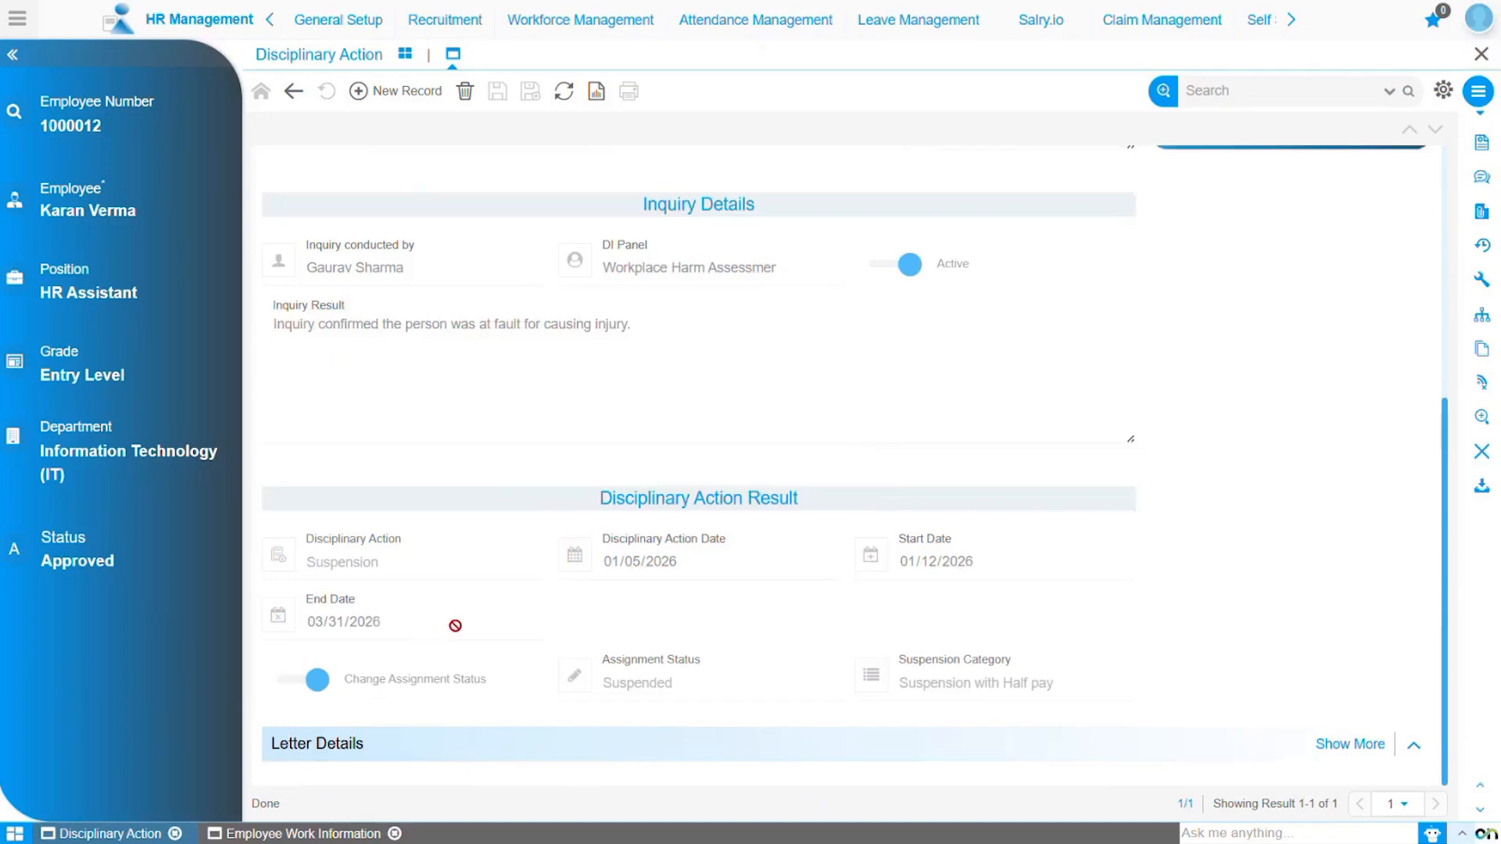
scroll(1287, 443, "up", 2)
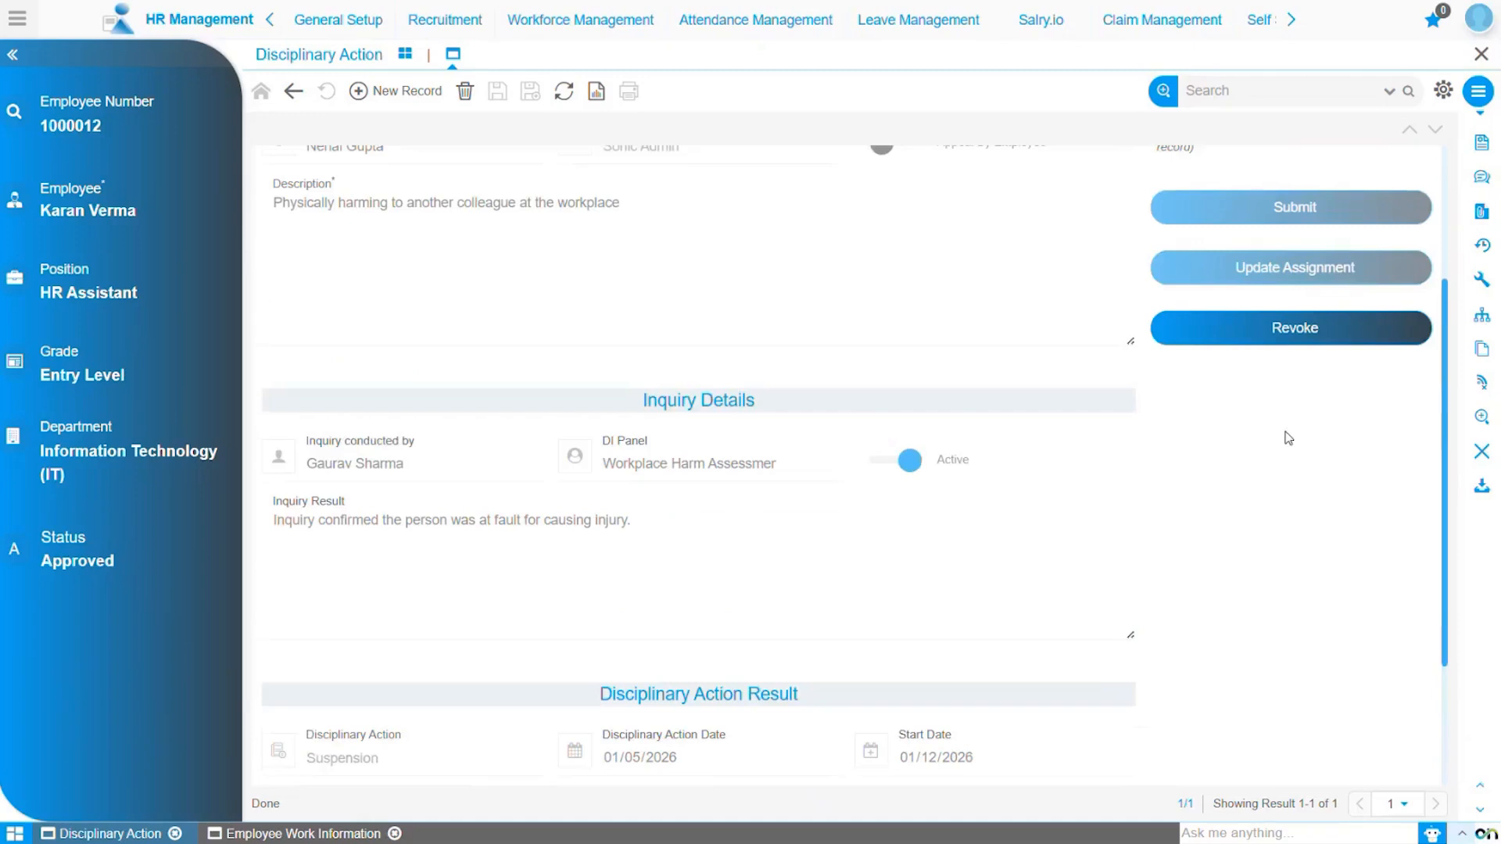
left_click(1289, 333)
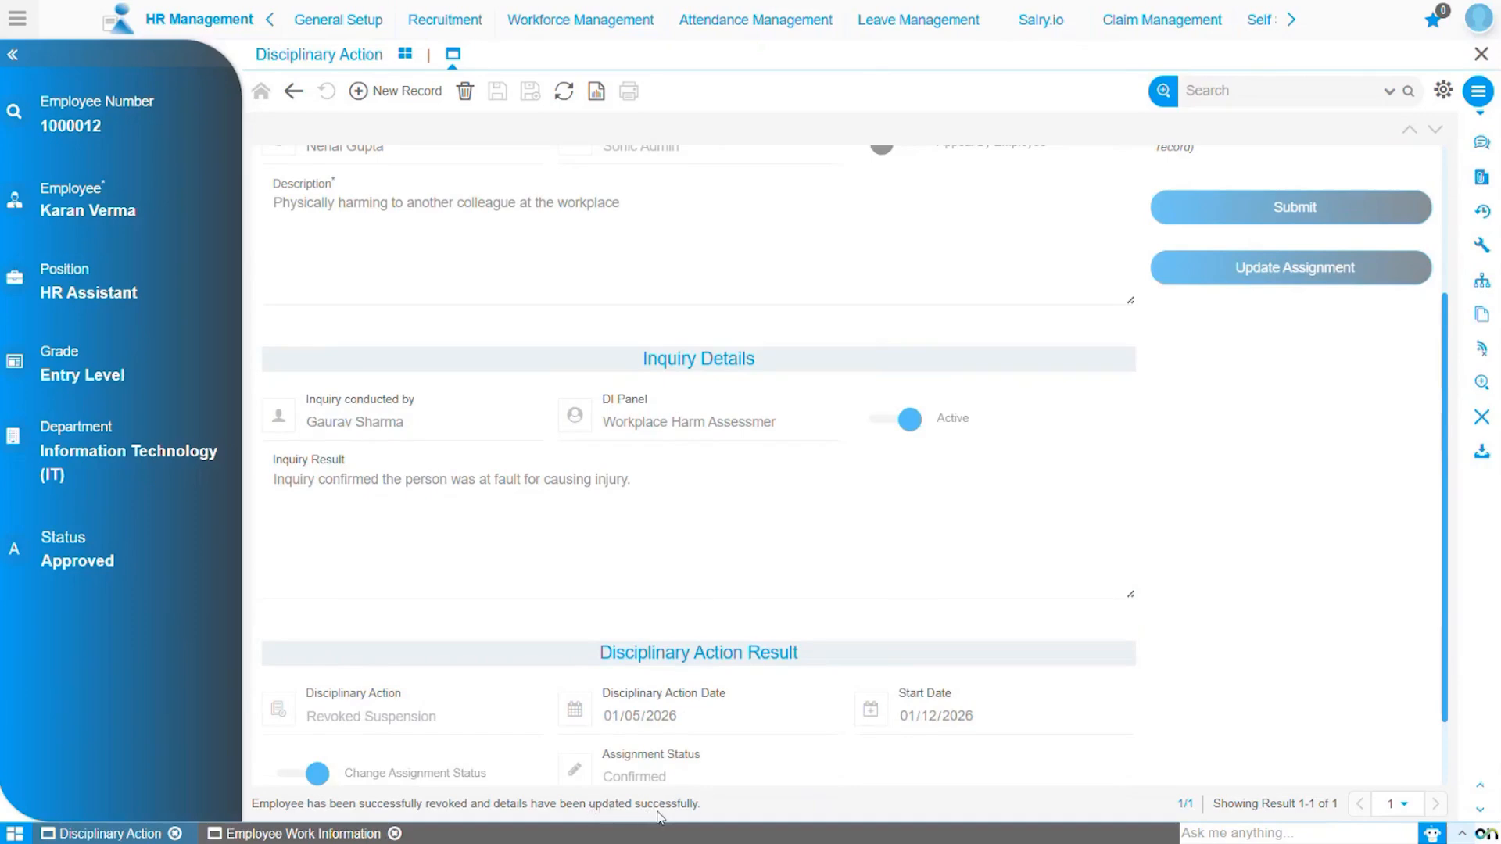
scroll(708, 672, "down", 1)
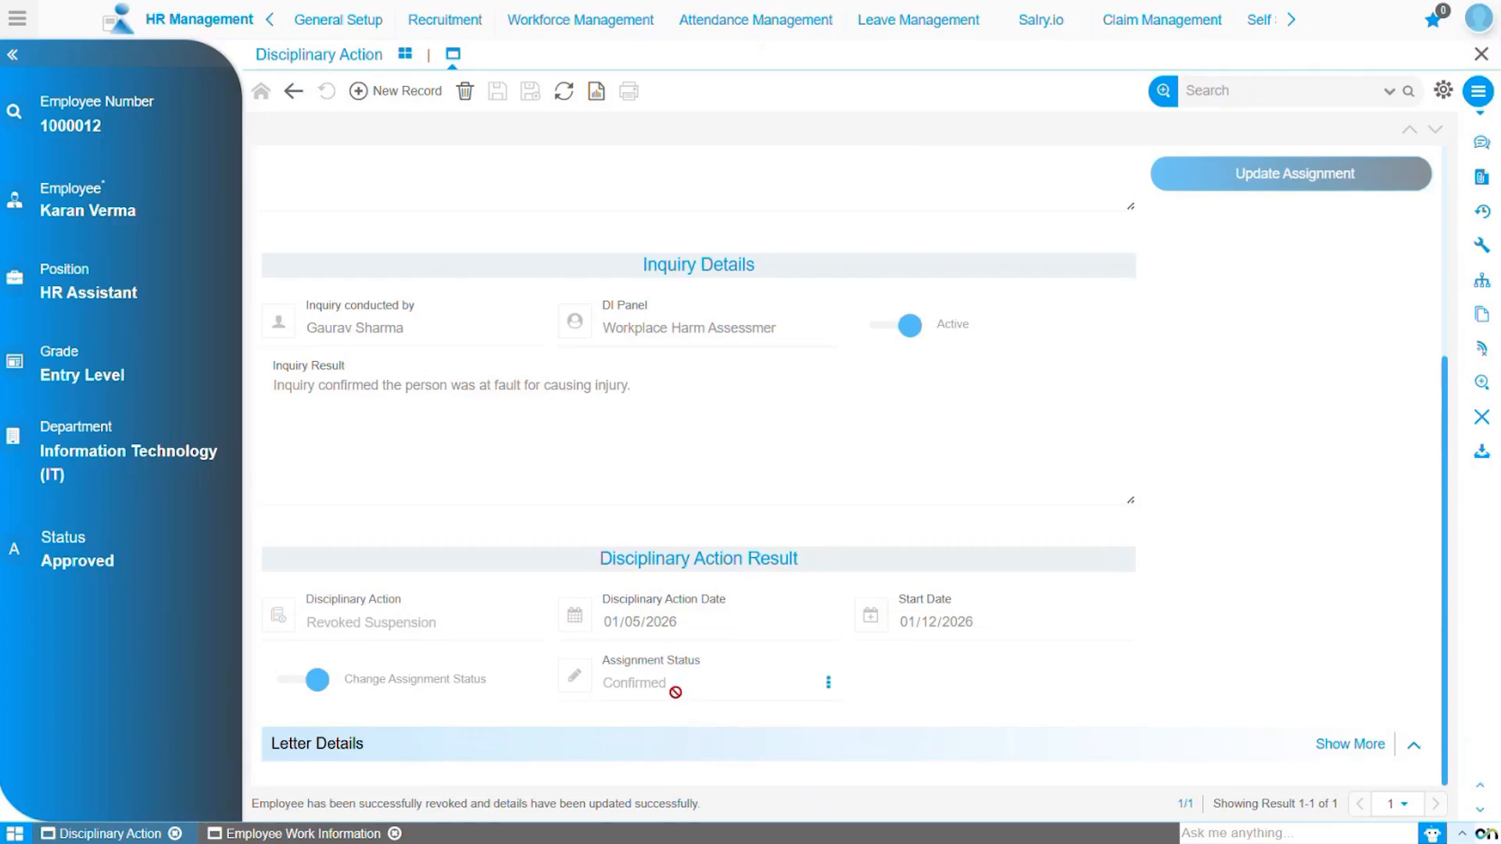
Check the assignment status and change reason in Employee Work Information, and zoom across to the record's version history.
left_click(338, 837)
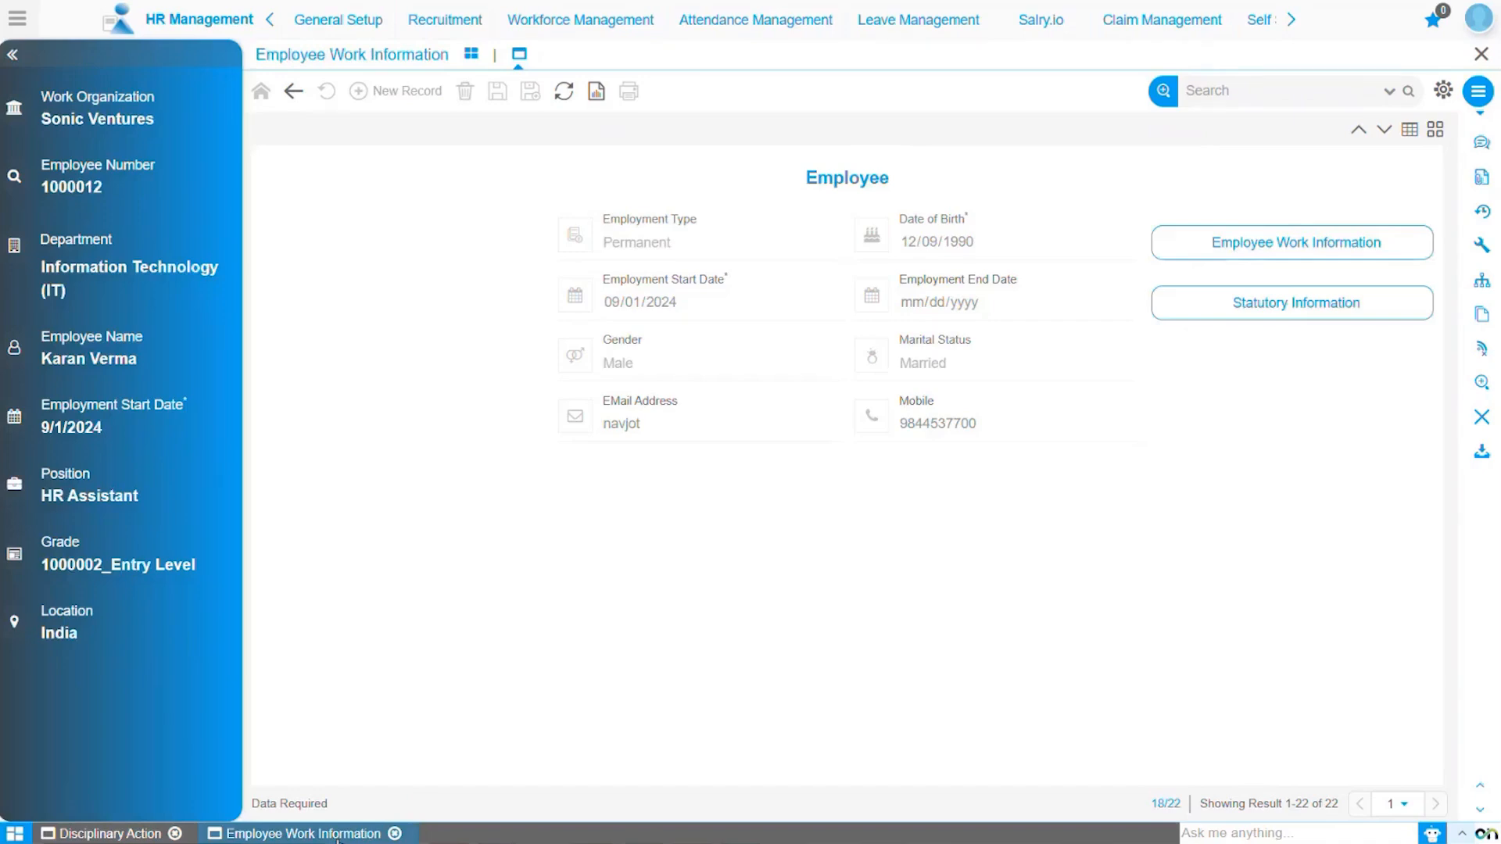
left_click(1217, 247)
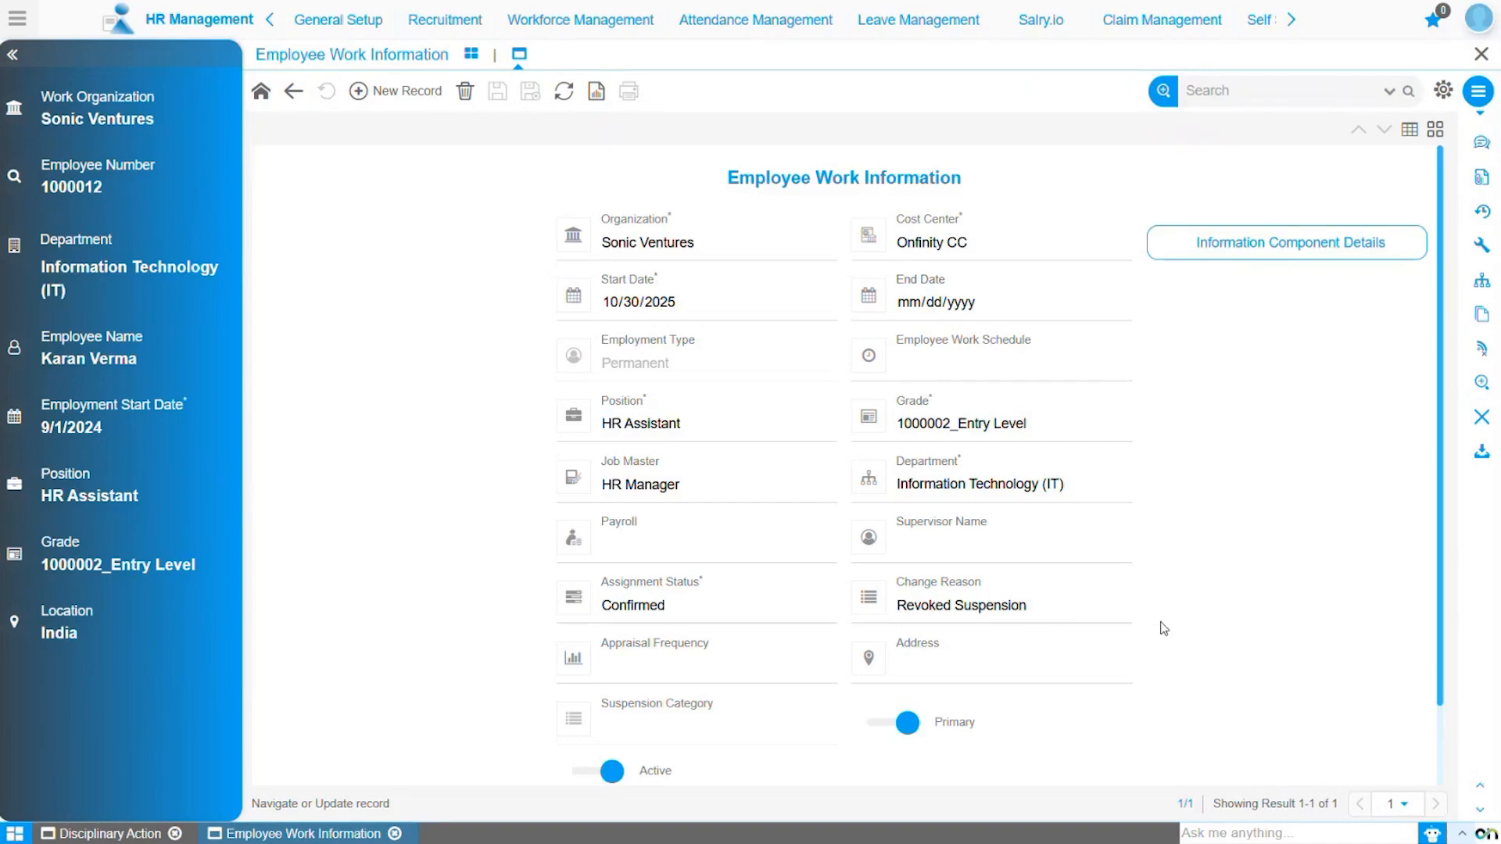
left_click(1482, 100)
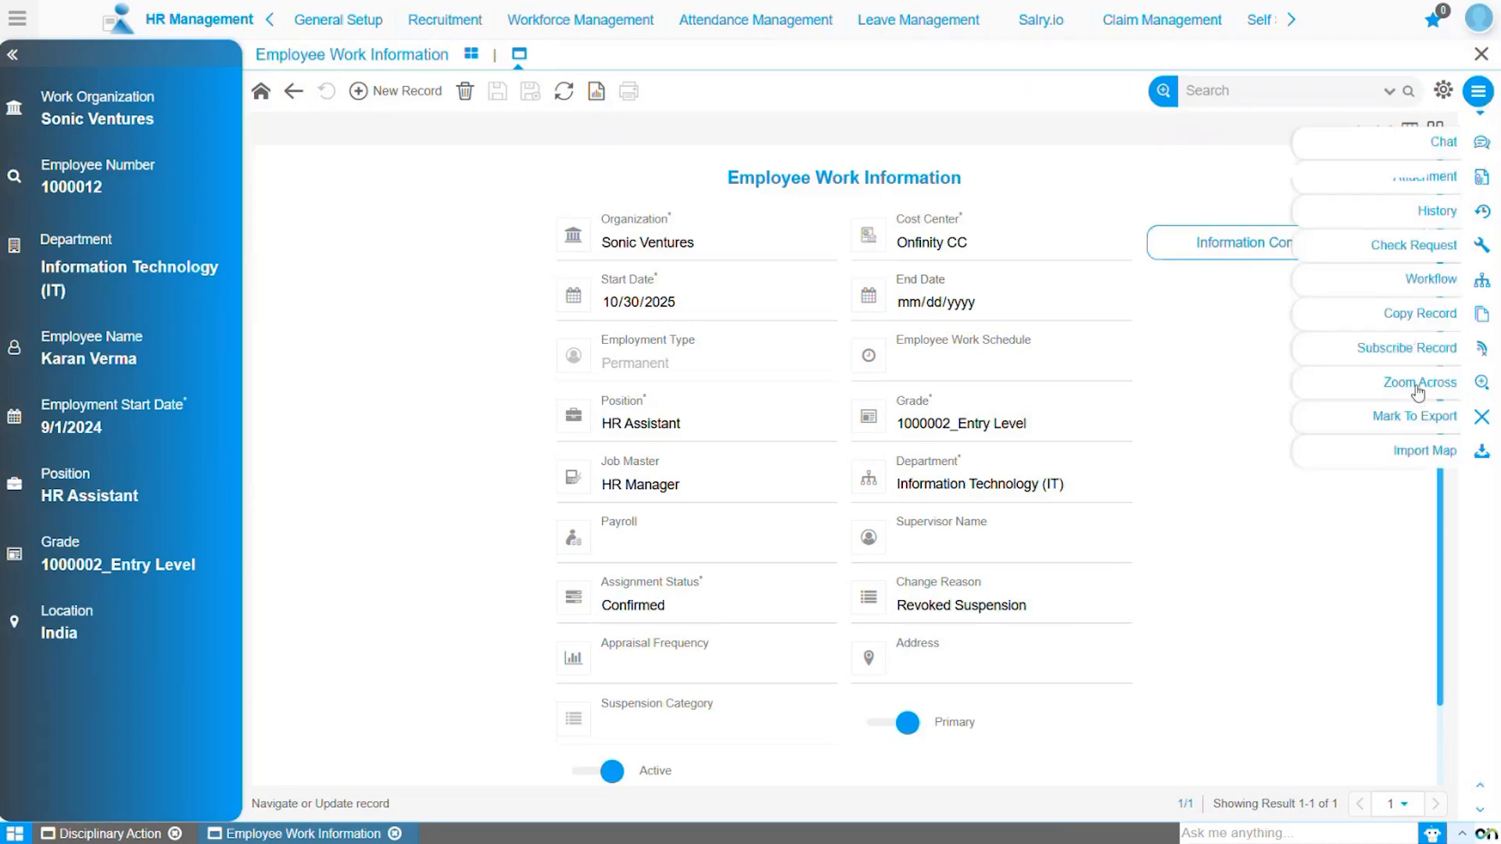
mouse_move(1418, 391)
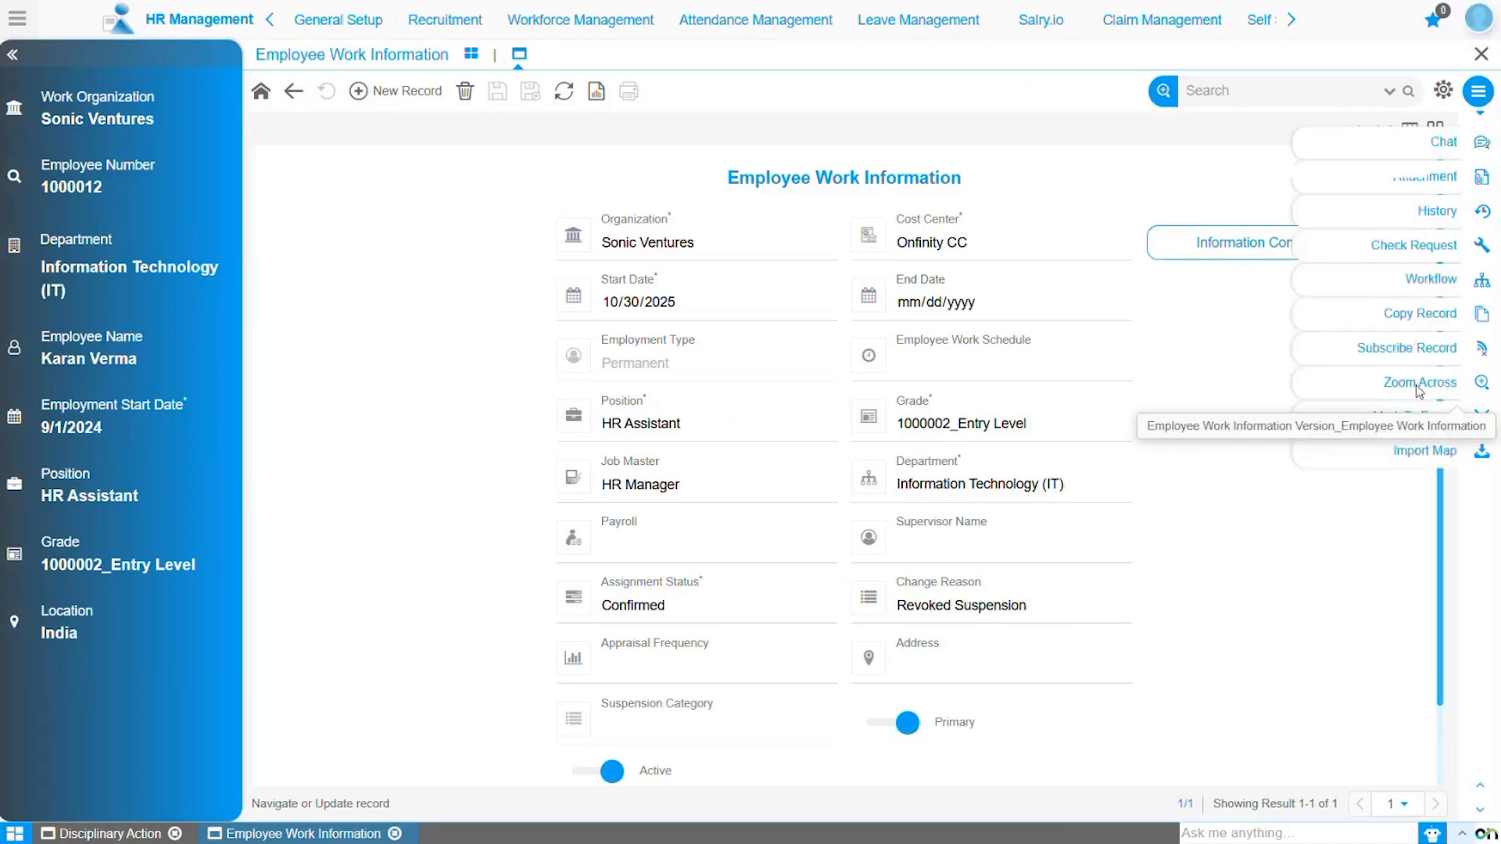
left_click(1407, 428)
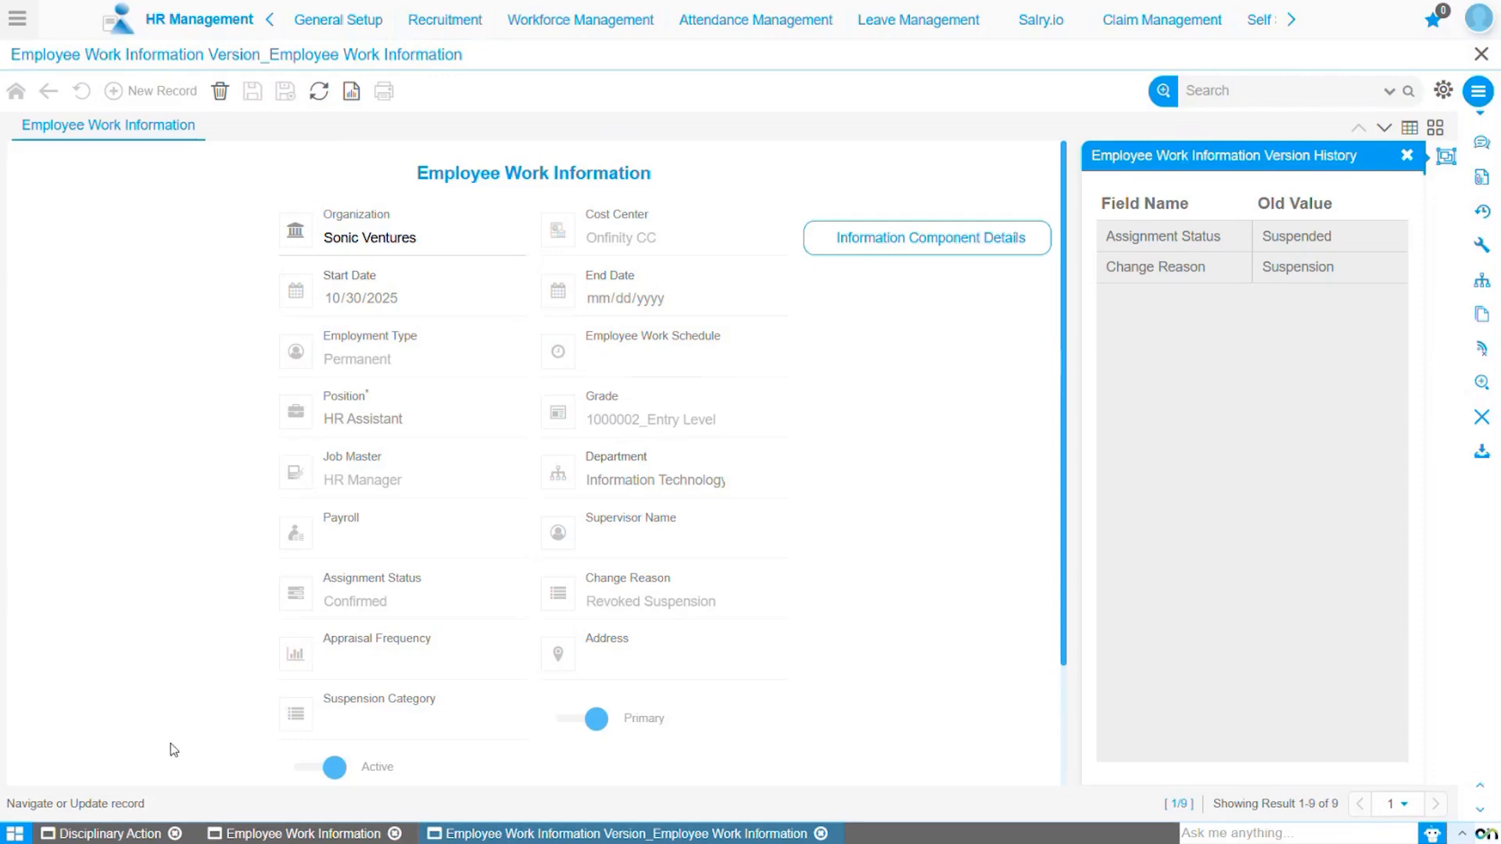
Start a new disciplinary case for the Training and Development Officer, with Offence Category Major and Offence Type Consuming alcoholic beverages while on duty.
left_click(129, 835)
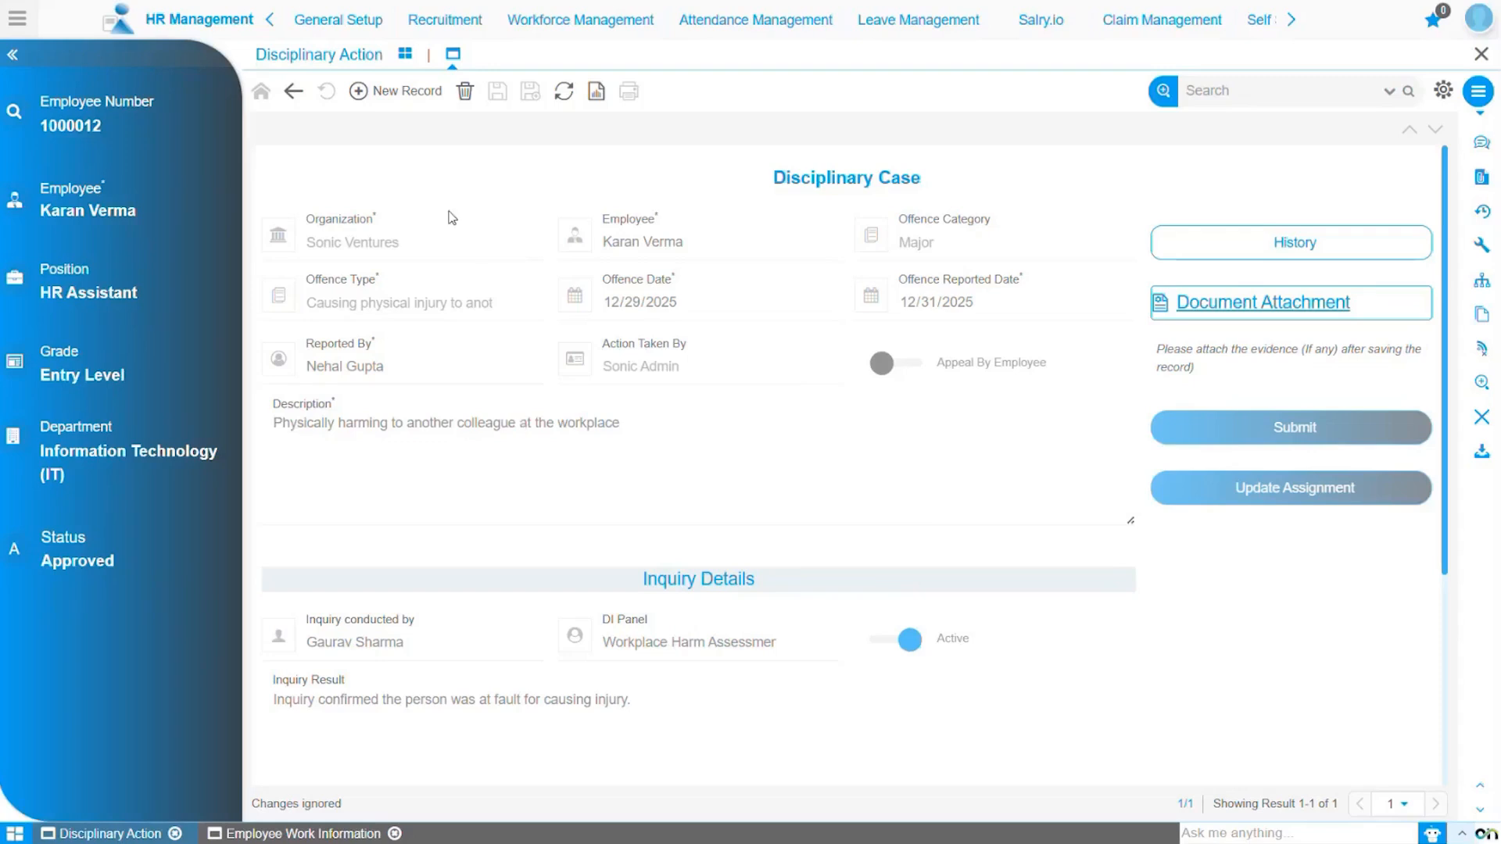
left_click(408, 91)
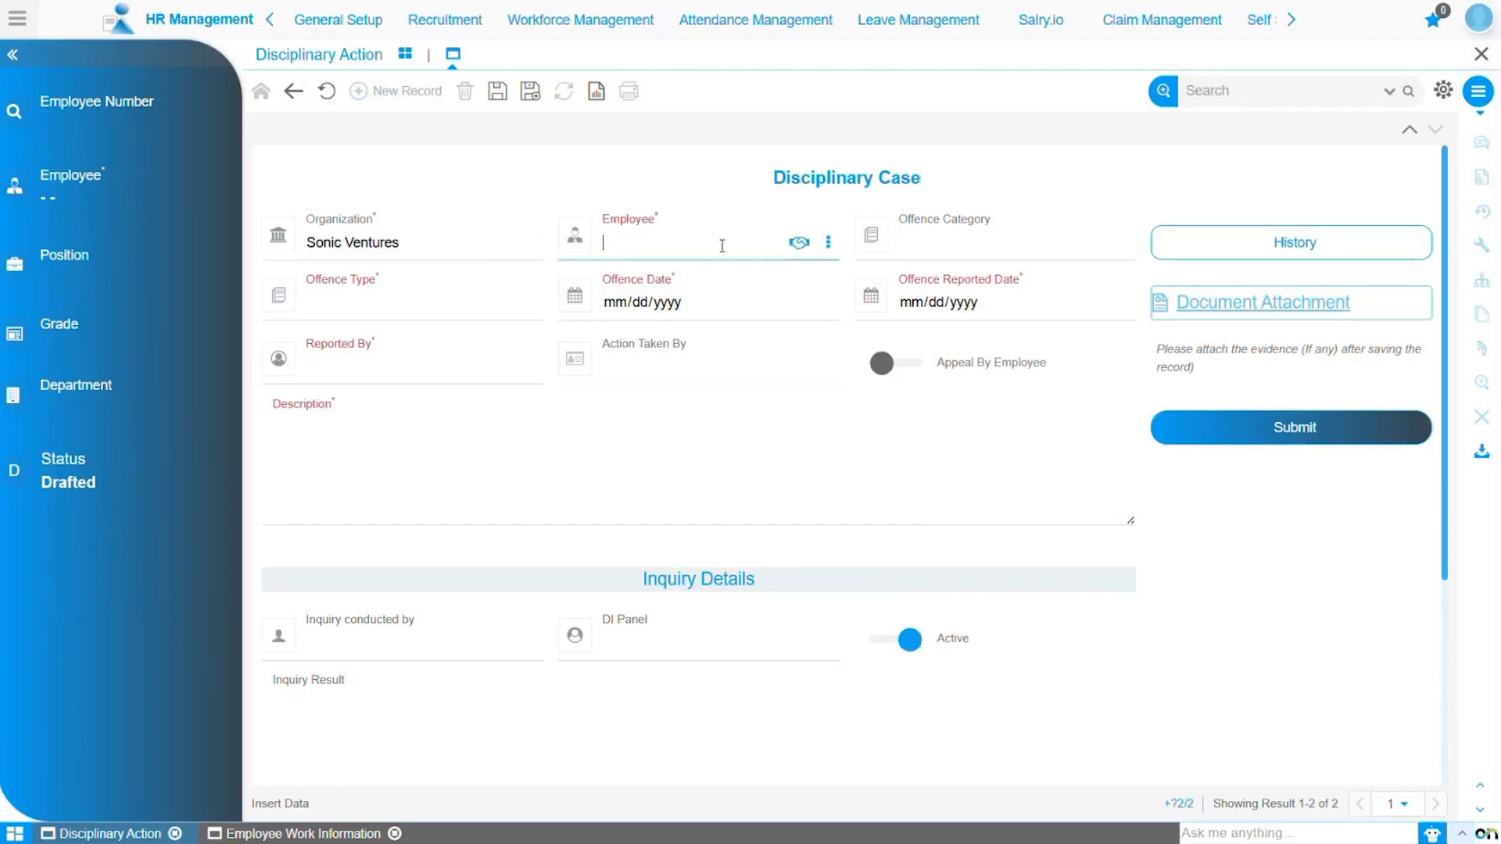
type("at")
left_click(720, 274)
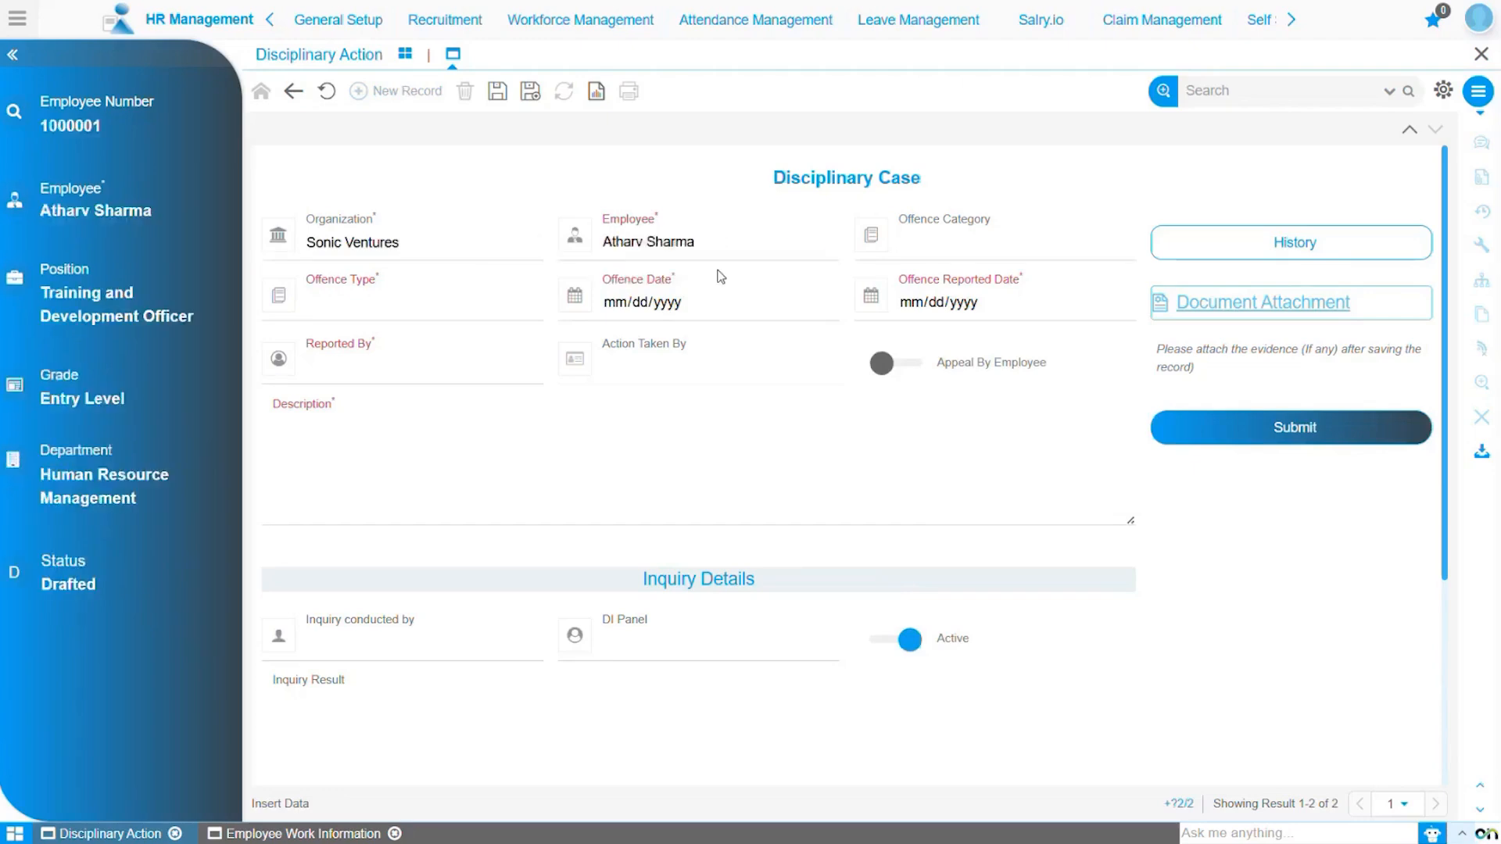
left_click(925, 250)
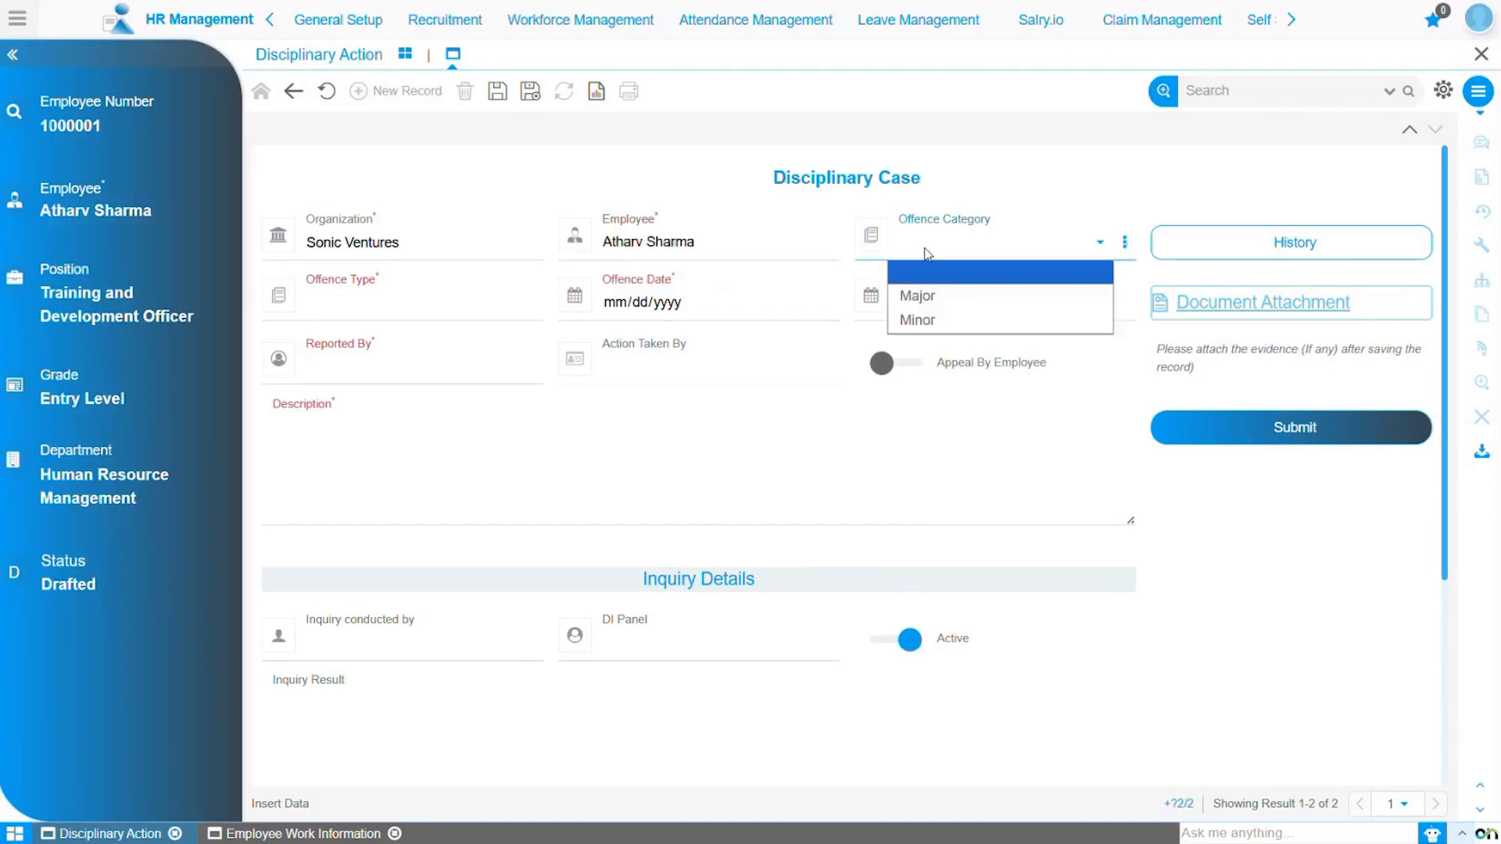
left_click(923, 297)
left_click(408, 305)
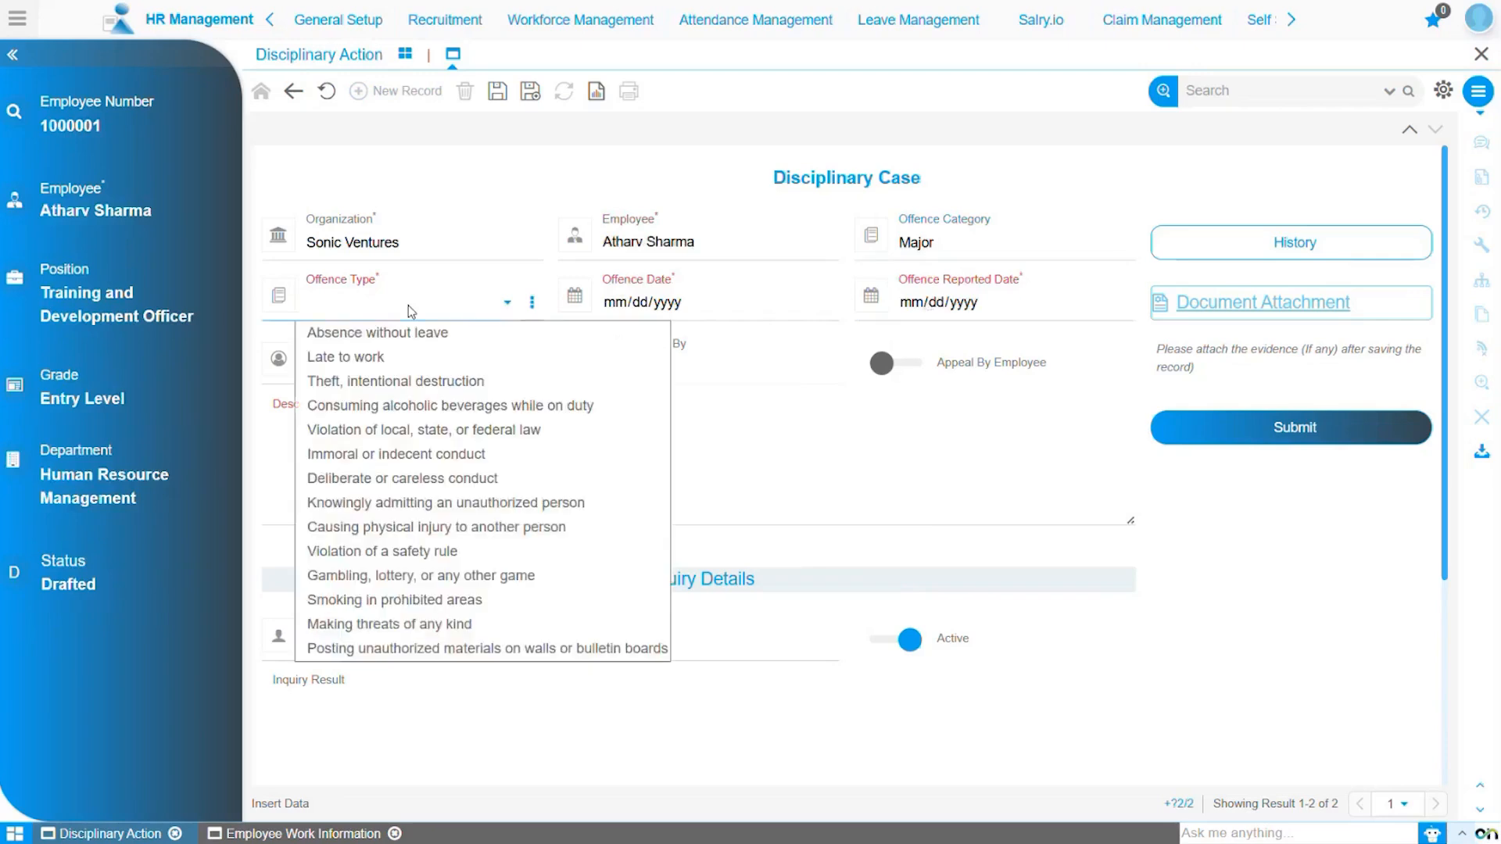
left_click(414, 408)
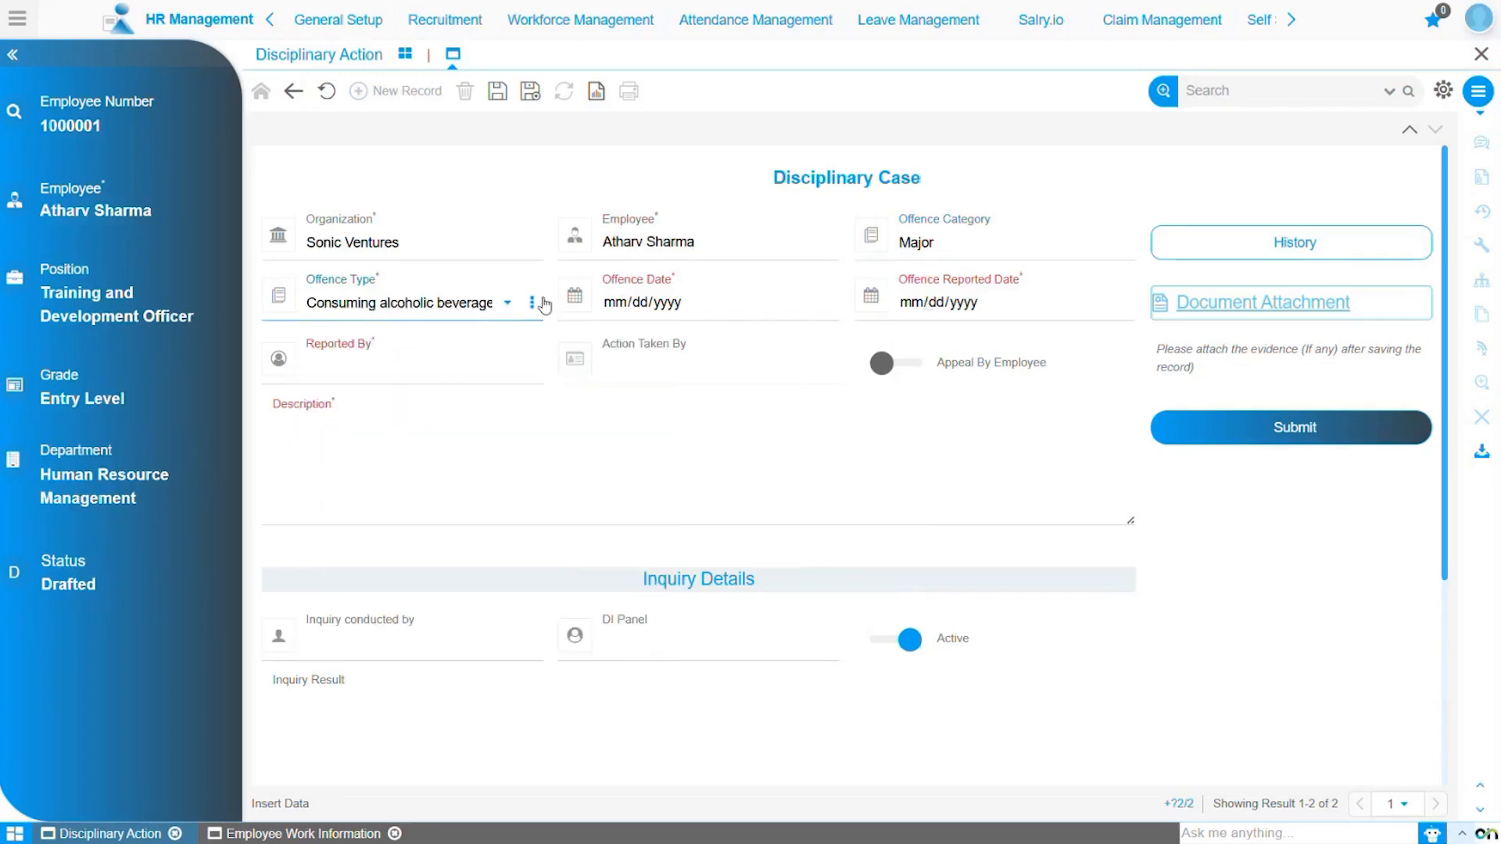
Set the Offence Date and Offence Reported Date to 01/02/2026 and select the reporting employee for Reported By.
left_click(815, 303)
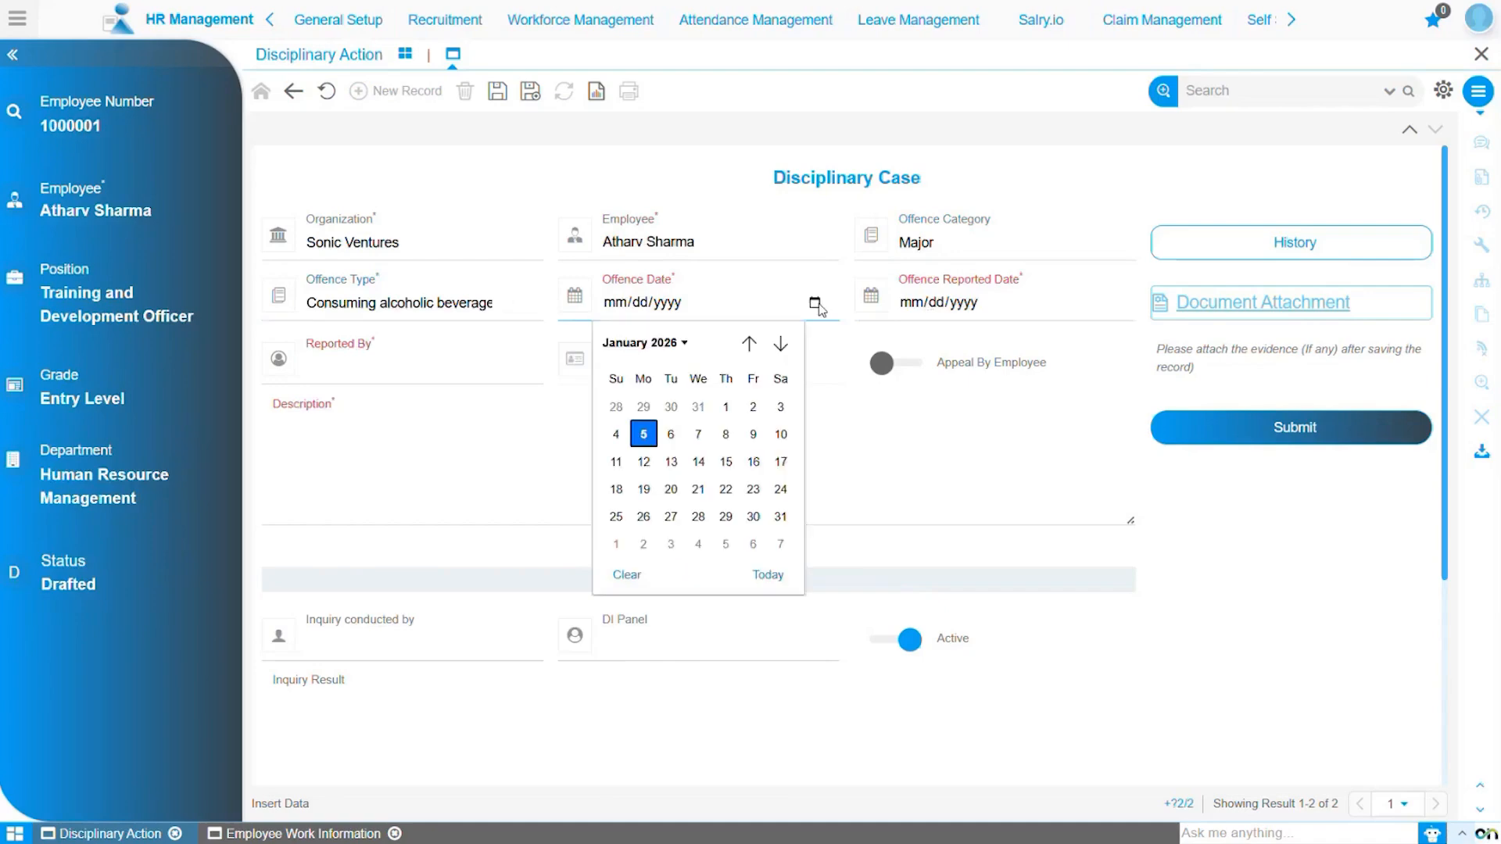
left_click(754, 407)
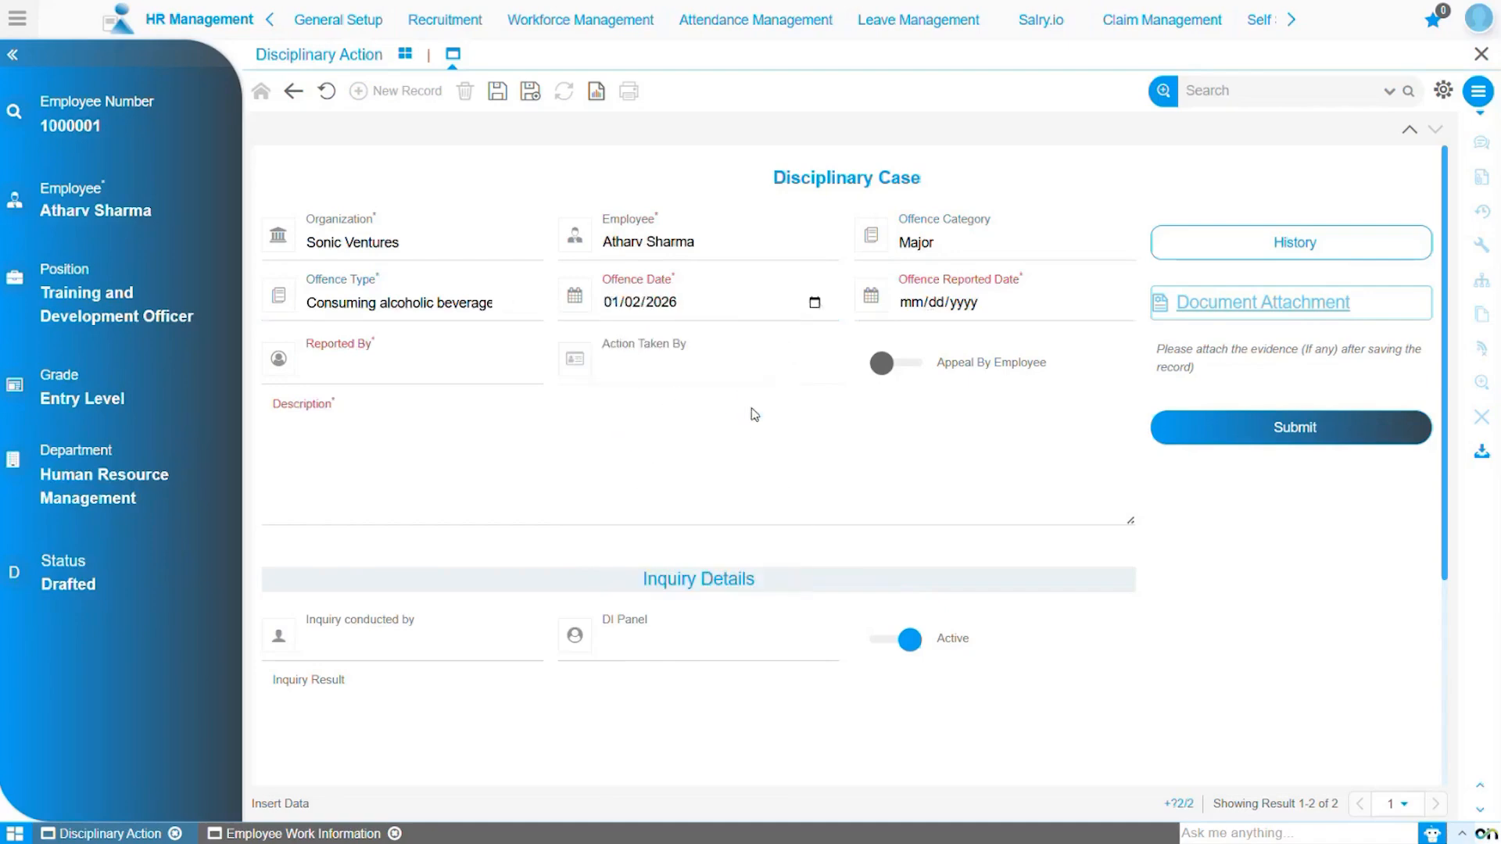
left_click(1110, 303)
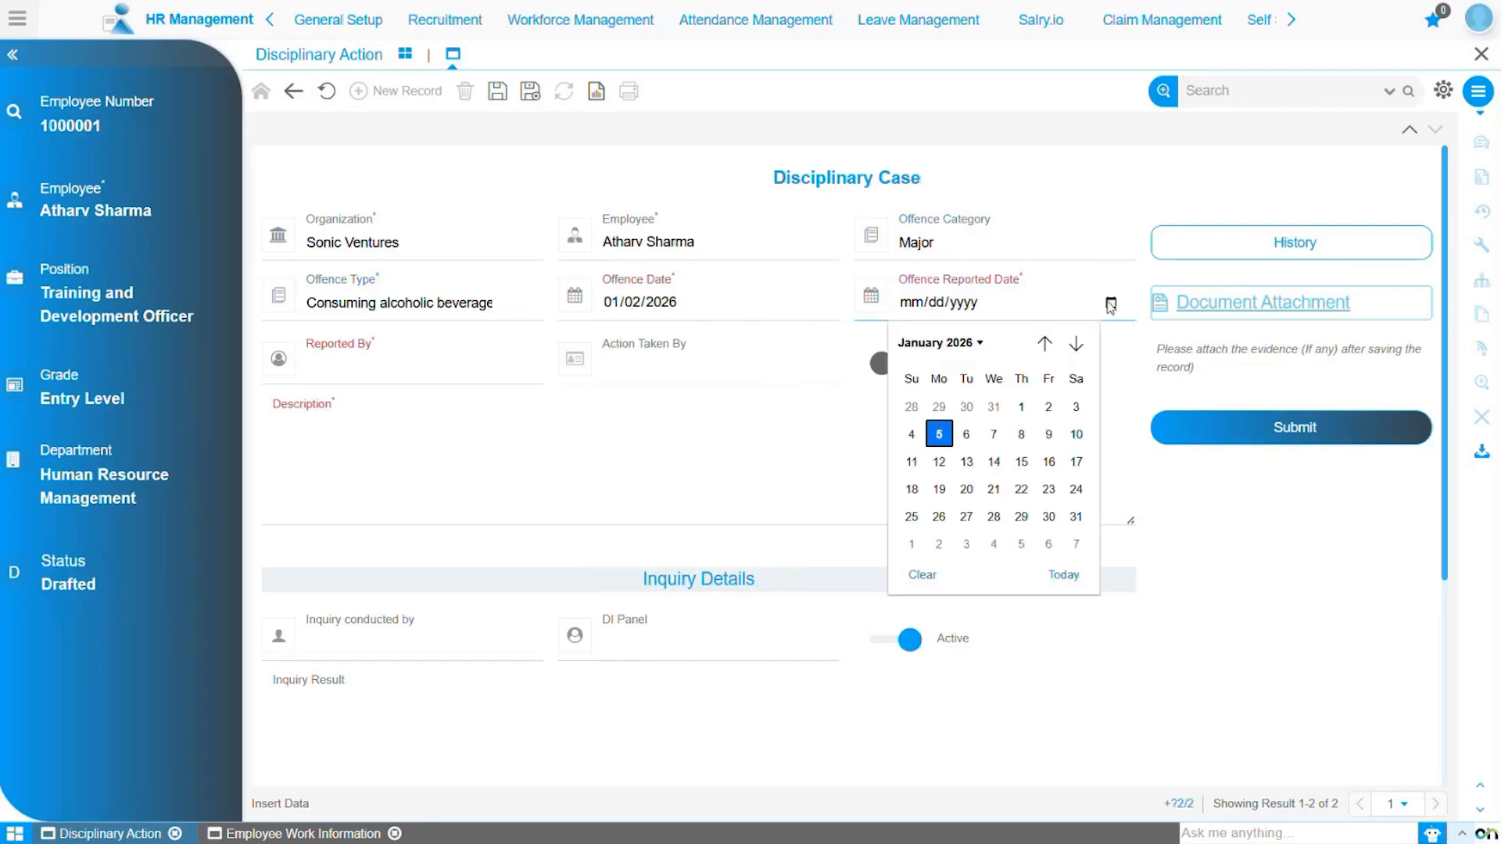
left_click(1049, 407)
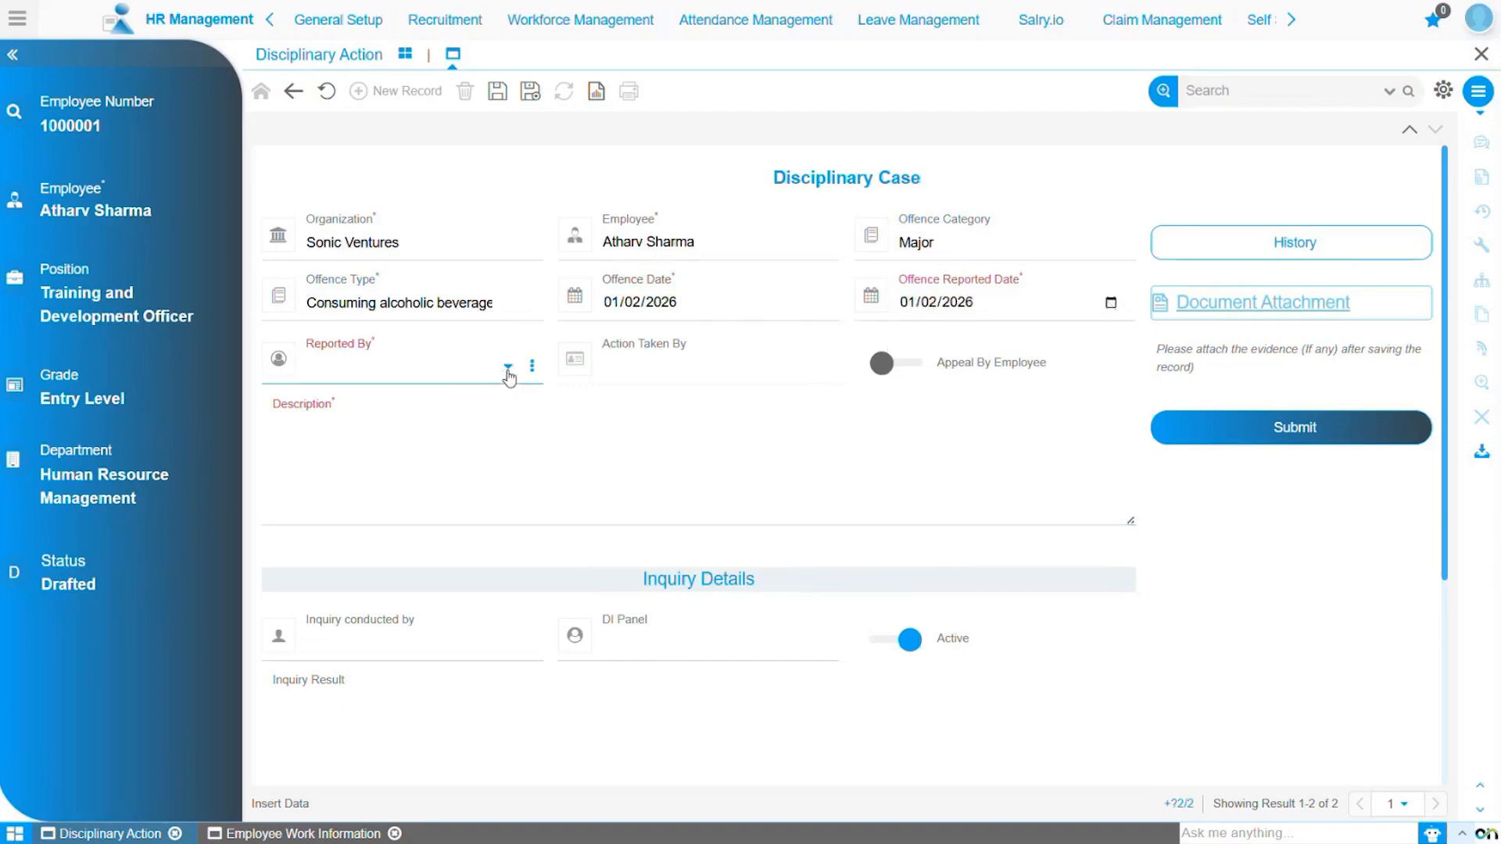
left_click(509, 371)
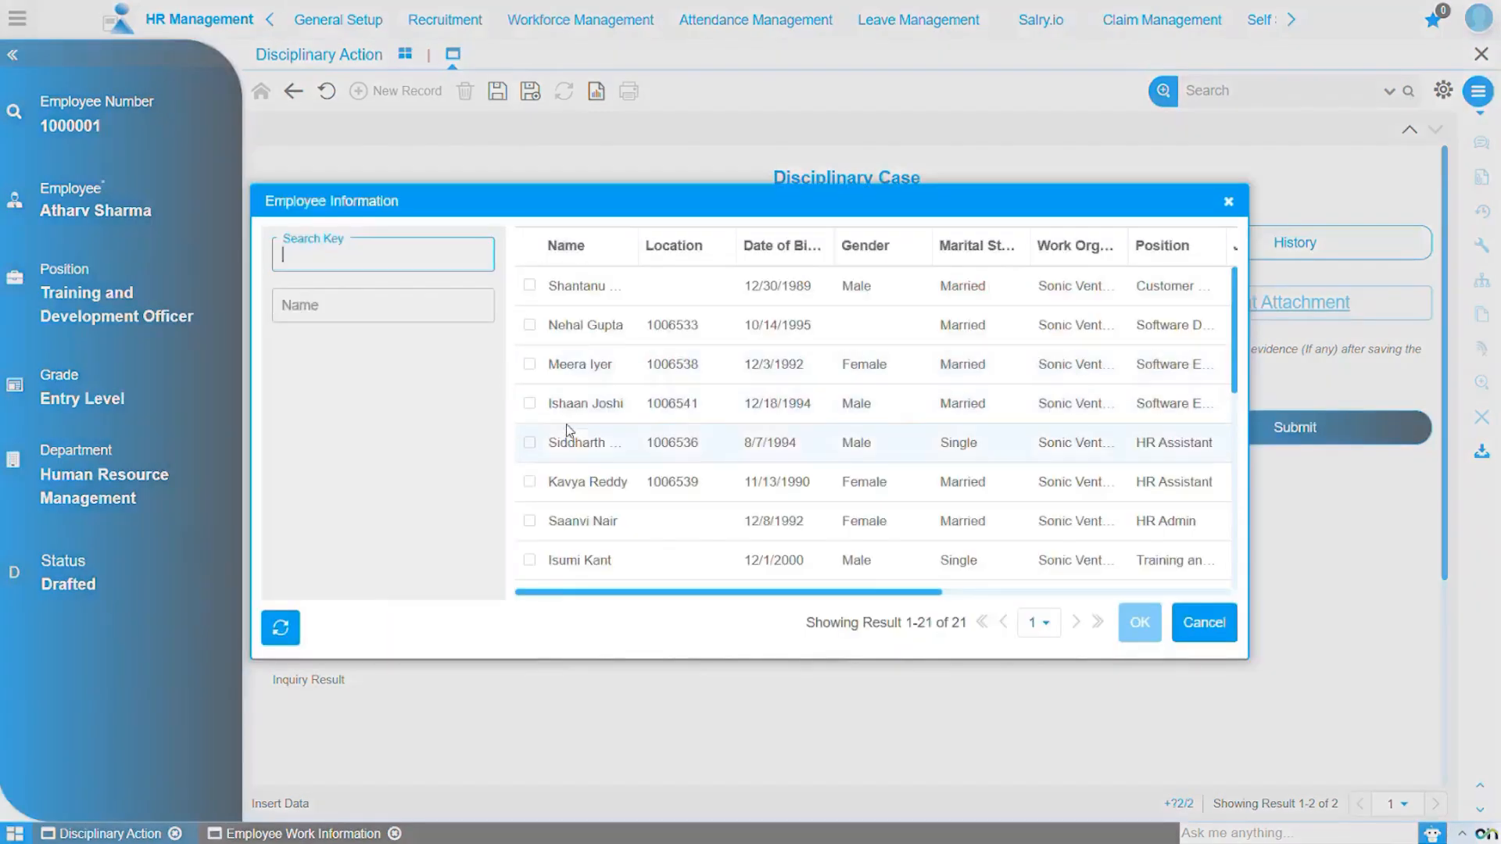
left_click(568, 408)
left_click(1138, 624)
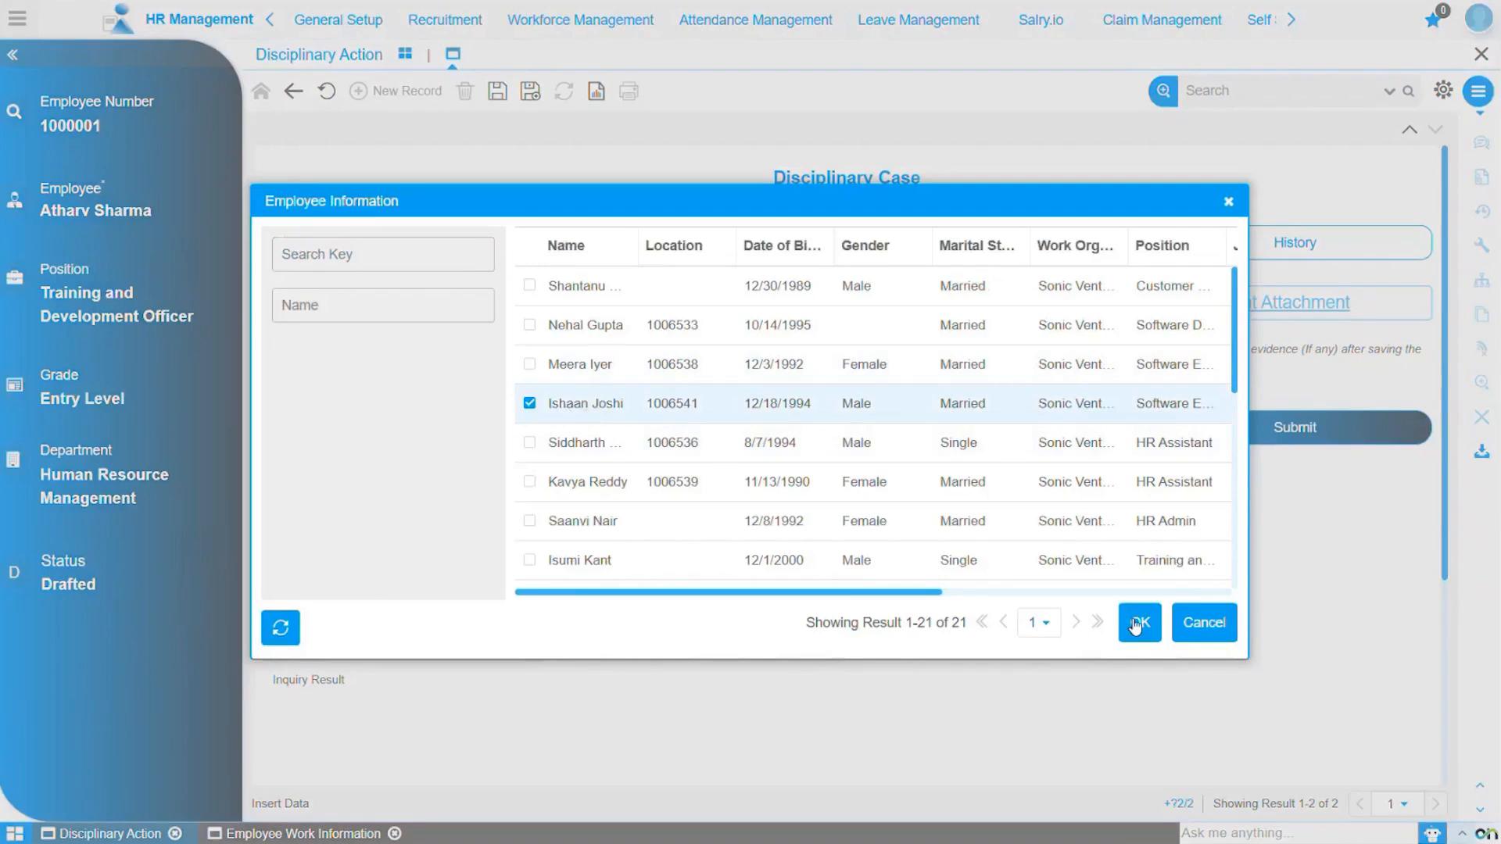
Enter the case description "Drinking alcohol while on duty is strictly prohibited and subject to disciplinary action.".
left_click(638, 451)
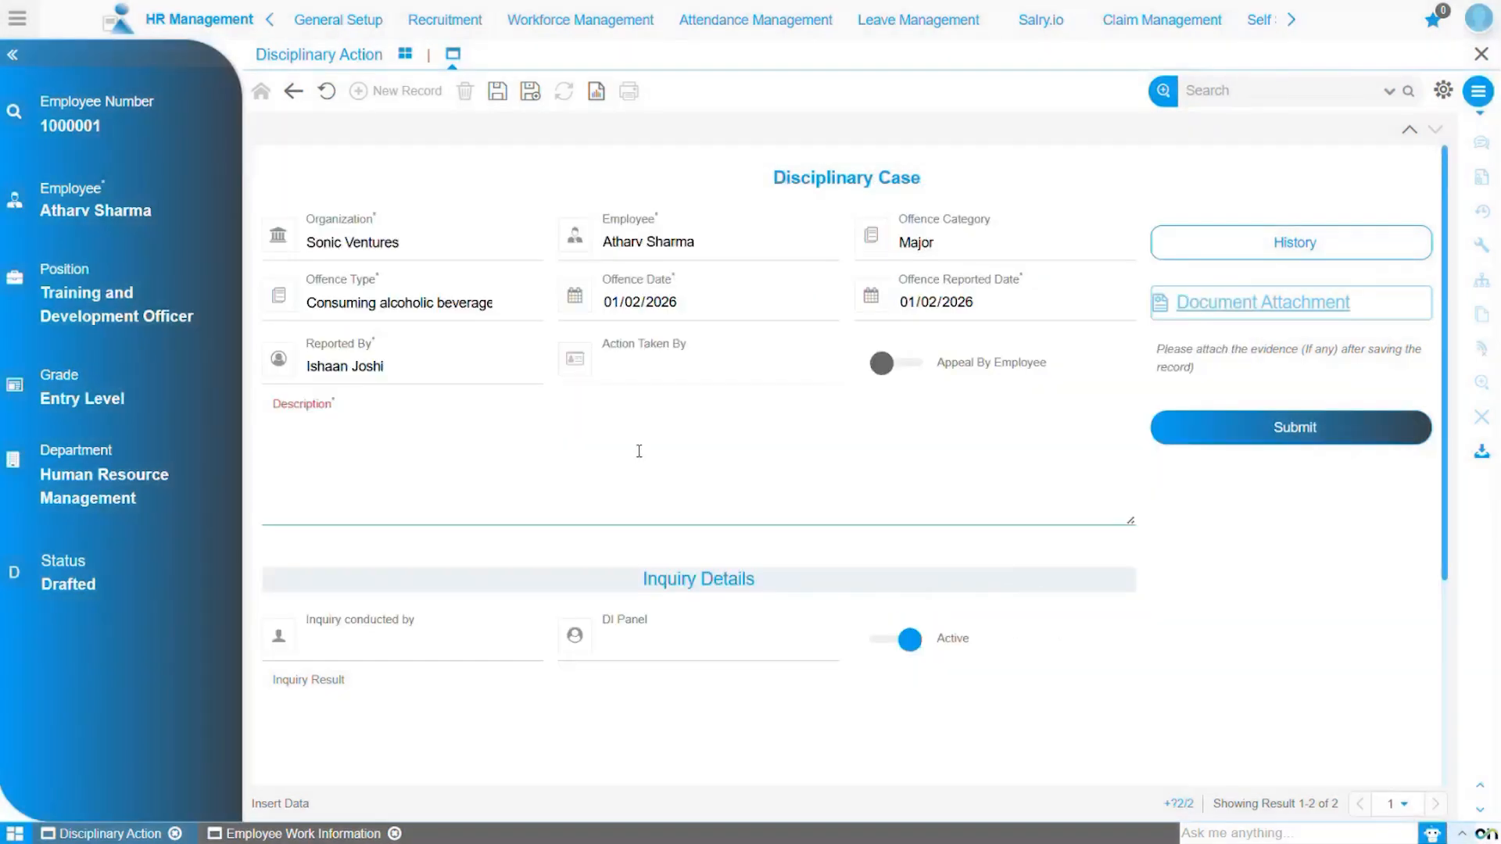
type("Drinking alcohol while on duty is strictly prohibi")
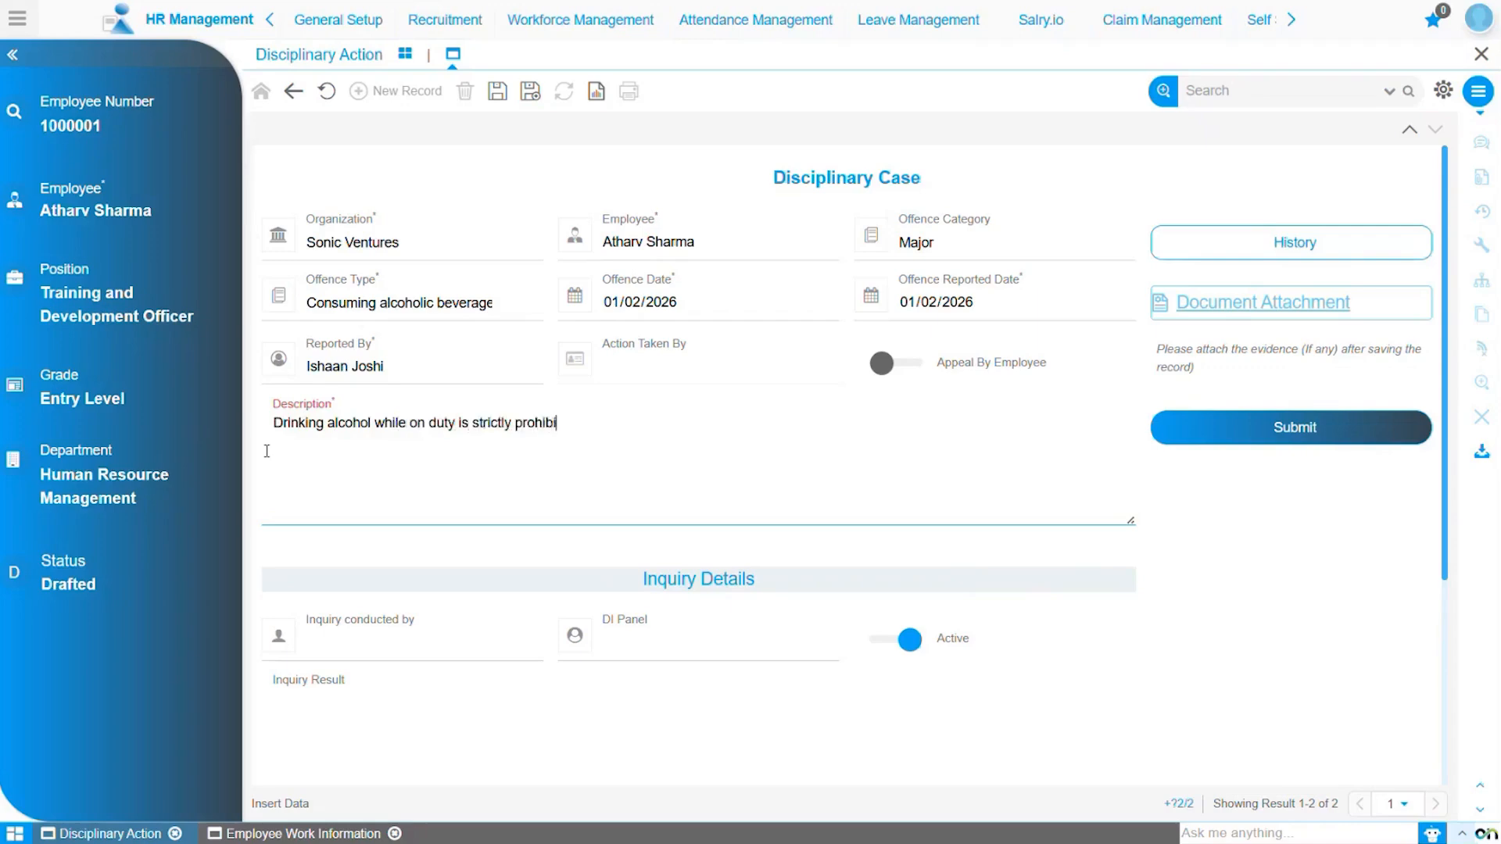
type("ted and subject to disciplina")
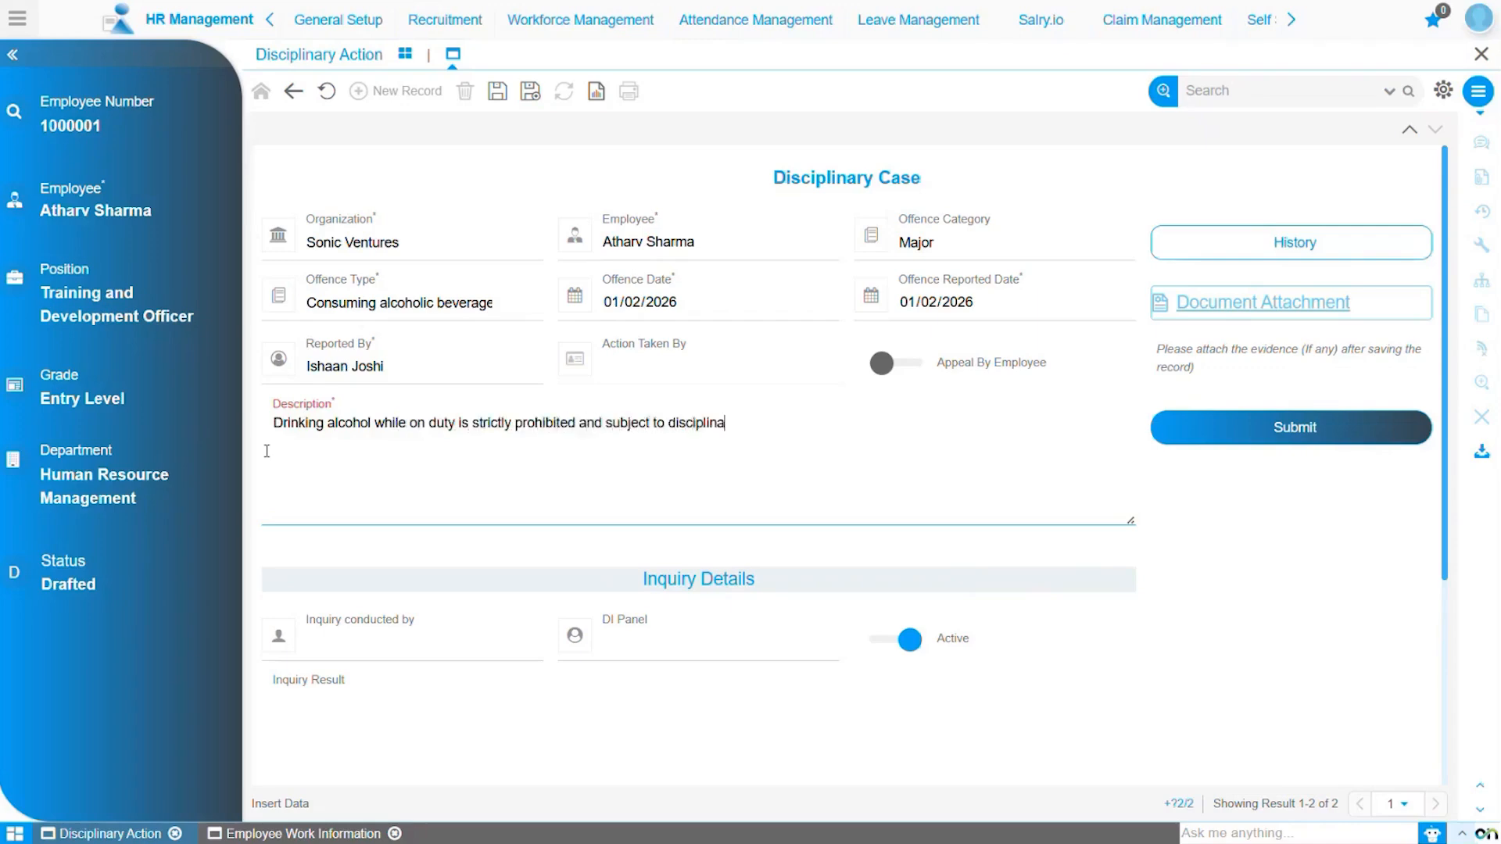
type("ry action.")
scroll(467, 526, "down", 1)
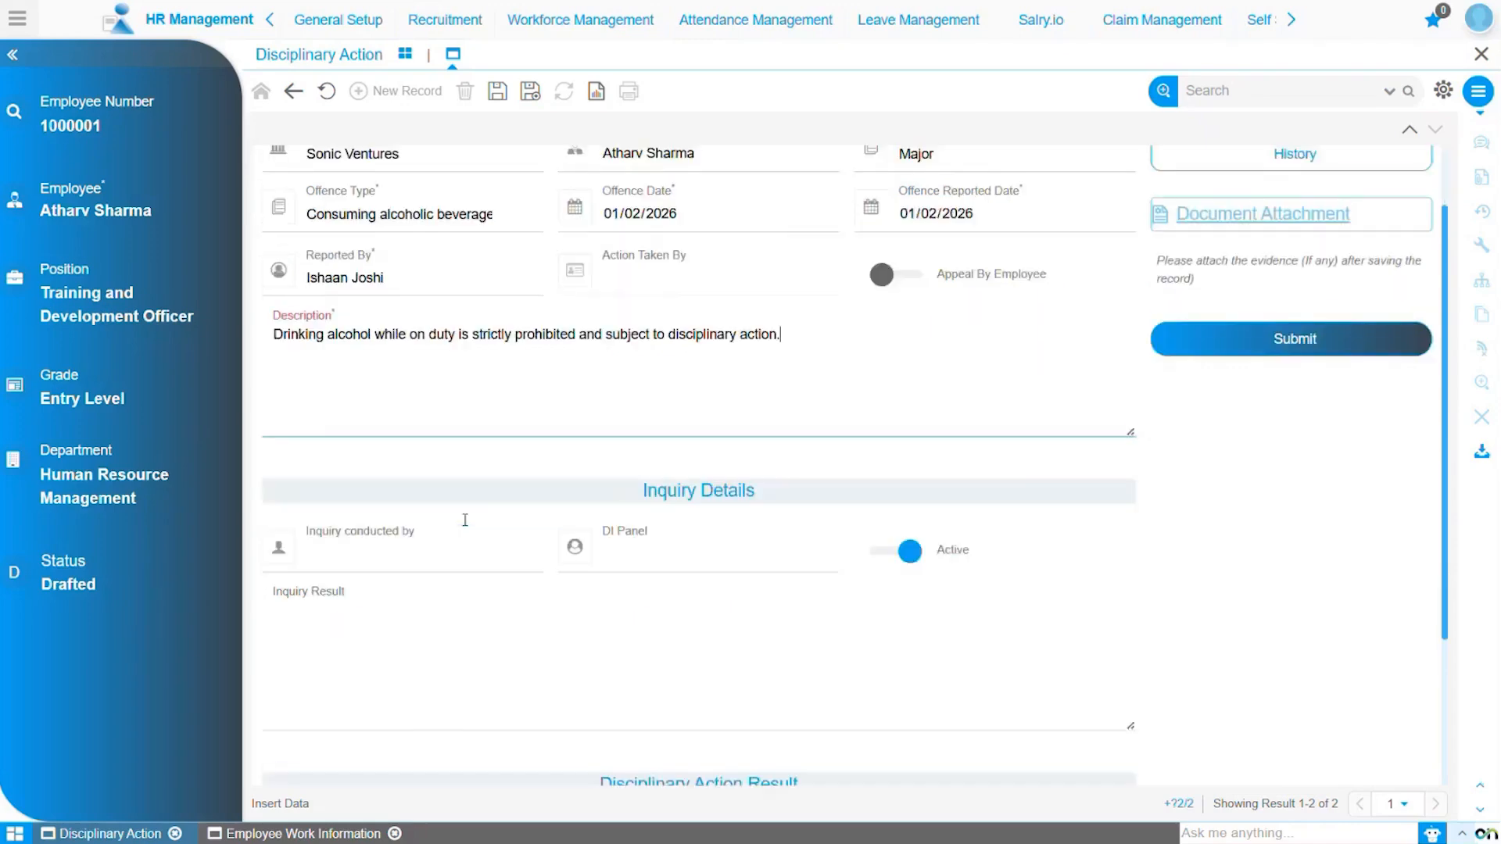
Set the Disciplinary Action to Termination, with Disciplinary Action Date 01/05/2026 and Termination Date 01/12/2026.
scroll(466, 526, "down", 2)
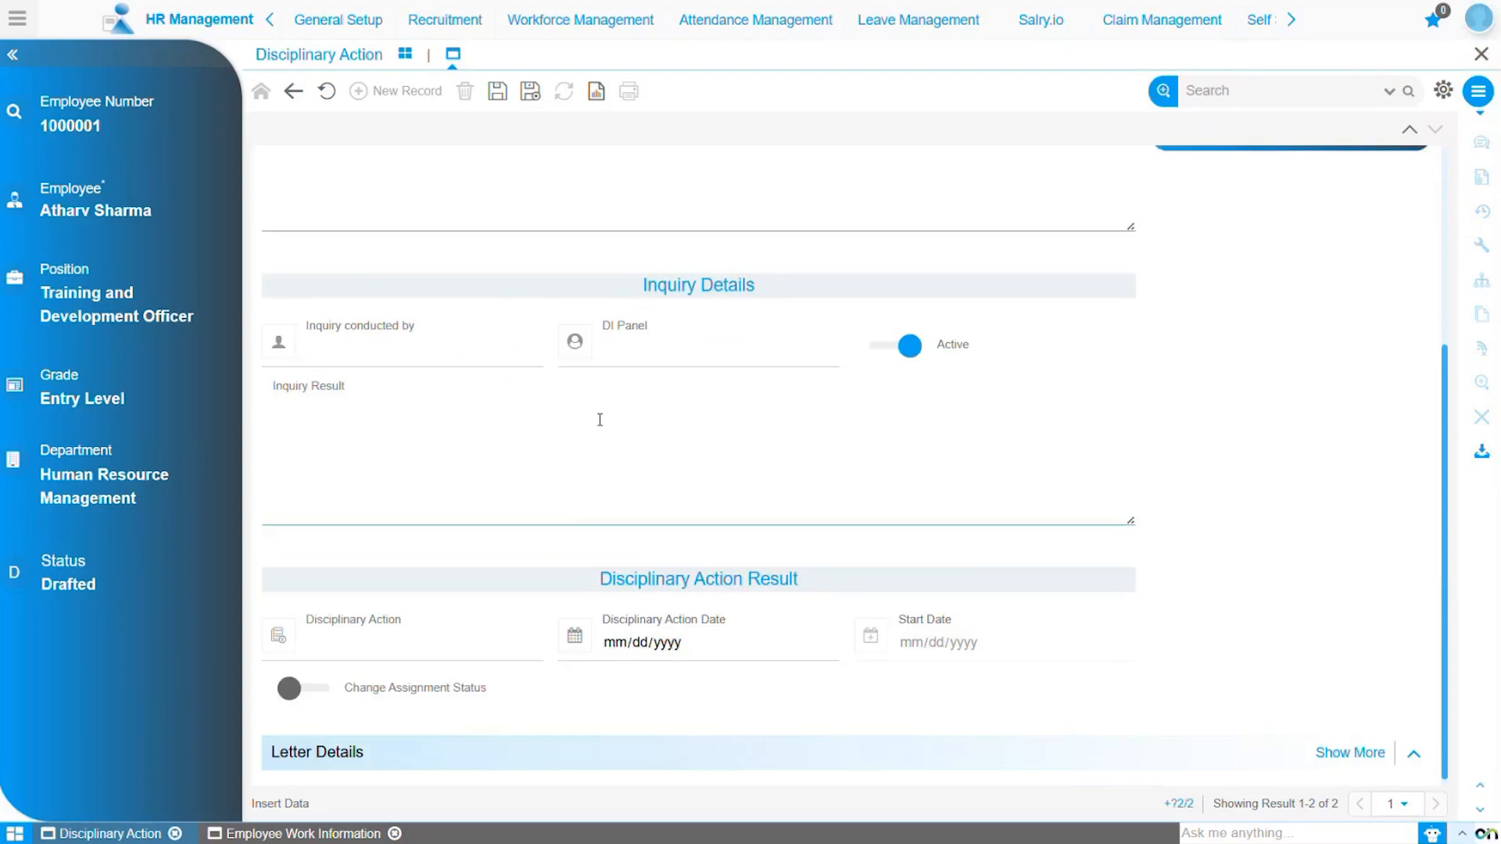
scroll(514, 592, "down", 1)
left_click(456, 636)
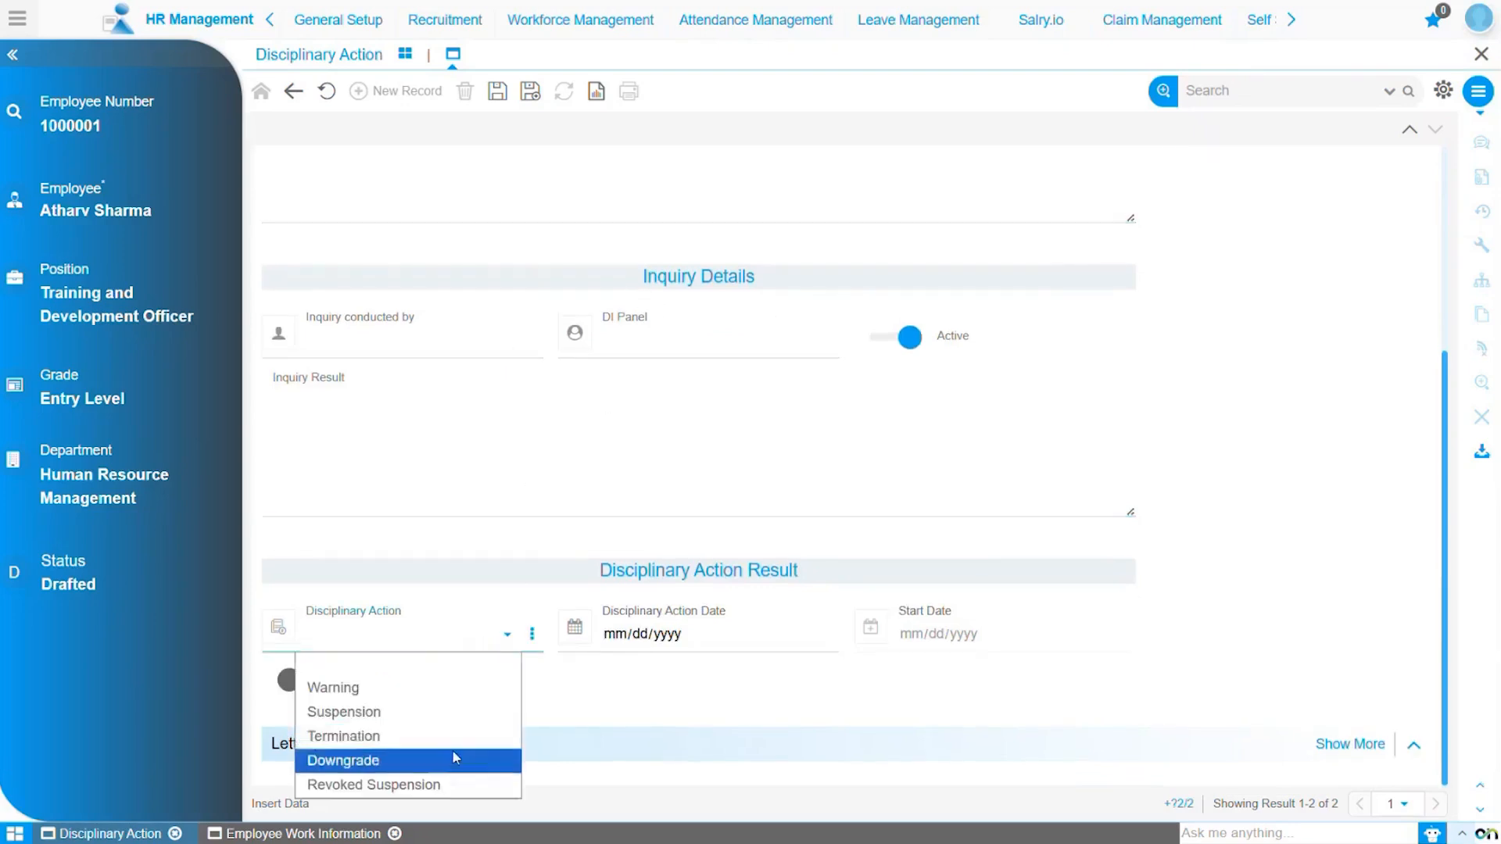
left_click(453, 737)
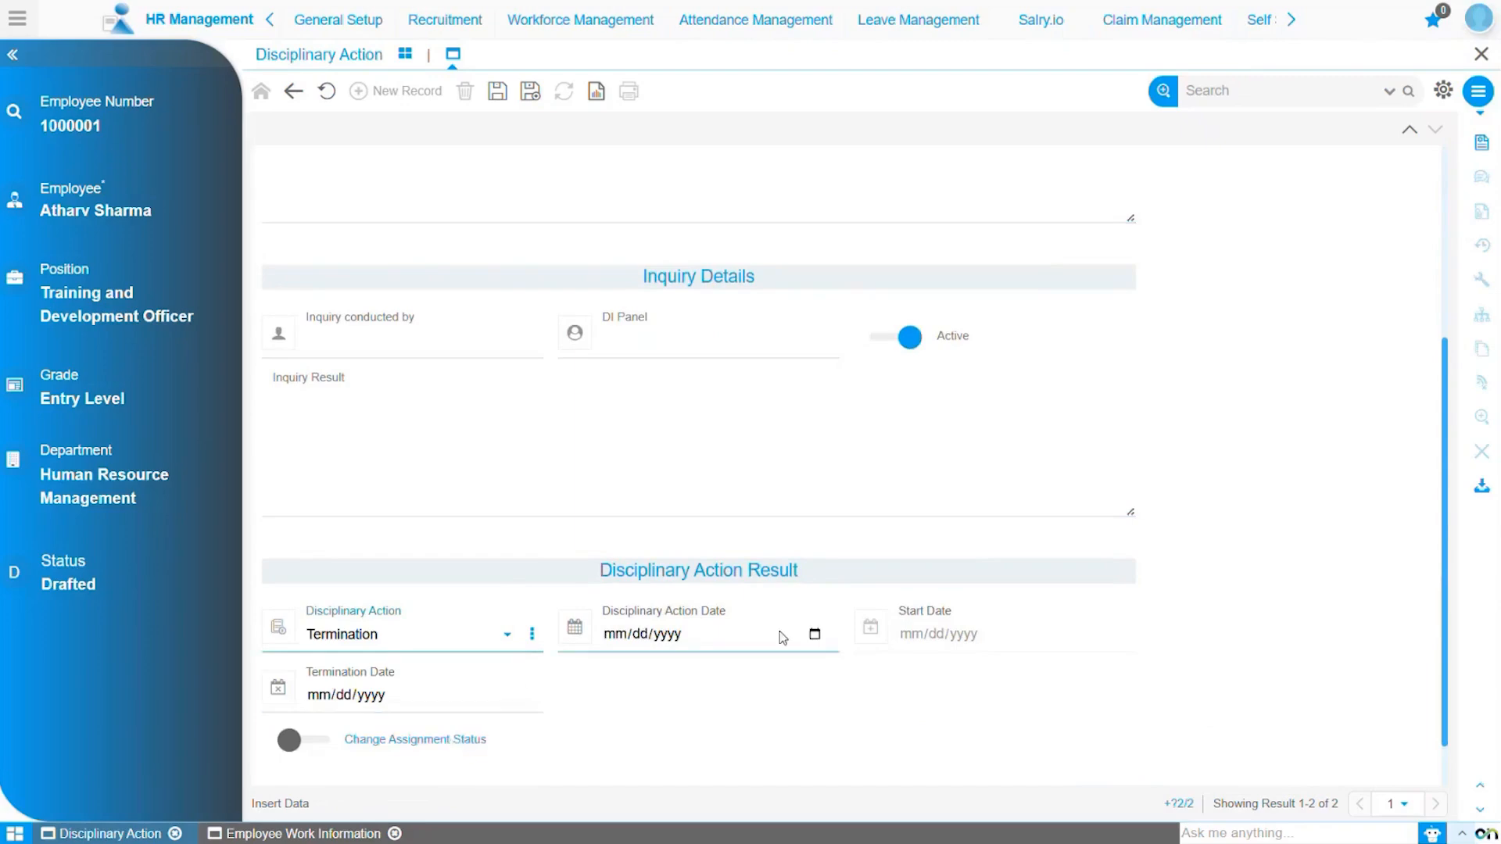
left_click(814, 634)
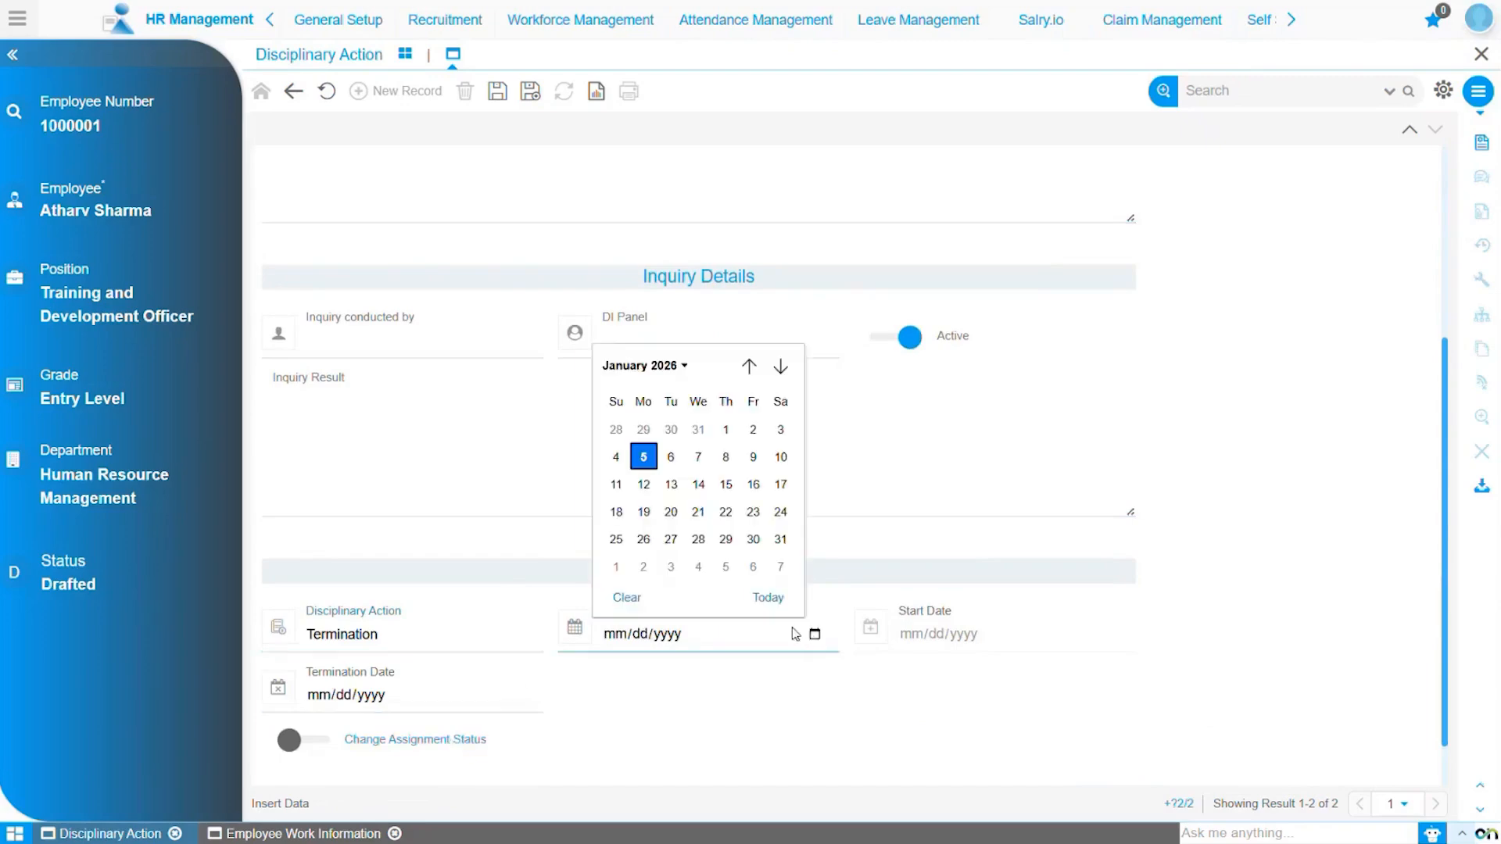
left_click(643, 458)
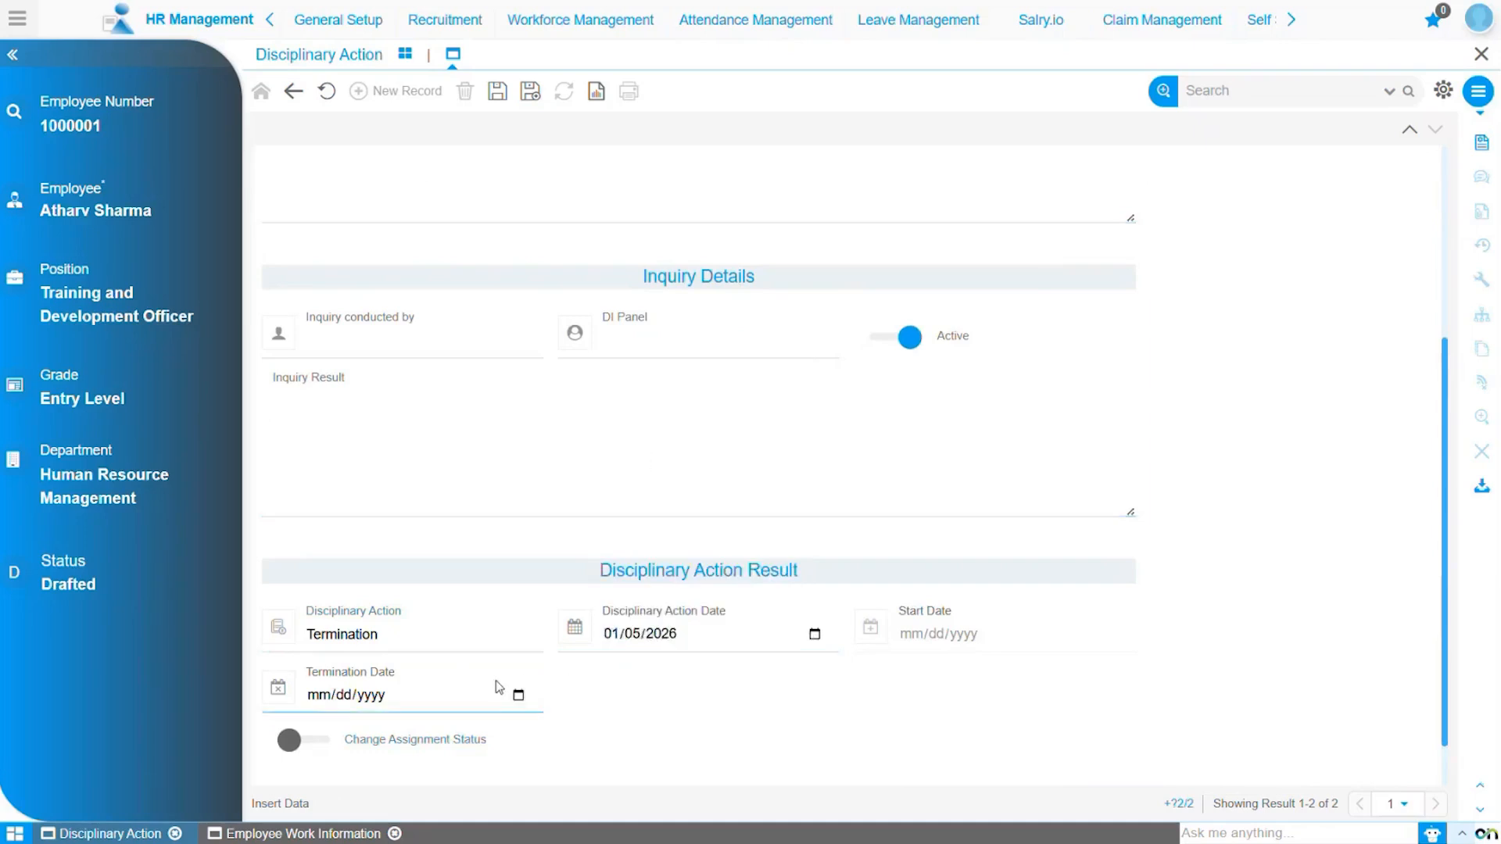
left_click(518, 695)
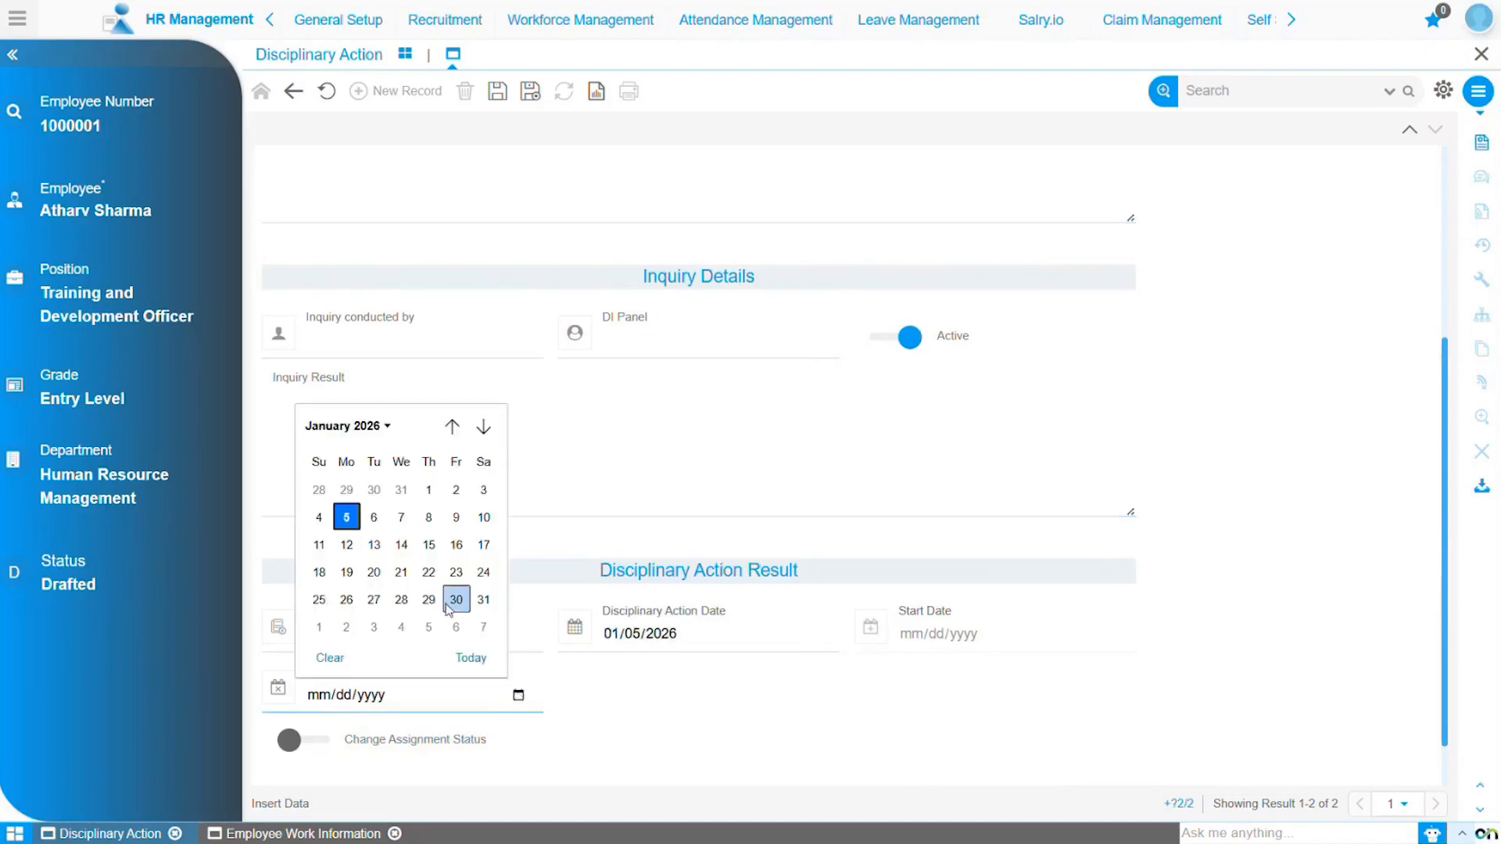
left_click(346, 545)
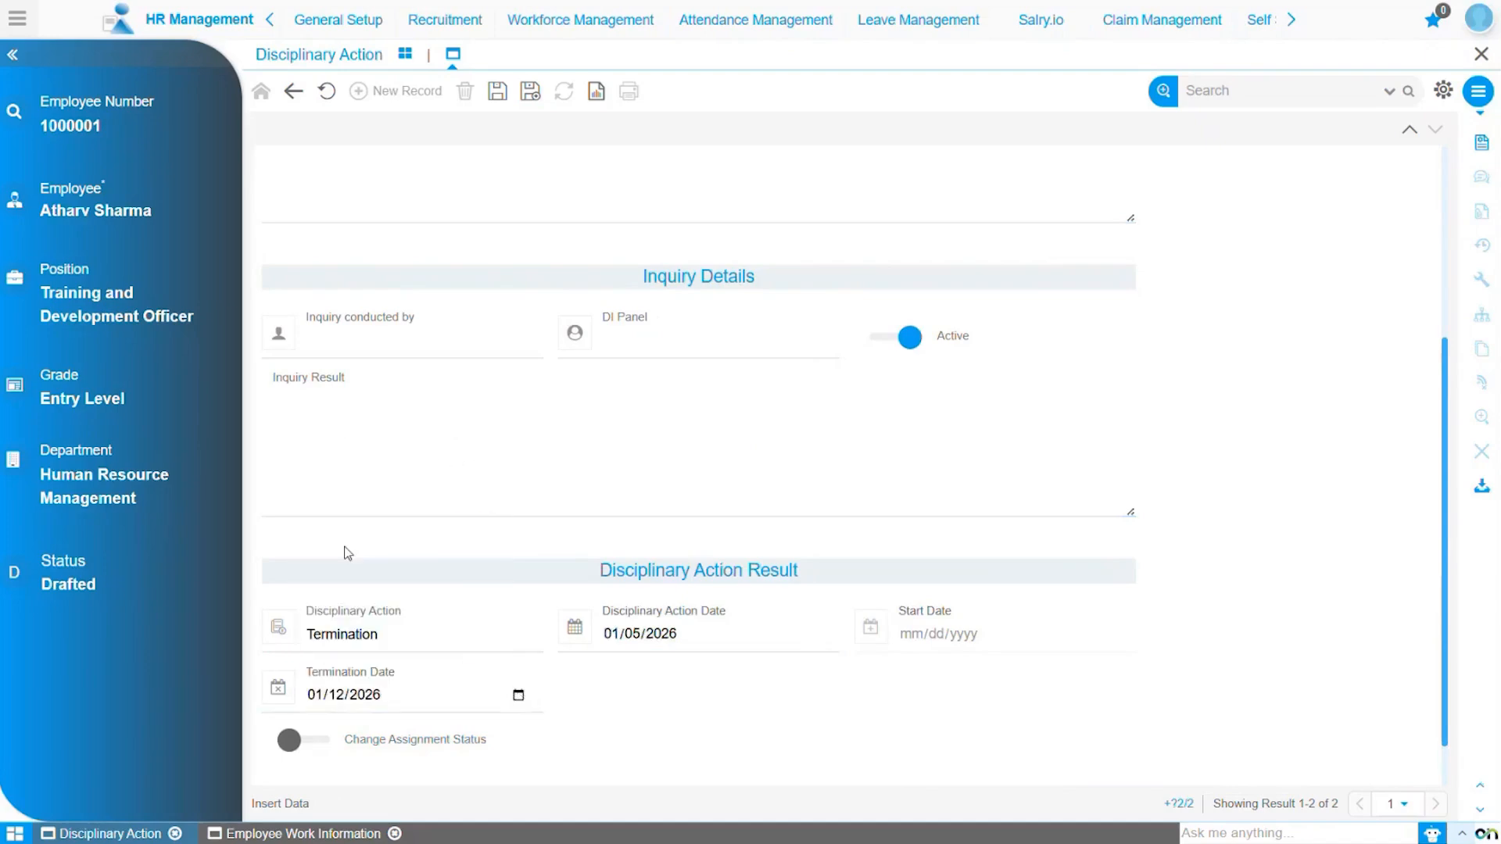
Save the termination case, review its details, and submit it for approval.
scroll(449, 522, "down", 1)
scroll(449, 522, "up", 3)
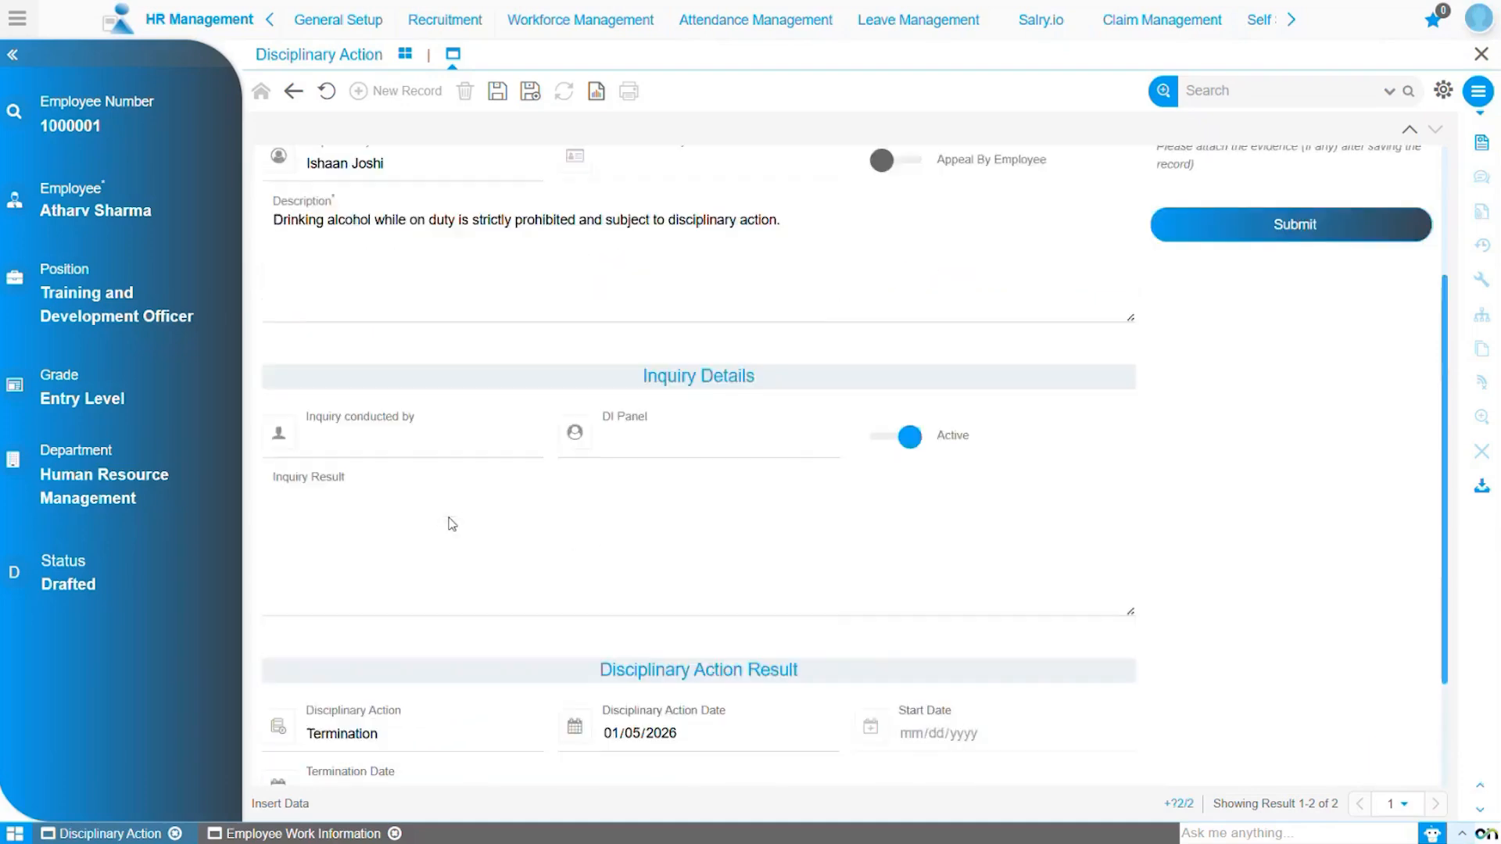
left_click(497, 91)
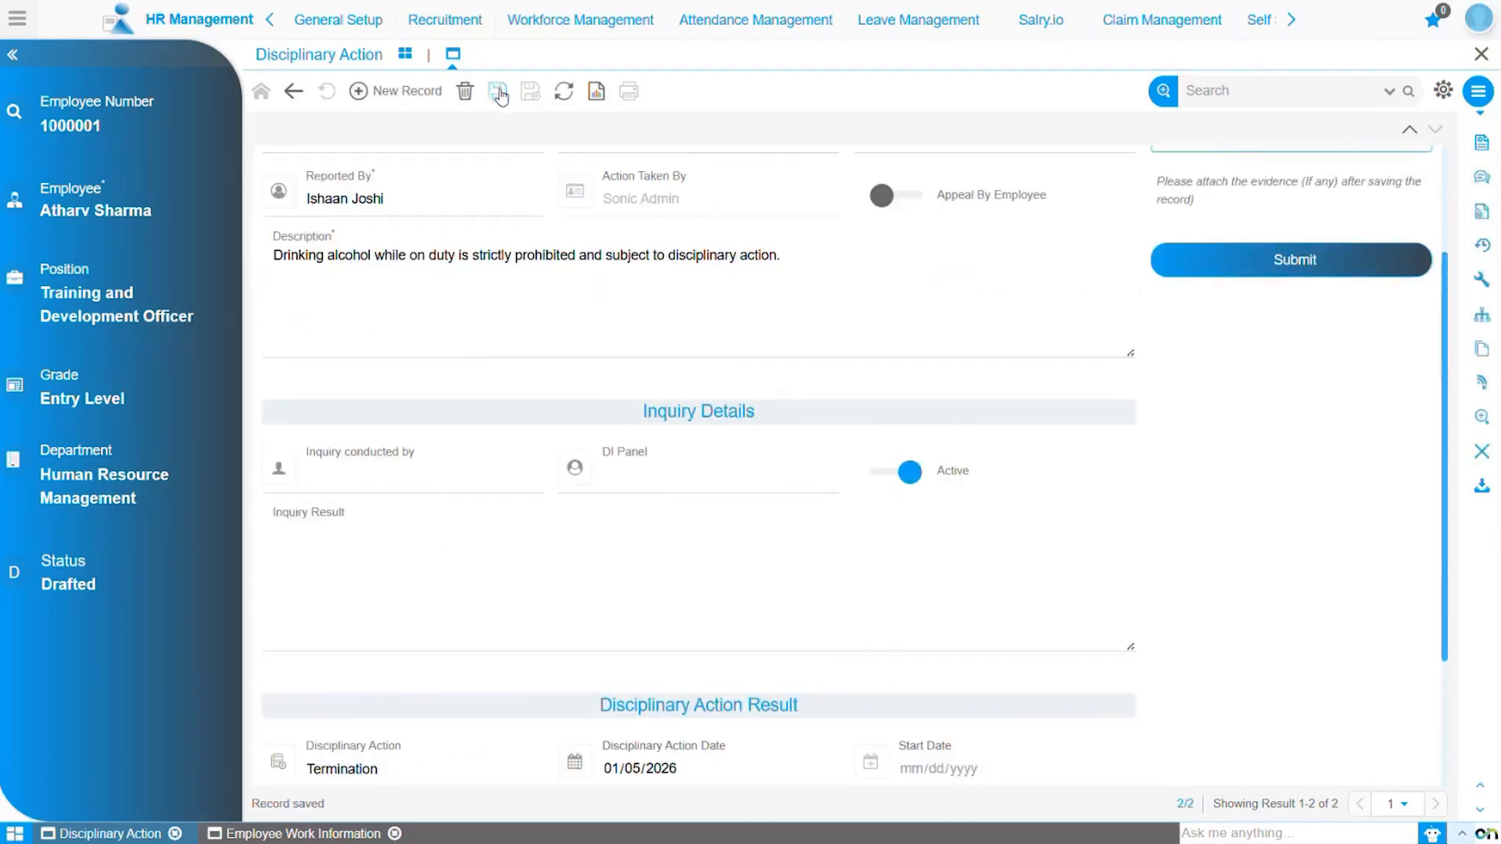
scroll(525, 387, "down", 2)
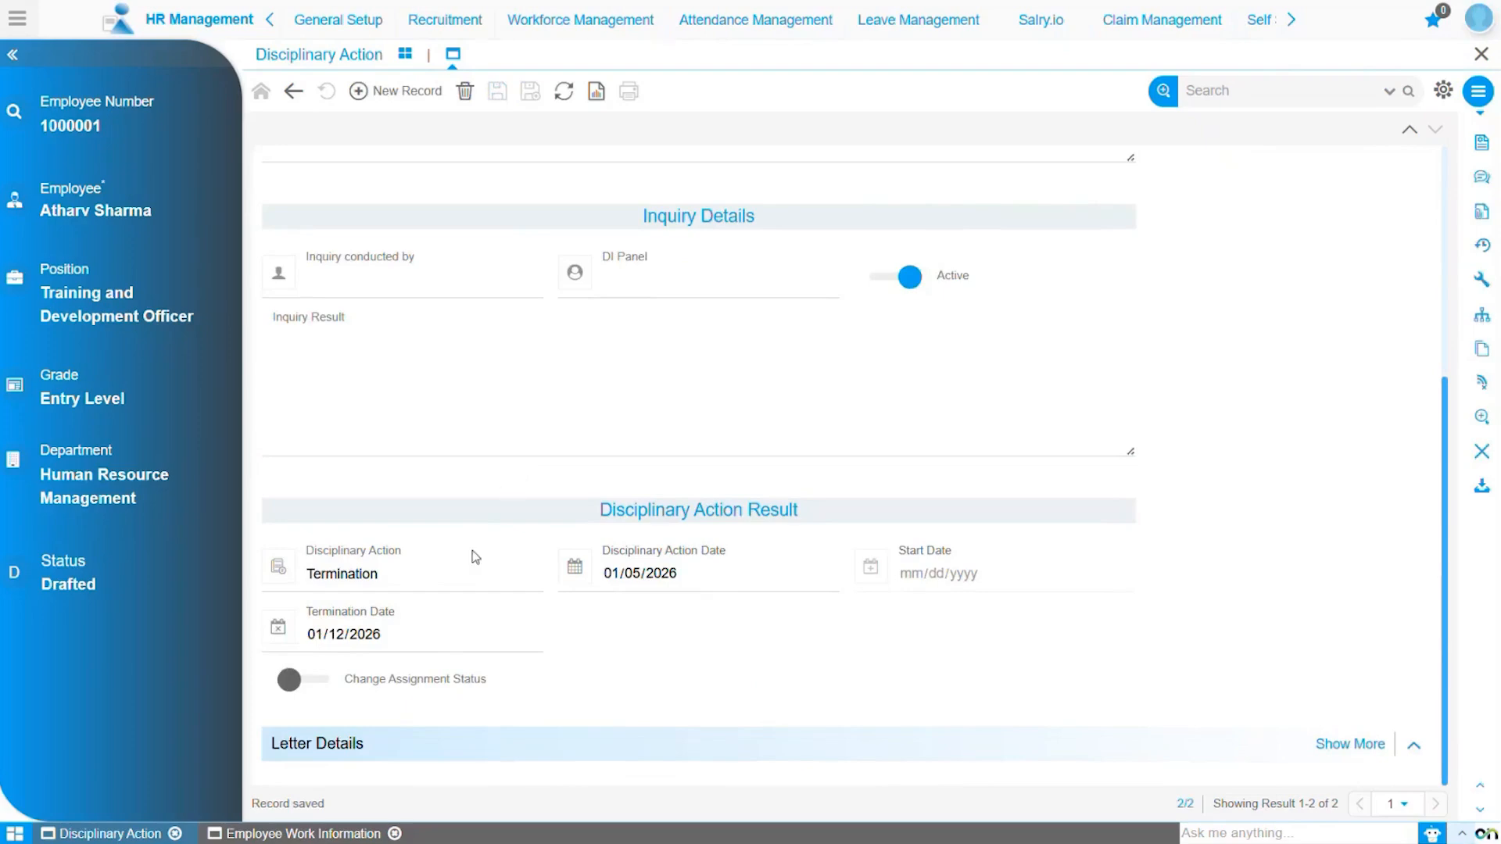
scroll(852, 444, "up", 1)
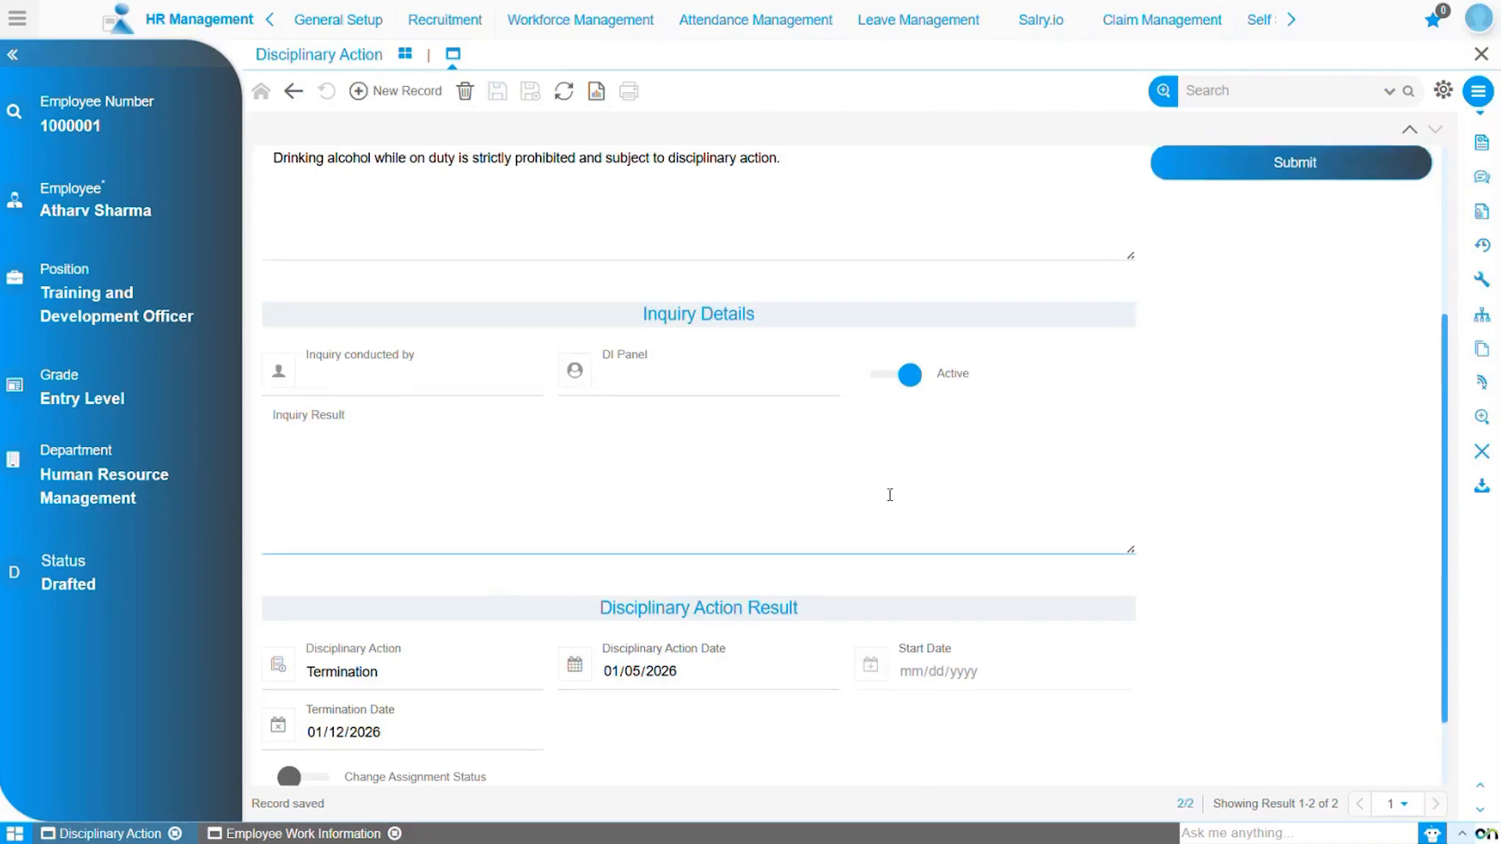
scroll(888, 492, "up", 2)
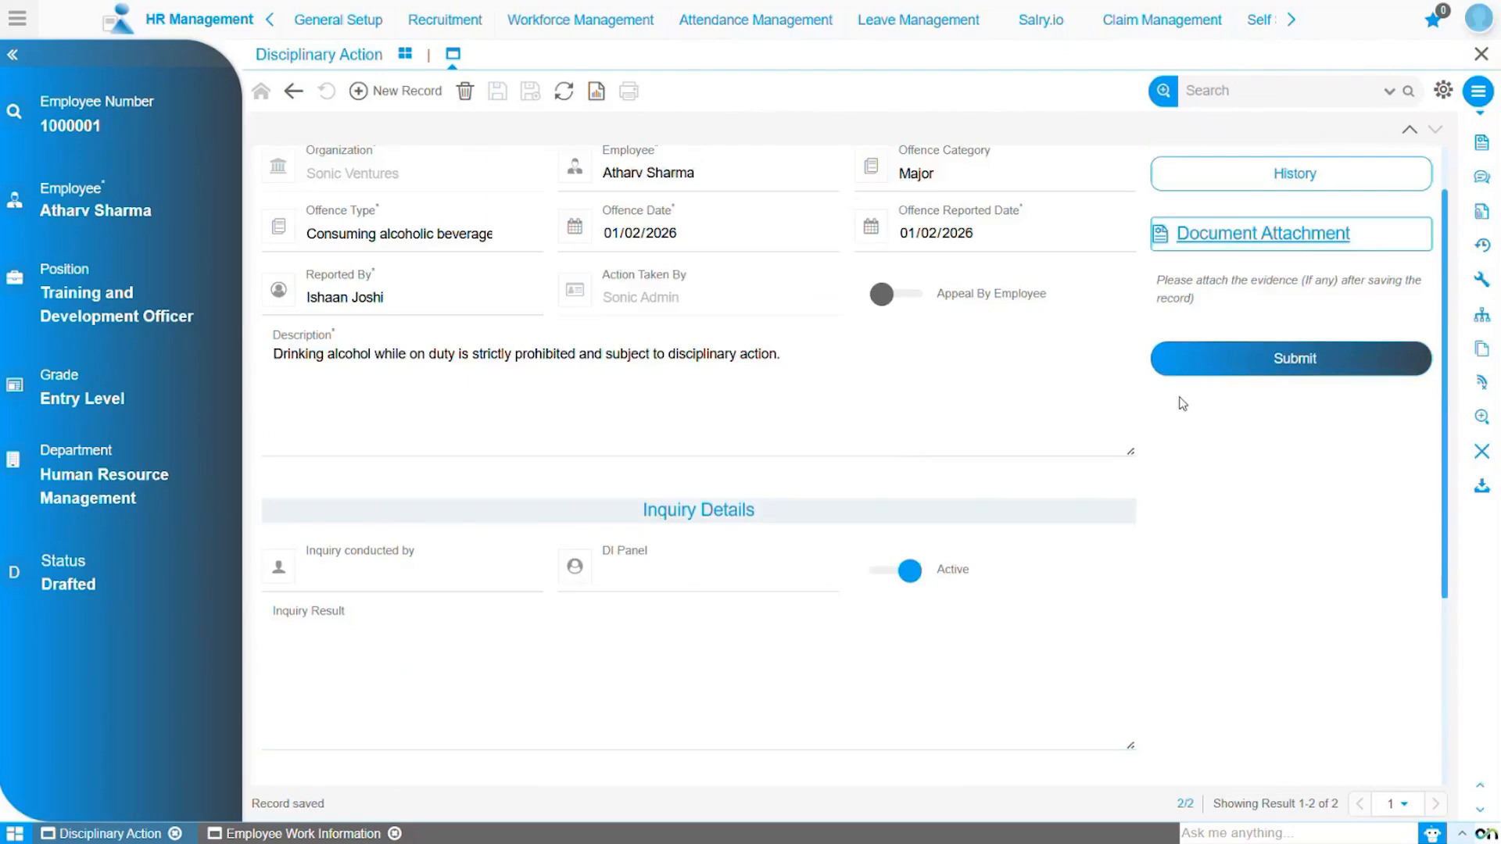
scroll(752, 402, "down", 3)
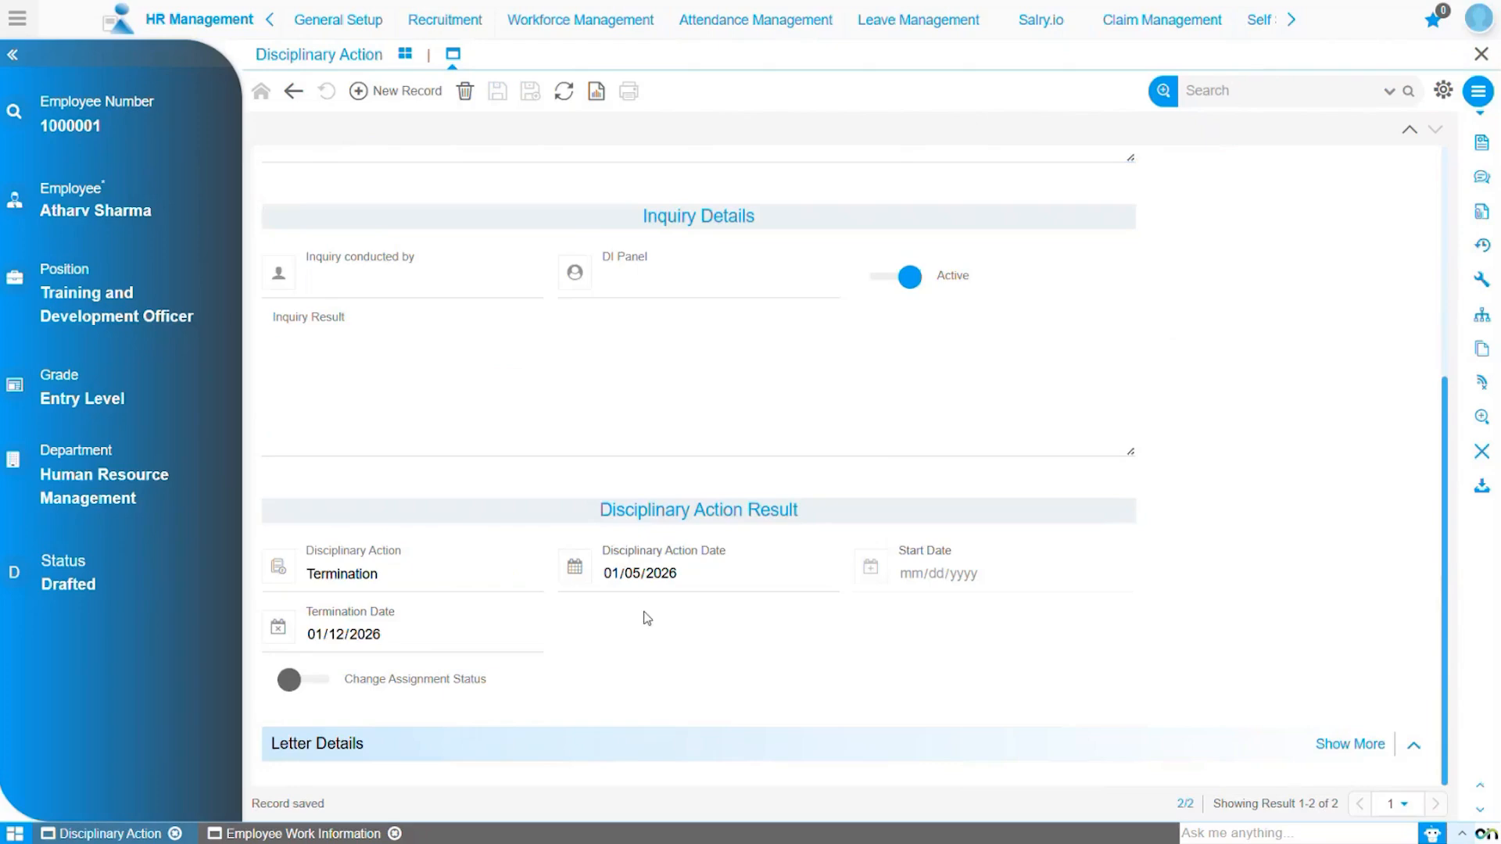
scroll(647, 618, "up", 3)
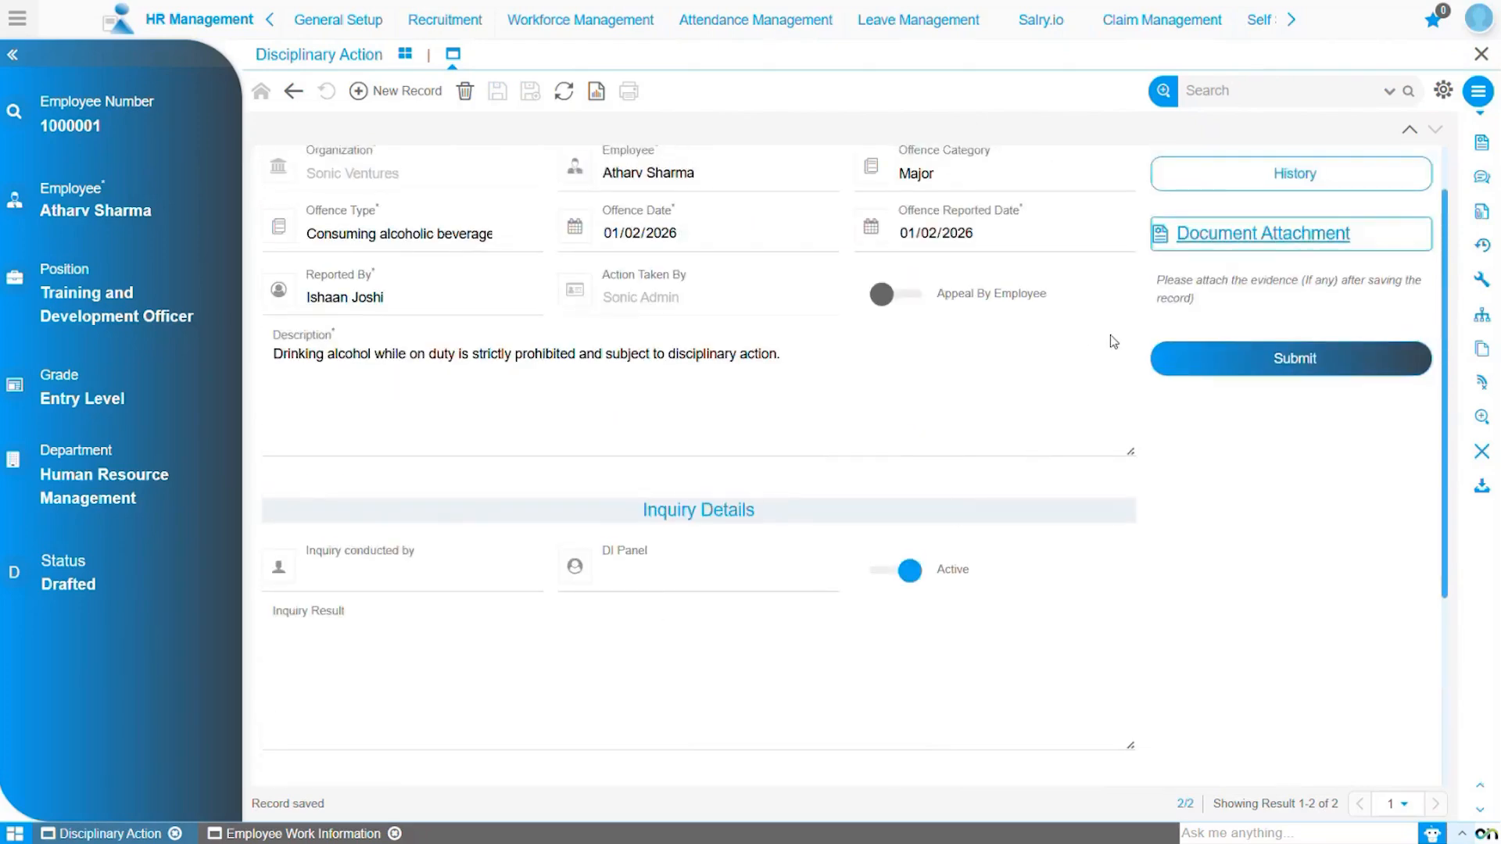
left_click(1233, 374)
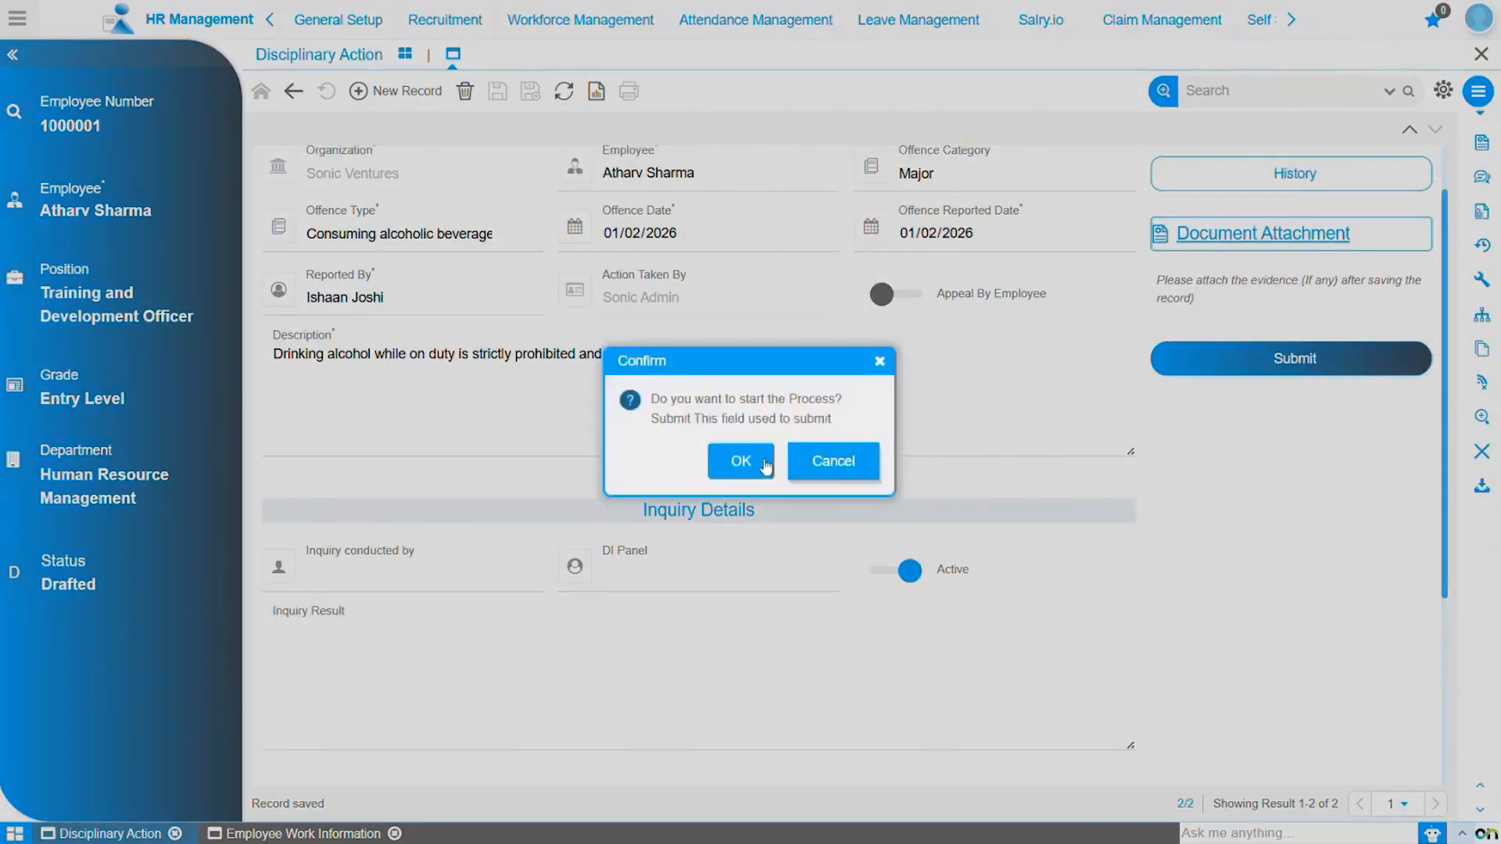
left_click(742, 462)
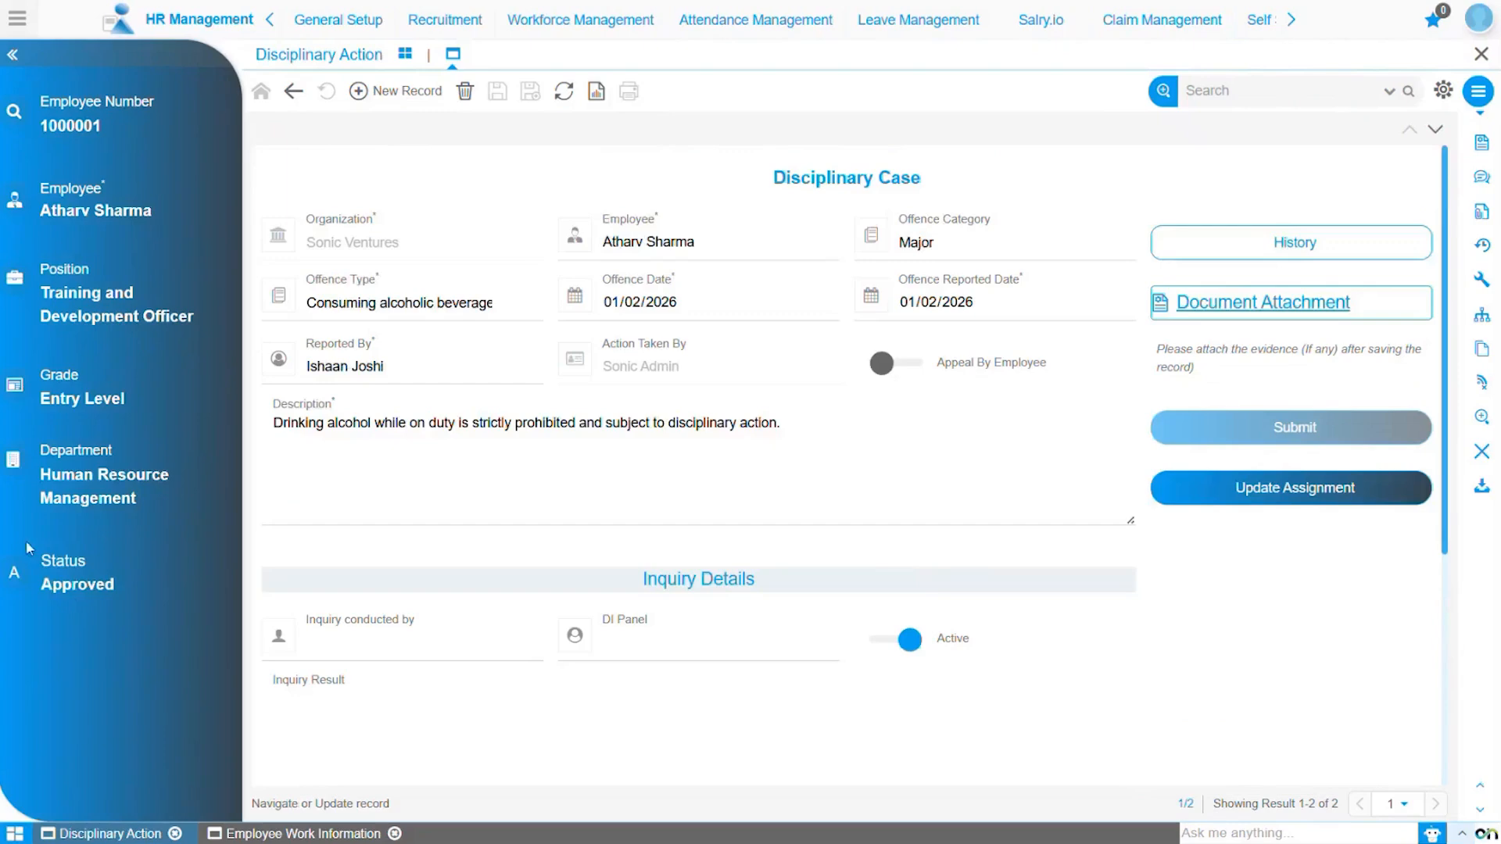
Enable Change Assignment Status on the approved case, choose Terminate as the Assignment Status, and save the record.
scroll(889, 603, "down", 5)
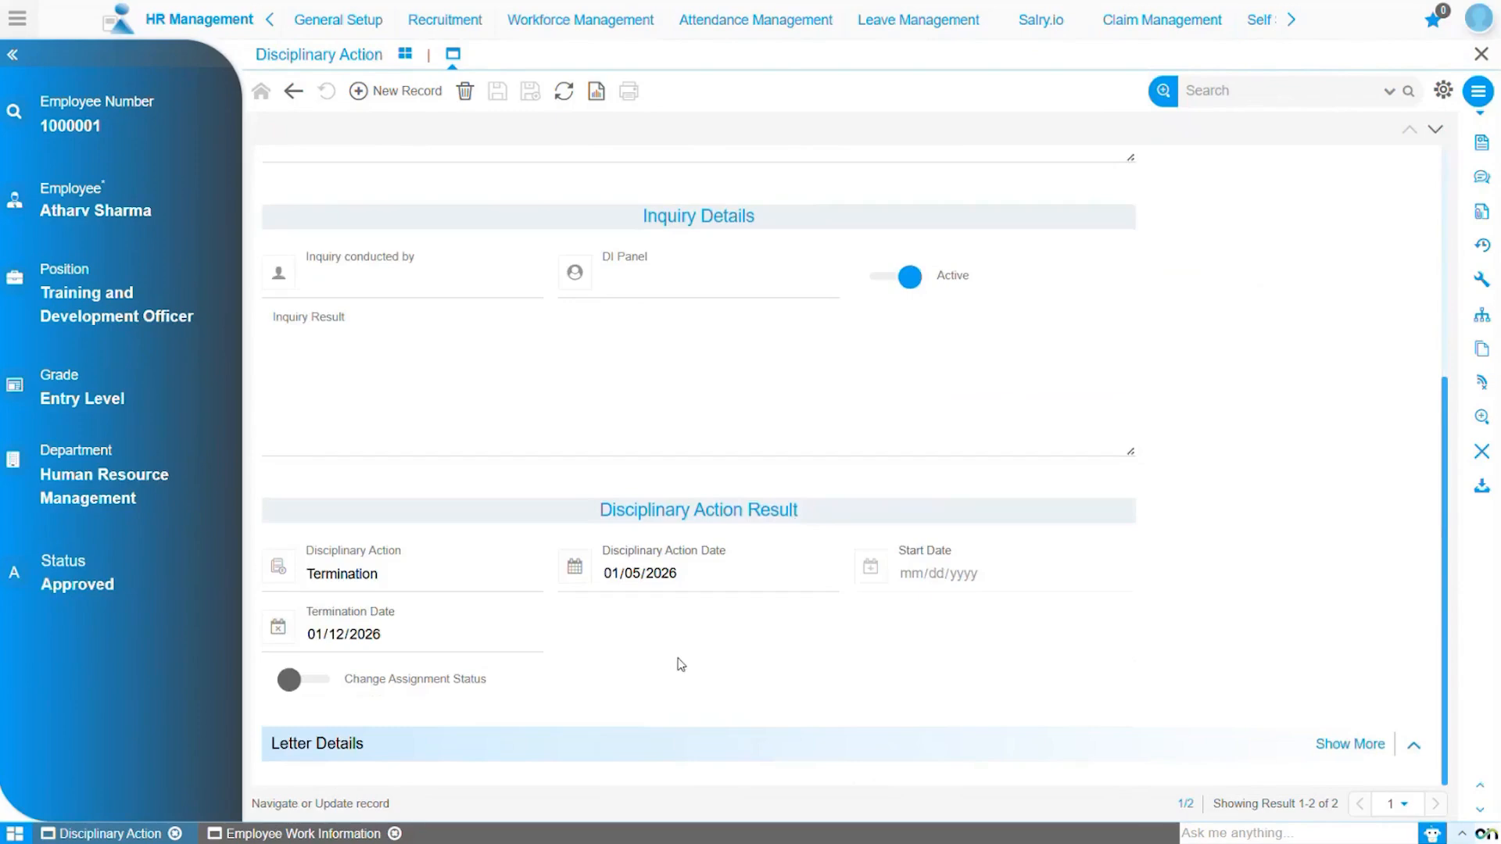
left_click(322, 685)
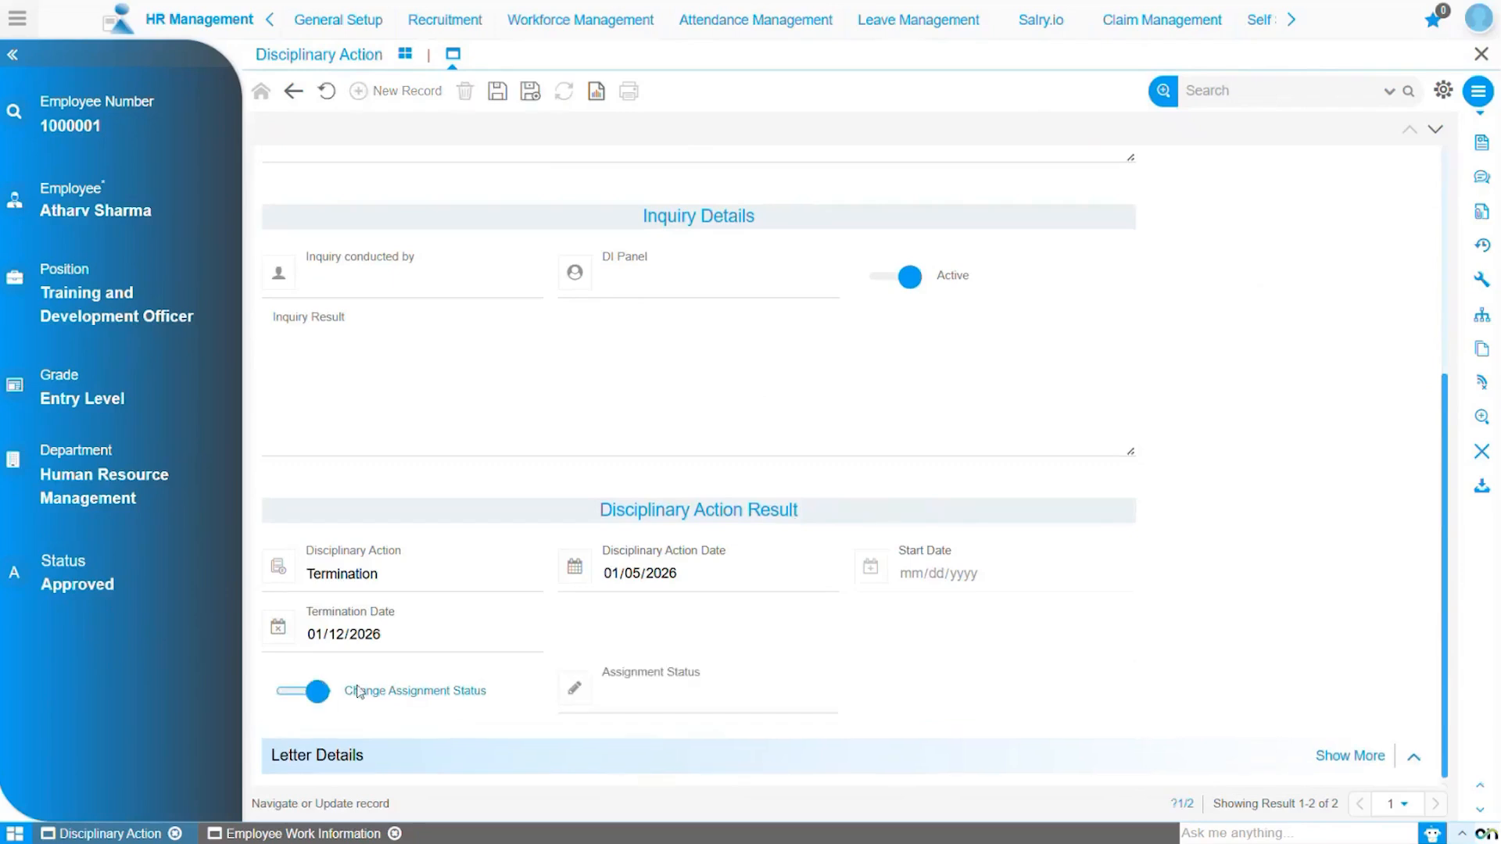
left_click(711, 701)
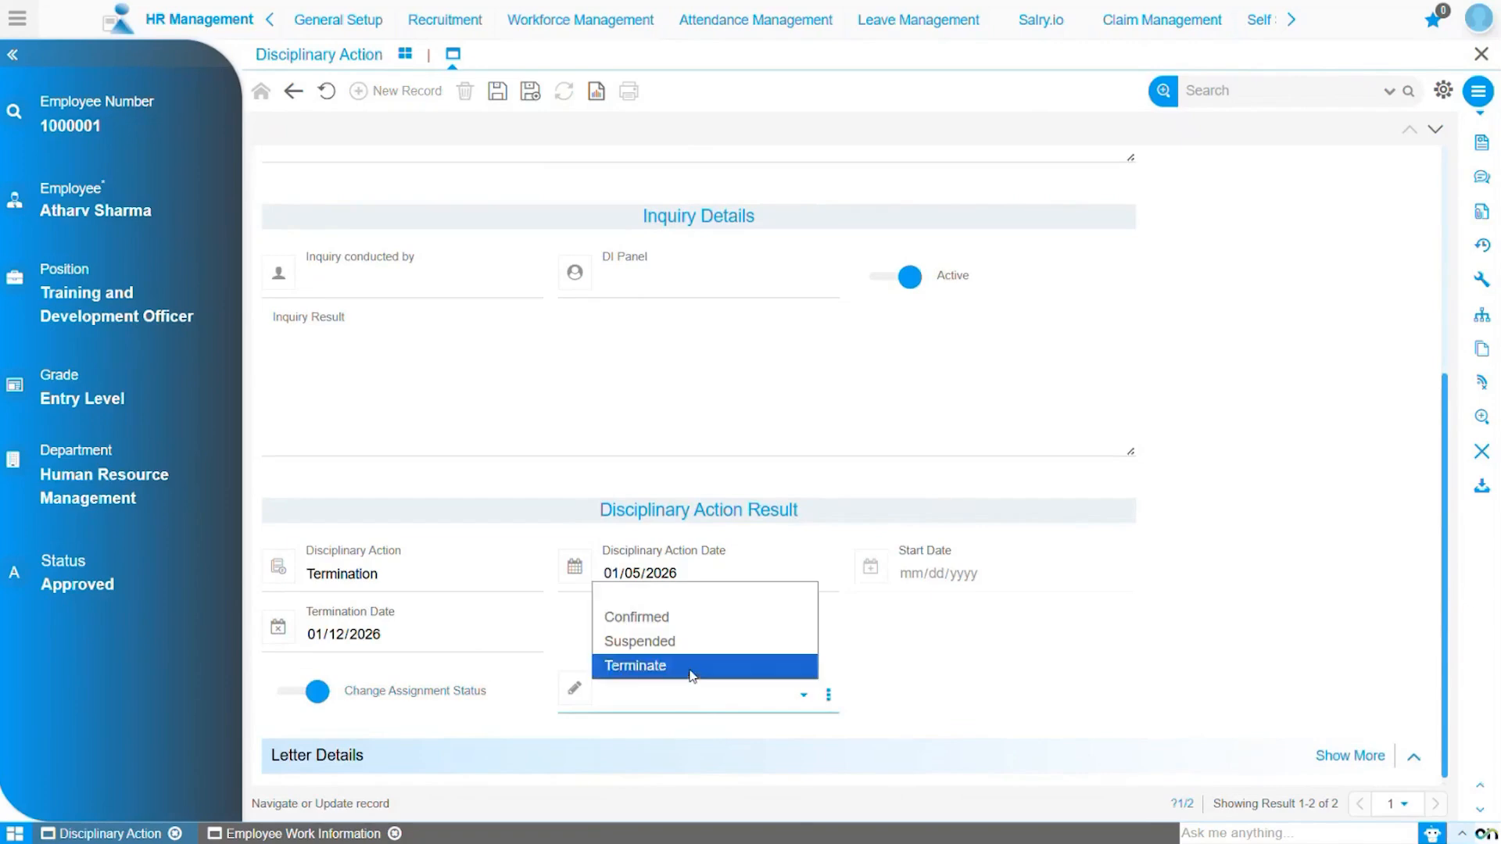
left_click(691, 676)
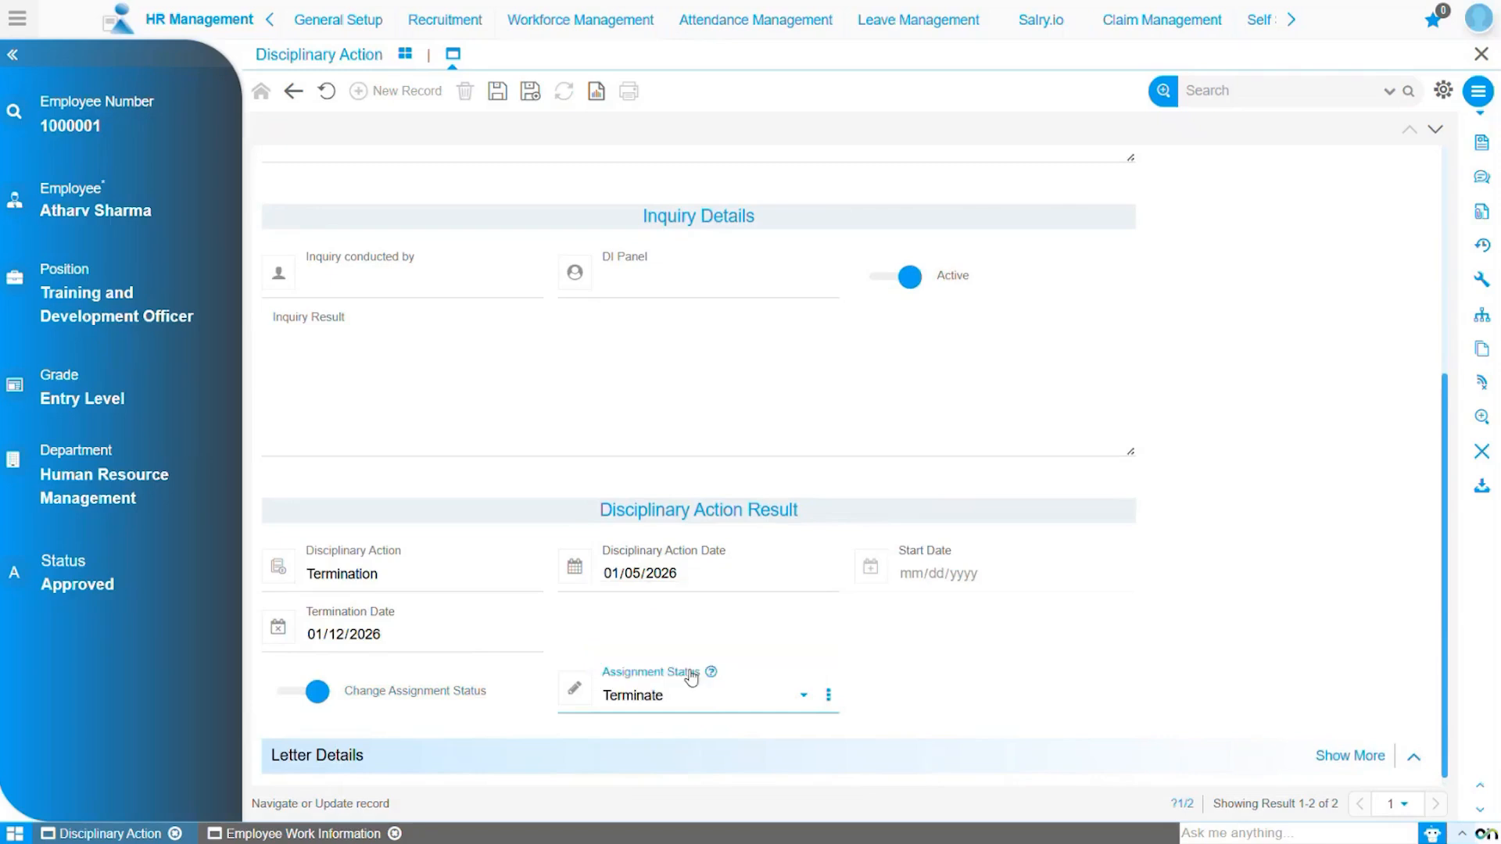
left_click(498, 92)
Run Update Assignment for the termination case and confirm the process.
scroll(968, 643, "up", 3)
scroll(985, 625, "up", 1)
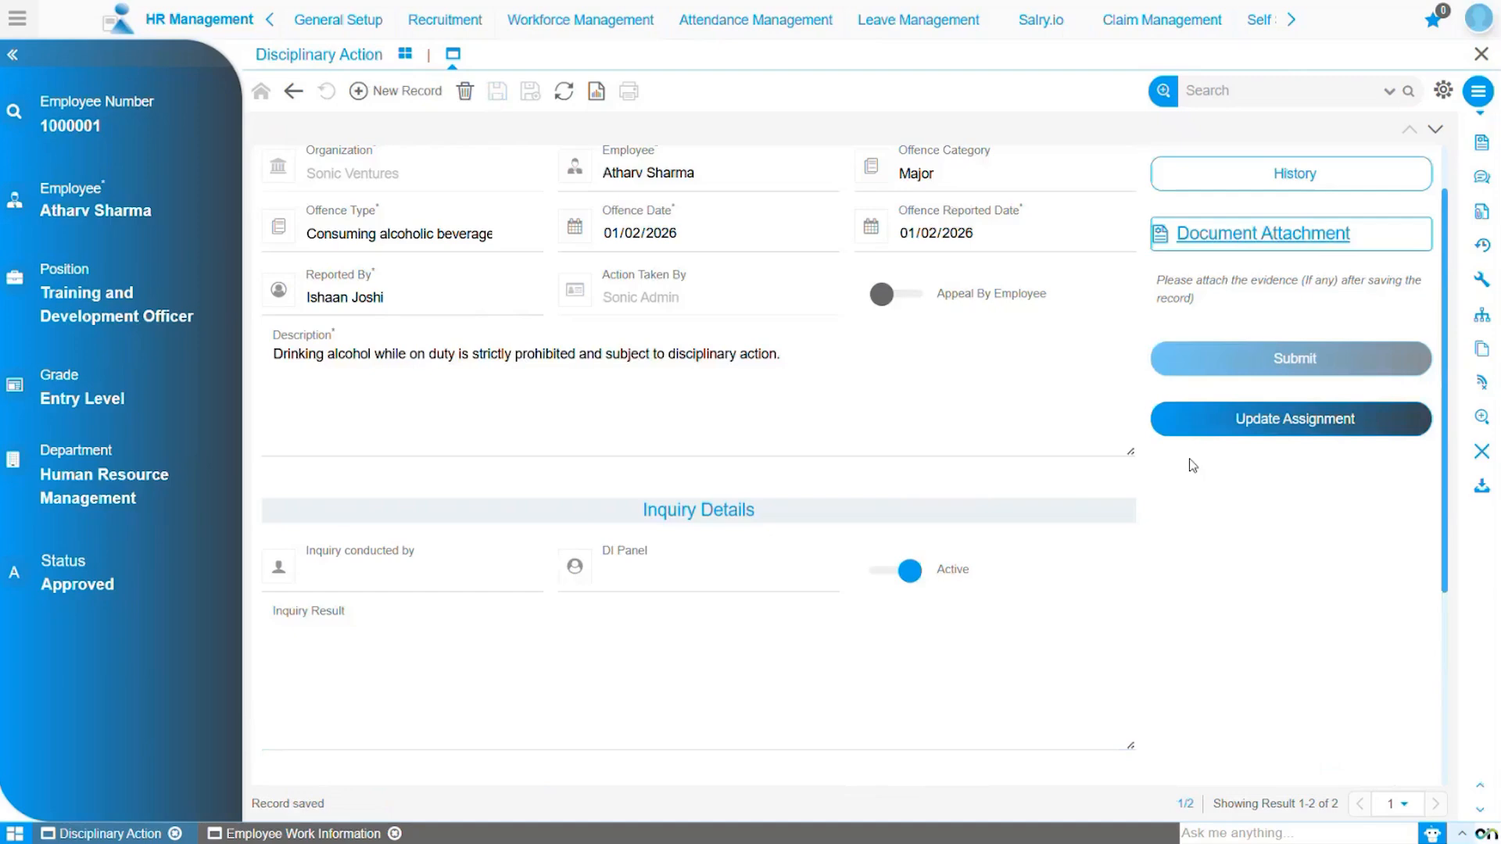
left_click(1196, 426)
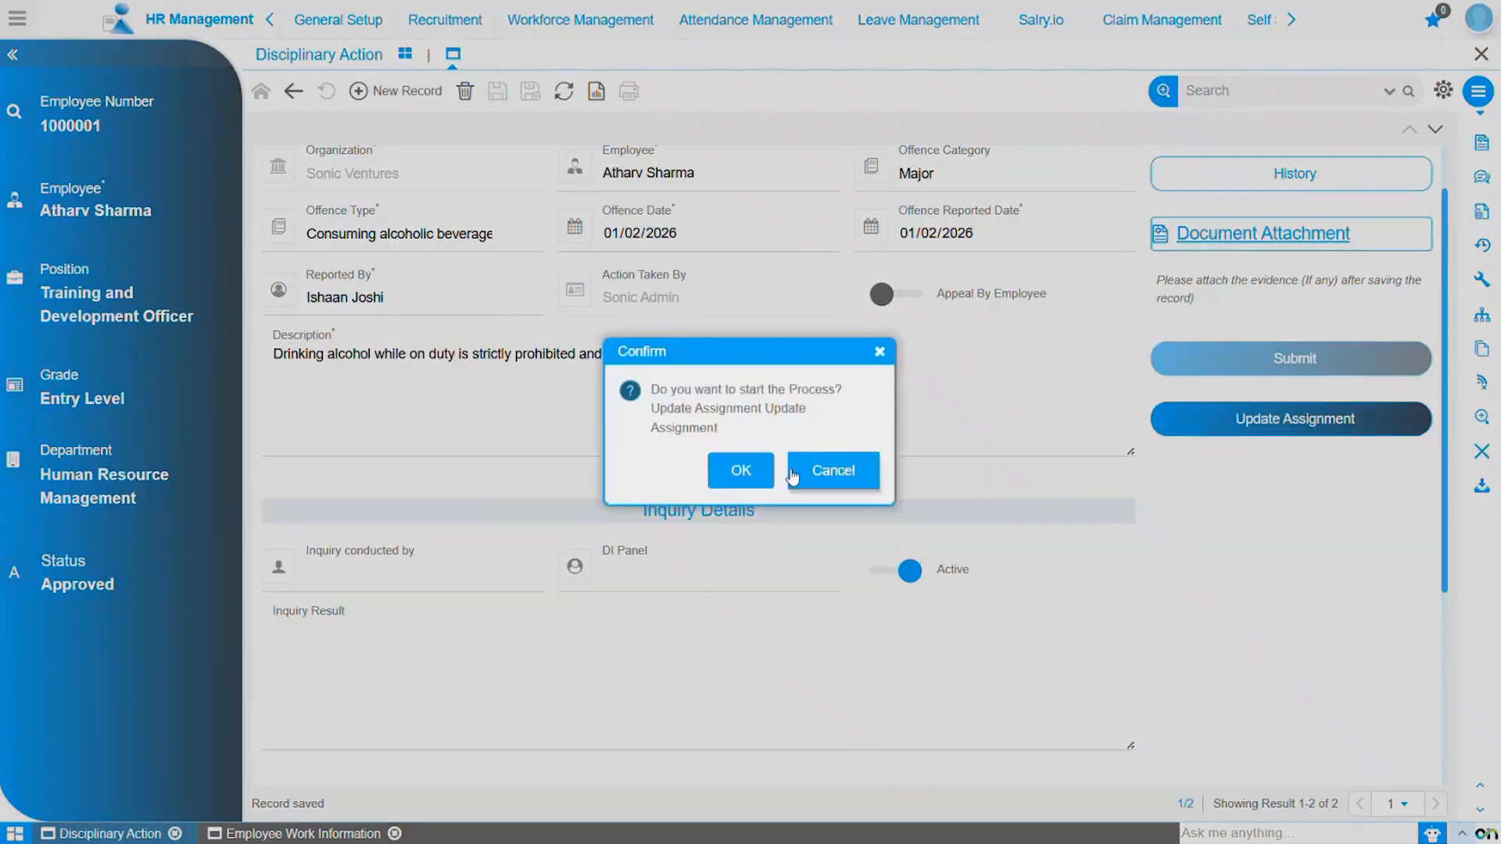
left_click(741, 472)
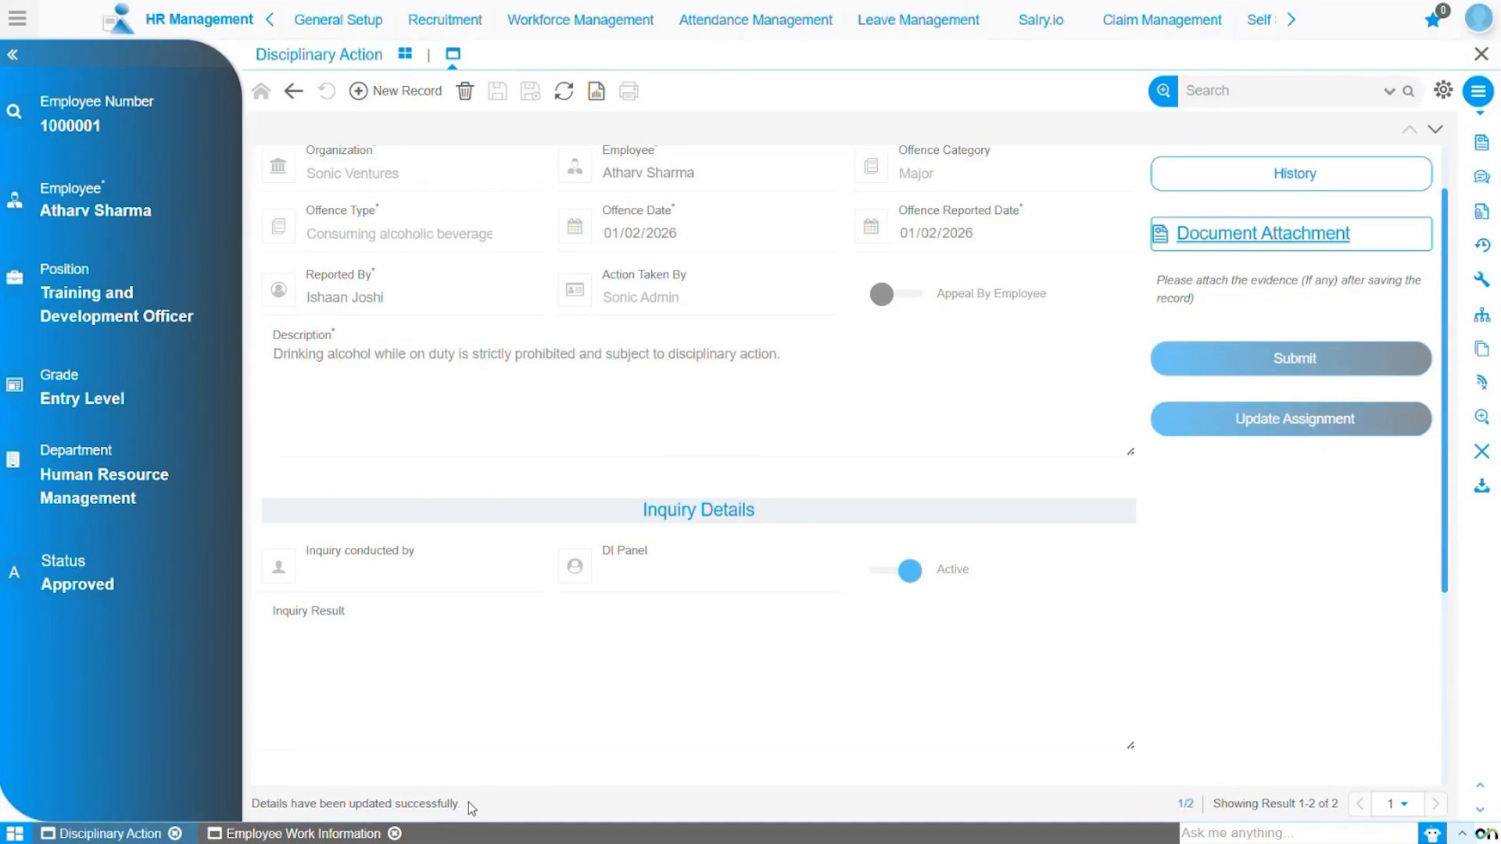
Check the Training and Development Officer's employment end date and End of Service record in Employee Personal Information.
left_click(554, 37)
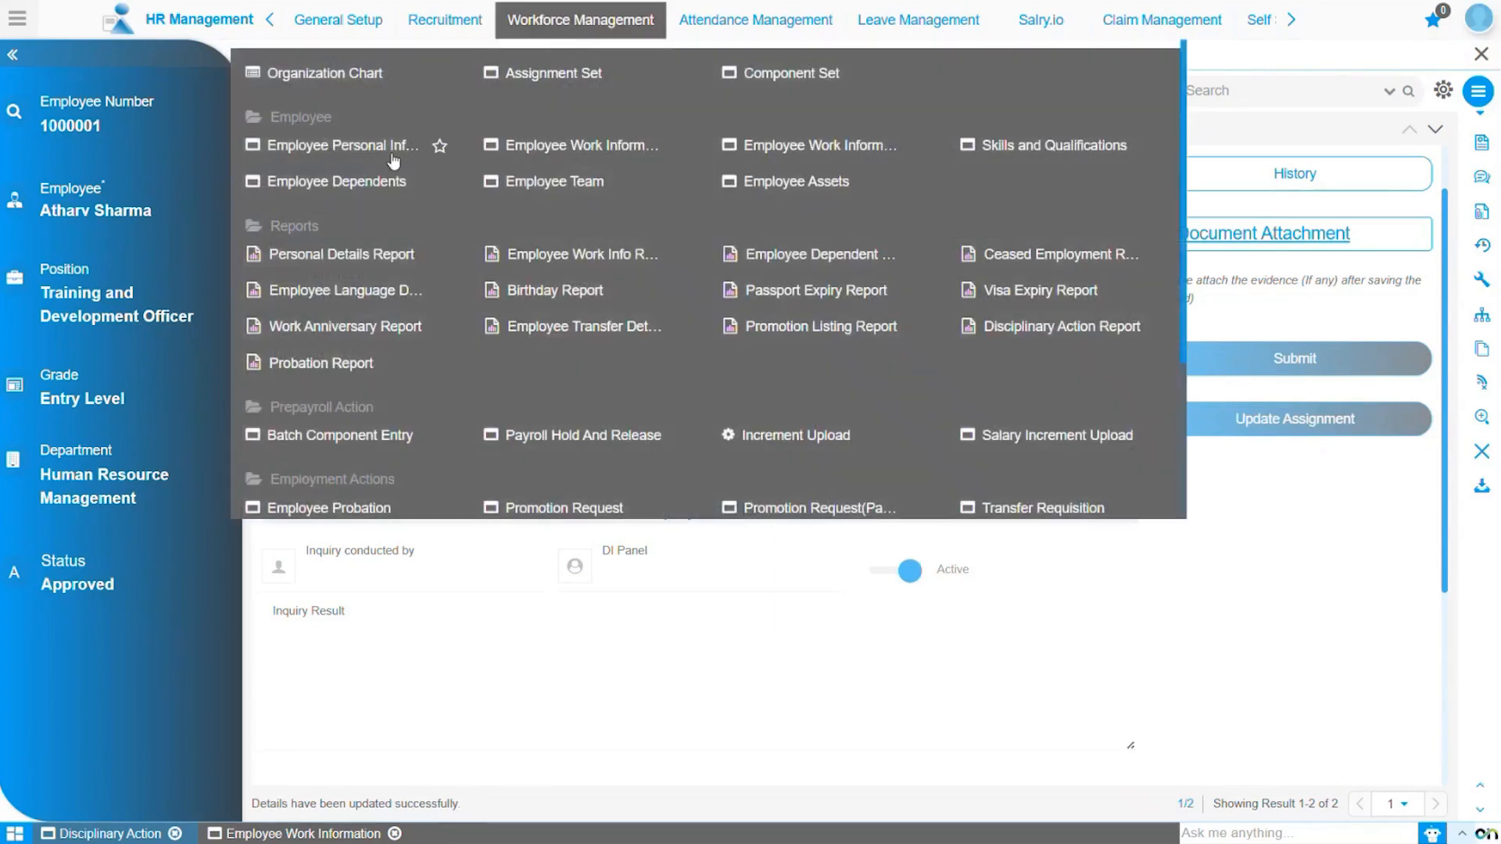
left_click(391, 160)
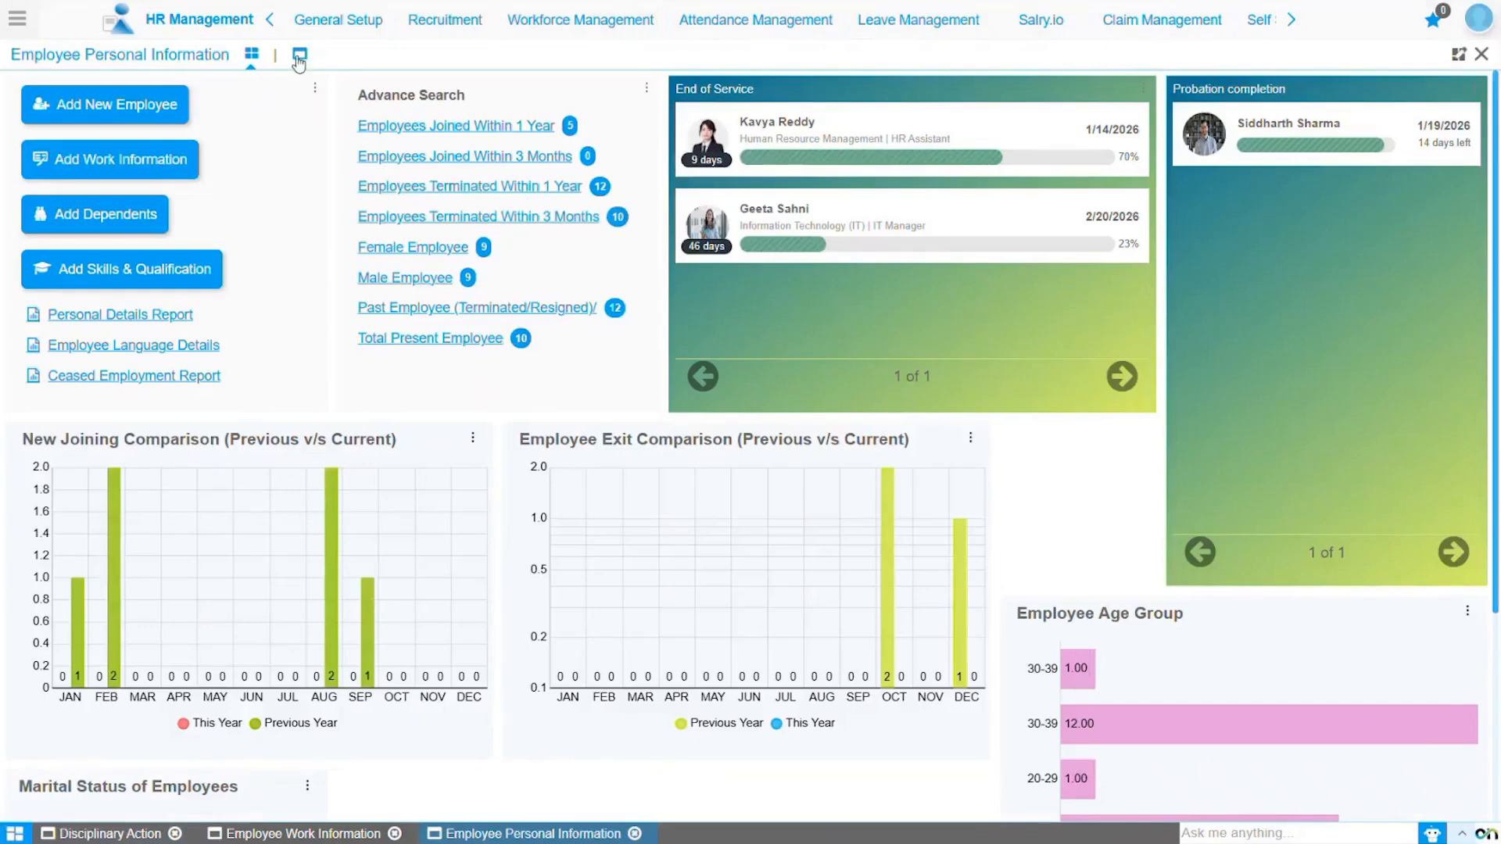
left_click(298, 56)
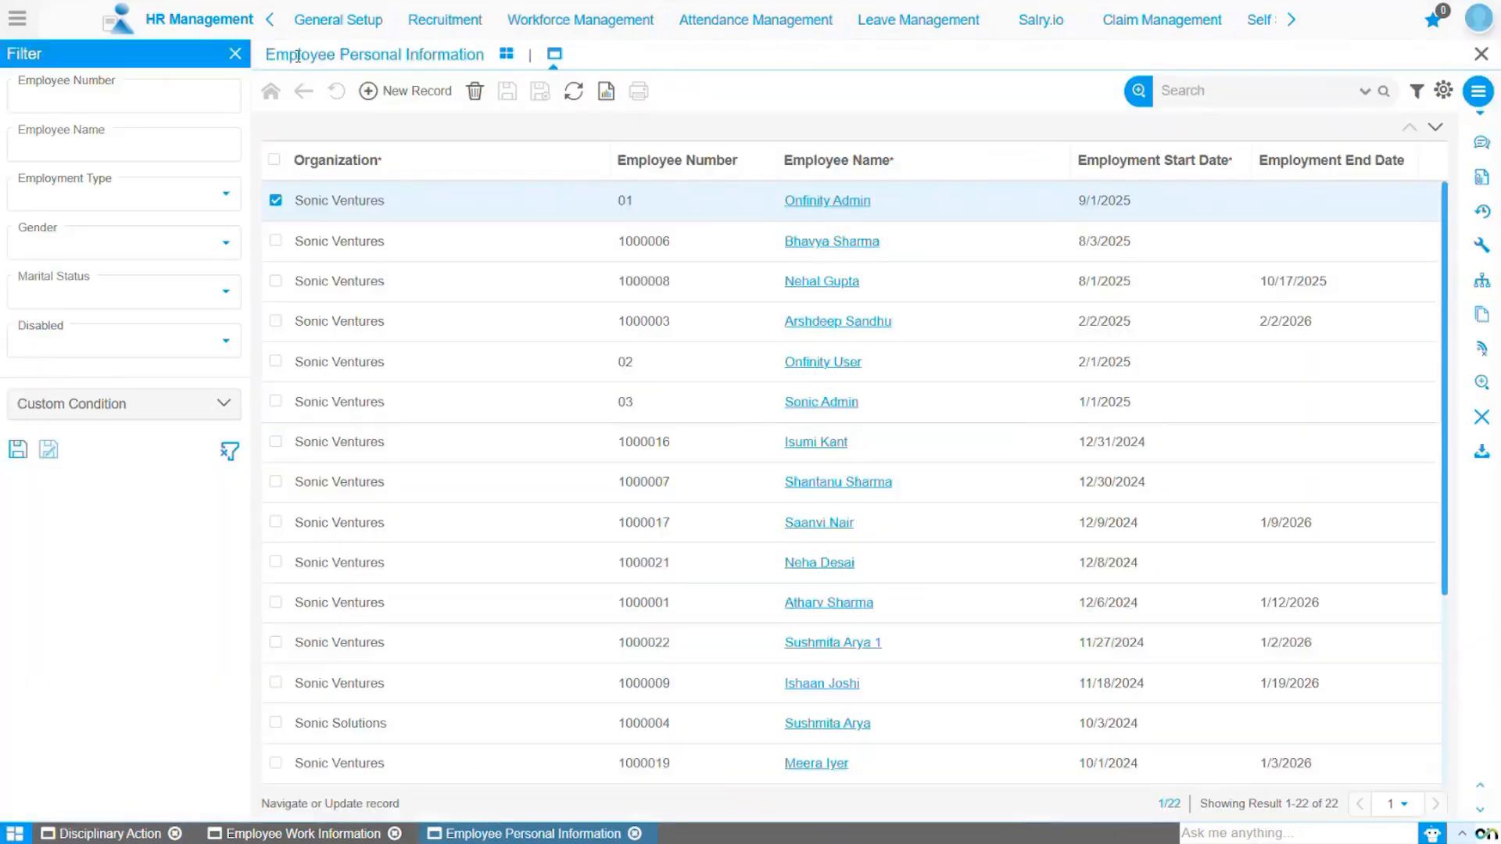
left_click(791, 604)
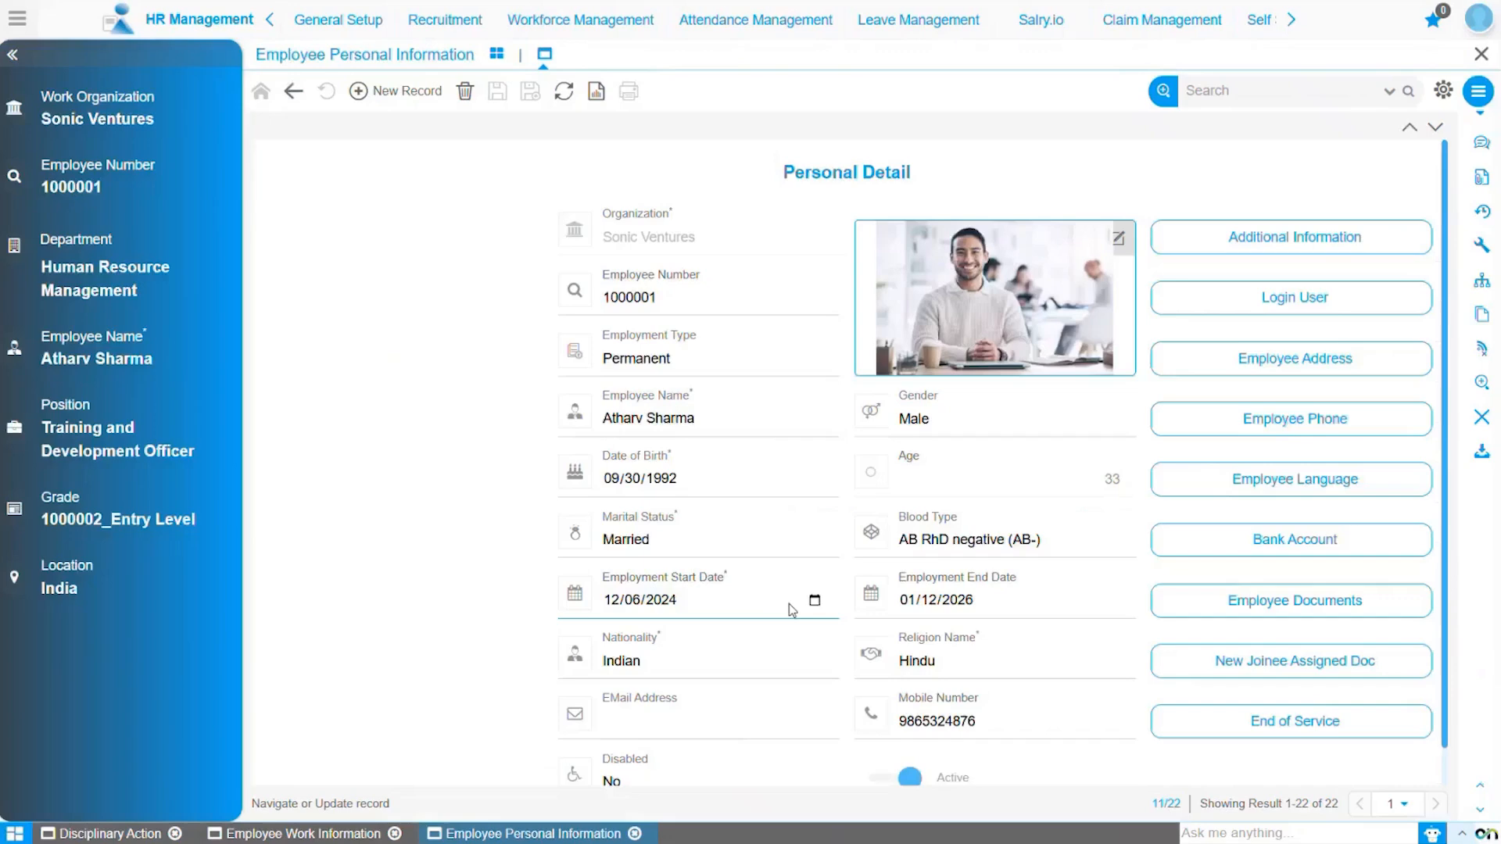
left_click(1249, 731)
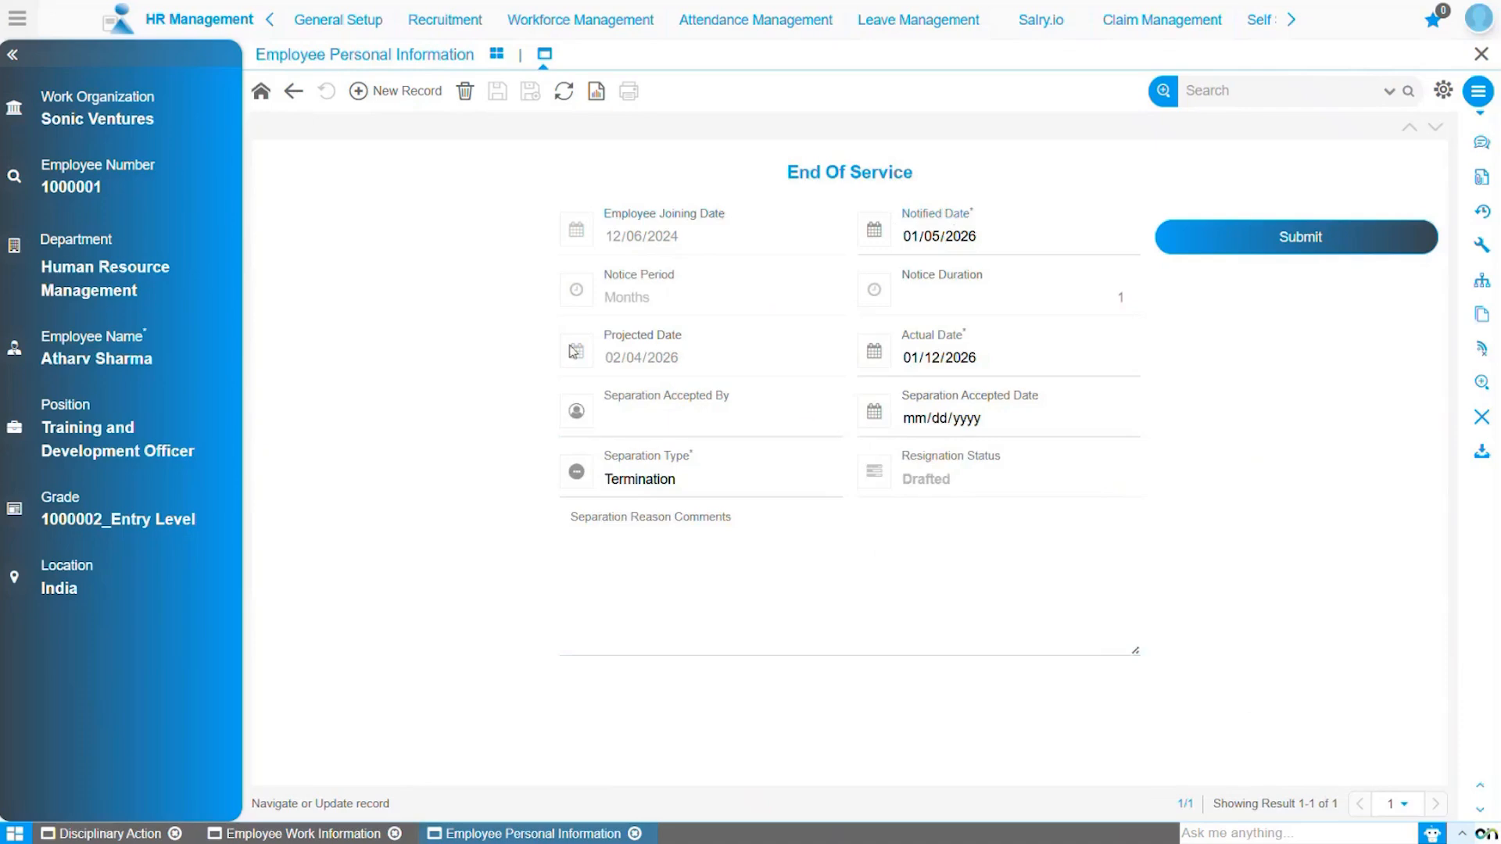
left_click(261, 97)
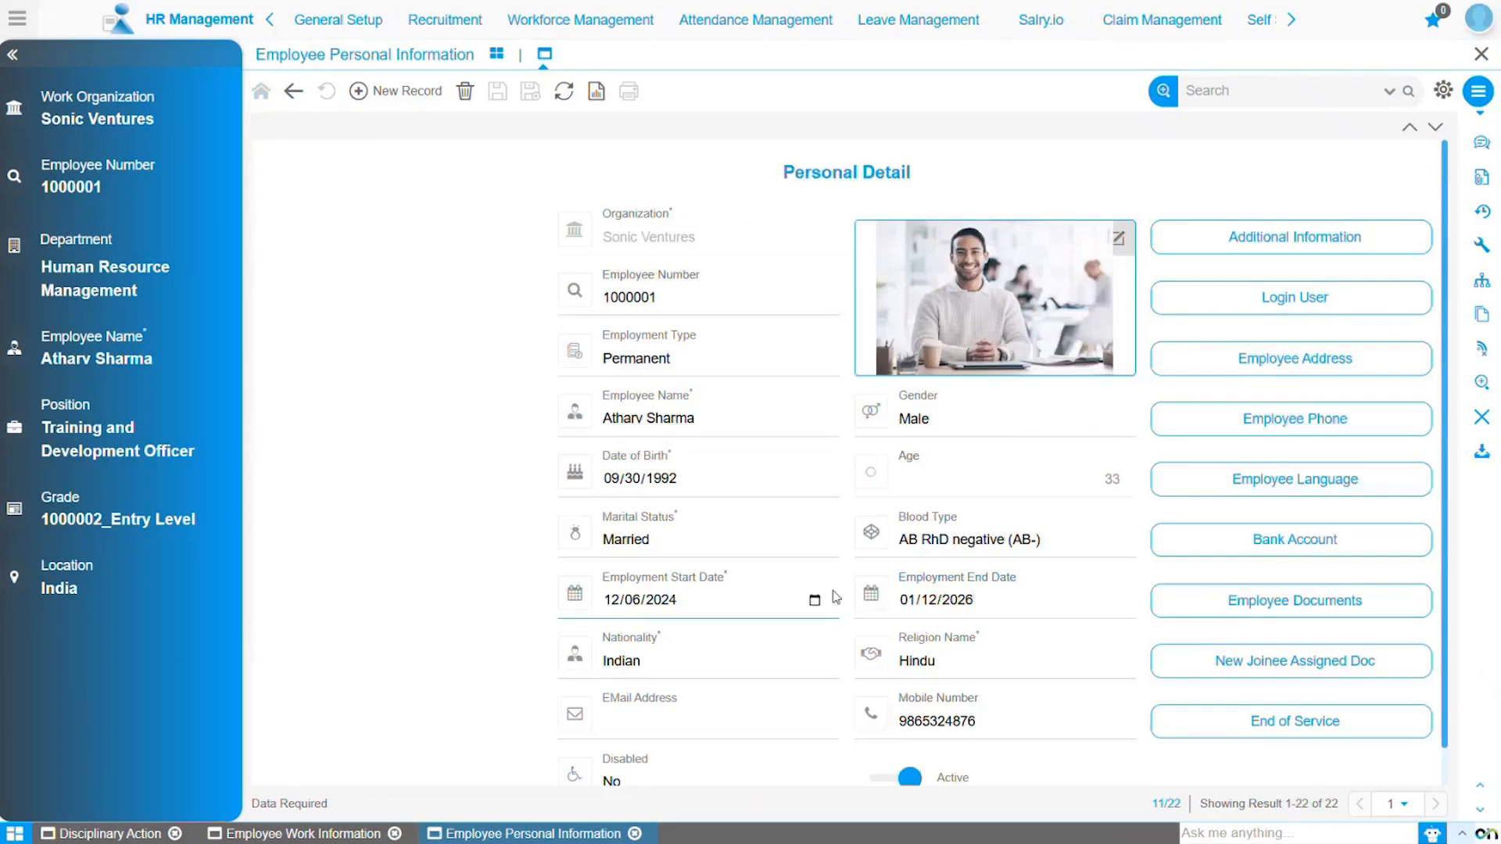
Check the same employee's end date, assignment status and change reason in Employee Work Information, and return to the disciplinary case.
left_click(322, 835)
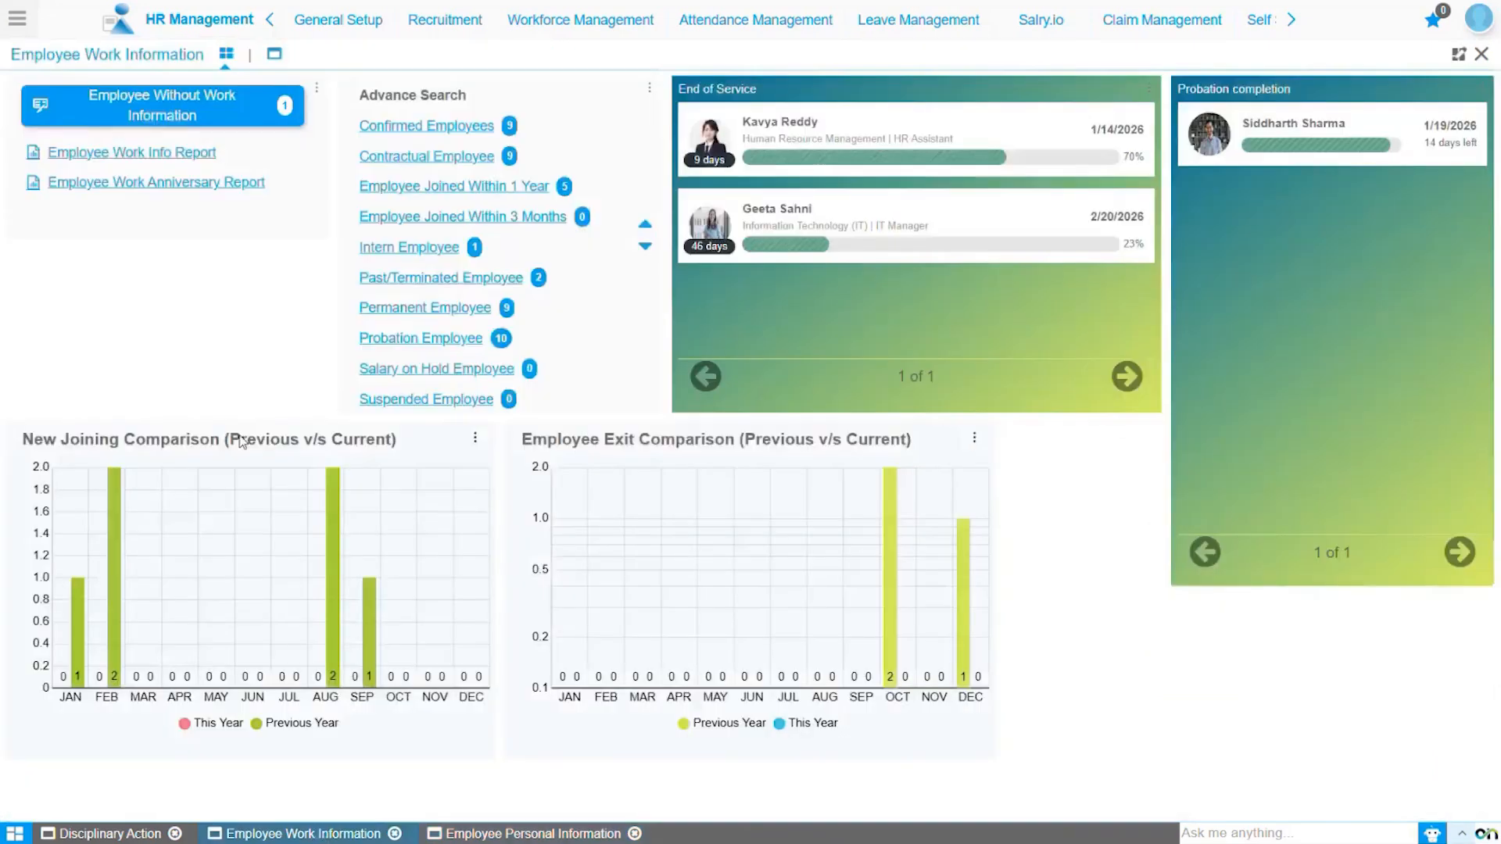
left_click(273, 56)
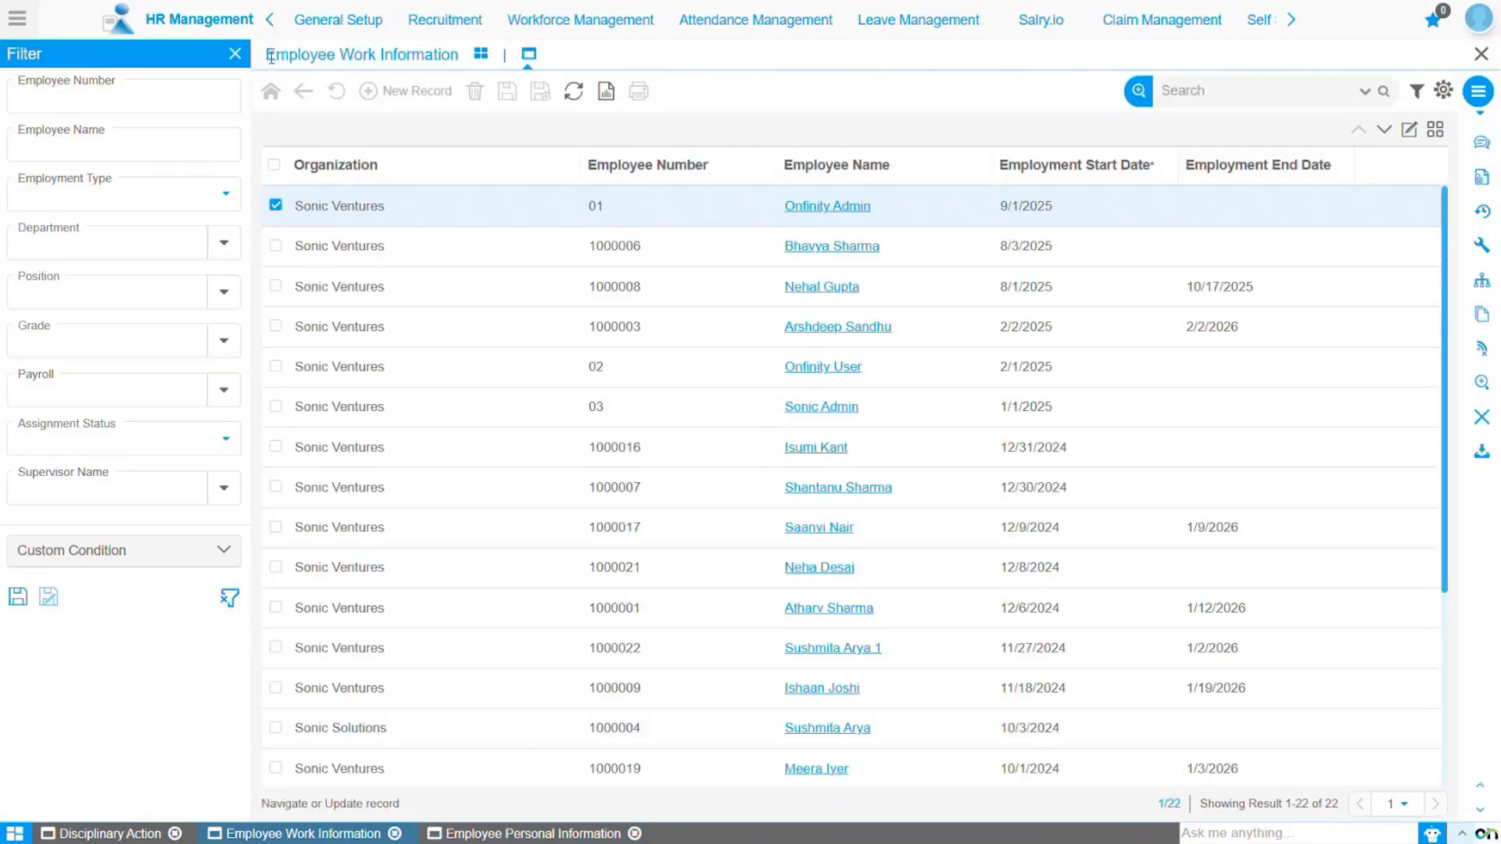
left_click(808, 619)
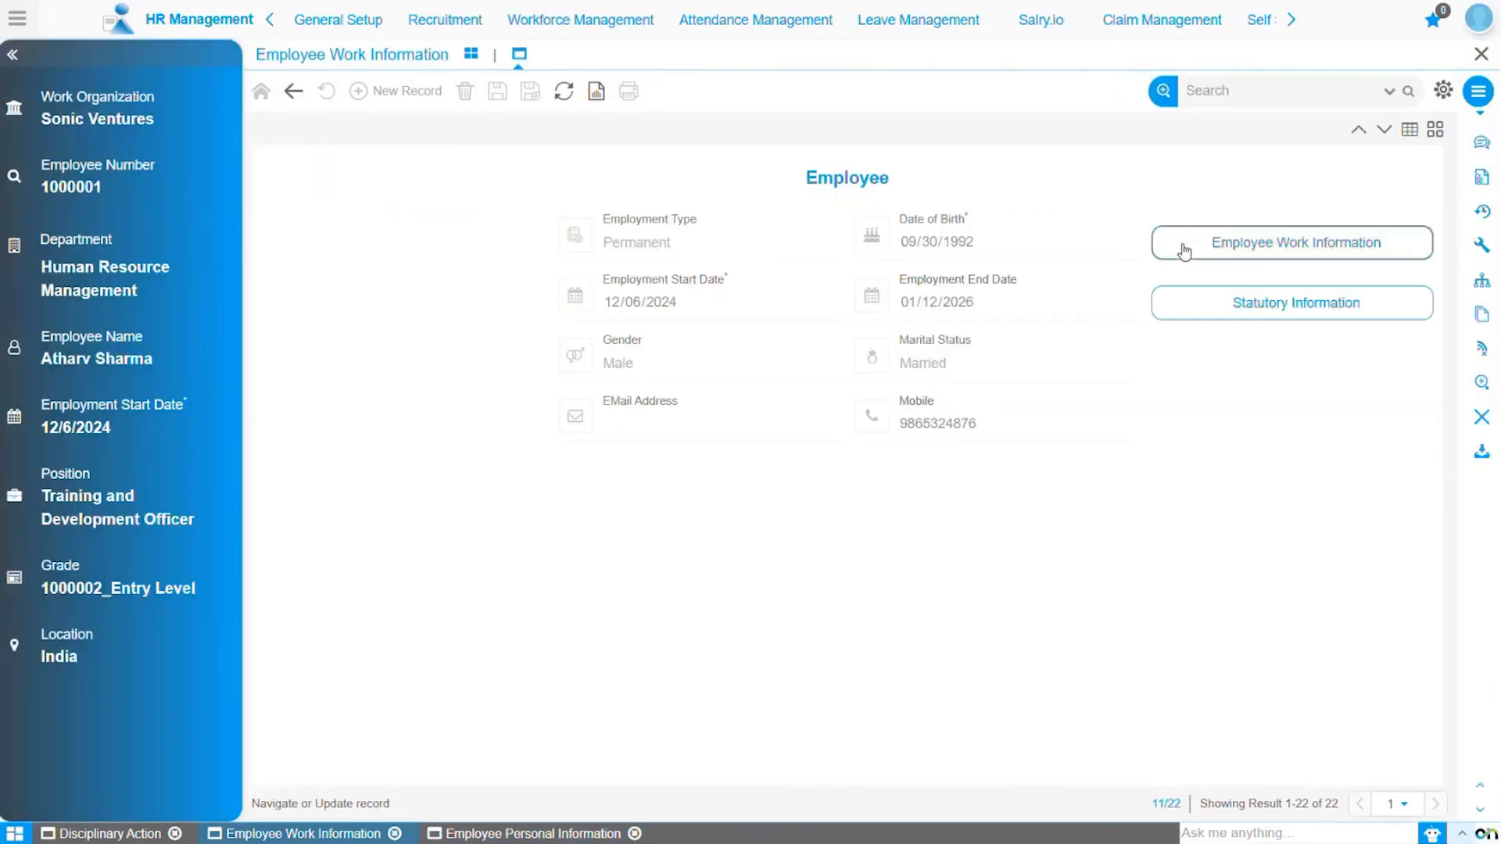
left_click(1185, 249)
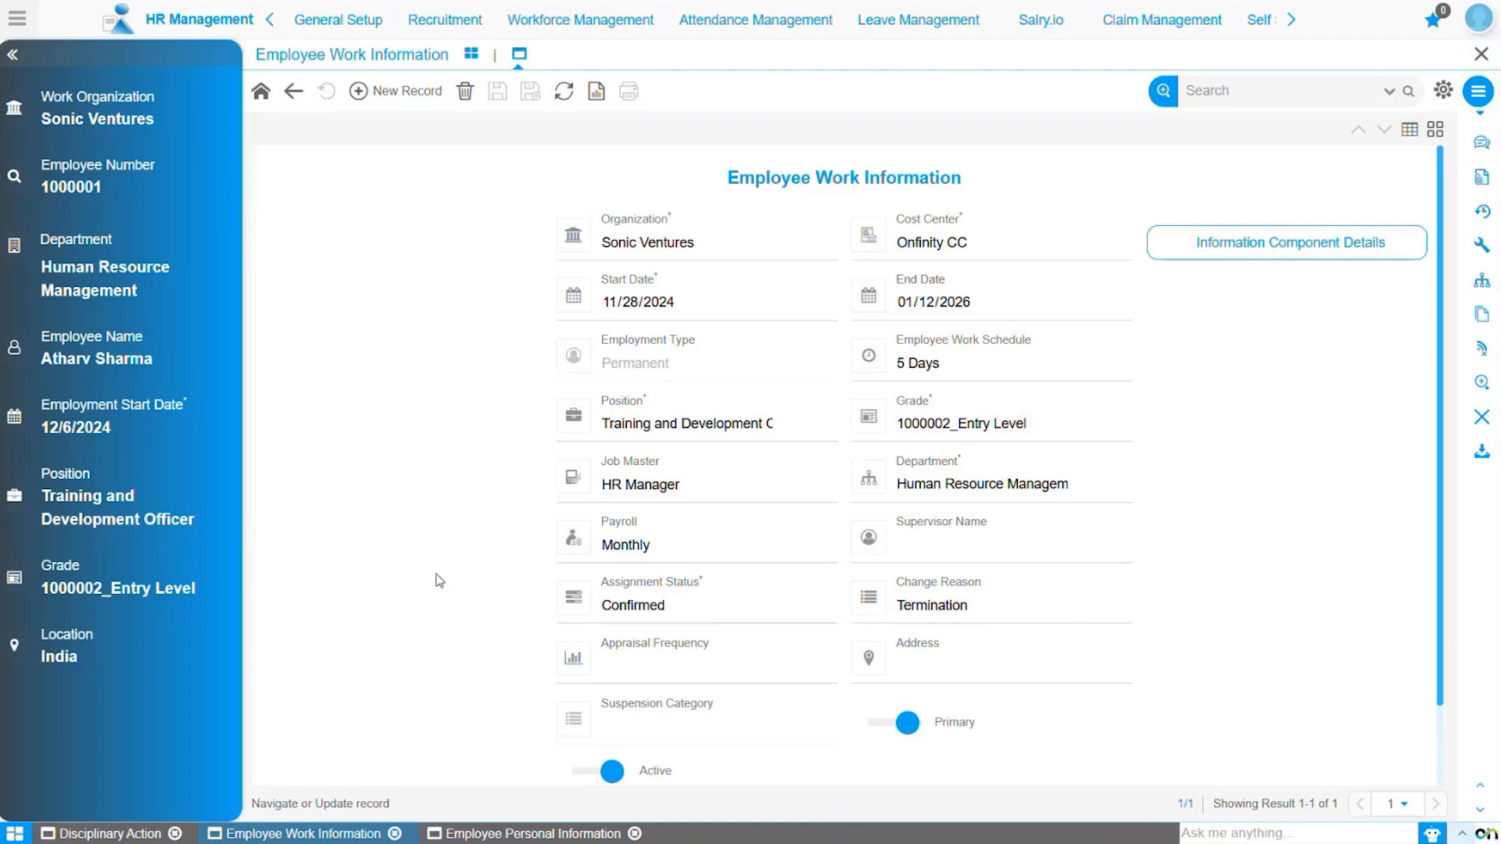
left_click(89, 835)
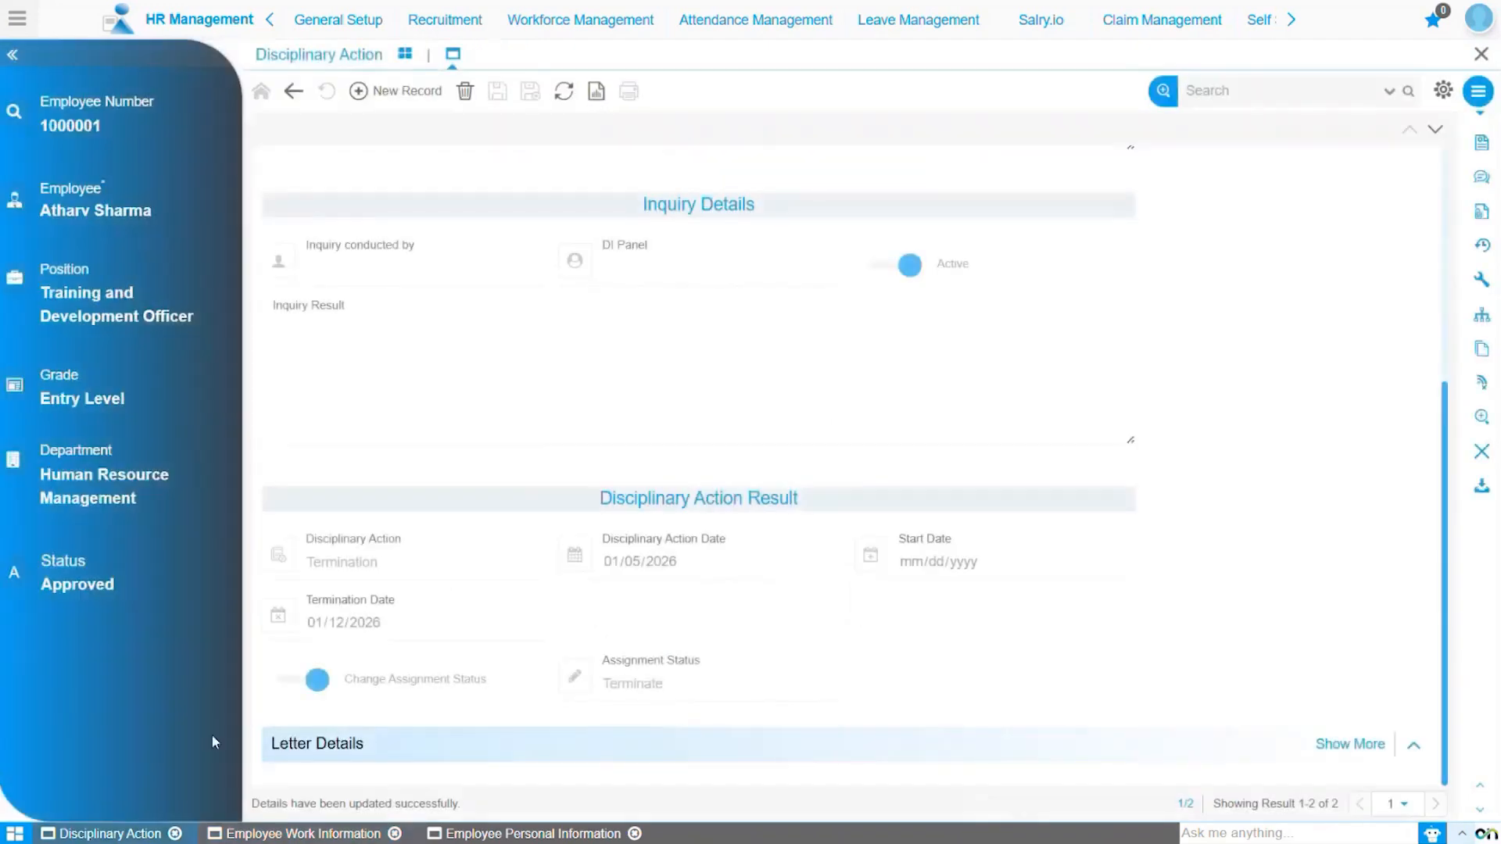
scroll(447, 650, "up", 5)
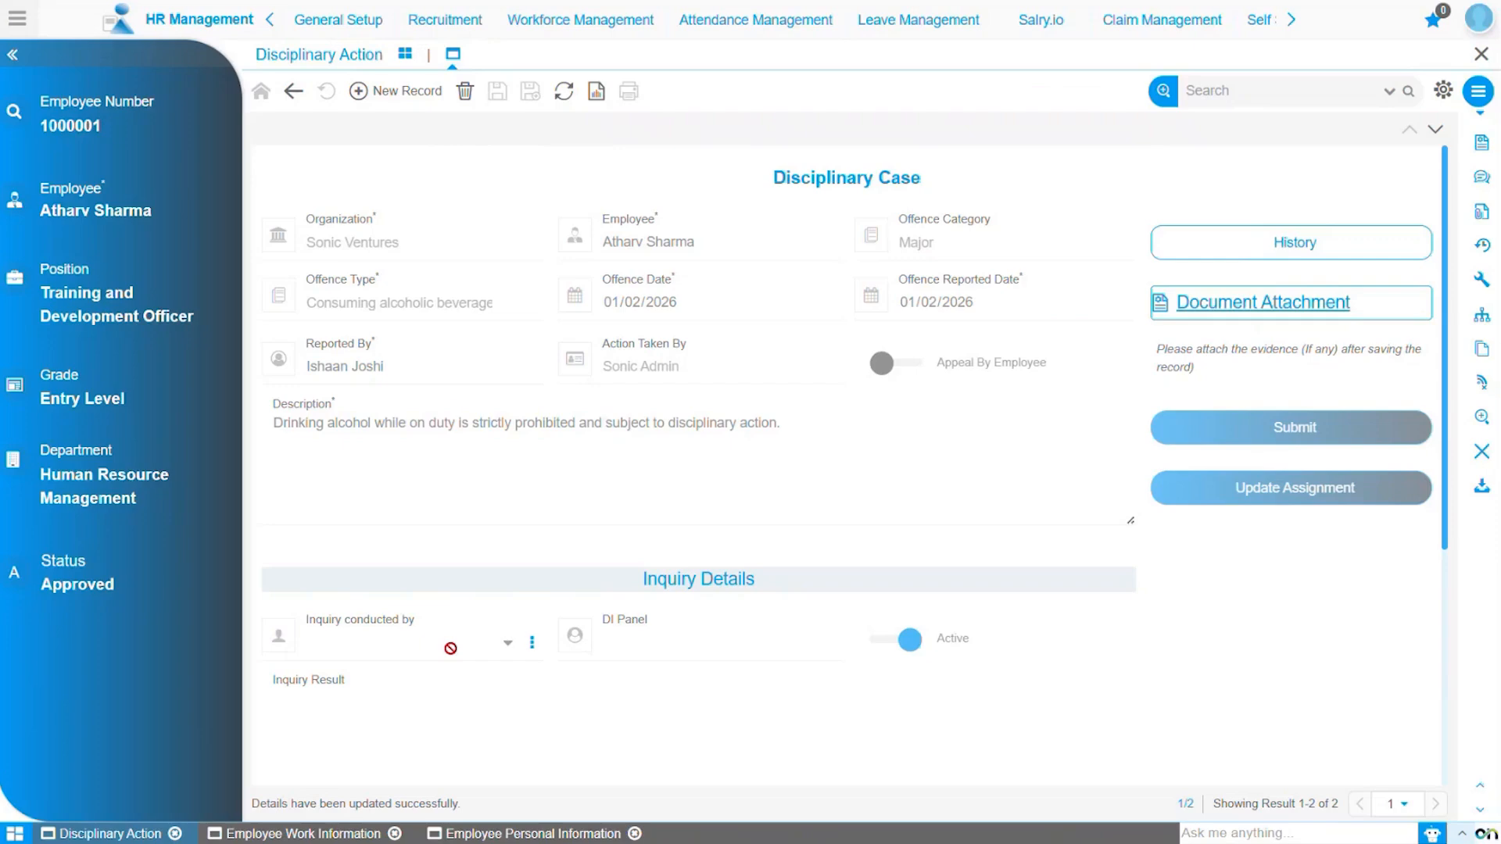
Check the Termination and Revoked Suspension figures in the comparison chart on the Disciplinary Action dashboard.
left_click(405, 55)
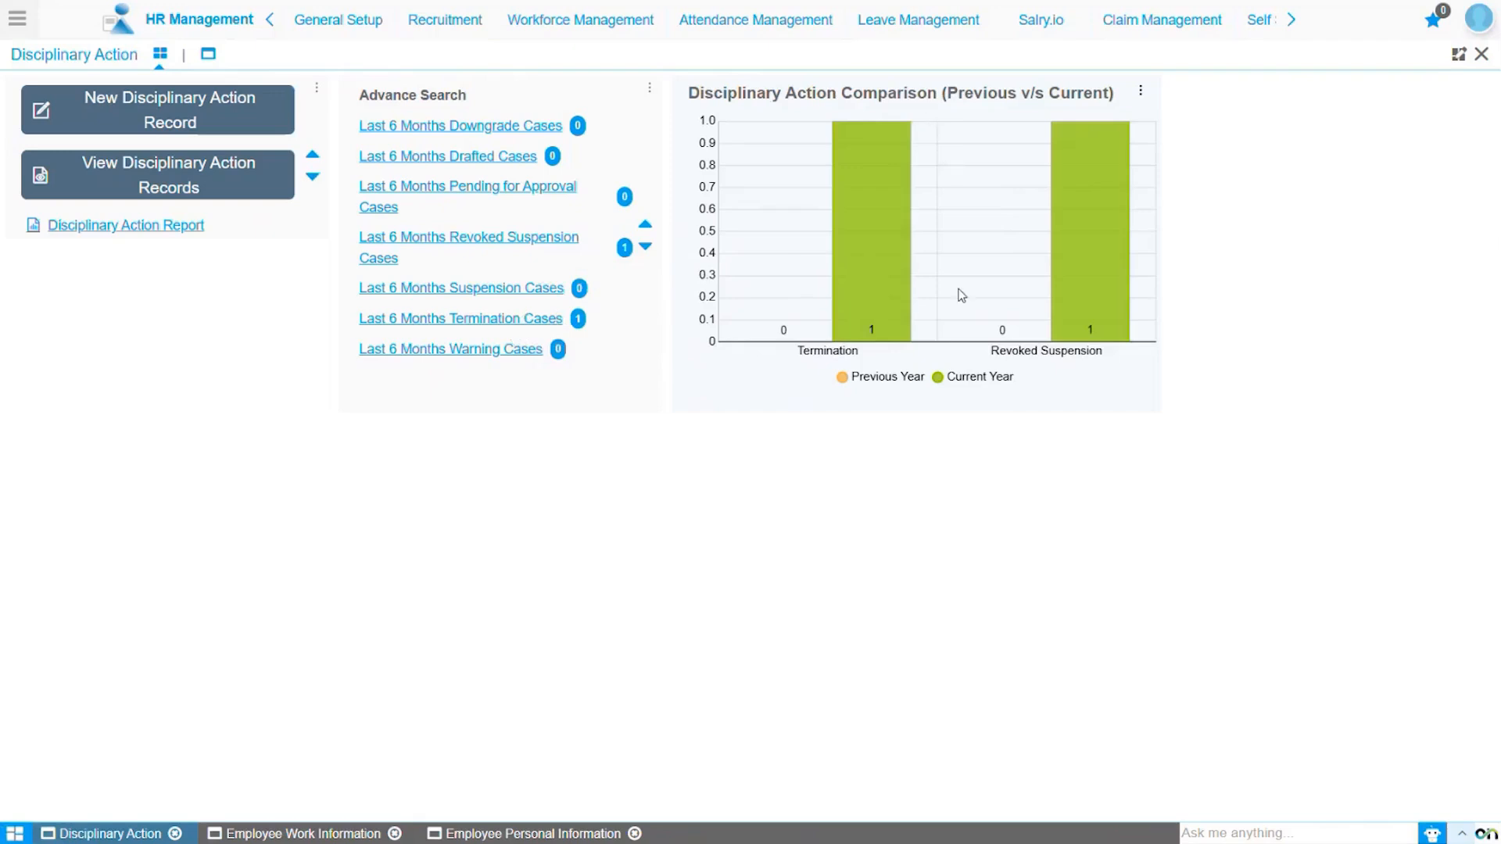
mouse_move(903, 335)
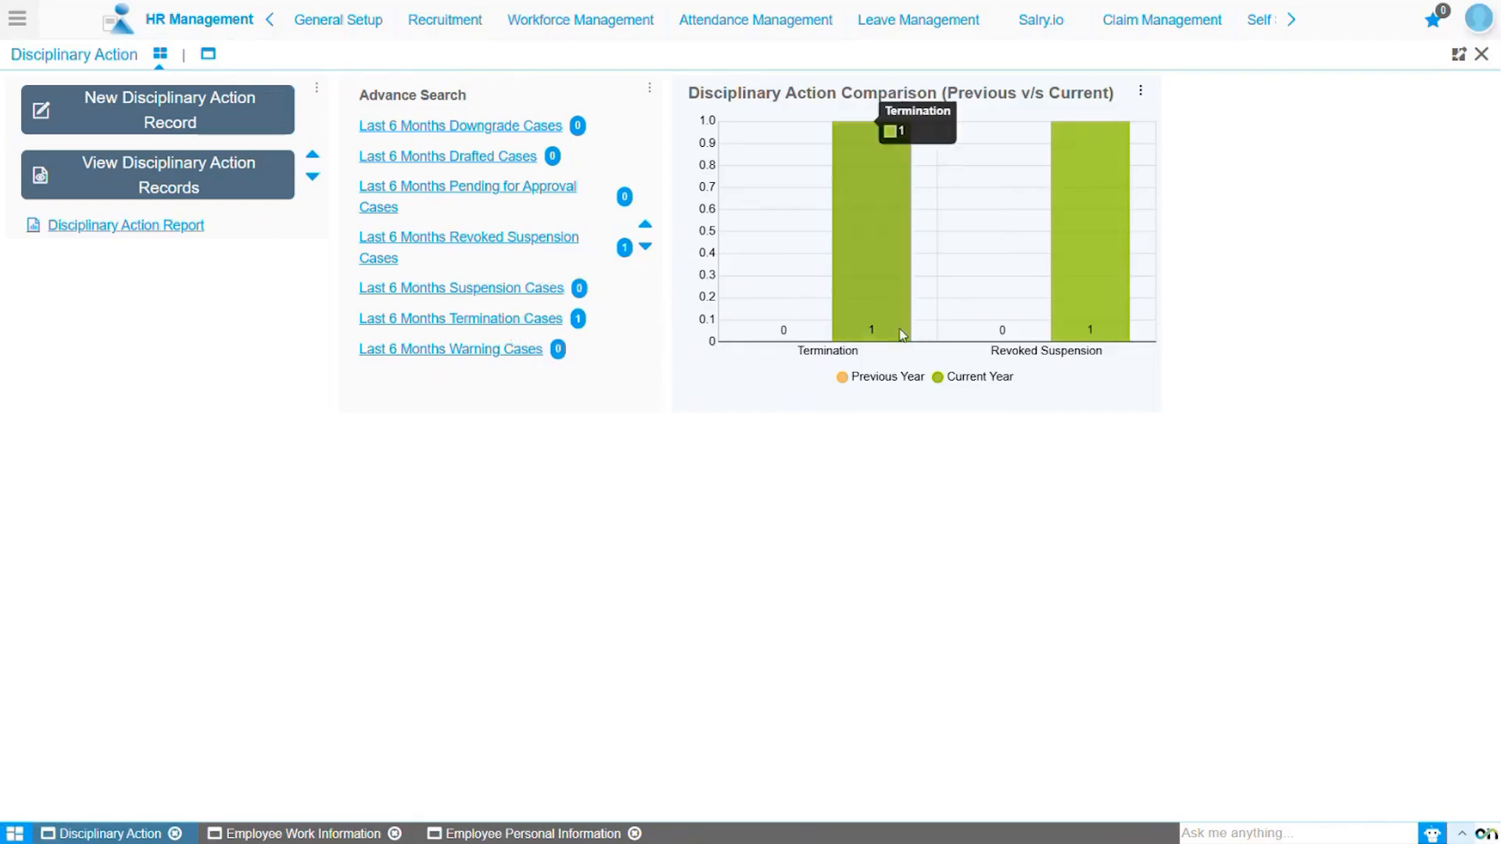
mouse_move(1060, 347)
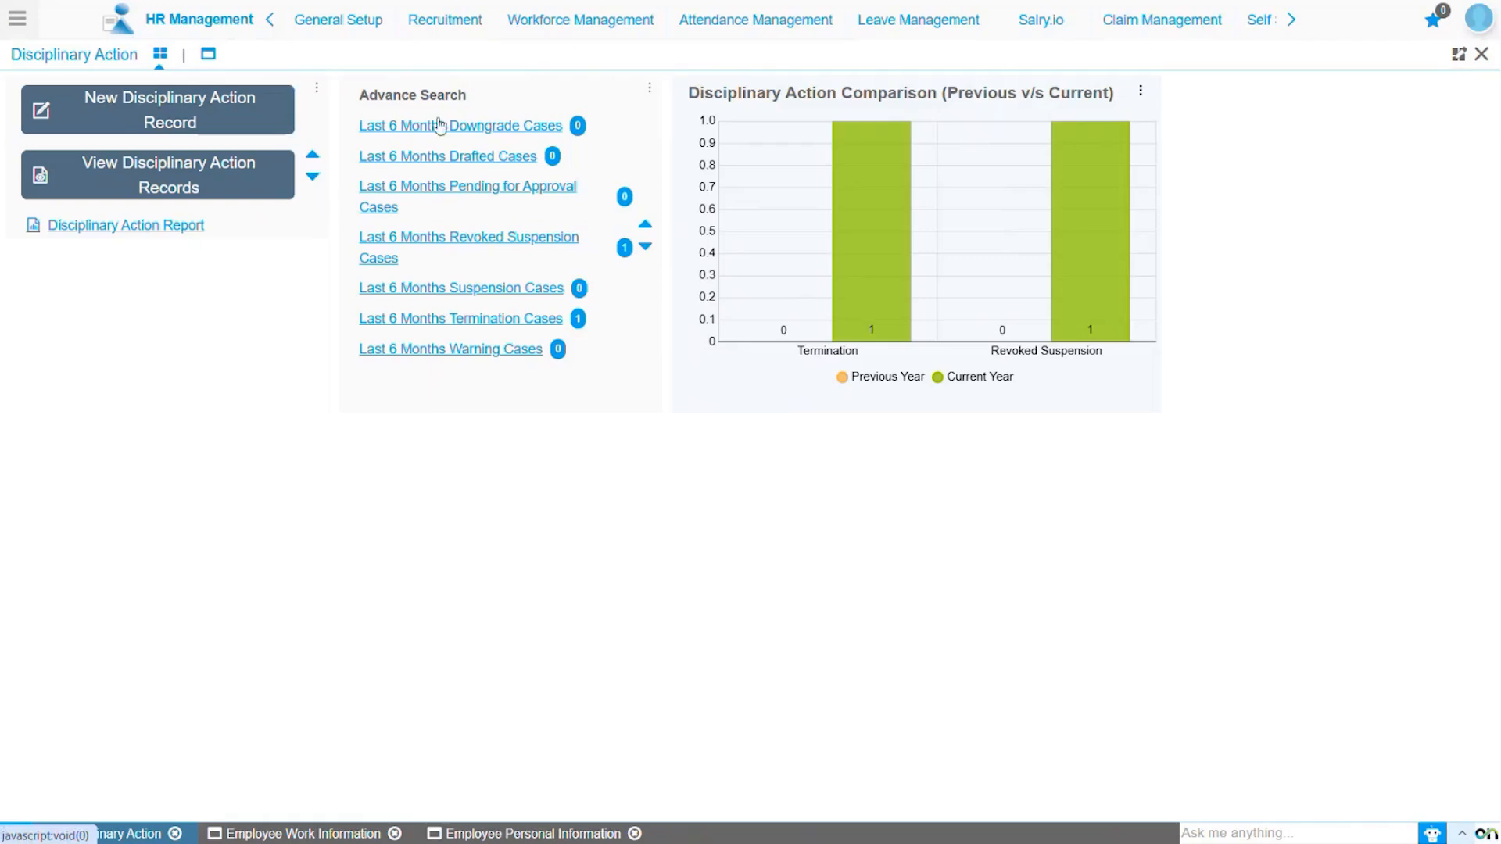
Open the Disciplinary Action Report from Workforce Management, leave the report type at Select, and choose Sonic Ventures as the organization.
left_click(547, 21)
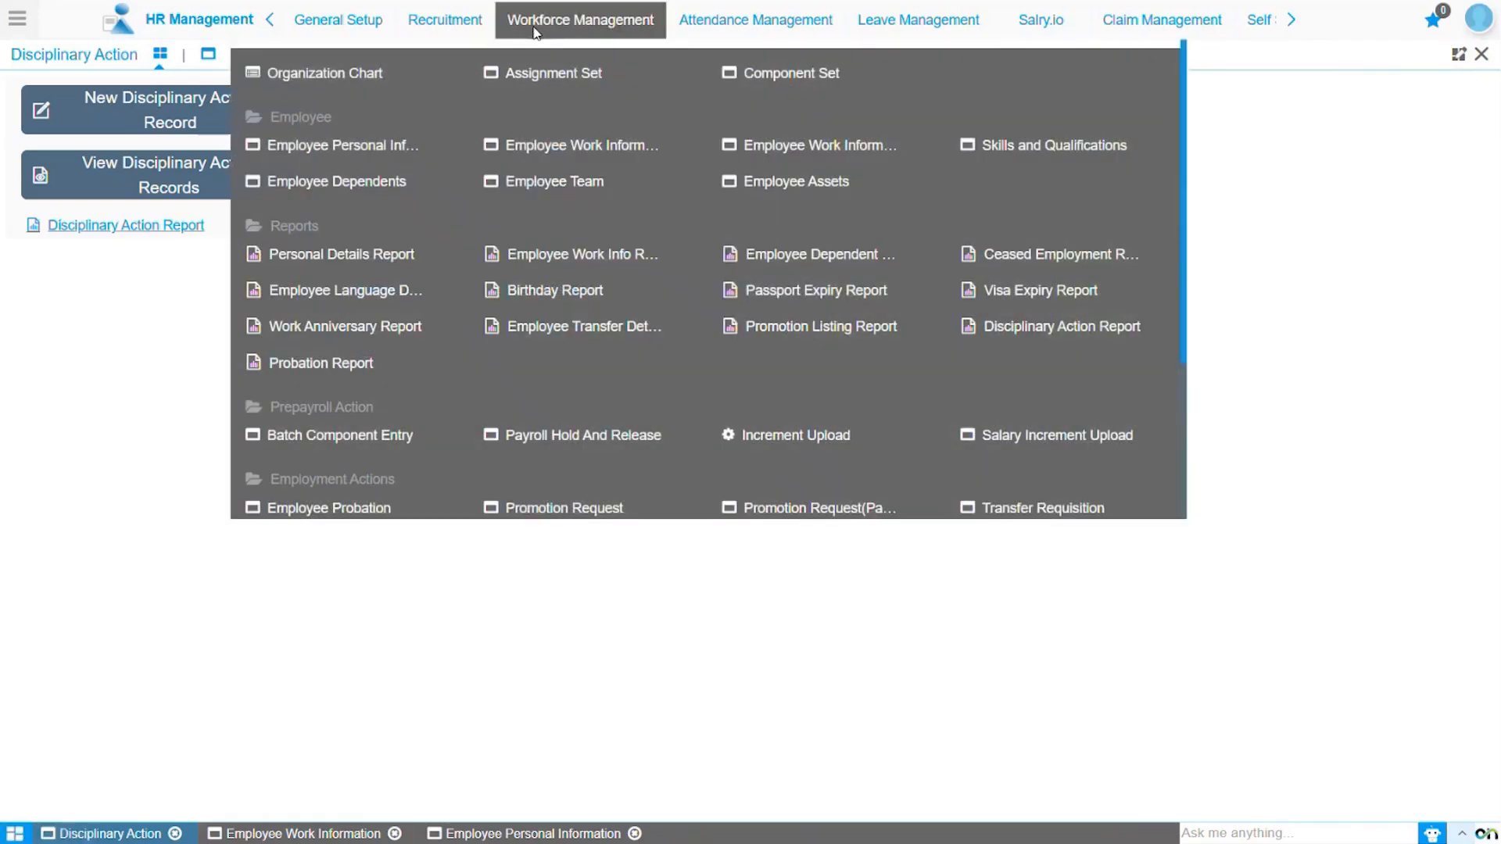
left_click(1060, 329)
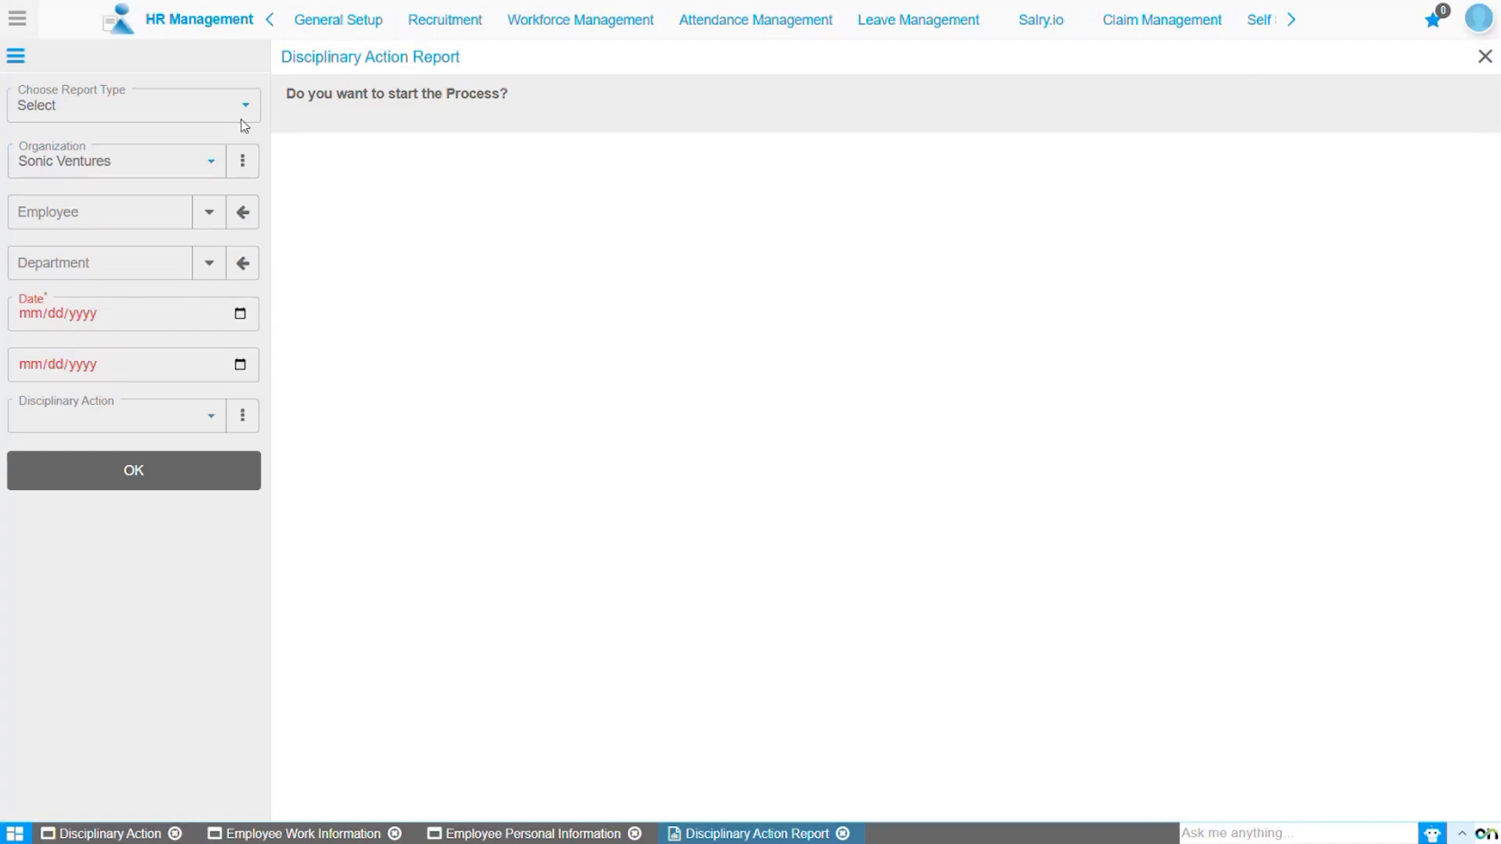
left_click(218, 105)
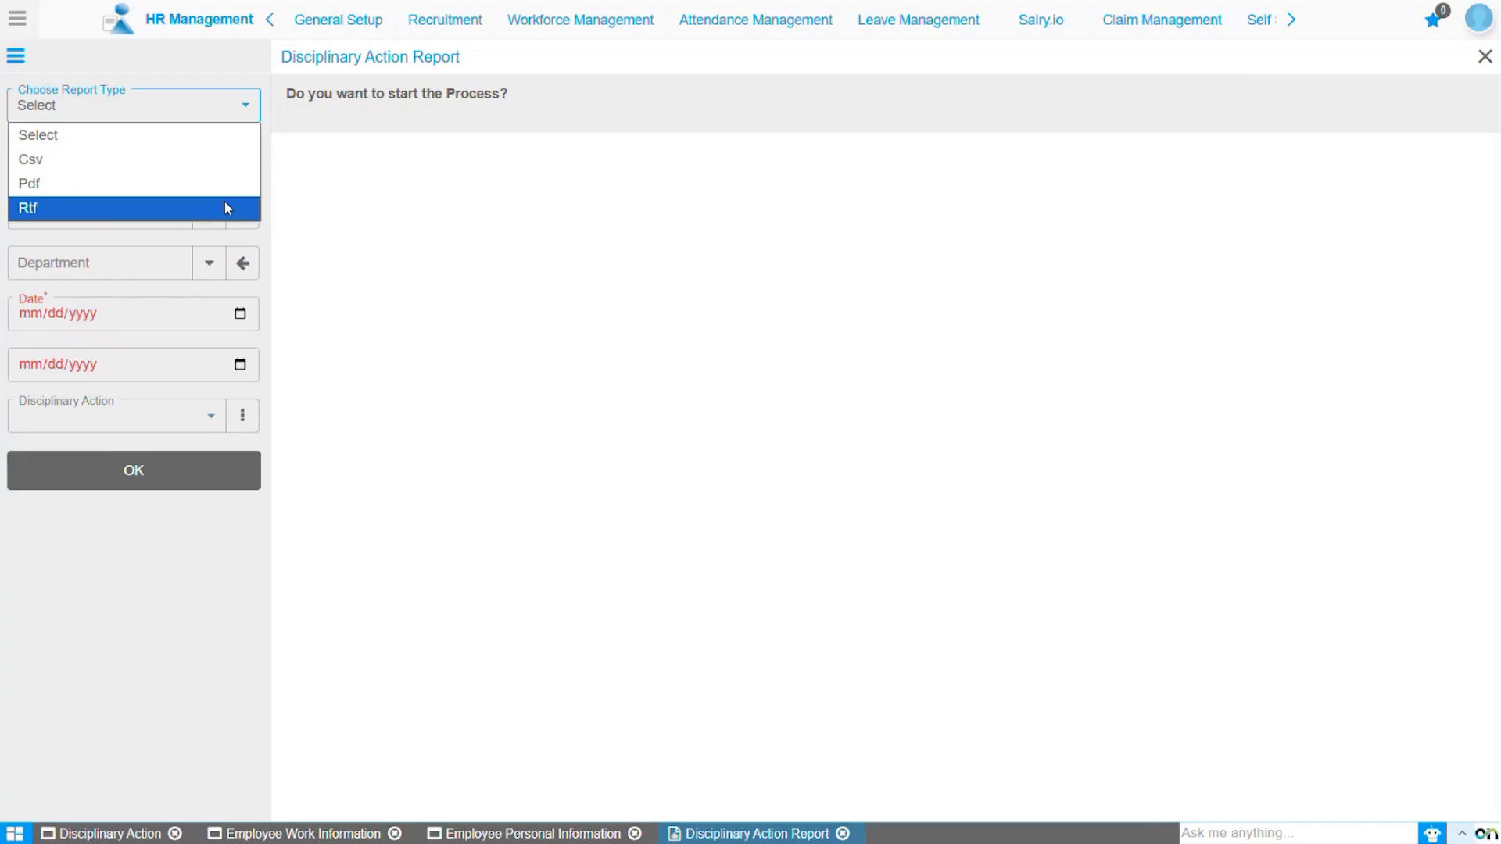
left_click(217, 146)
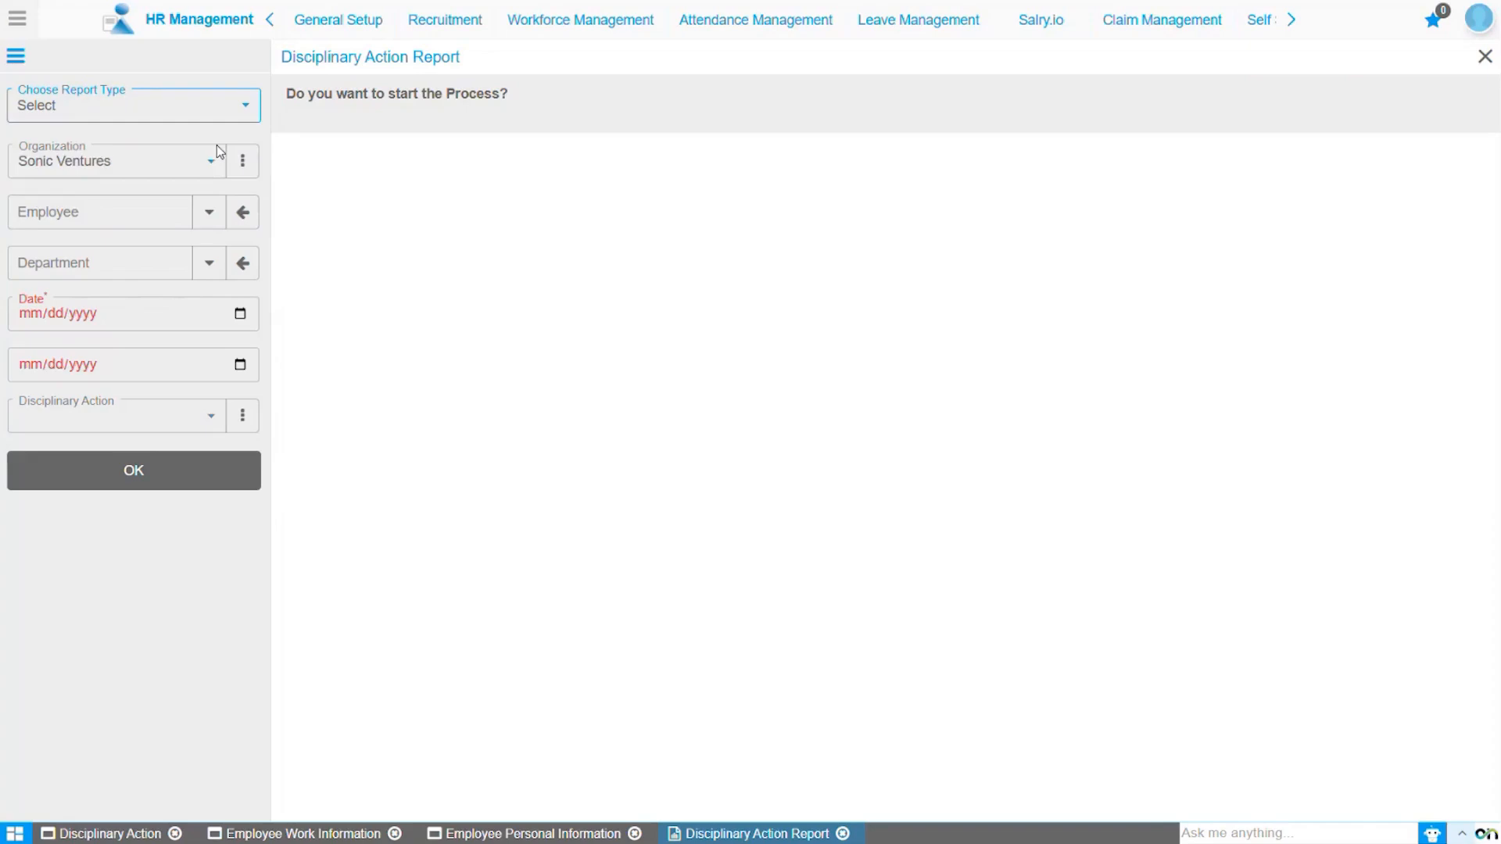
left_click(182, 171)
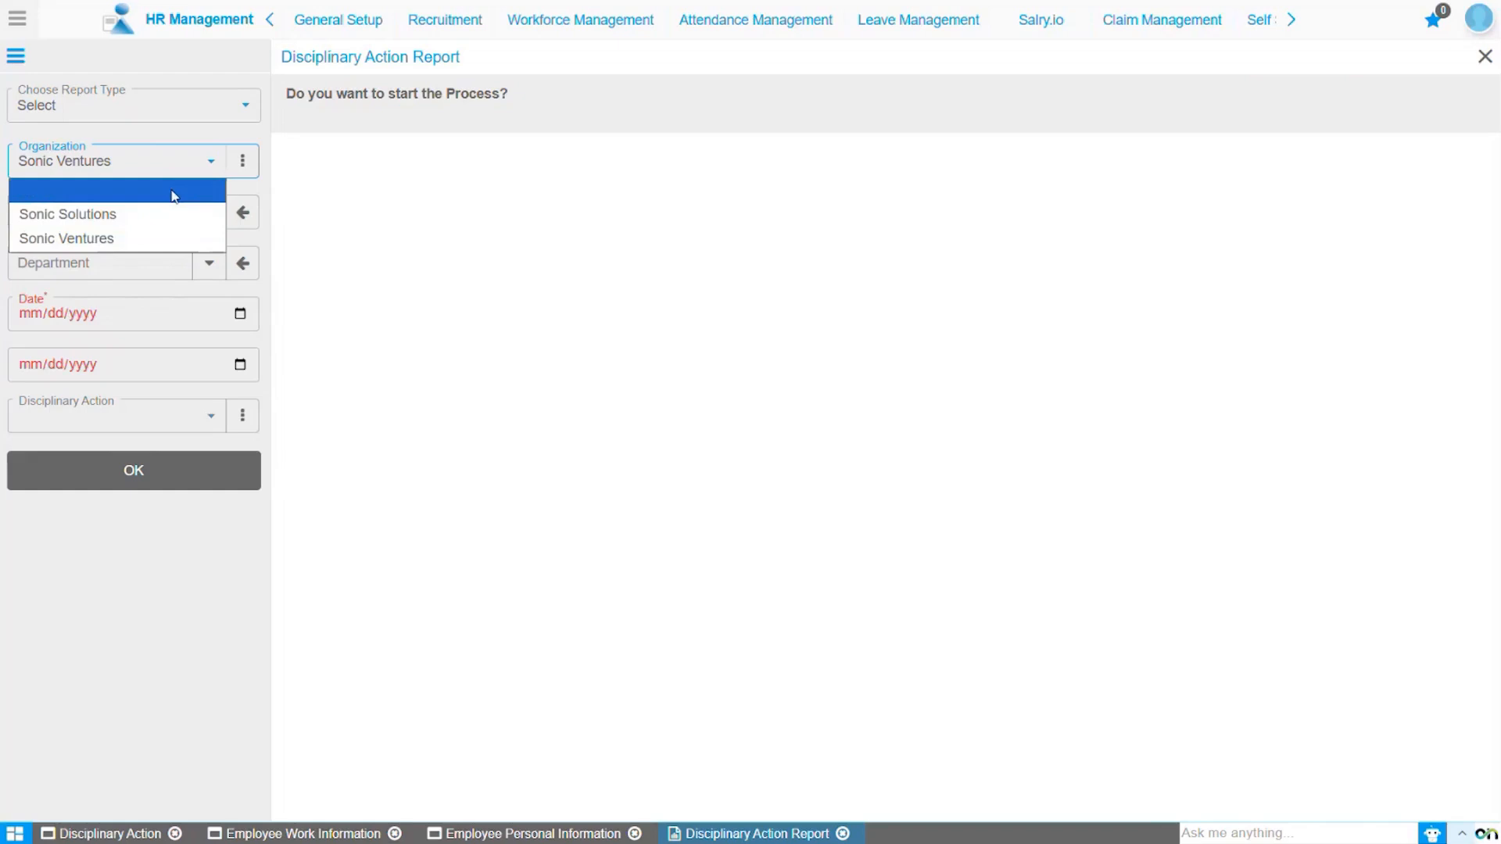
left_click(172, 234)
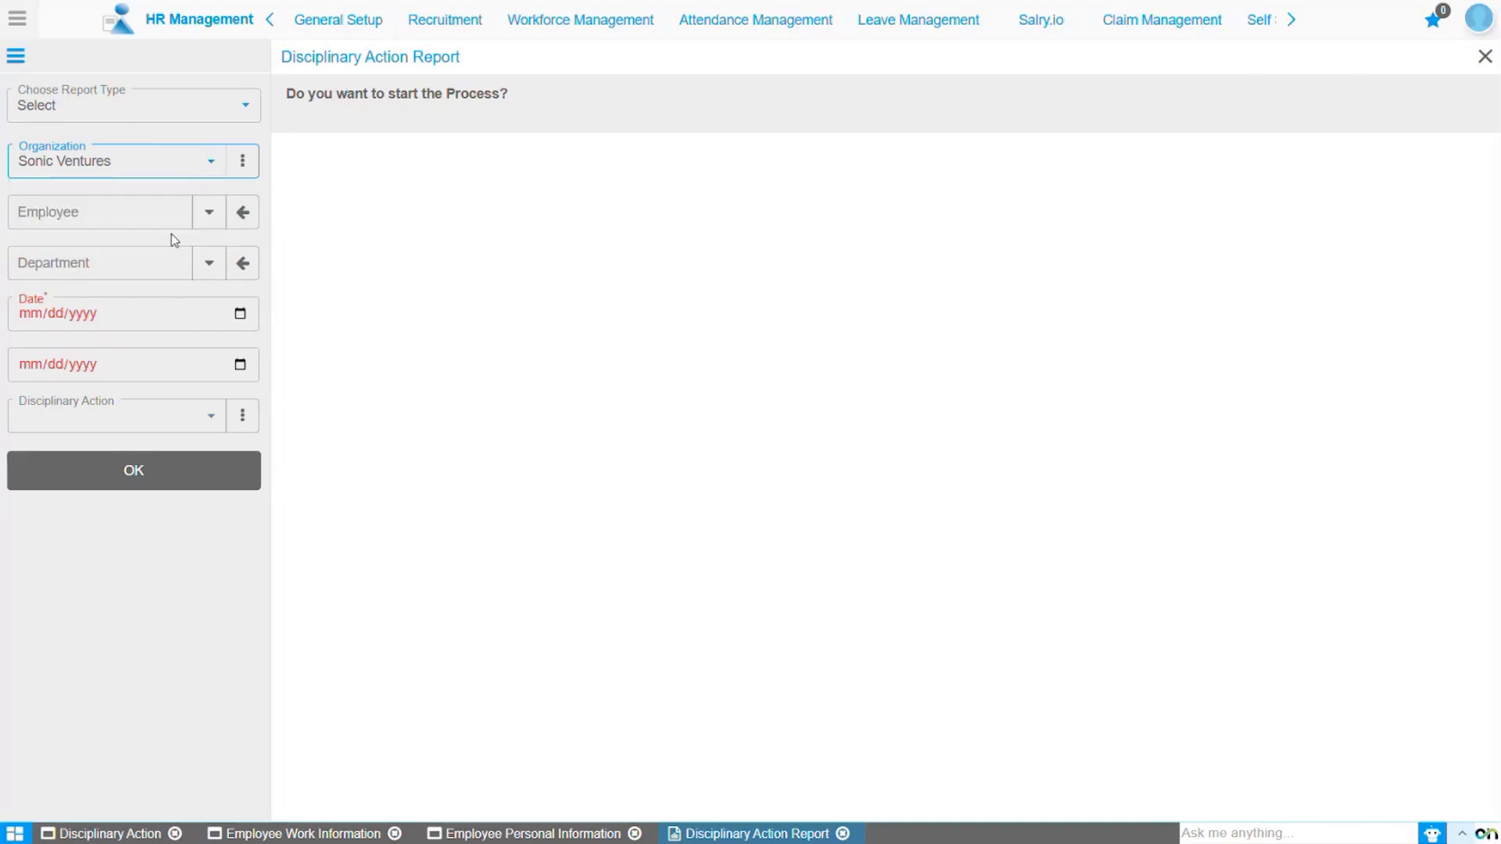
left_click(210, 214)
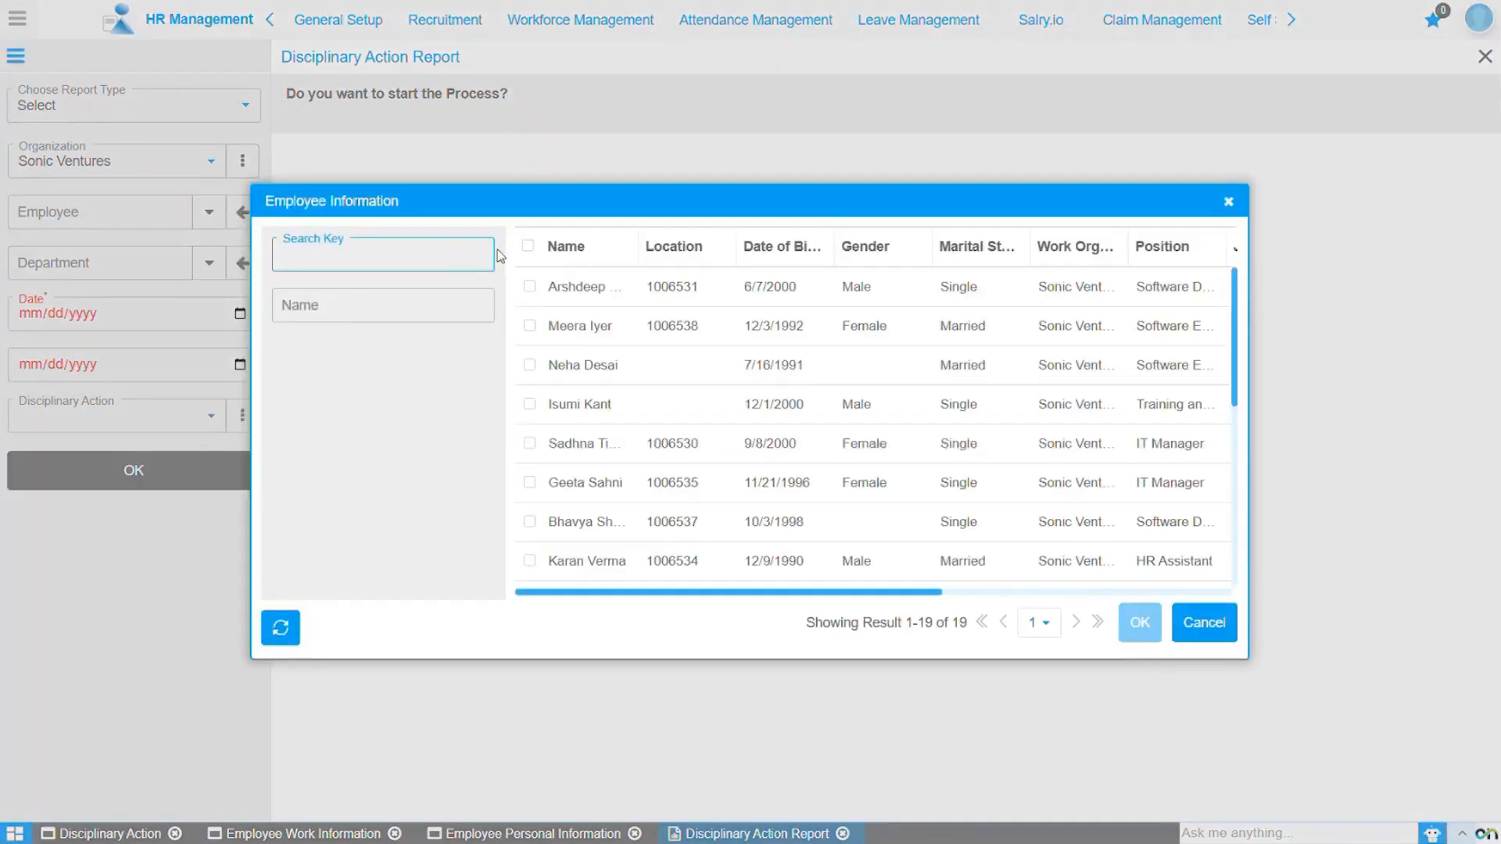
left_click(530, 287)
left_click(529, 325)
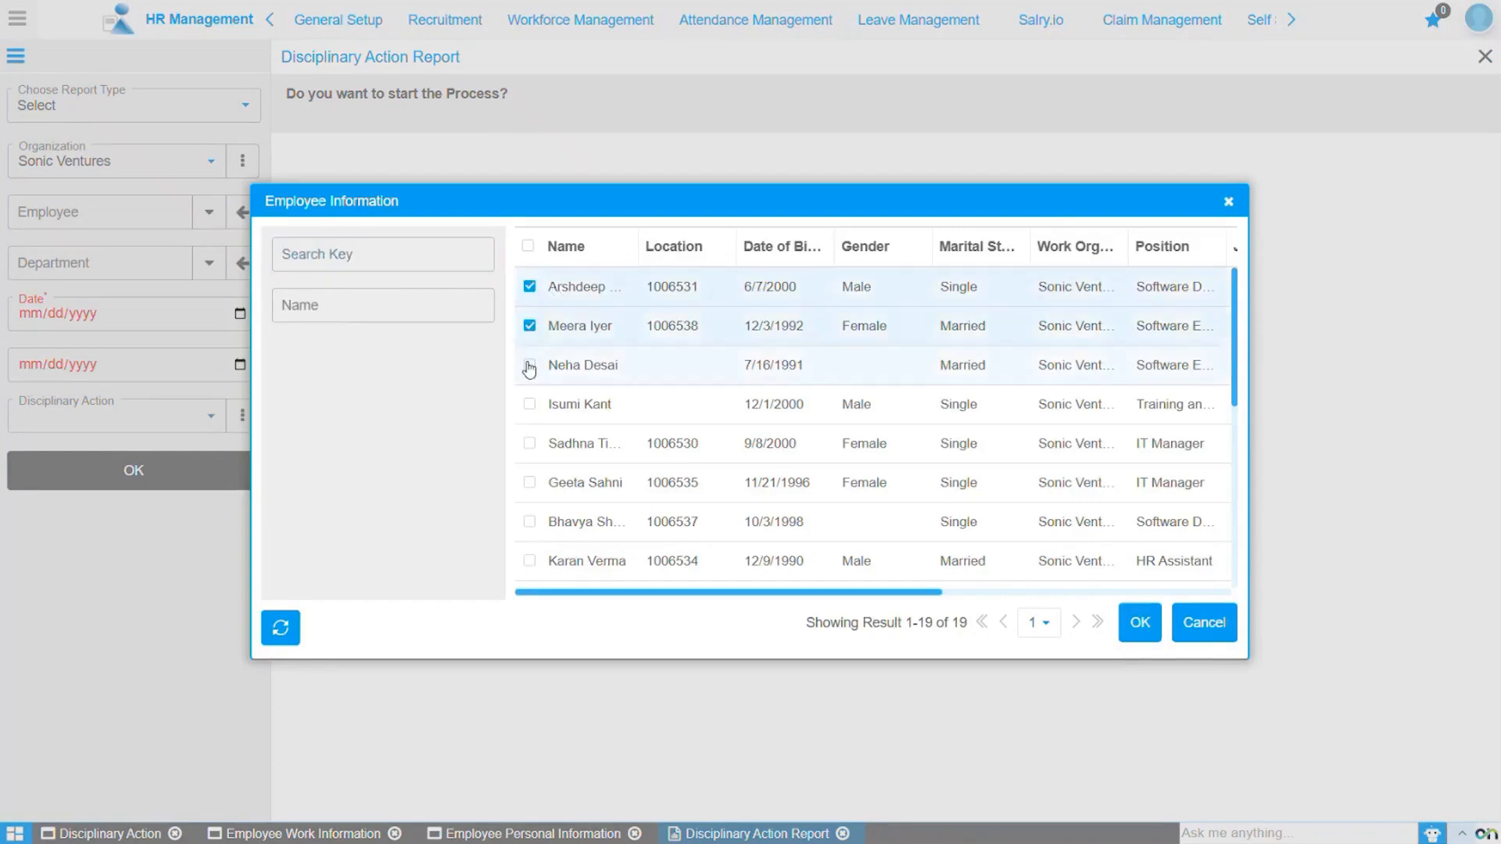
left_click(531, 368)
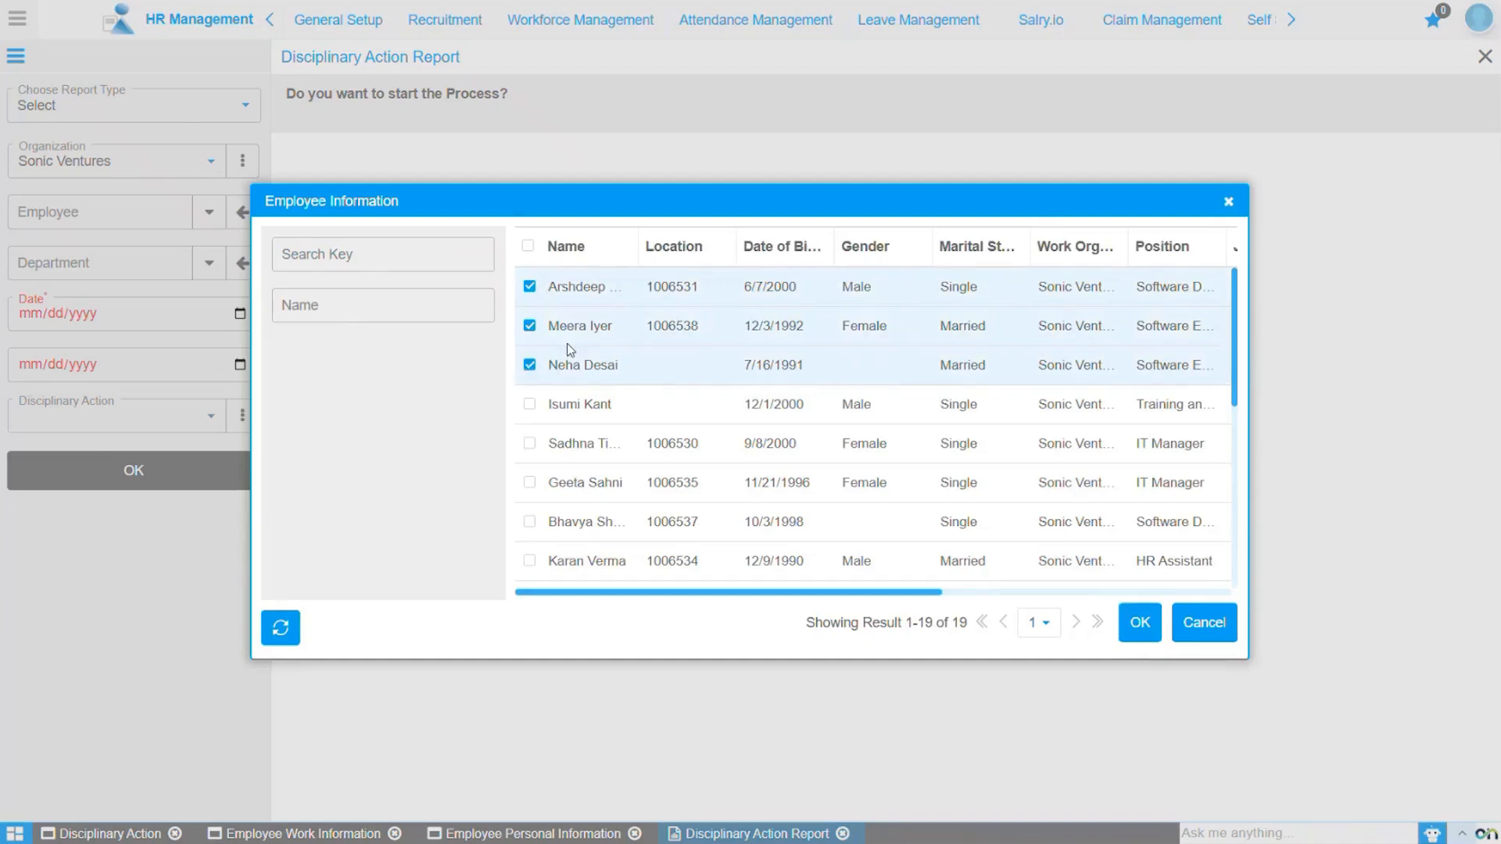
left_click(1201, 632)
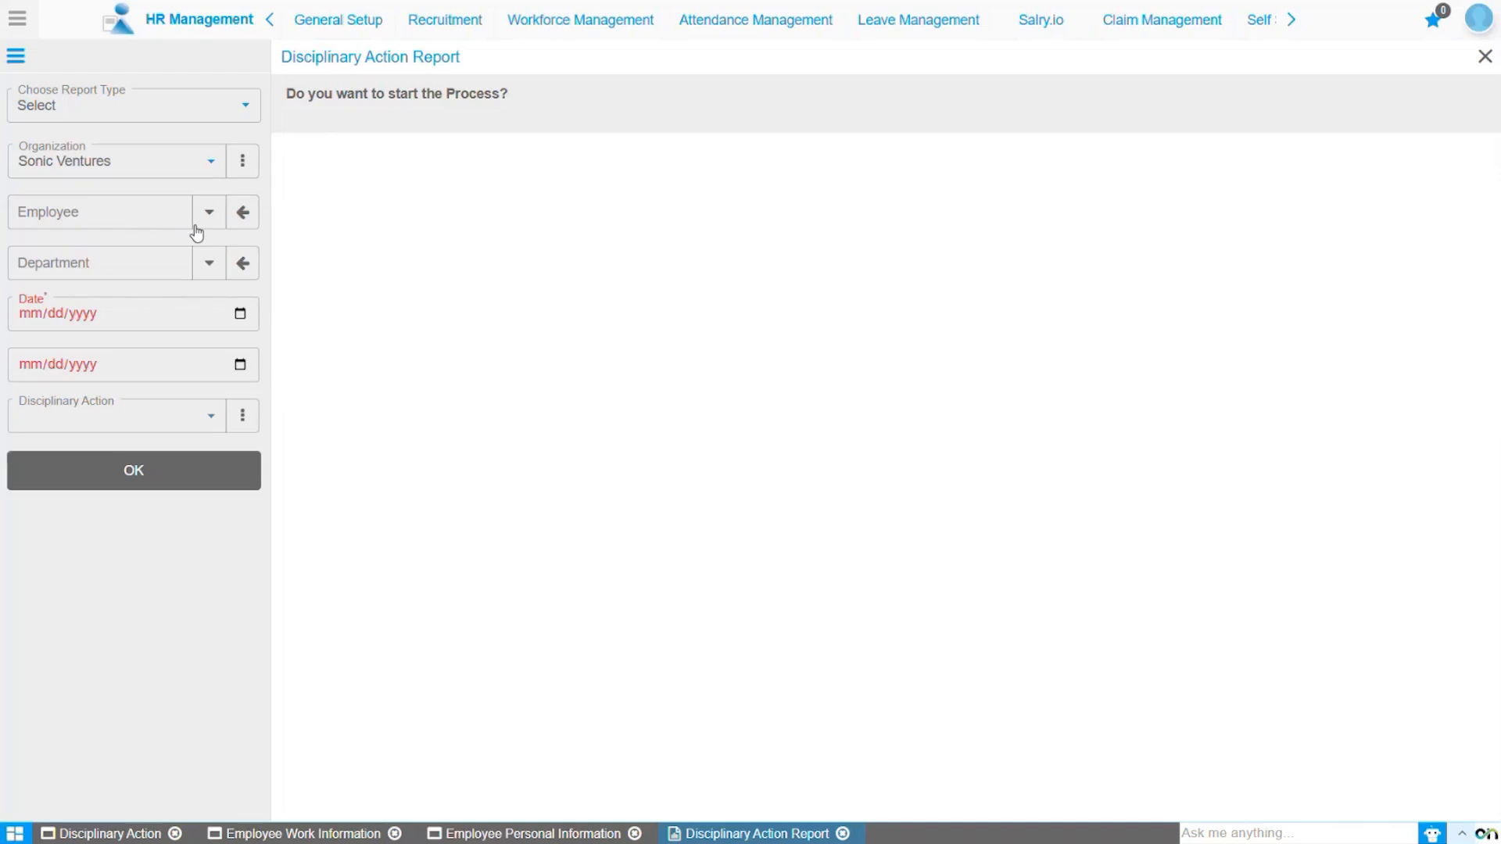
left_click(210, 264)
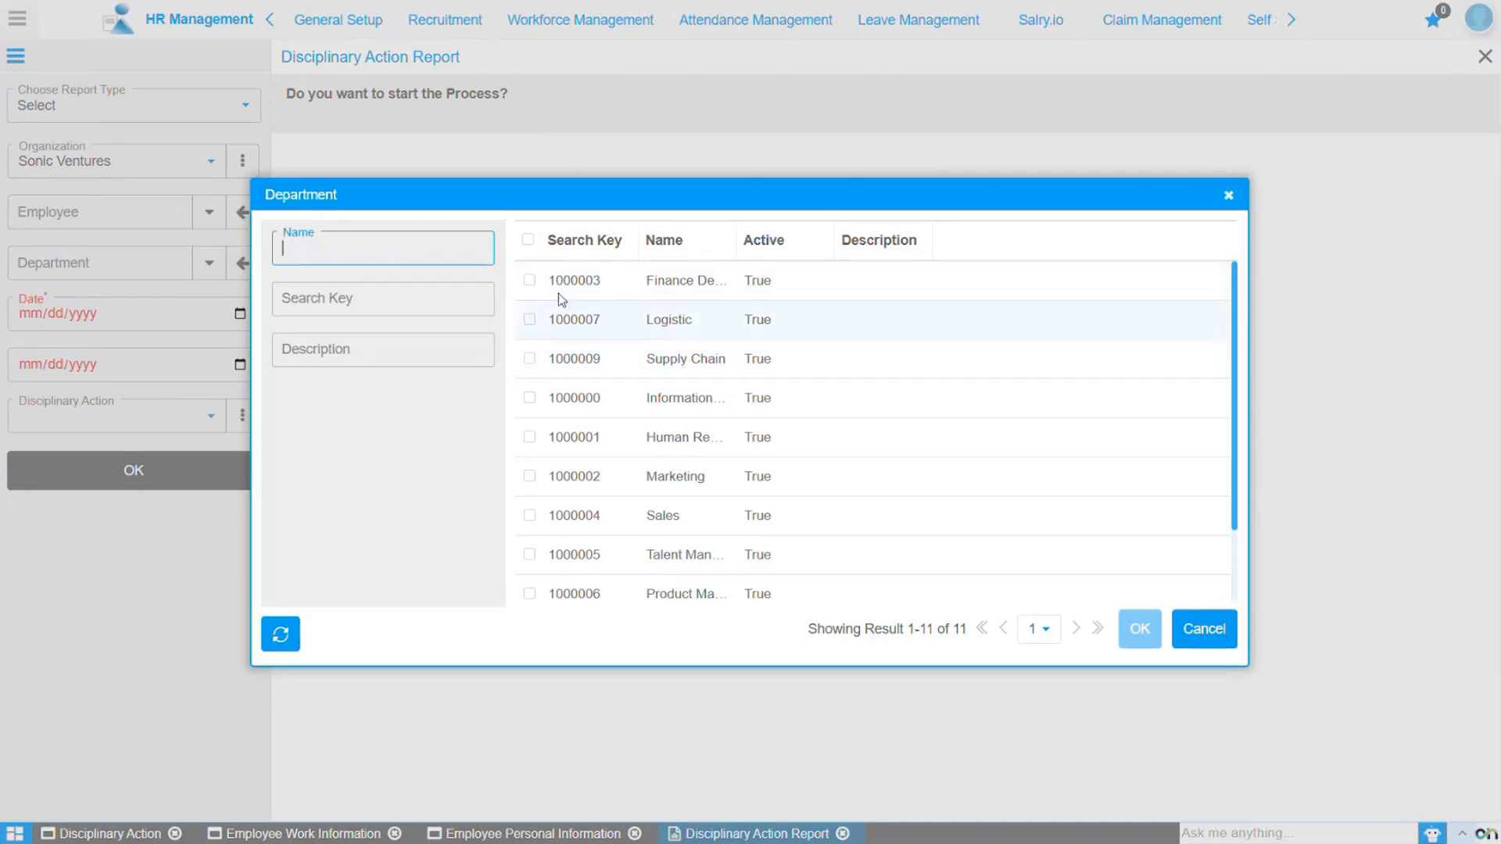
left_click(529, 282)
left_click(530, 320)
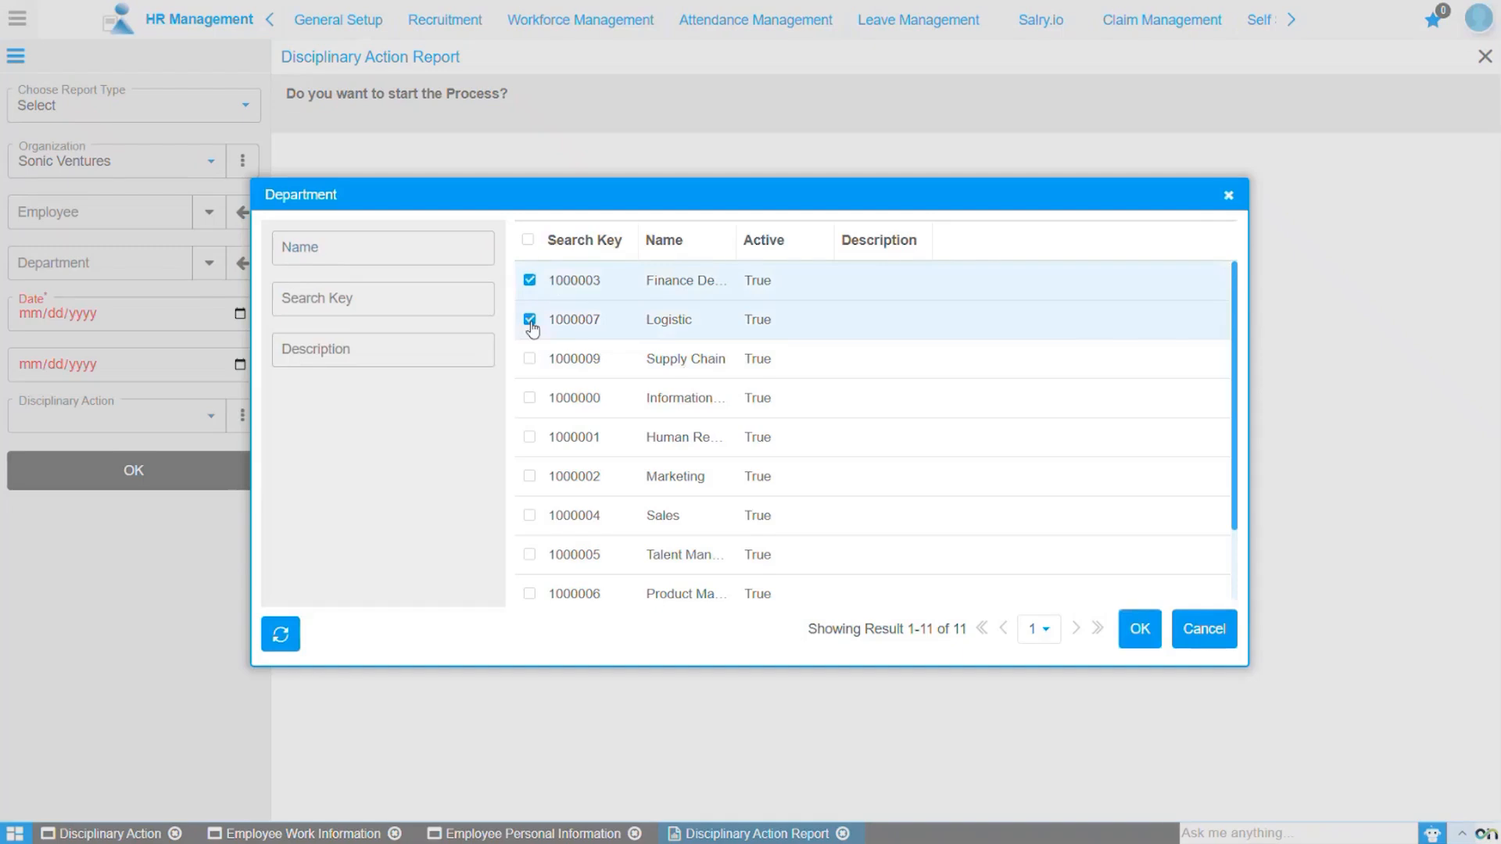
left_click(1182, 643)
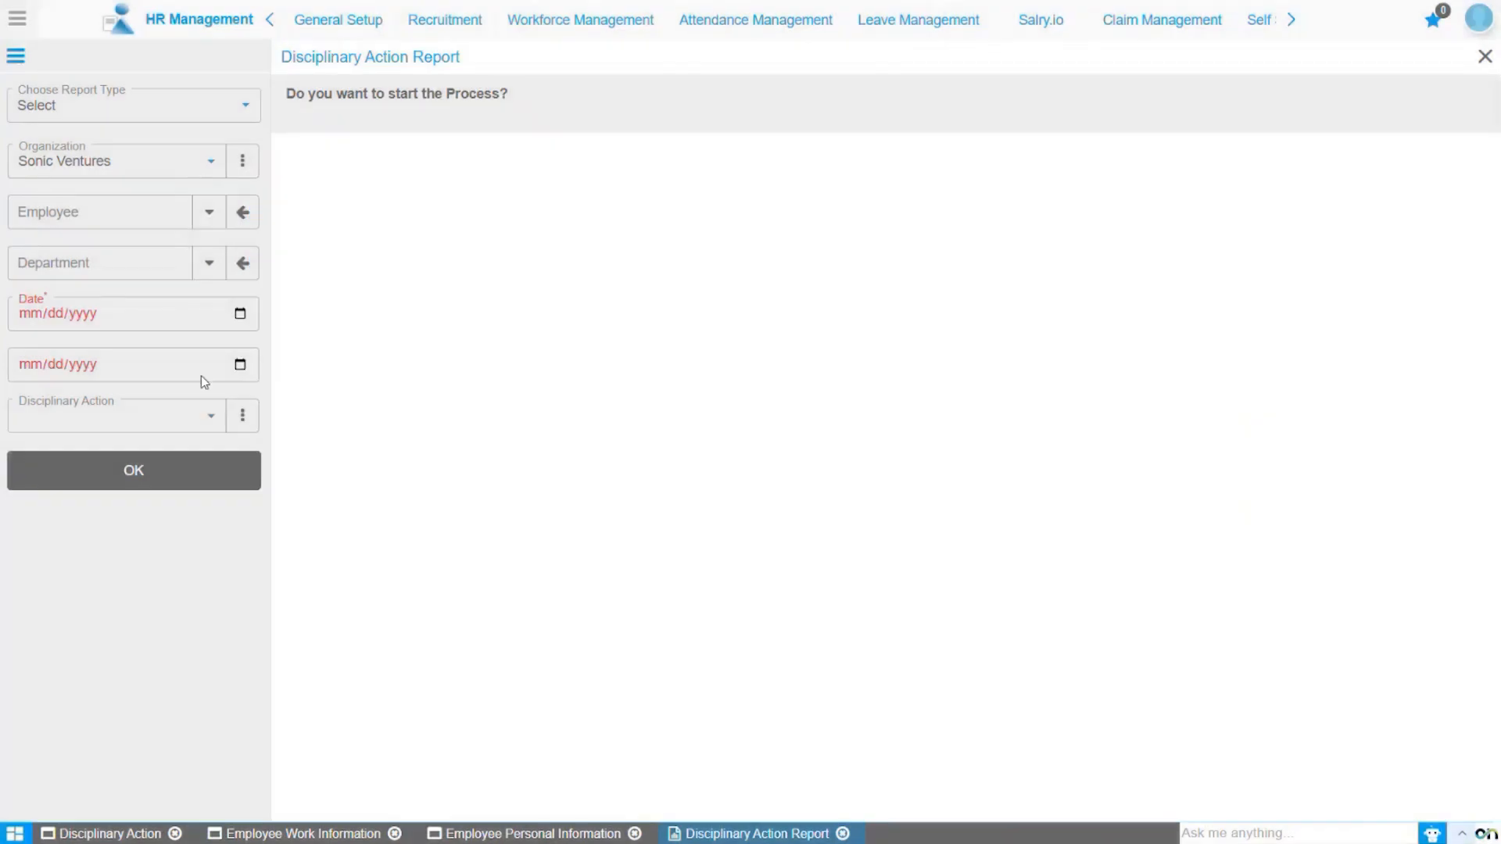
Set the report's date range from 01/01/2026 to 02/28/2026.
left_click(241, 319)
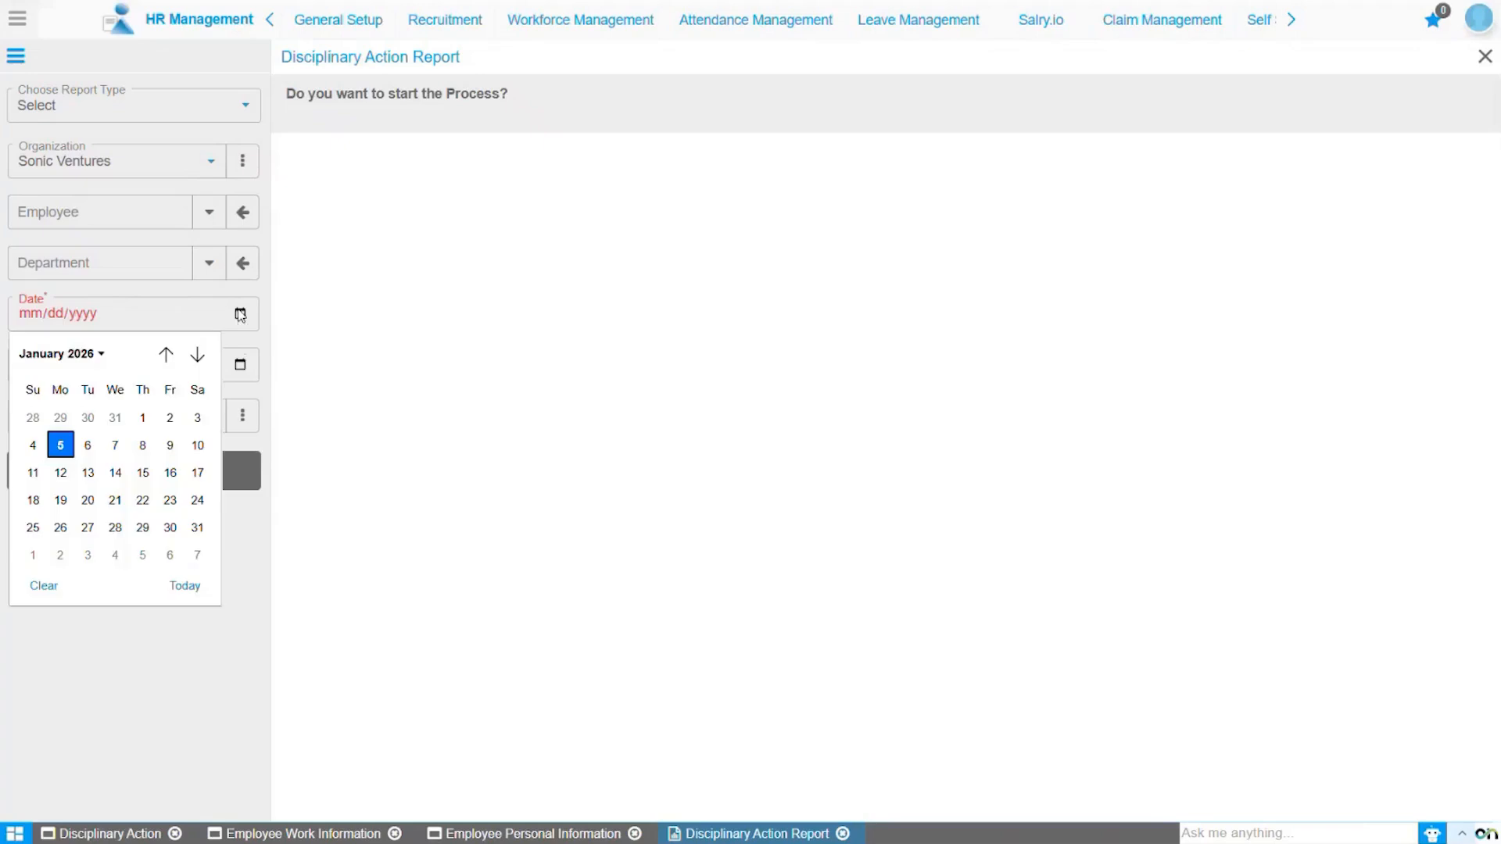
left_click(142, 420)
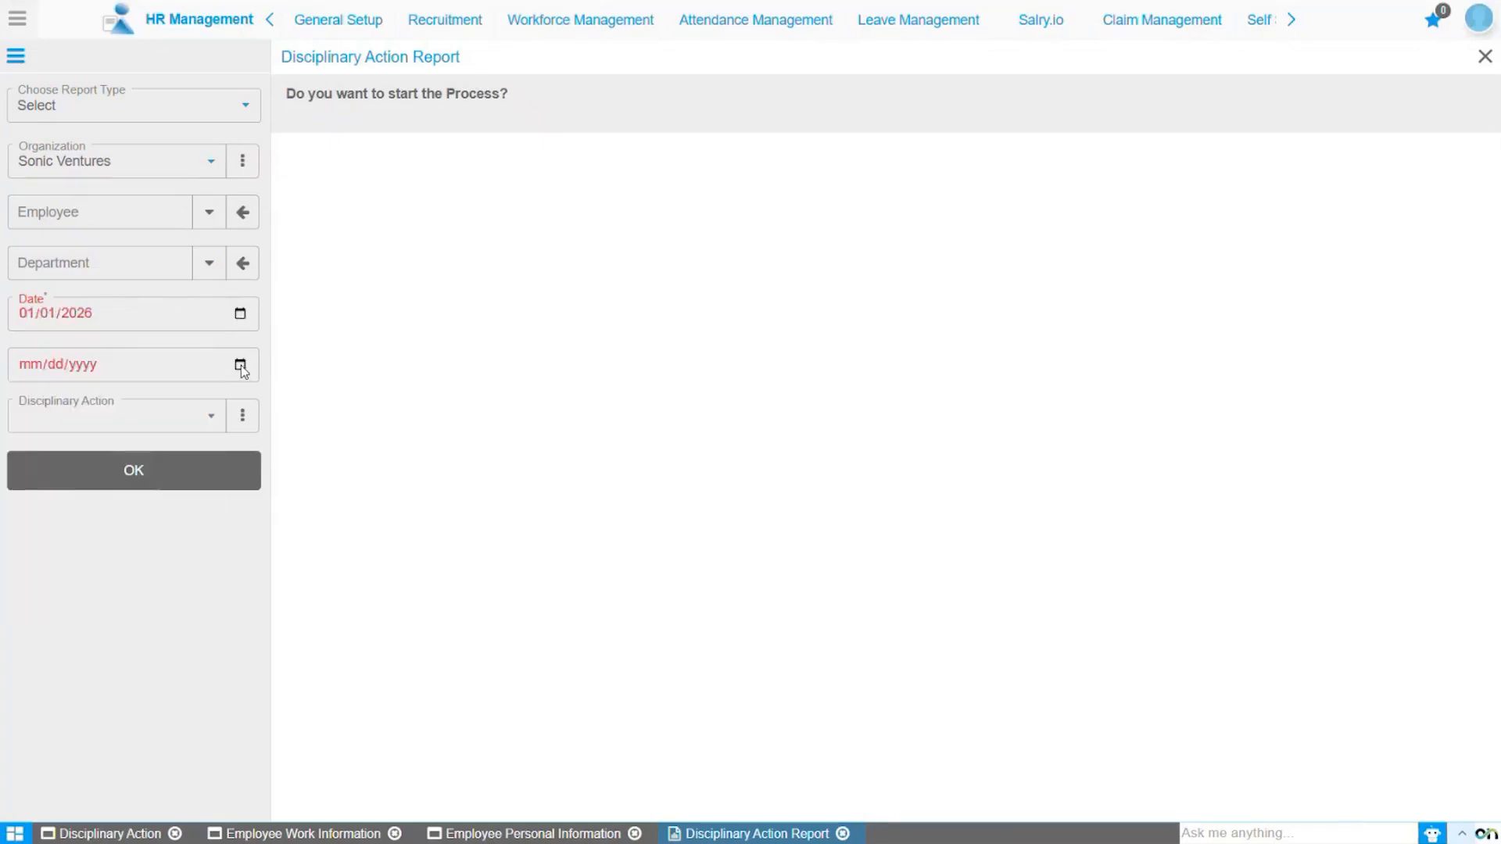
left_click(241, 365)
left_click(197, 405)
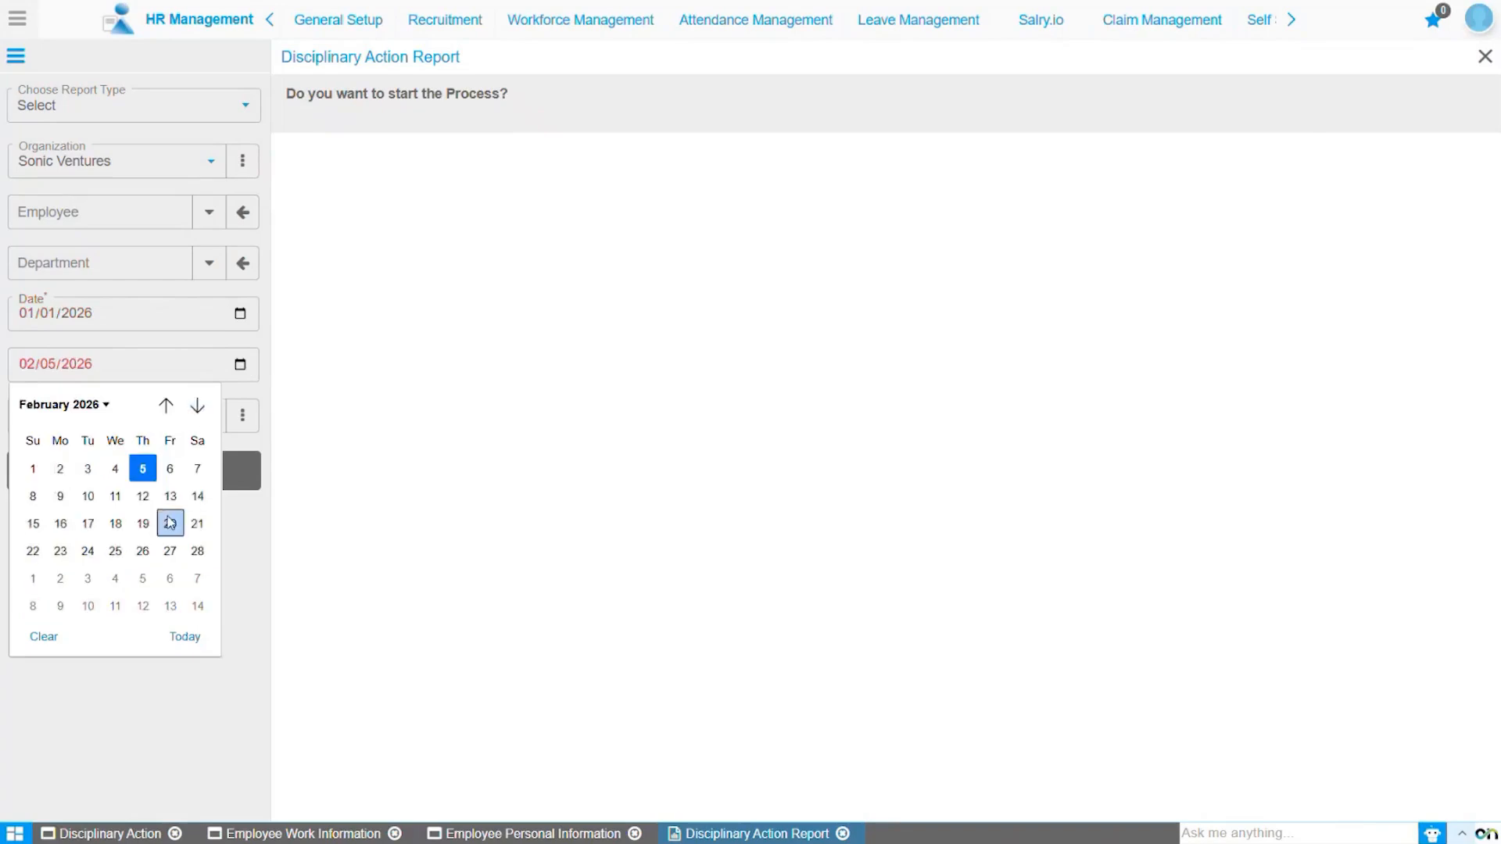
left_click(197, 551)
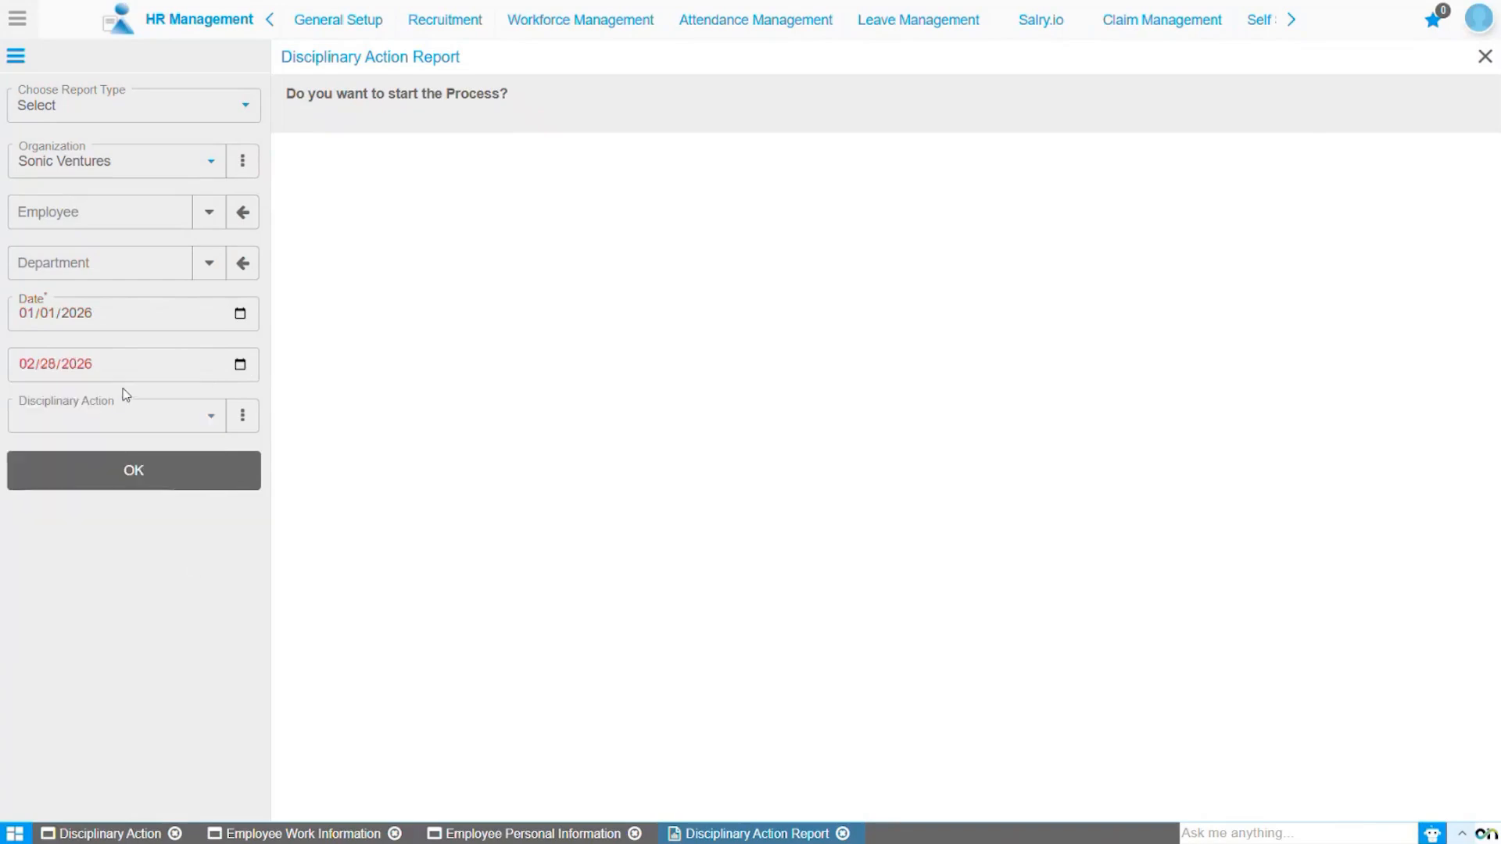
Leave the Disciplinary Action filter blank and generate the report.
left_click(133, 430)
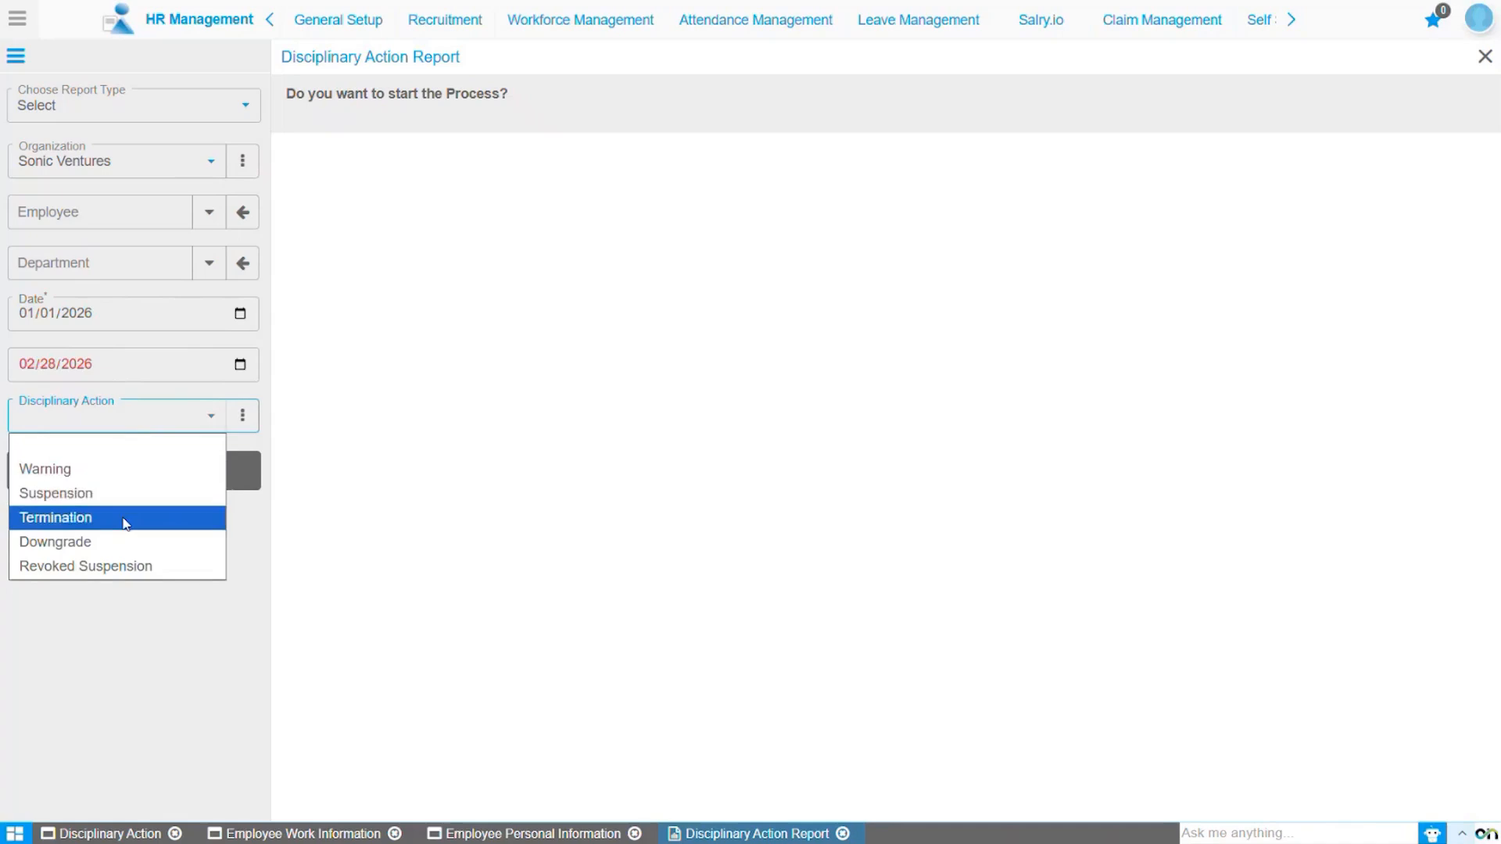
left_click(148, 457)
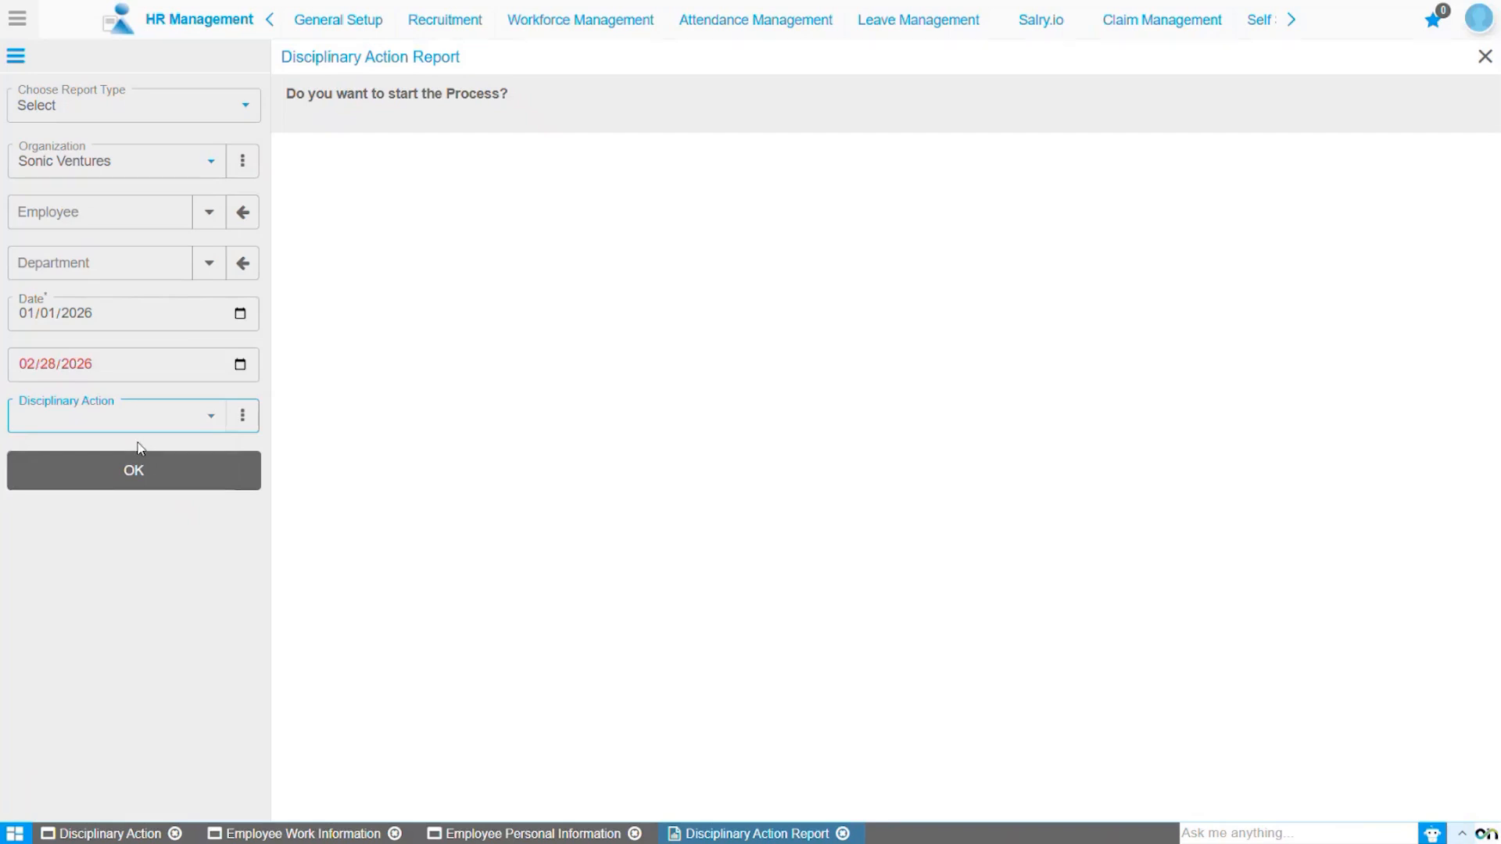
left_click(151, 482)
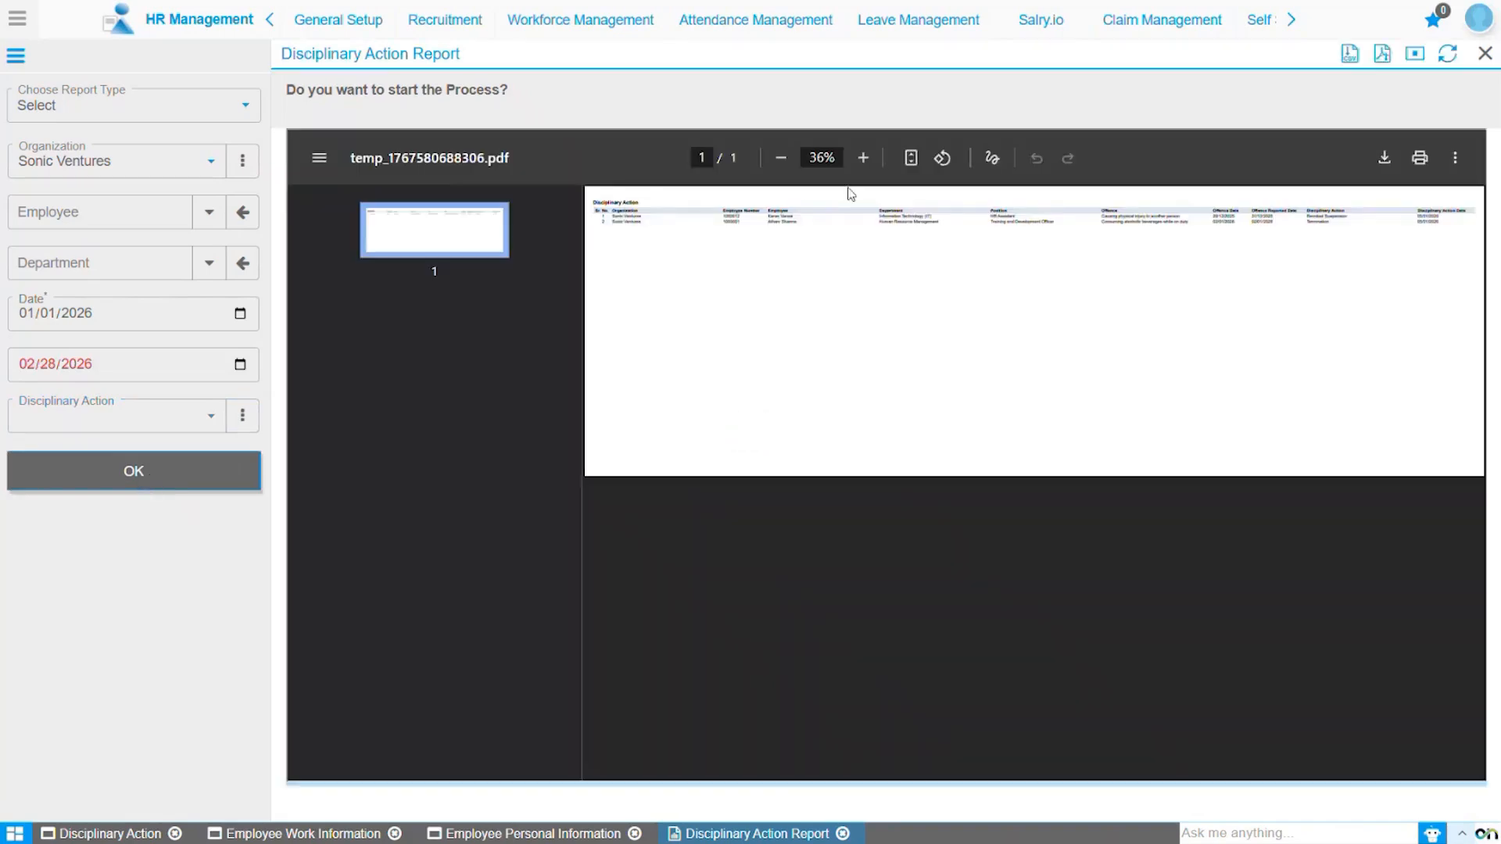
Enlarge the generated report to 90% and examine the disciplinary cases listed for Sonic Ventures.
left_click(863, 158)
left_click(863, 158)
left_click(863, 158)
left_click(863, 157)
left_click(863, 158)
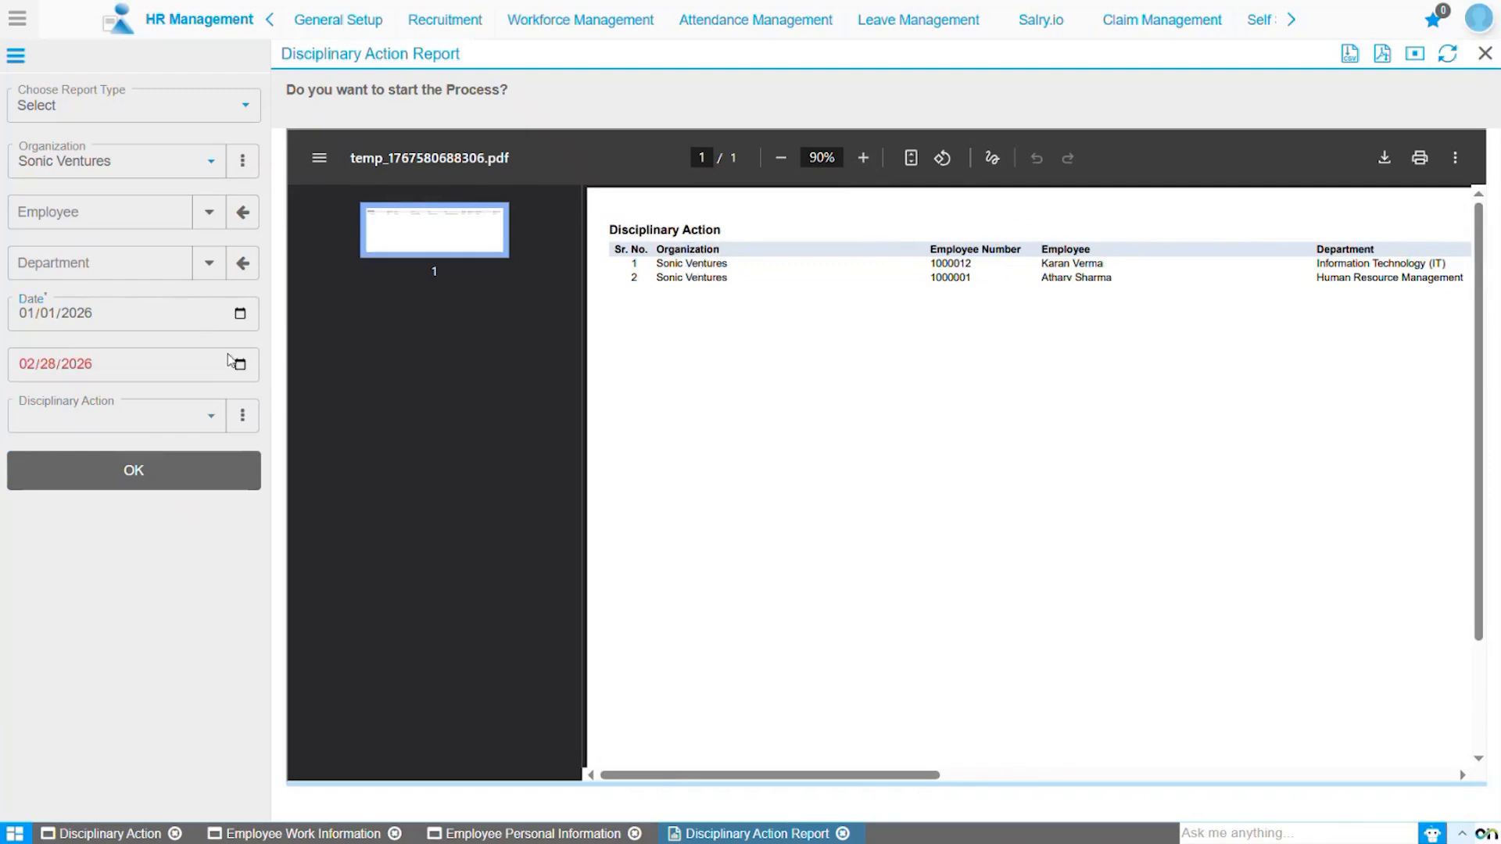
left_click_drag(838, 770, 744, 783)
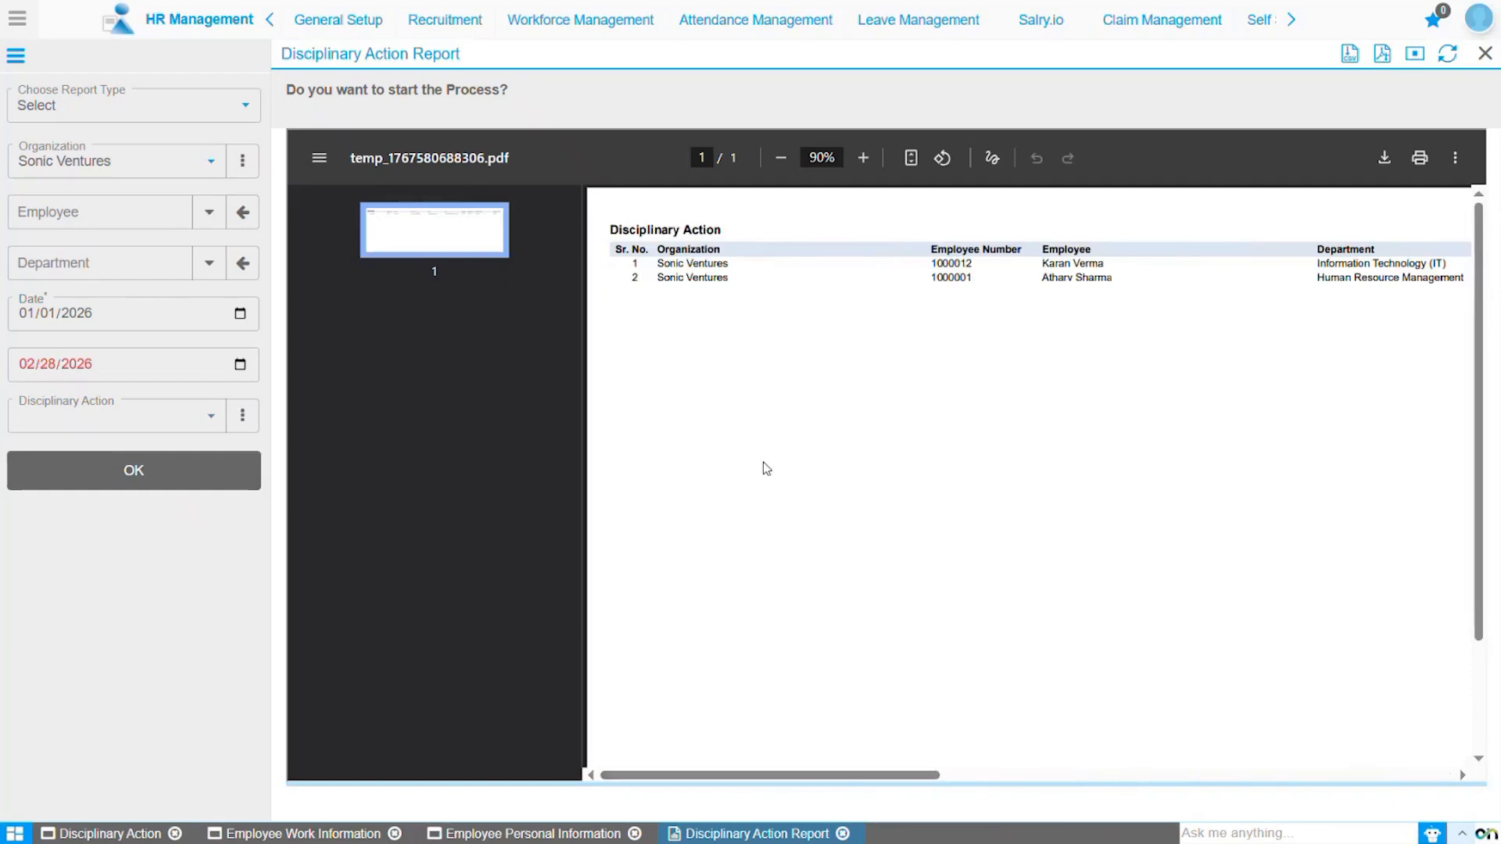